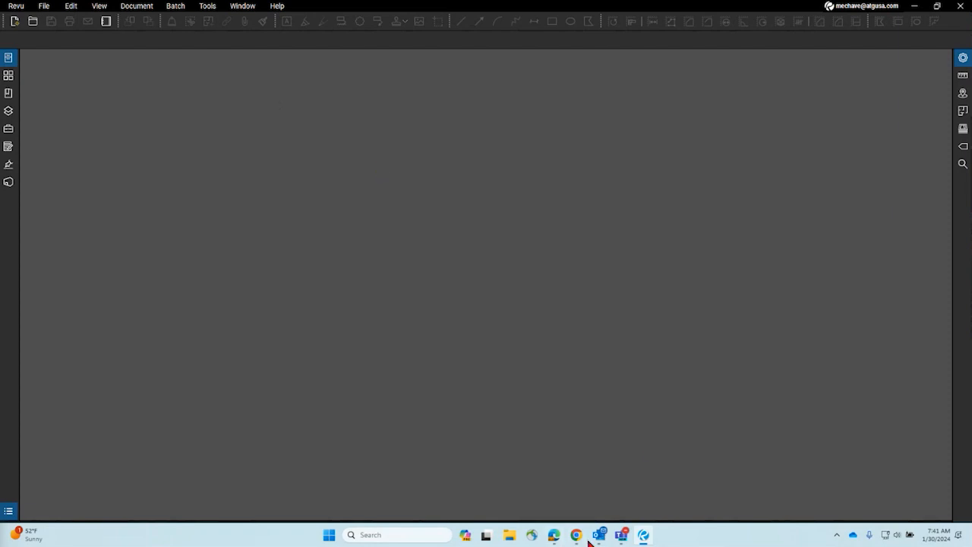
Step: Bring the Microsoft Teams meeting window to the front from its taskbar preview
mouse_move(623, 536)
left_click(559, 470)
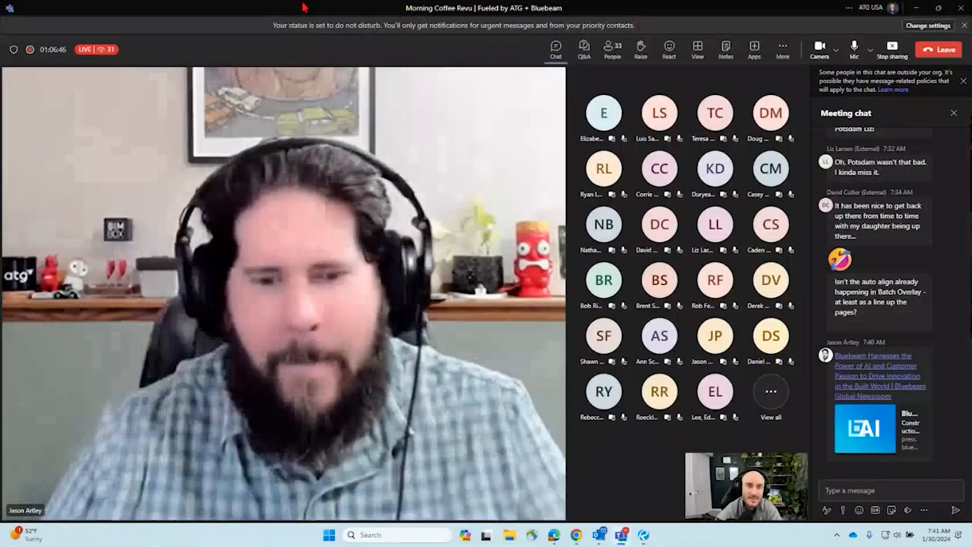
Step: Drag the Teams meeting window down out of the way to reveal the empty Revu workspace
left_click_drag(304, 9, 0, 294)
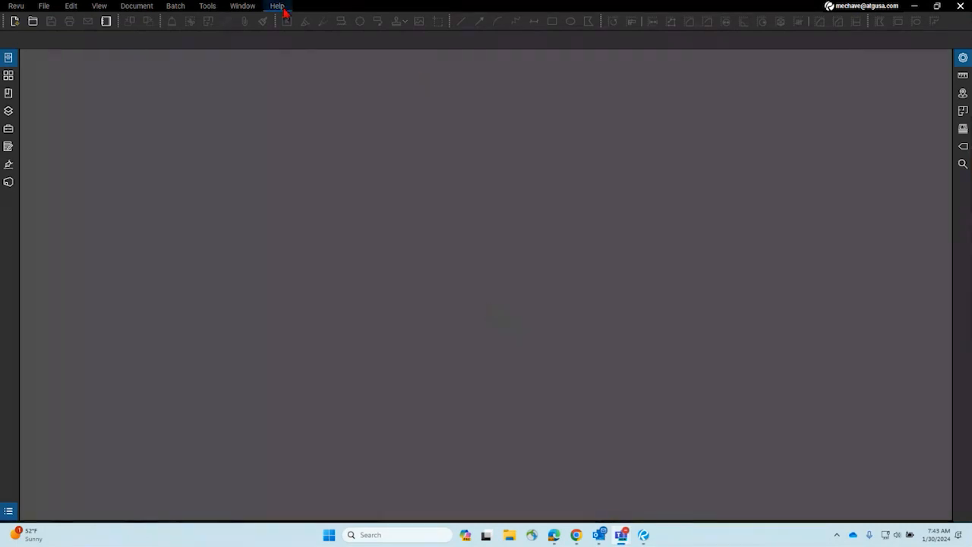
Step: Look through File Access and the Document and Batch menus, then launch Document > Compare Documents
left_click(8, 57)
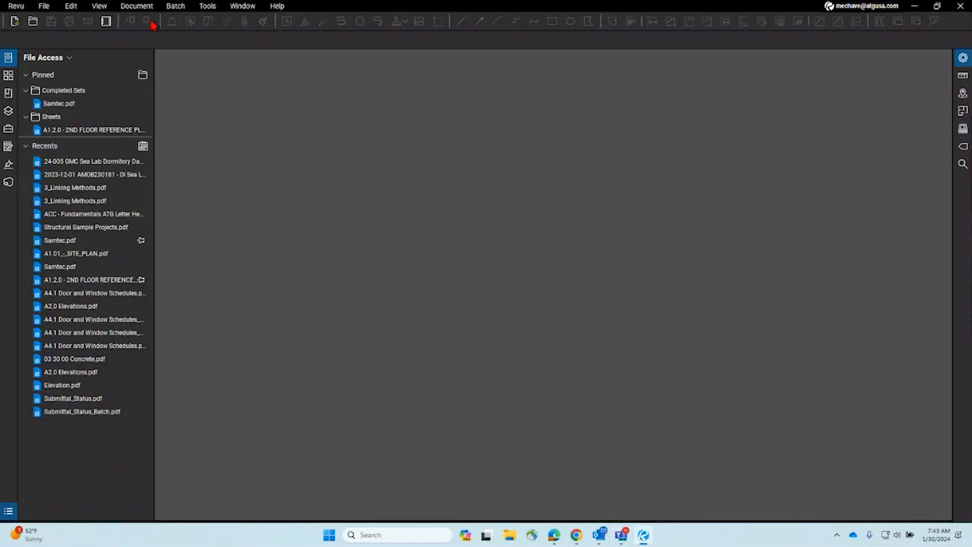
left_click(6, 60)
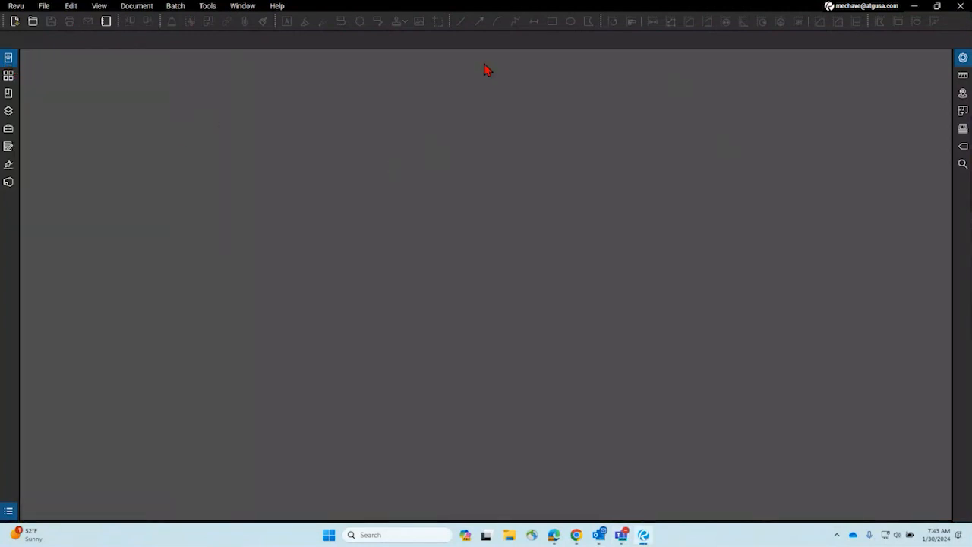
left_click(143, 11)
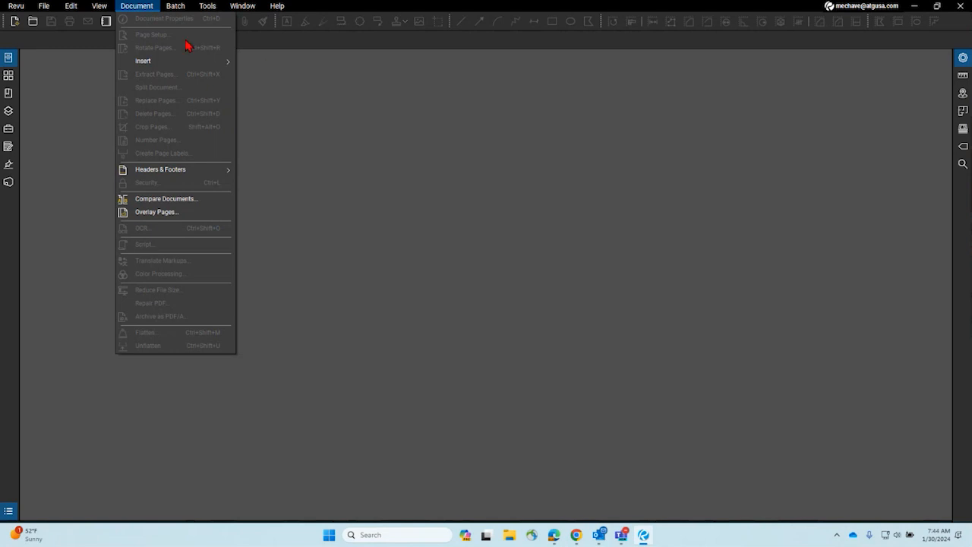
left_click(175, 5)
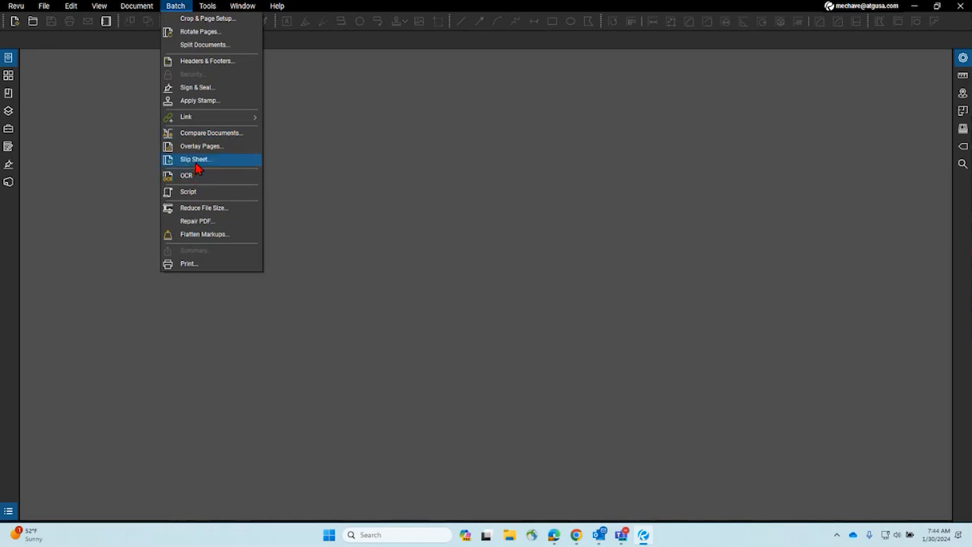
left_click(145, 6)
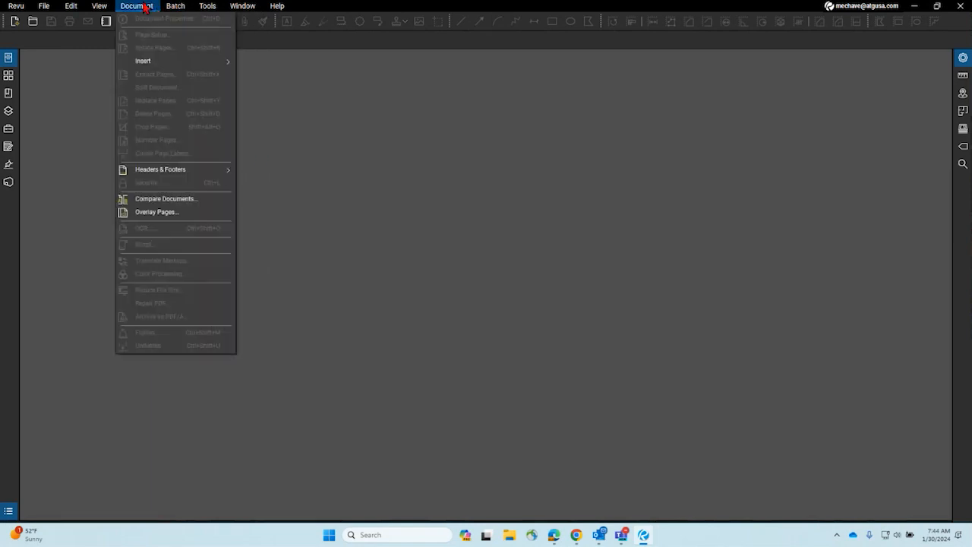
left_click(159, 201)
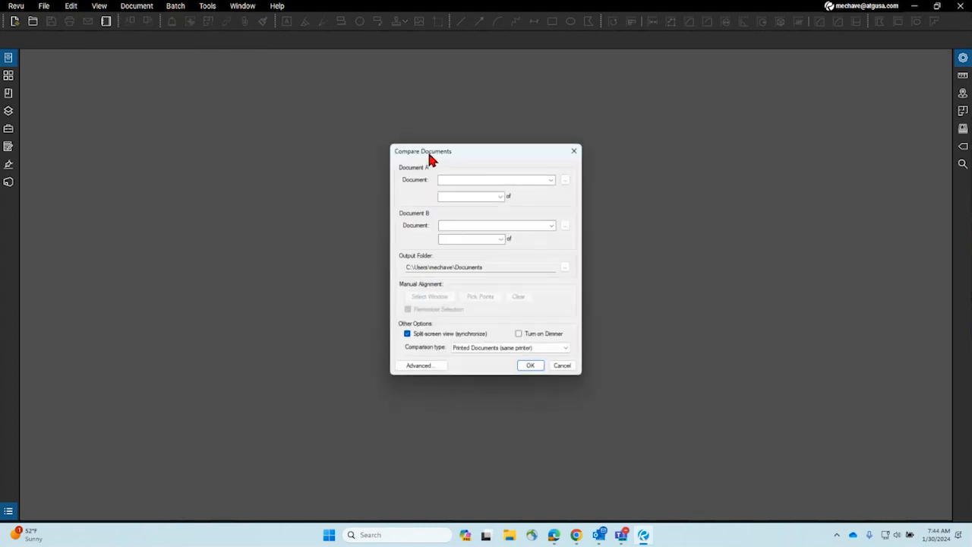
Step: Reposition the Compare Documents dialog and browse for the Document A file
left_click_drag(431, 159, 291, 131)
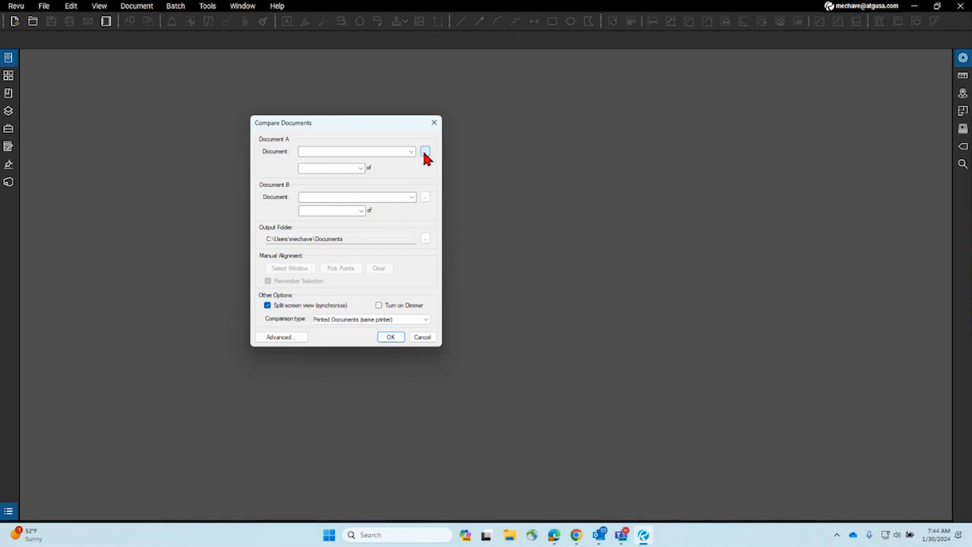
left_click_drag(322, 123, 384, 145)
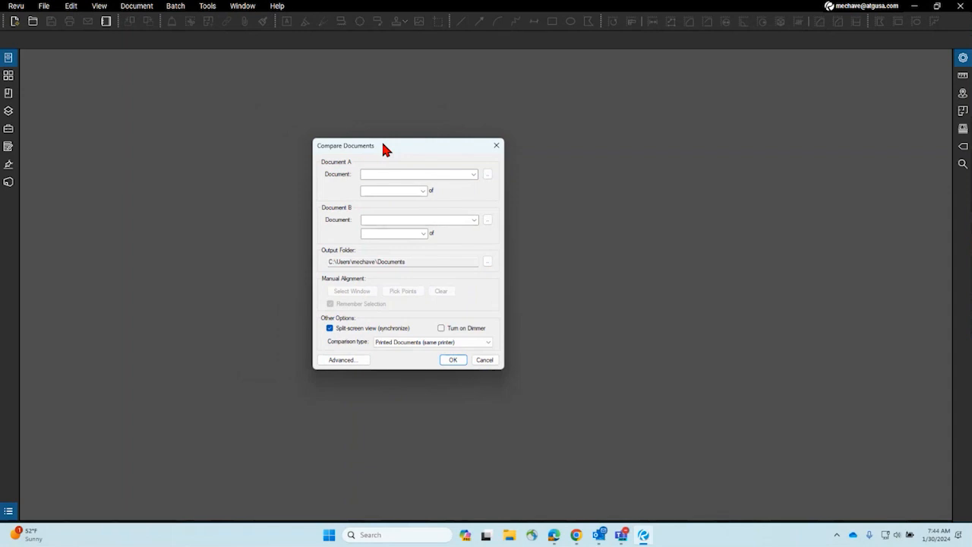
left_click(488, 174)
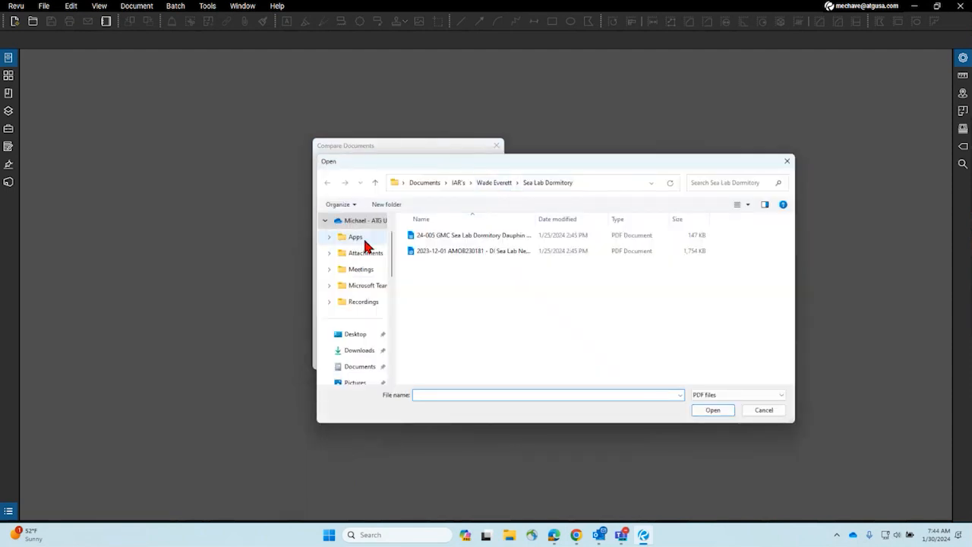
Step: Navigate the file browser to Documents\Bluebeam Revu\Demo Documents\Revisions
left_click(363, 367)
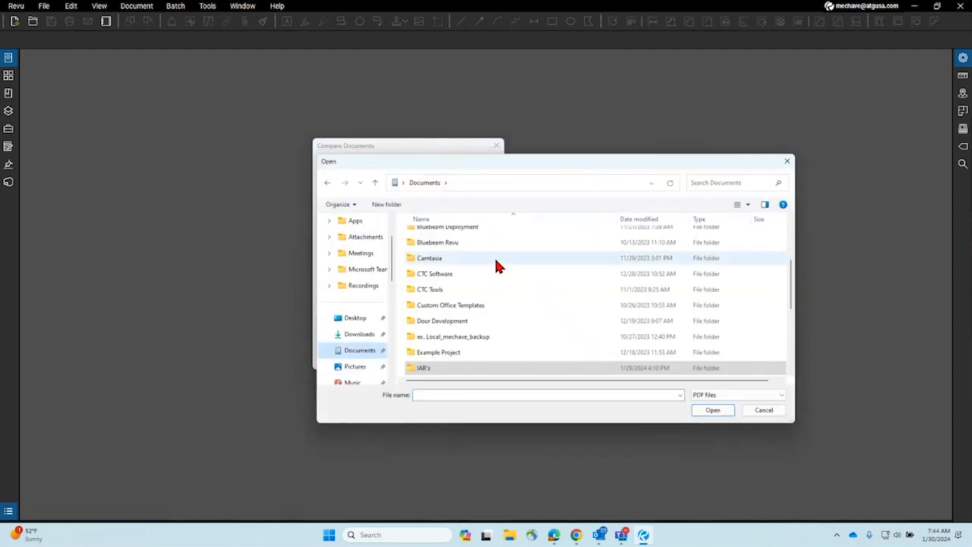
scroll(488, 278, "up", 2)
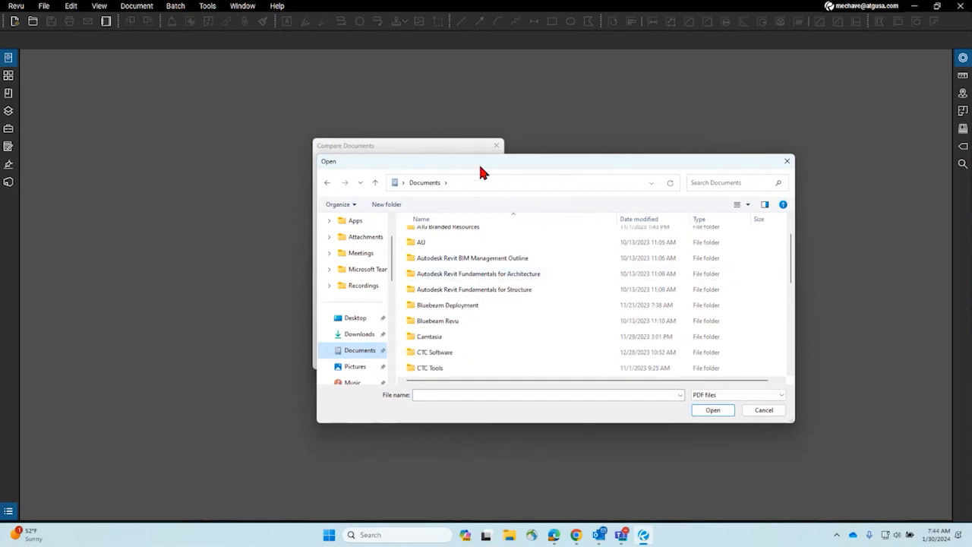
left_click_drag(480, 172, 361, 138)
scroll(372, 240, "down", 2)
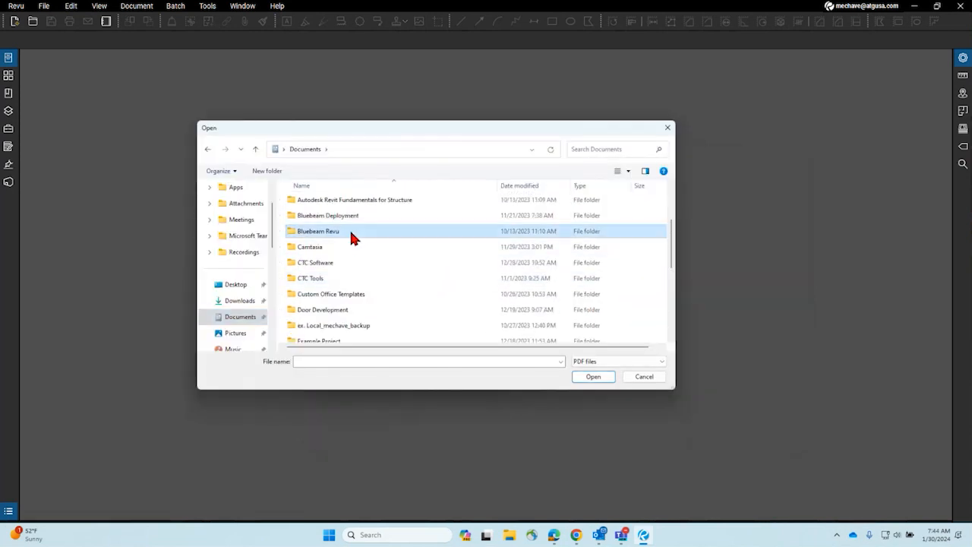
double_click(350, 231)
scroll(433, 274, "down", 3)
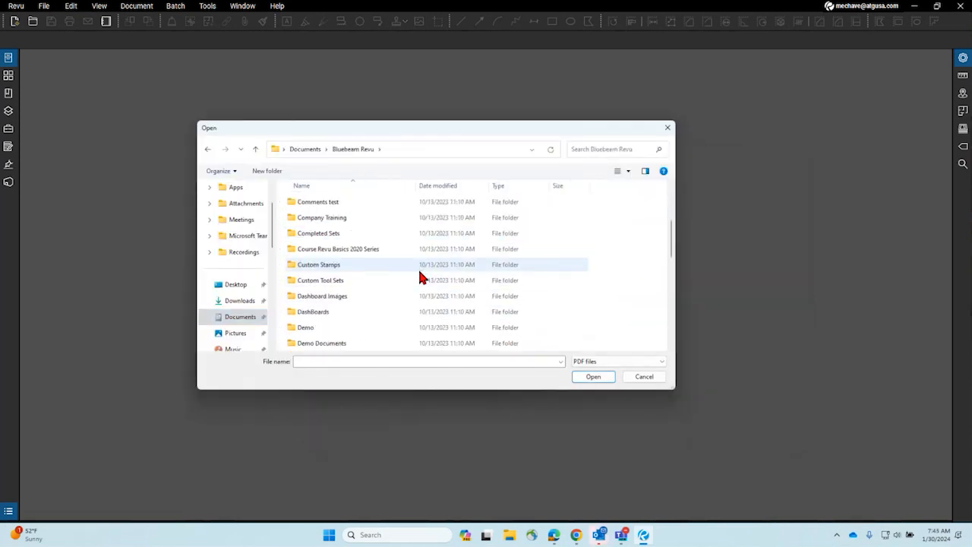
scroll(362, 276, "down", 3)
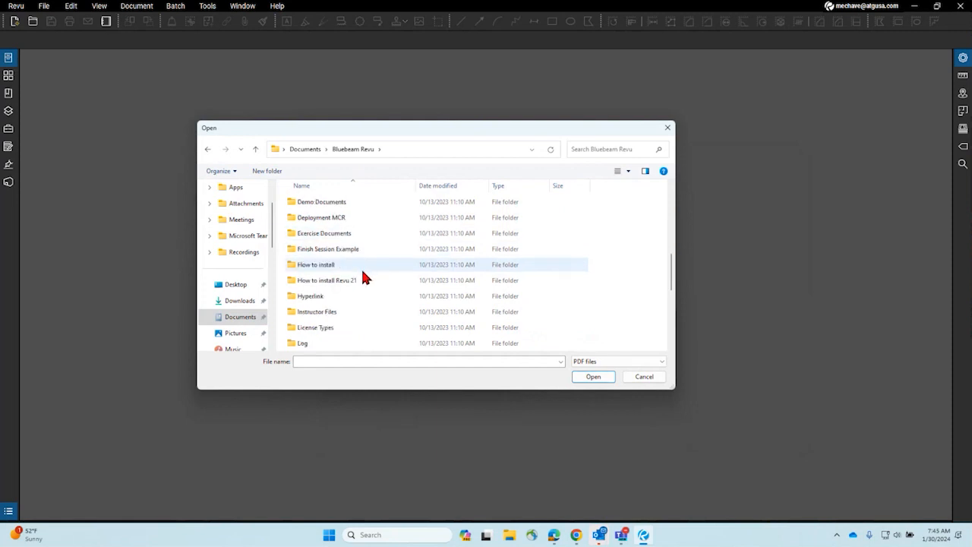
scroll(361, 266, "up", 1)
double_click(356, 233)
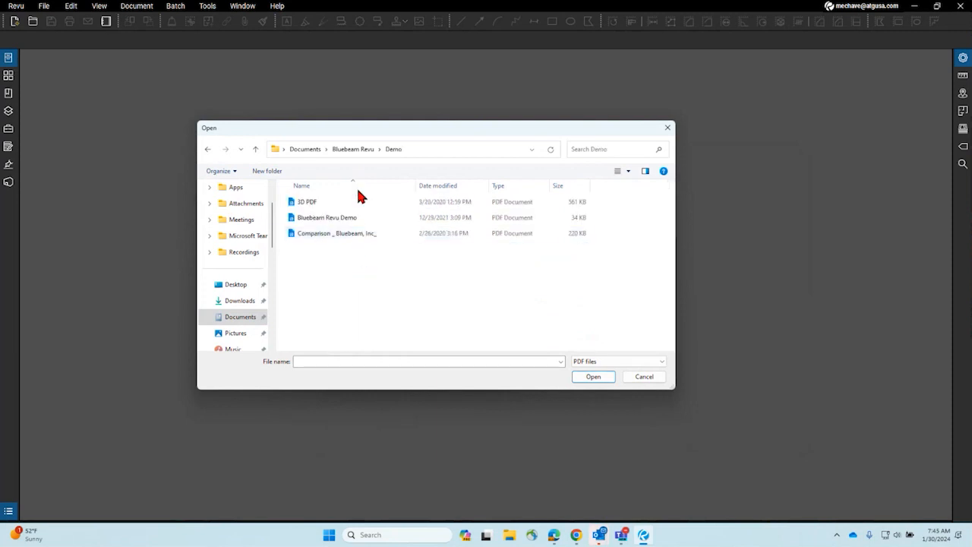
left_click(354, 149)
scroll(330, 311, "down", 2)
double_click(328, 266)
scroll(347, 249, "down", 1)
scroll(347, 241, "up", 1)
double_click(341, 236)
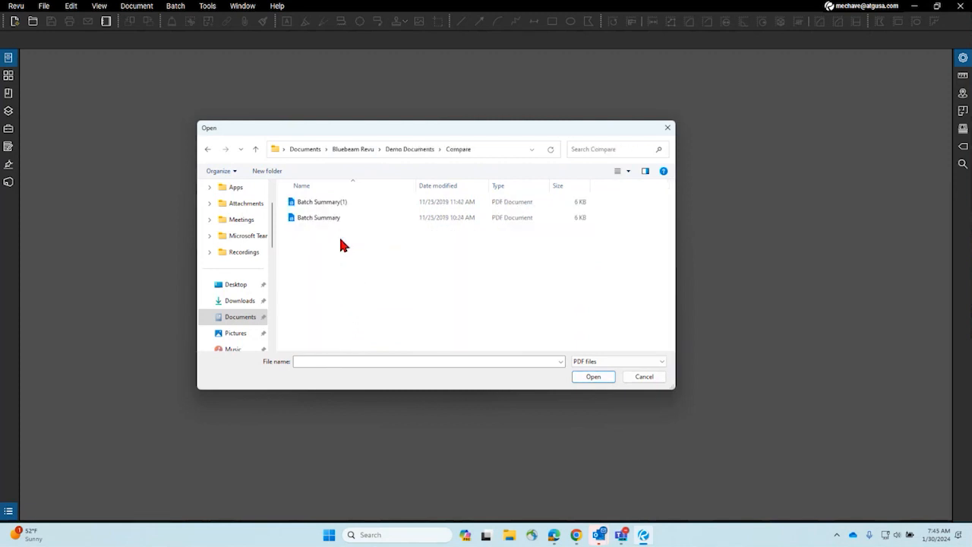
left_click(389, 152)
scroll(341, 264, "down", 1)
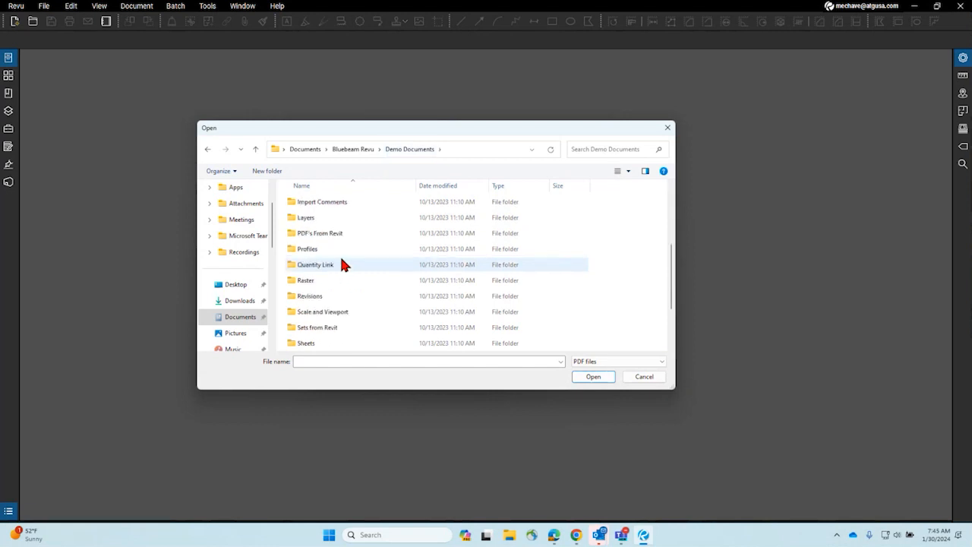
double_click(331, 297)
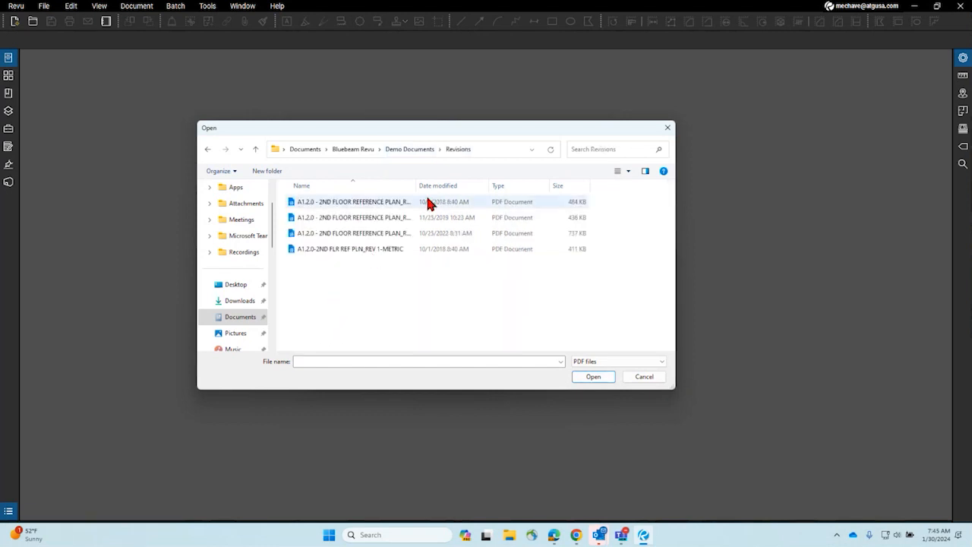
Step: Load A1.2.0 - 2ND FLOOR REFERENCE PLAN_REV 1 as Document A and its REV 1-METRIC version as Document B
left_click_drag(417, 185, 514, 185)
left_click(401, 204)
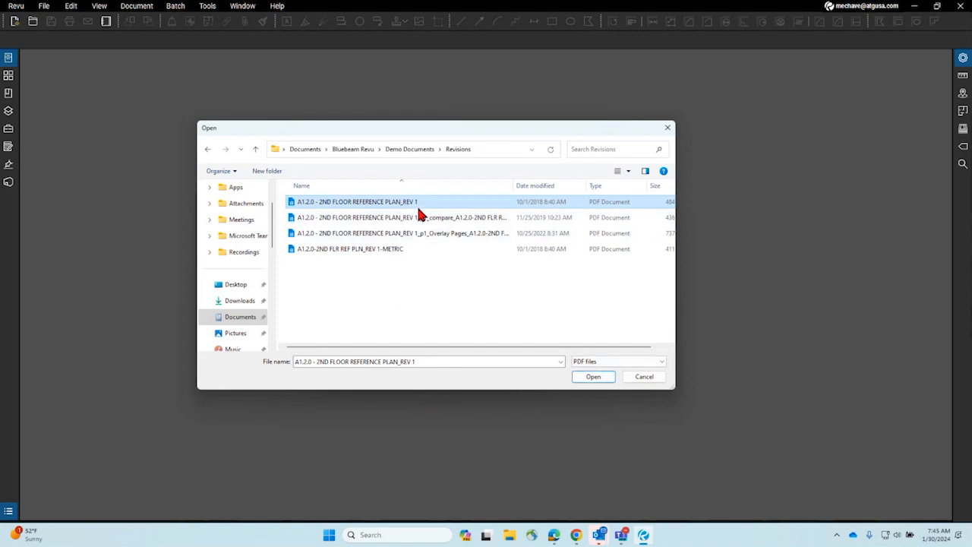
left_click(591, 378)
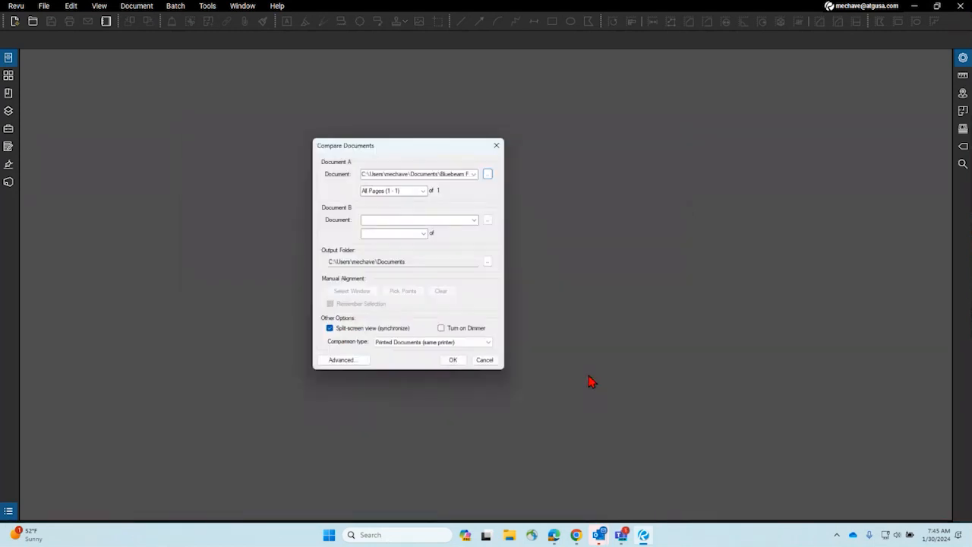
left_click(487, 219)
left_click(367, 249)
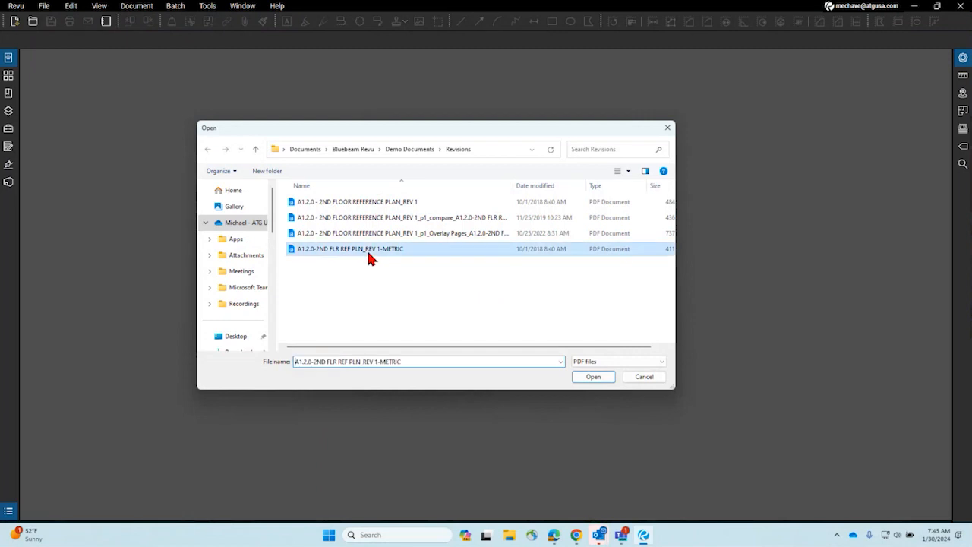
left_click(592, 377)
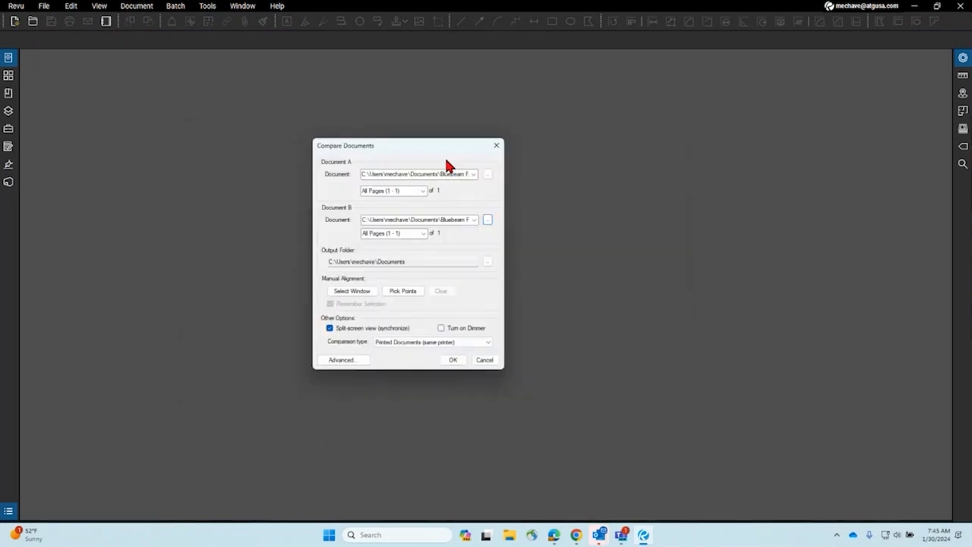
left_click_drag(427, 152, 393, 144)
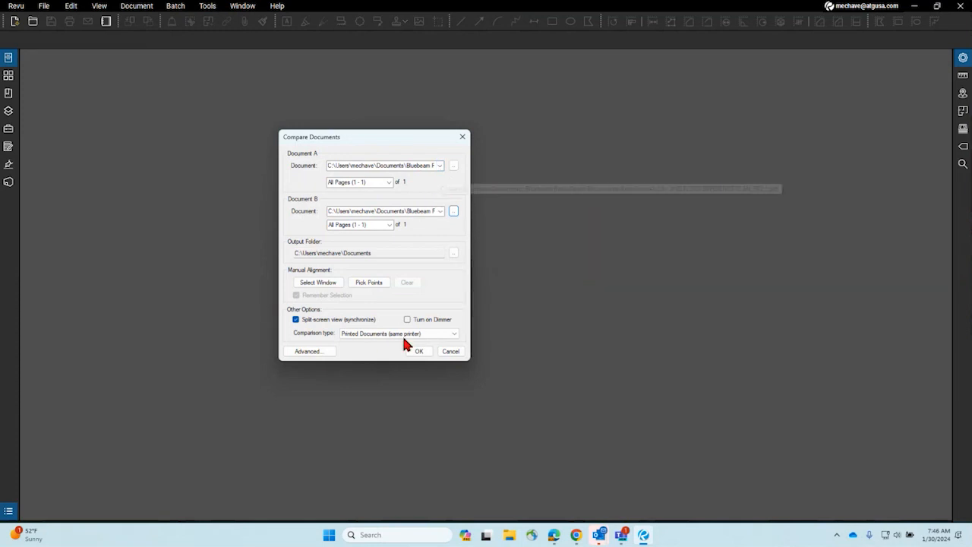
Step: Keep Printed Documents (same printer) as the comparison type and run the comparison
left_click(357, 338)
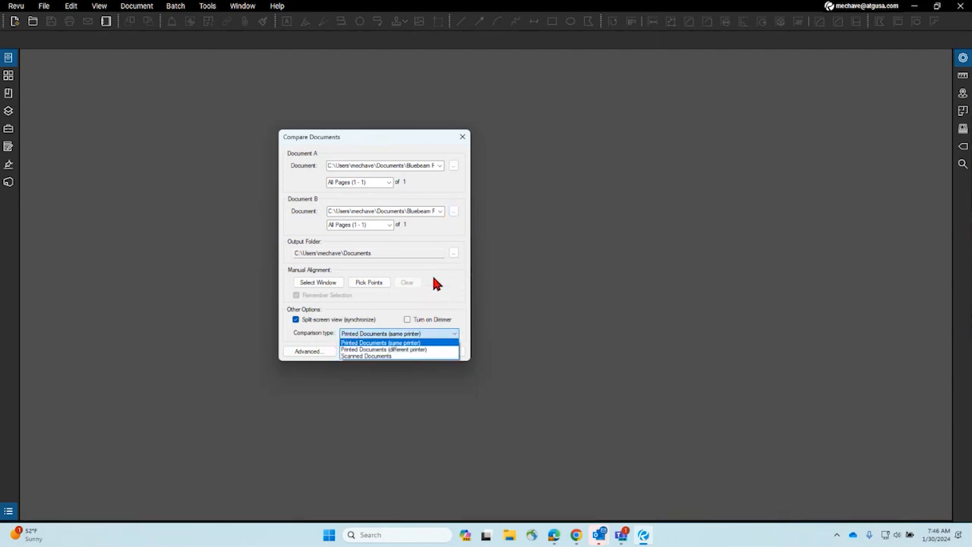
left_click(434, 283)
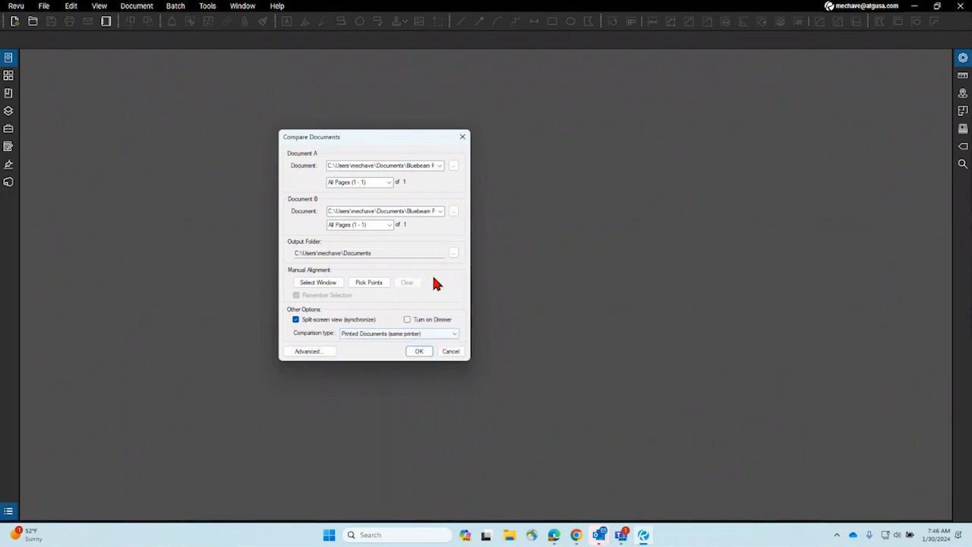
left_click(418, 351)
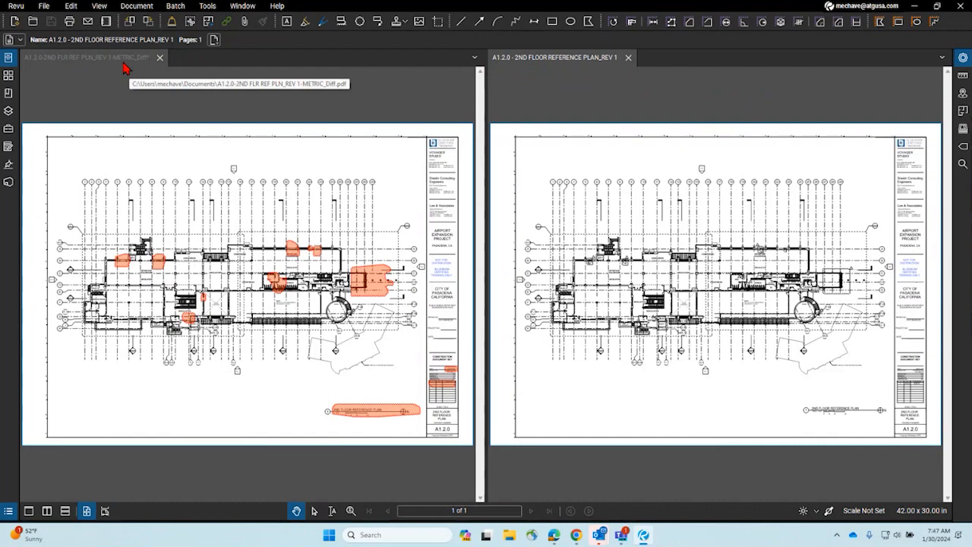
Step: Zoom and pan the synced plans to compare the change clouds near ELEV 2 and ELEV 3
mouse_move(127, 68)
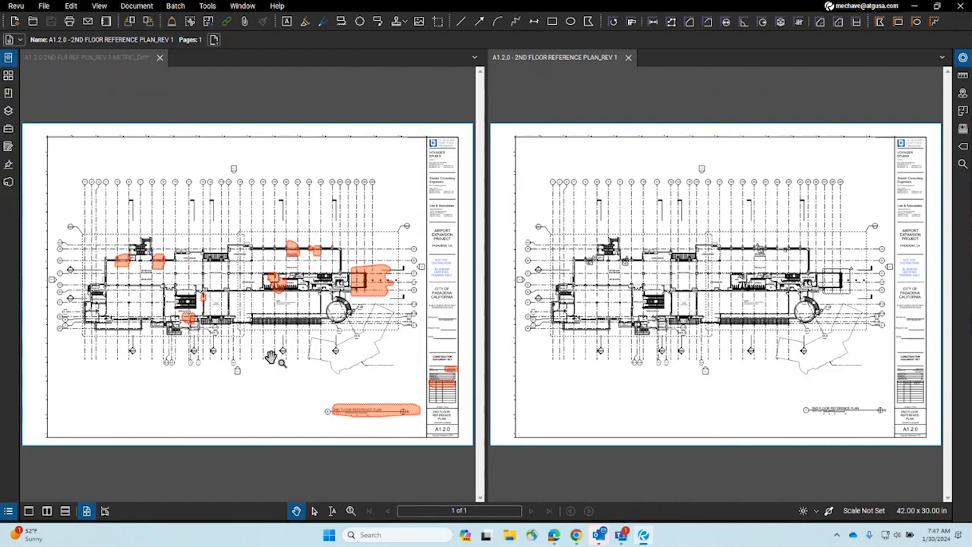
scroll(289, 349, "up", 3)
scroll(443, 207, "up", 5)
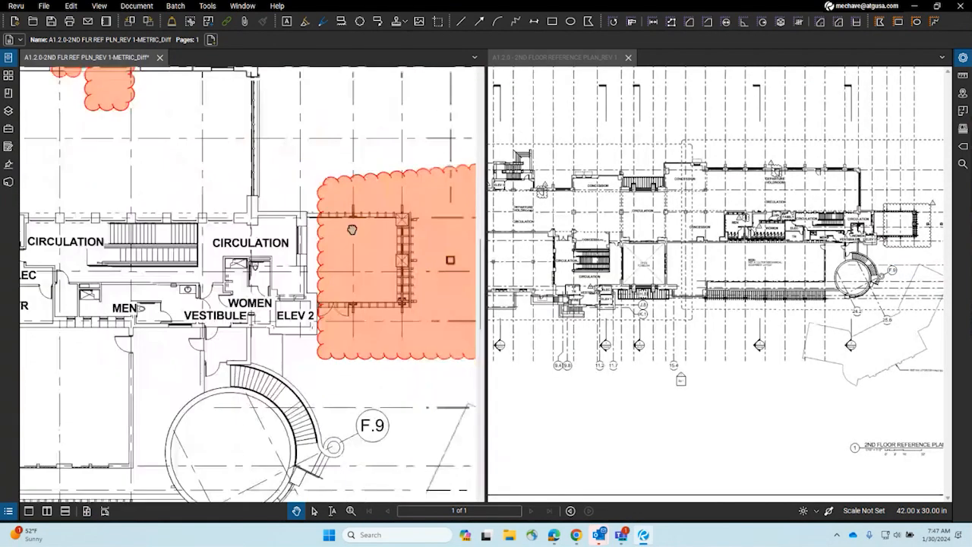
left_click_drag(354, 227, 251, 223)
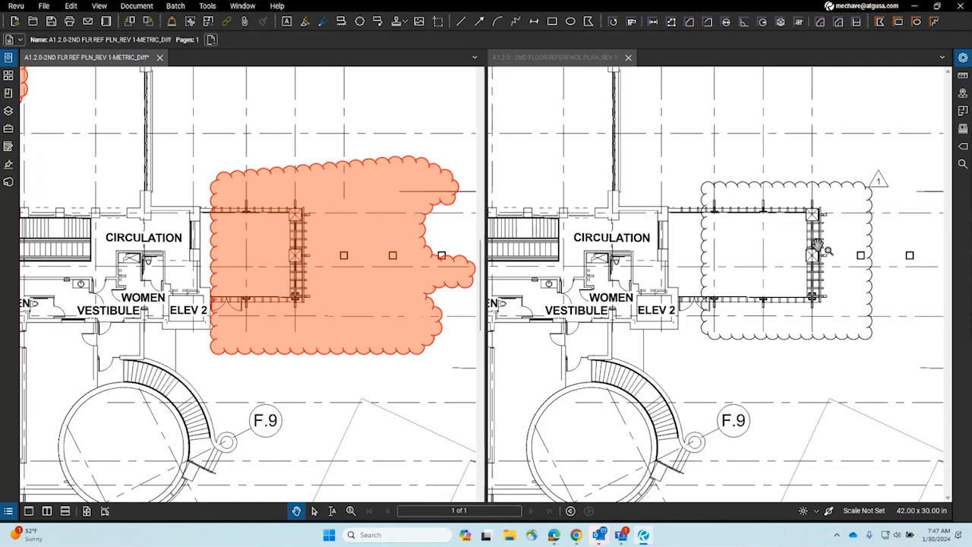
scroll(365, 304, "down", 5)
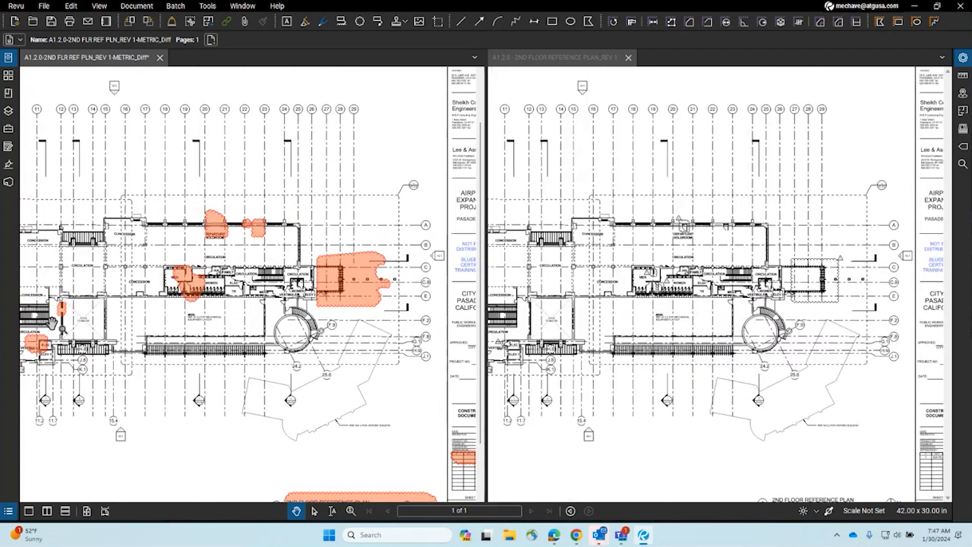
scroll(53, 319, "up", 10)
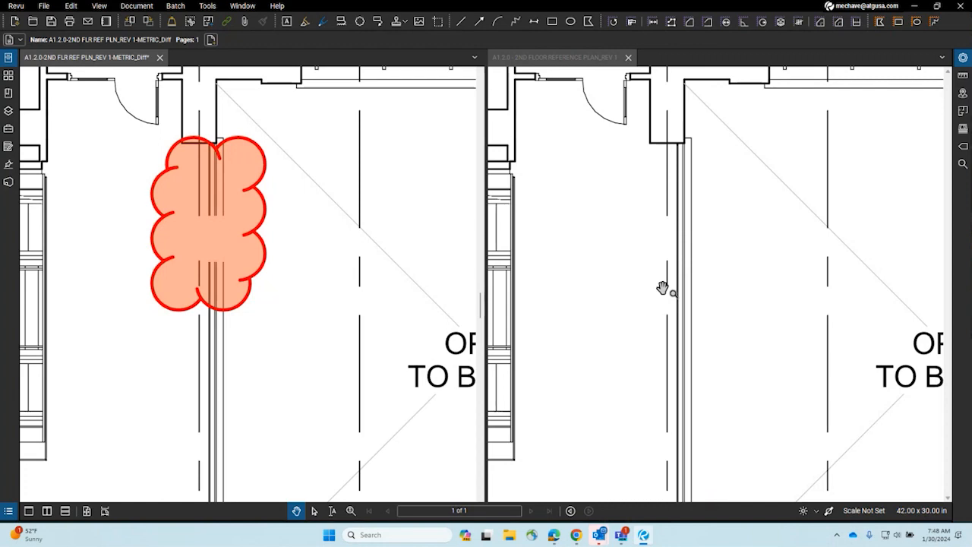
scroll(355, 275, "down", 5)
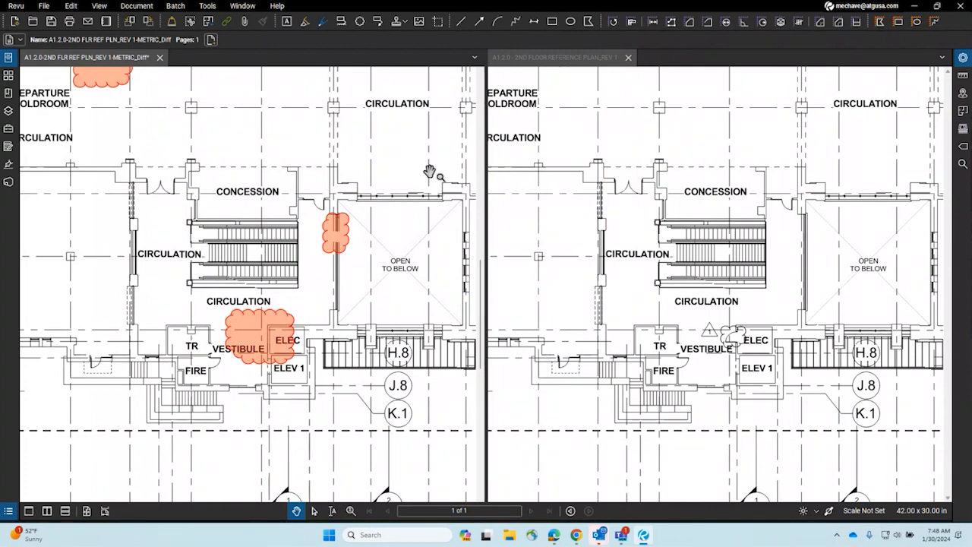
scroll(430, 169, "down", 4)
scroll(198, 91, "up", 5)
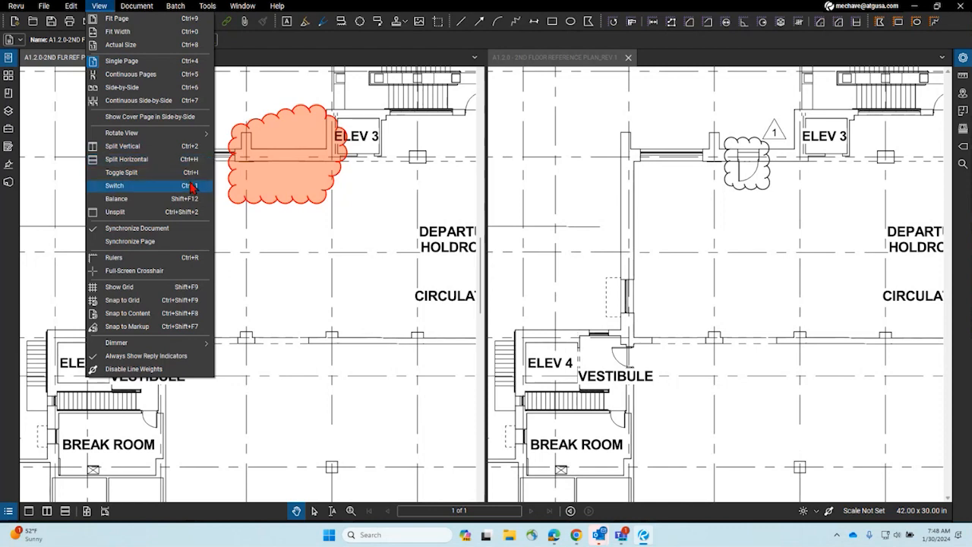
left_click(358, 235)
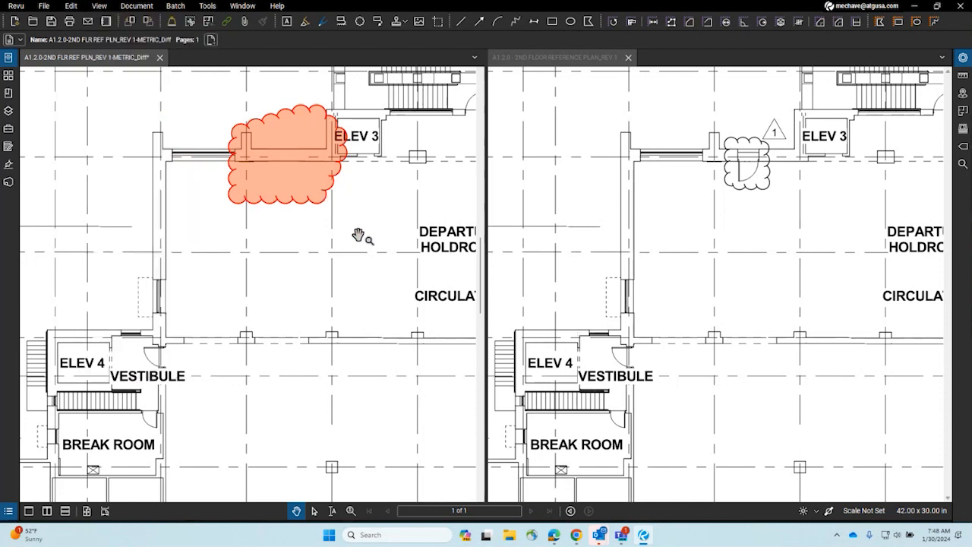
left_click(100, 6)
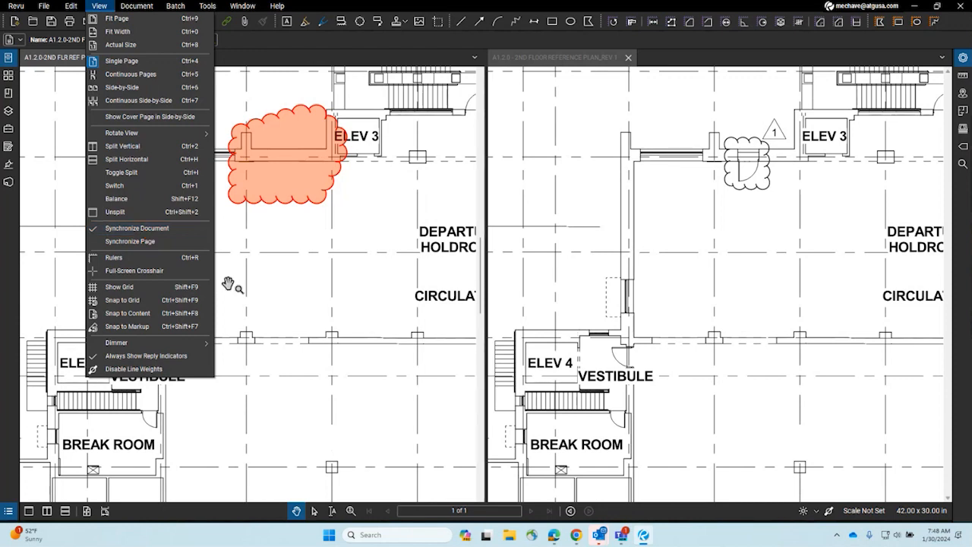
left_click(358, 296)
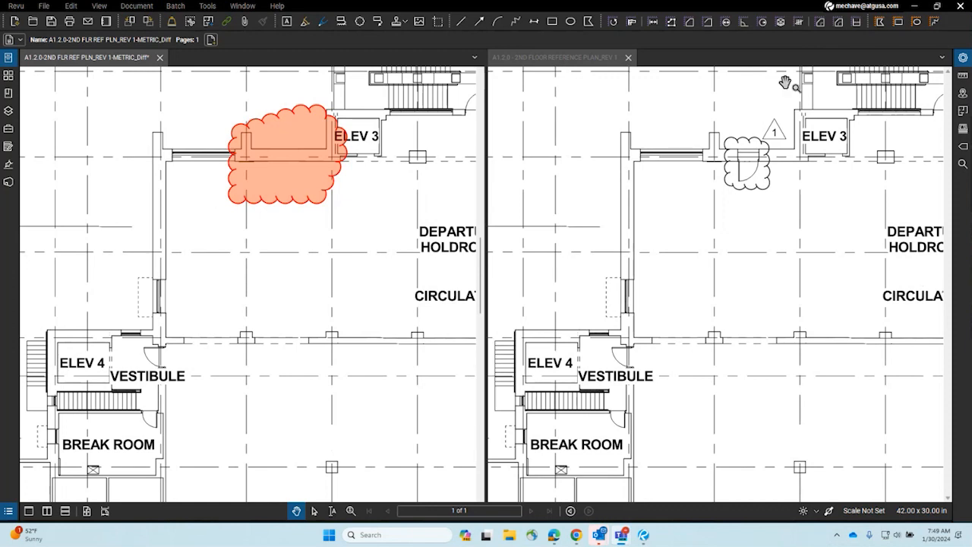
Step: Zoom out to the full second floor plan and shift it slightly left in both panes
scroll(370, 228, "down", 5)
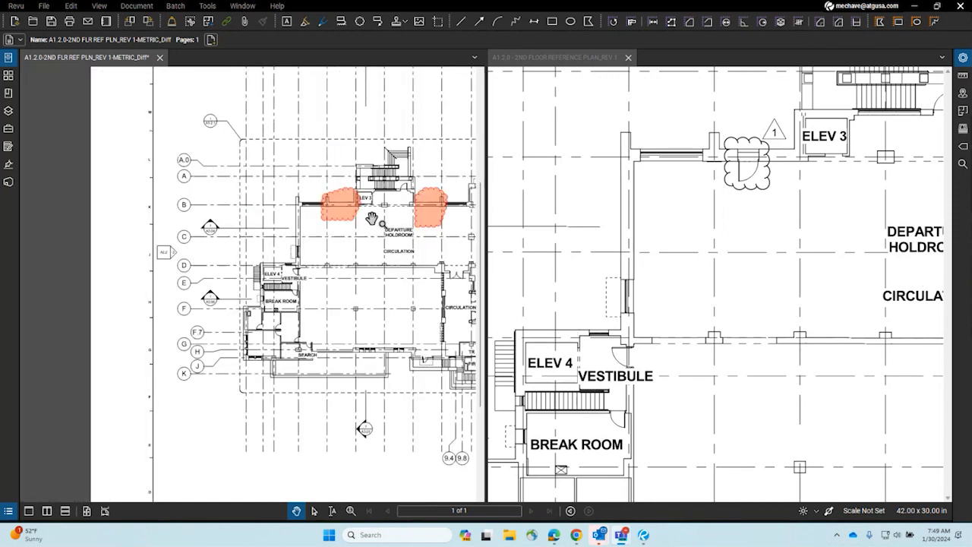
left_click_drag(339, 210, 282, 209)
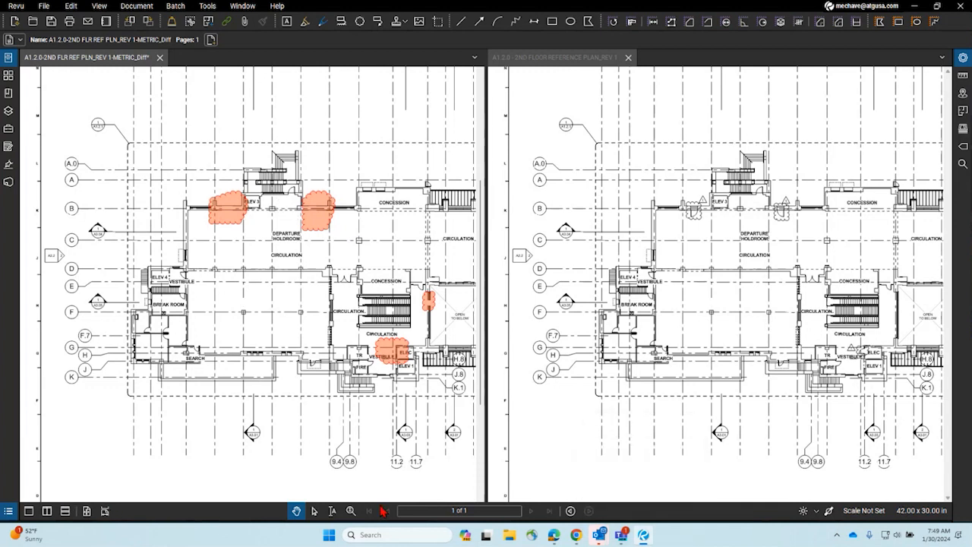
Step: Turn on the status bar from Tools > Toolbars and dock the markup toolbar in a new bottom row
left_click(209, 6)
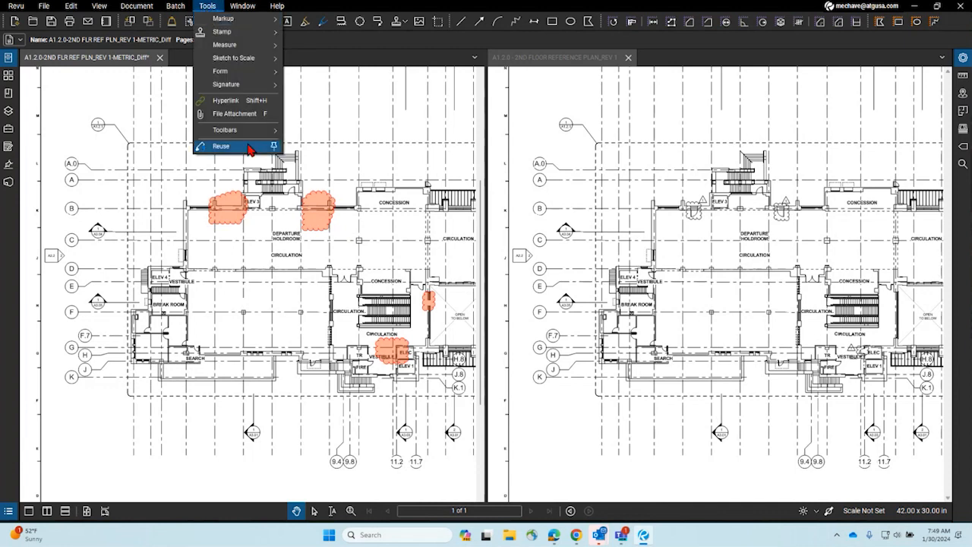
mouse_move(249, 134)
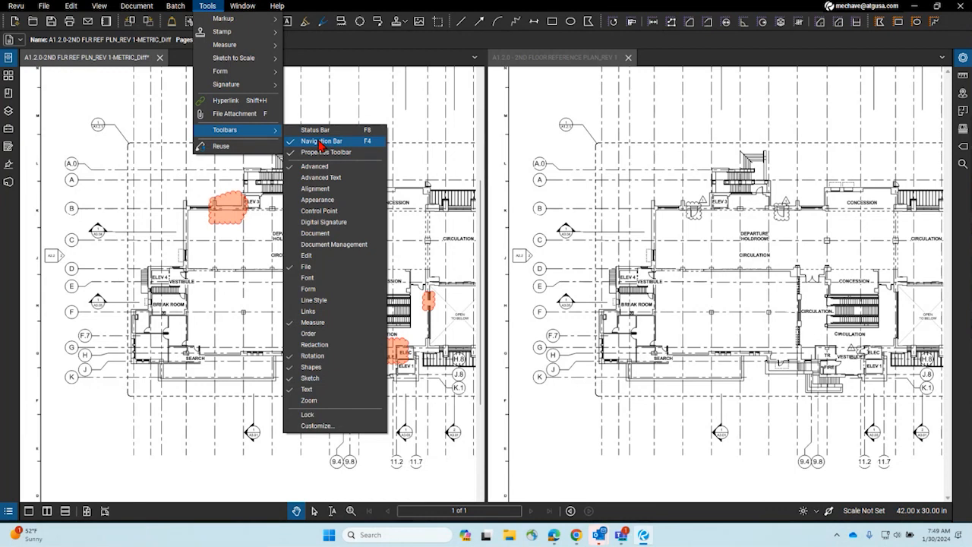
left_click(625, 247)
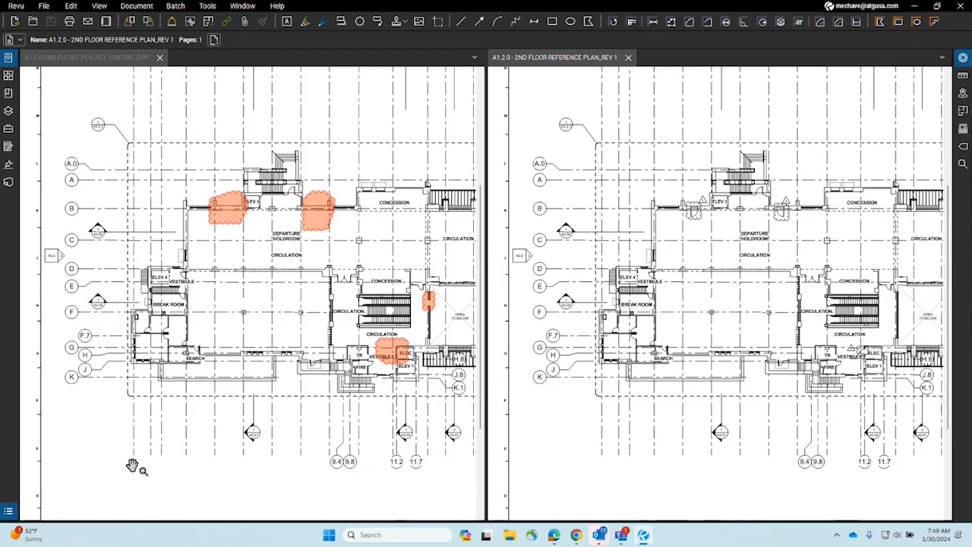
left_click(210, 9)
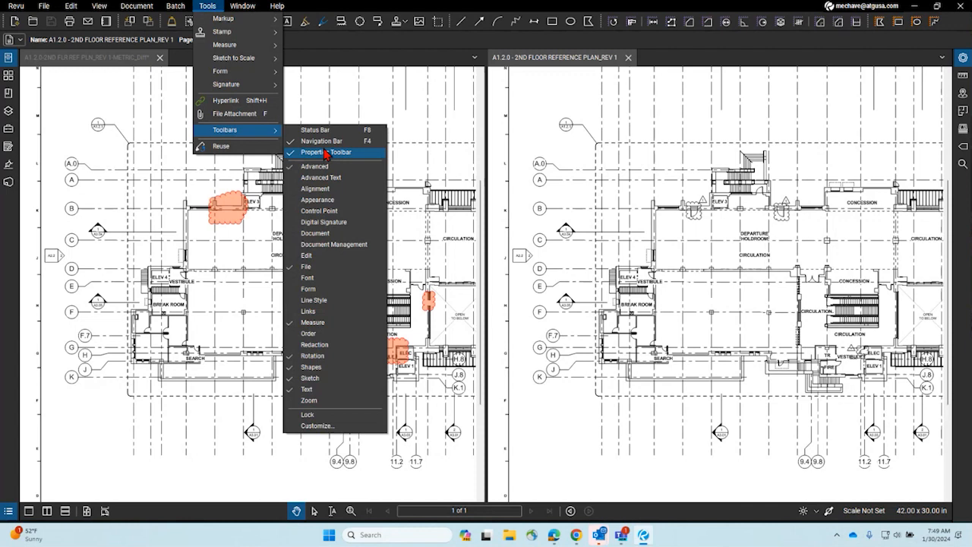
left_click(329, 133)
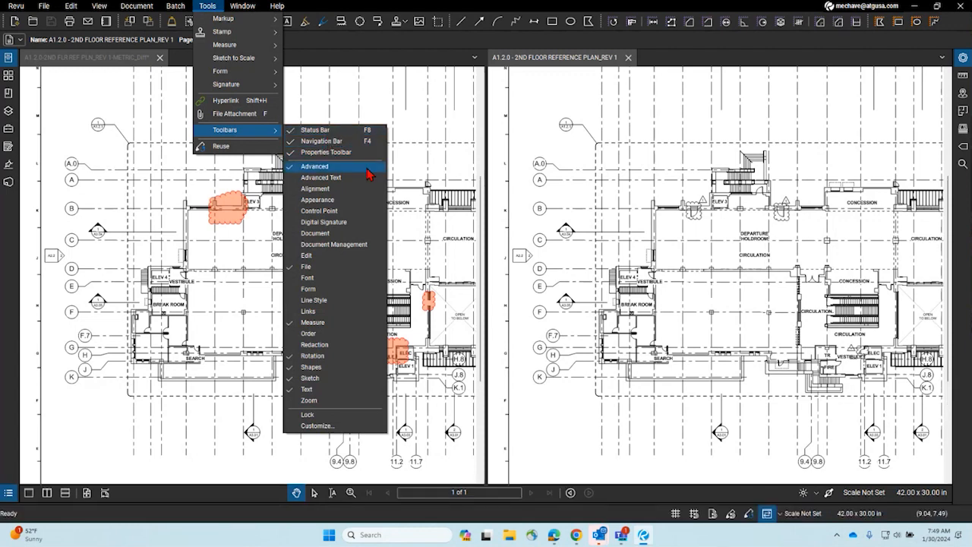
left_click(624, 514)
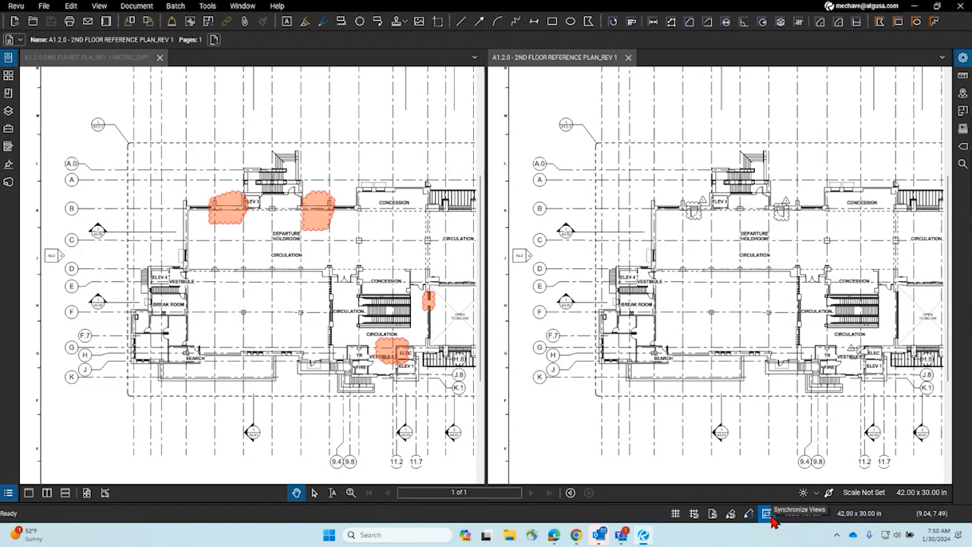
left_click_drag(278, 21, 654, 522)
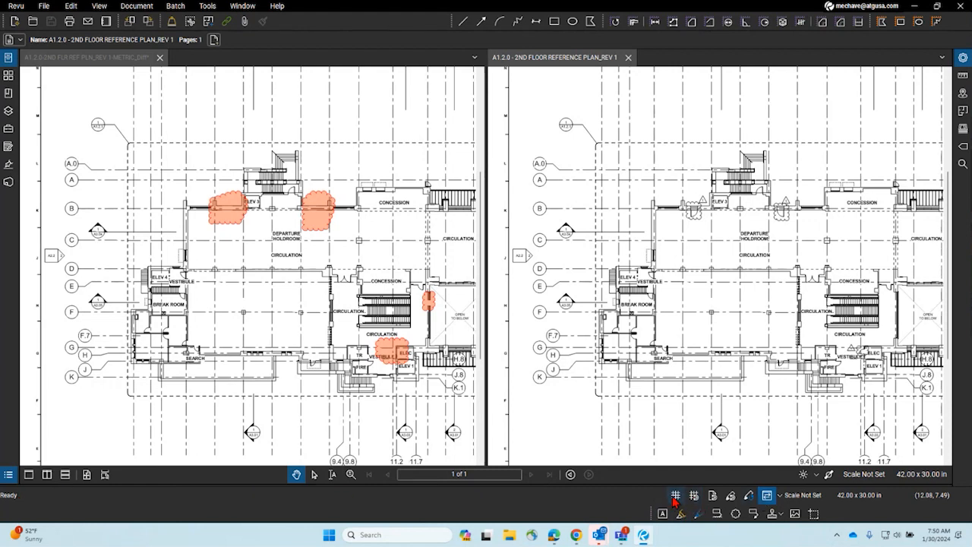
right_click(437, 23)
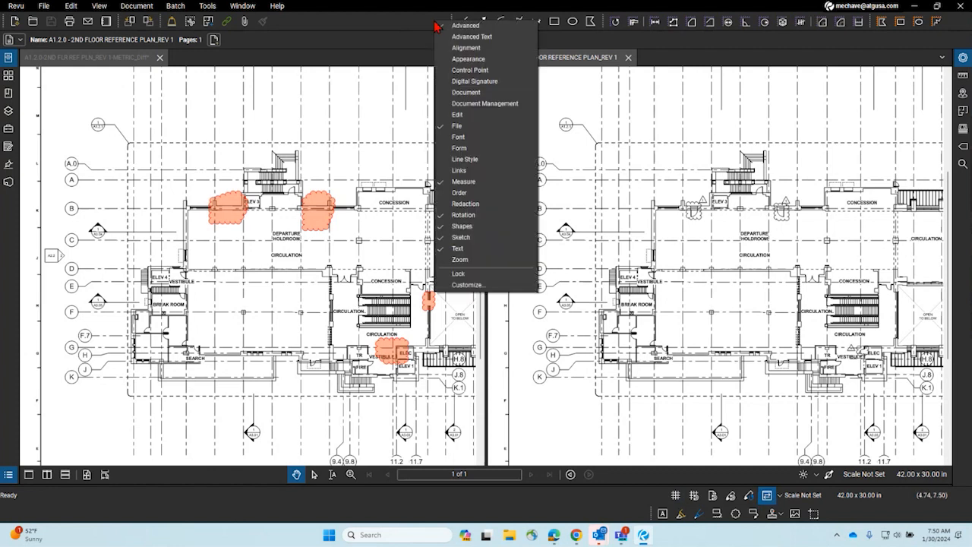
left_click(505, 289)
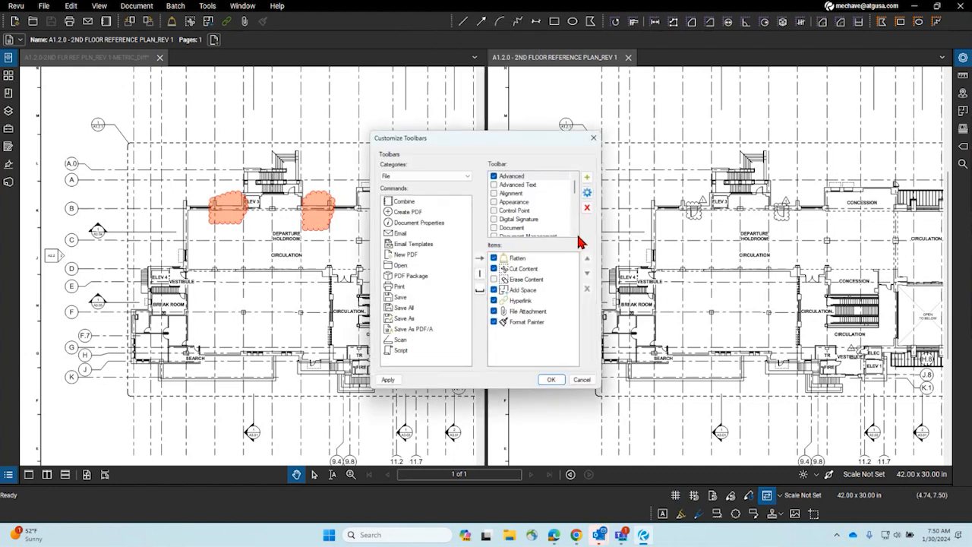
left_click_drag(452, 143, 277, 89)
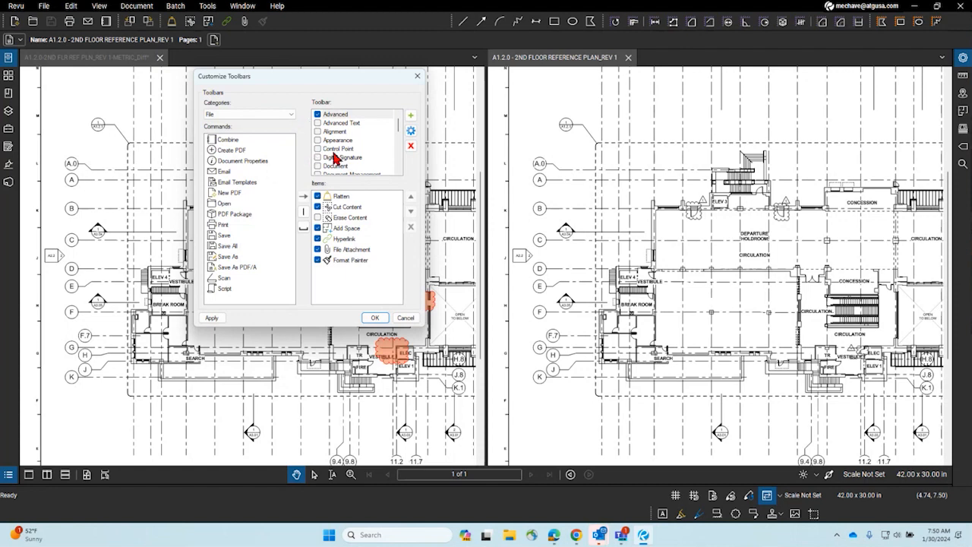
scroll(360, 149, "down", 2)
scroll(360, 149, "down", 3)
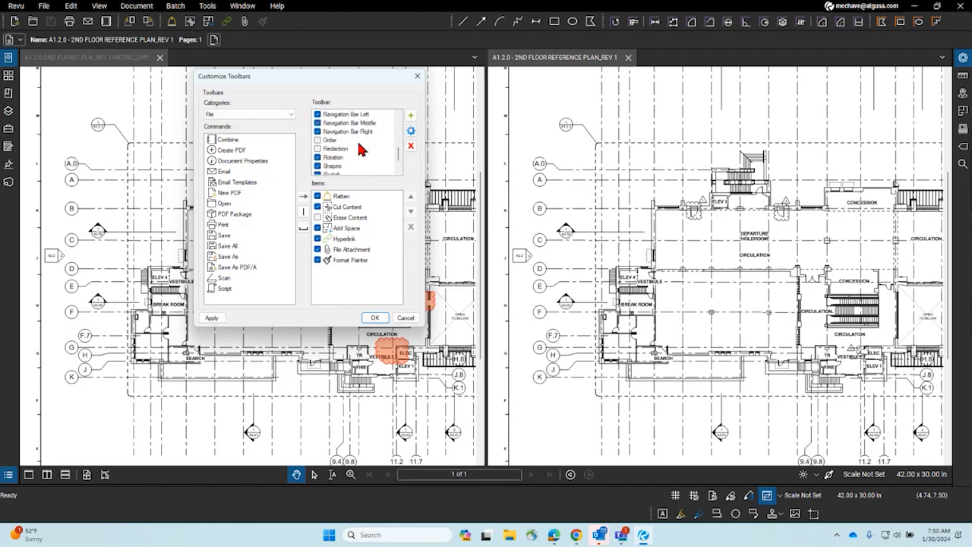
scroll(360, 149, "up", 1)
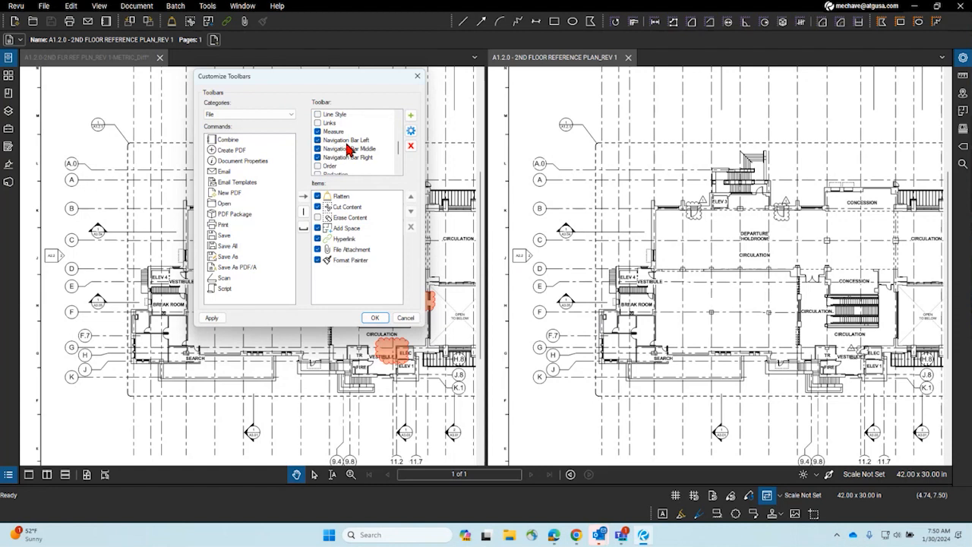
left_click(348, 141)
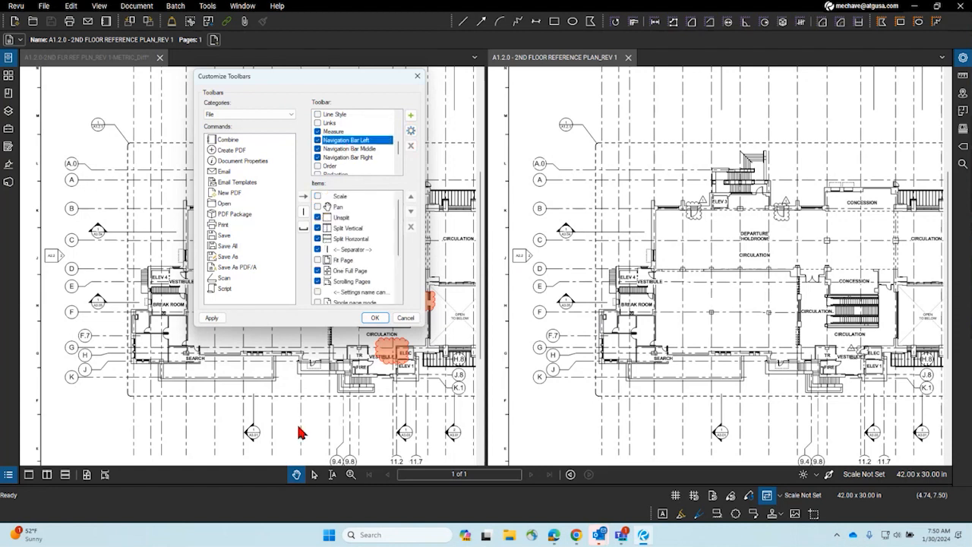
left_click(353, 151)
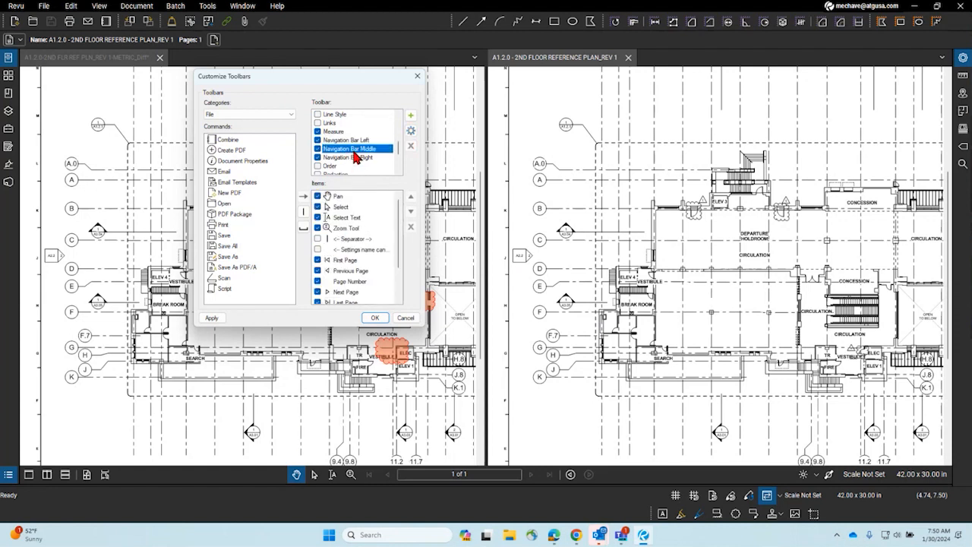
scroll(355, 157, "down", 3)
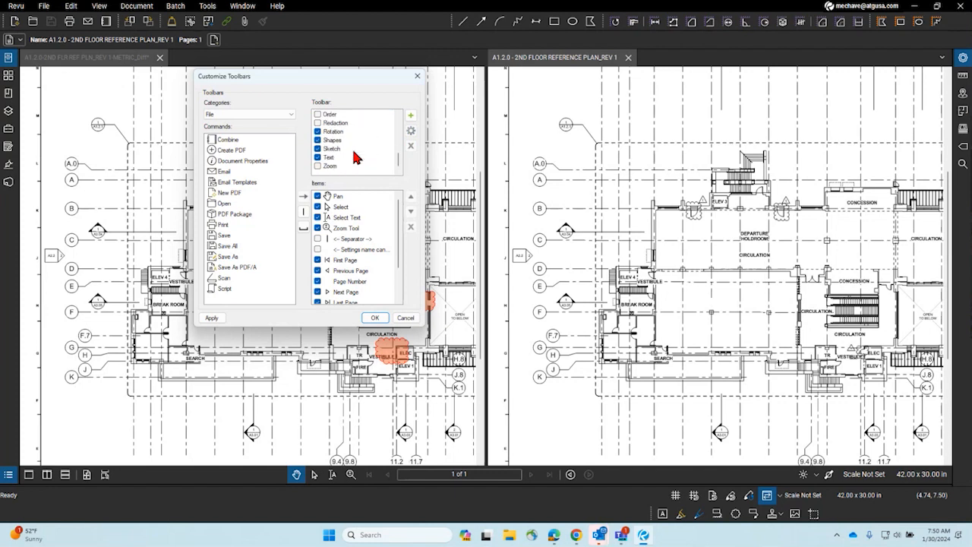
scroll(358, 238, "down", 2)
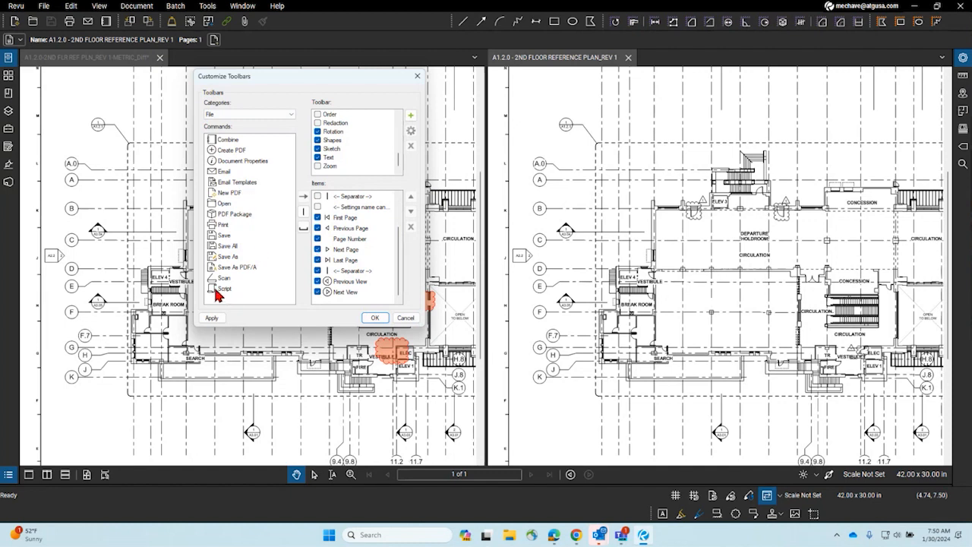
left_click(254, 122)
left_click(245, 125)
scroll(267, 171, "down", 20)
scroll(267, 172, "down", 10)
scroll(266, 172, "down", 12)
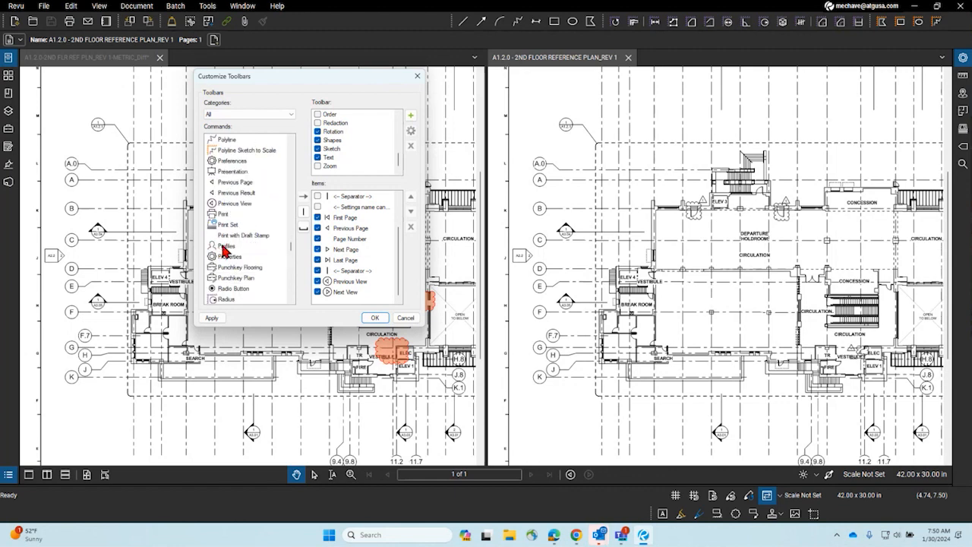
scroll(236, 259, "down", 8)
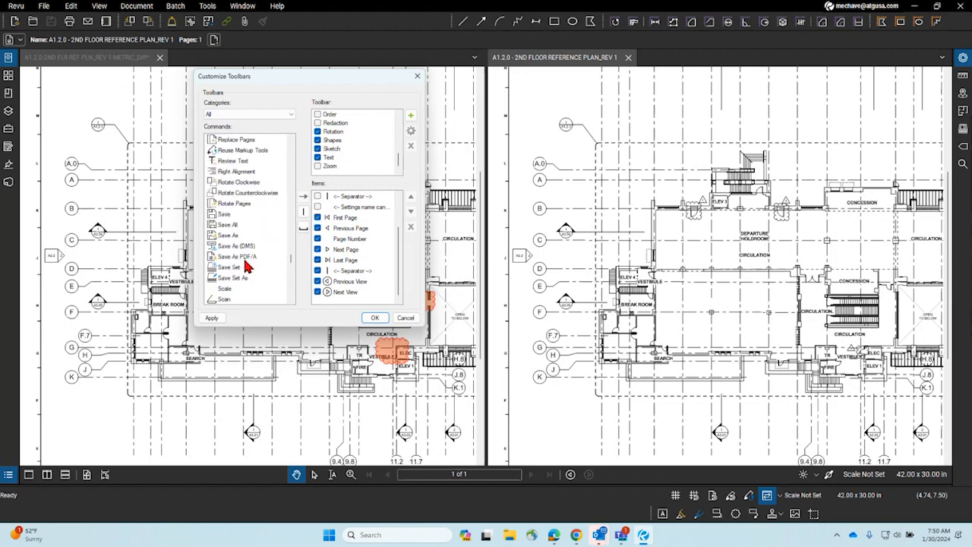
scroll(247, 264, "up", 7)
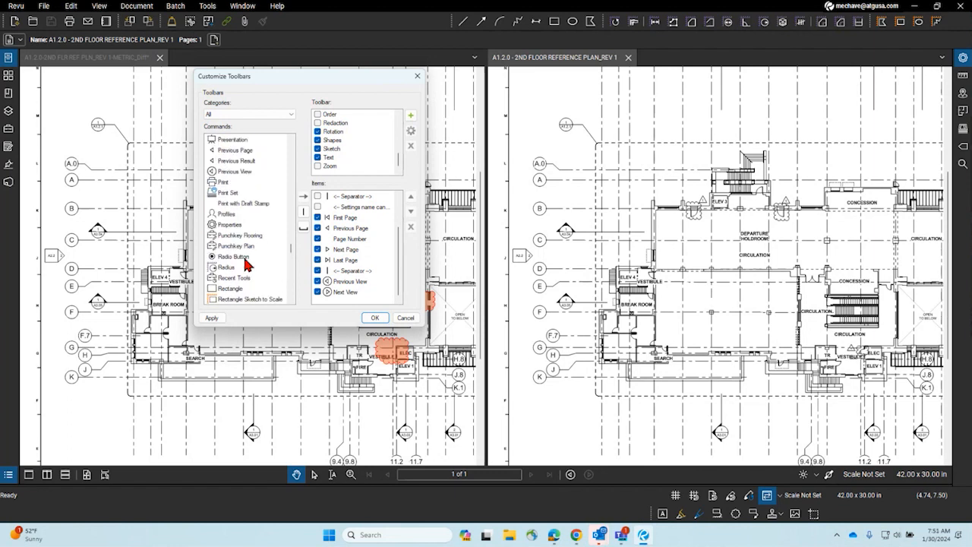
left_click(417, 76)
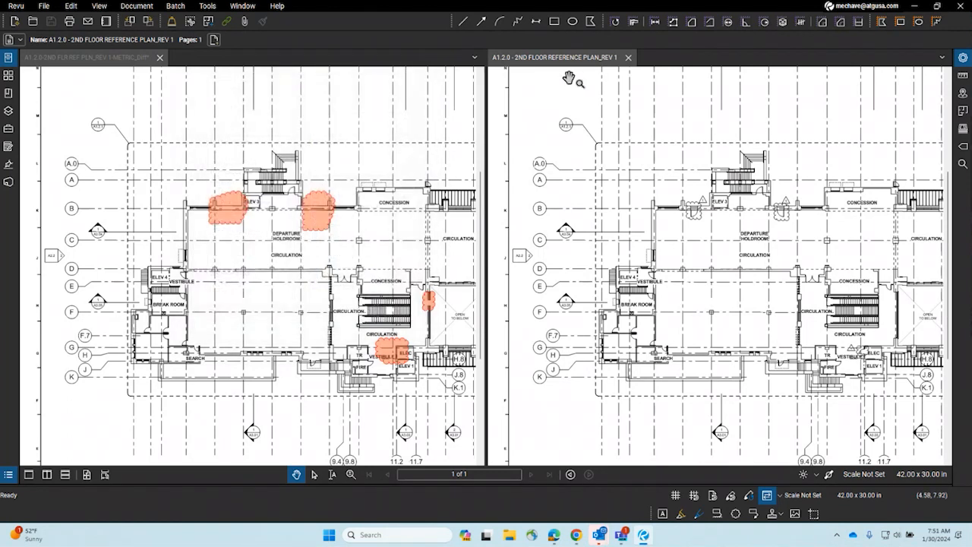
Step: Restore the status bar with F8 and re-dock the markup tools in their own bottom row
left_click_drag(662, 521, 311, 17)
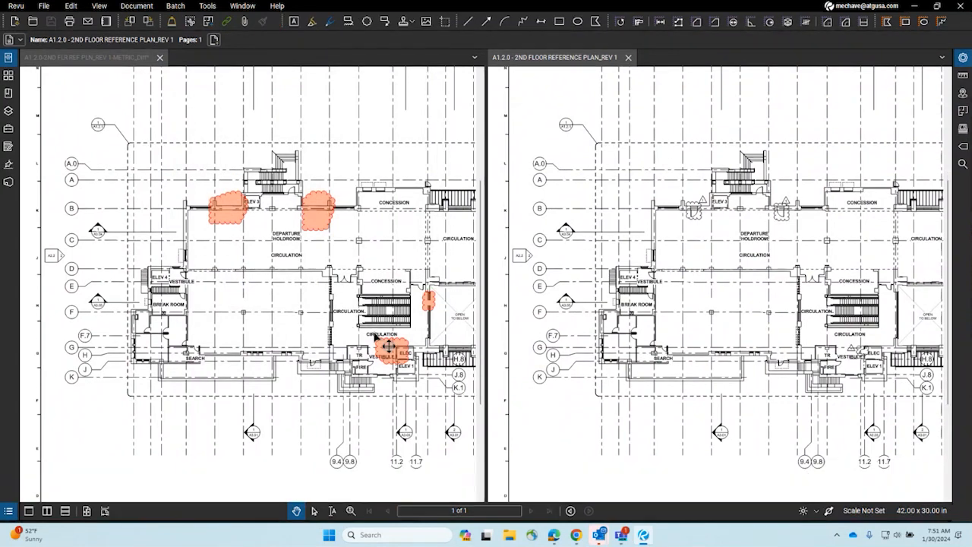
left_click(100, 6)
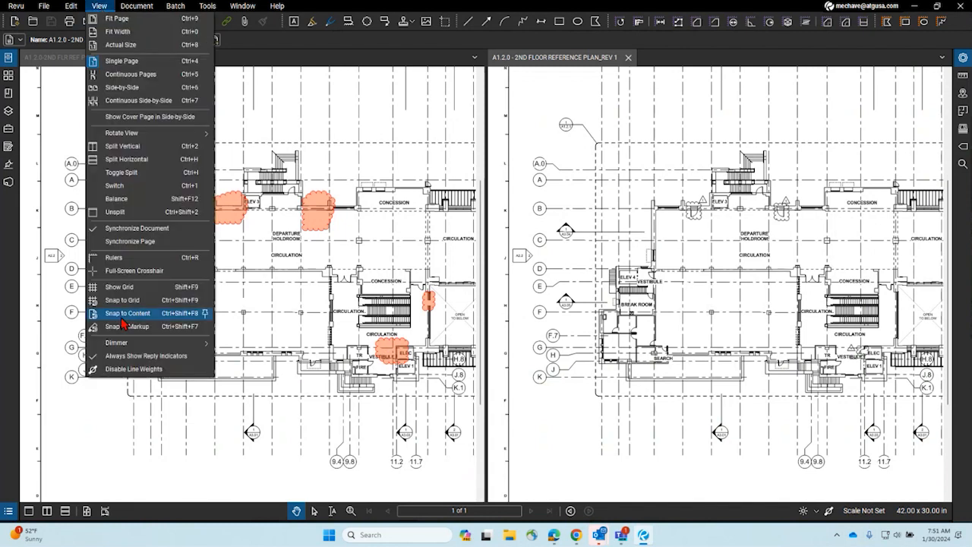
left_click(480, 360)
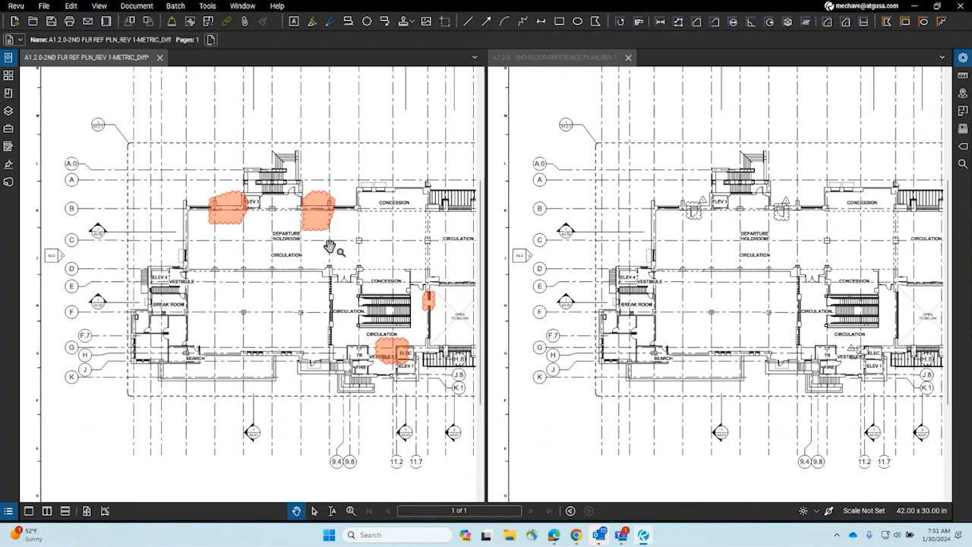
key("F8")
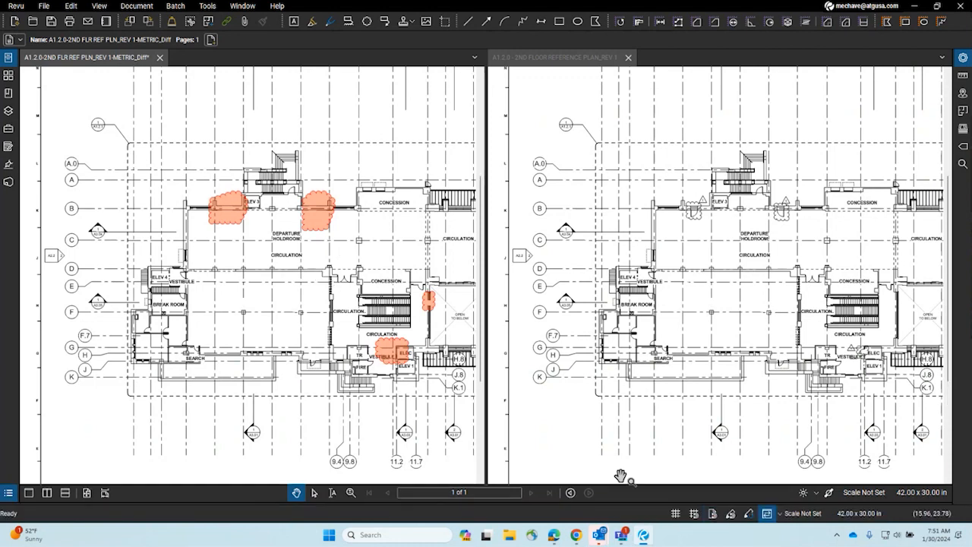
left_click_drag(283, 23, 788, 496)
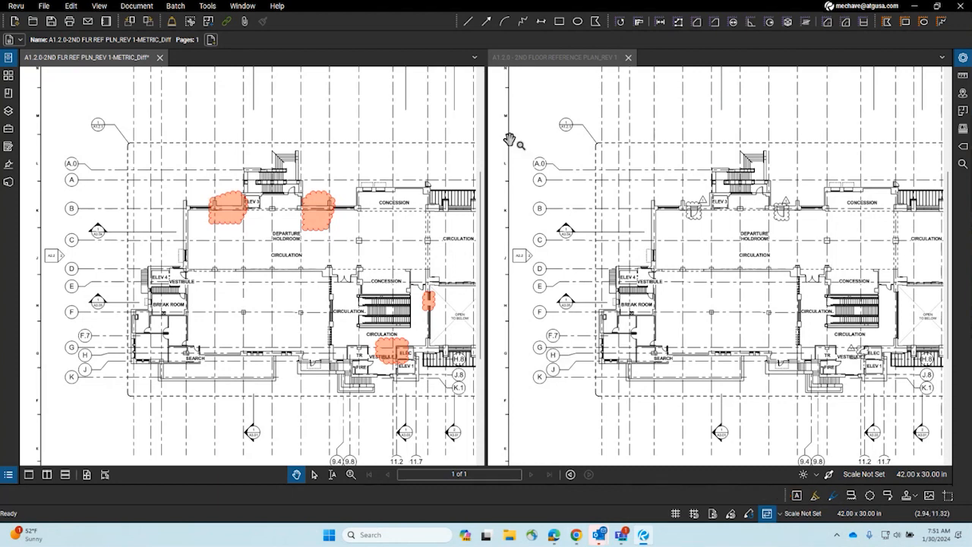
Step: Dock the markup and drawing tool groups back into the main toolbar row, then activate the reference plan pane
mouse_move(459, 23)
left_mouse_down()
mouse_move(52, 491)
mouse_move(5, 495)
left_mouse_up()
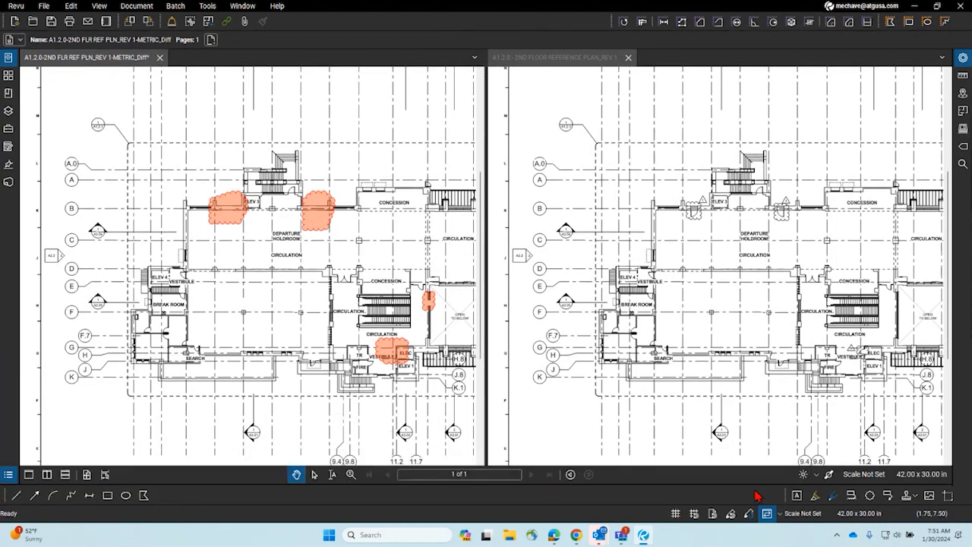
mouse_move(784, 496)
left_mouse_down()
mouse_move(495, 127)
mouse_move(442, 20)
mouse_move(436, 39)
mouse_move(441, 22)
left_mouse_up()
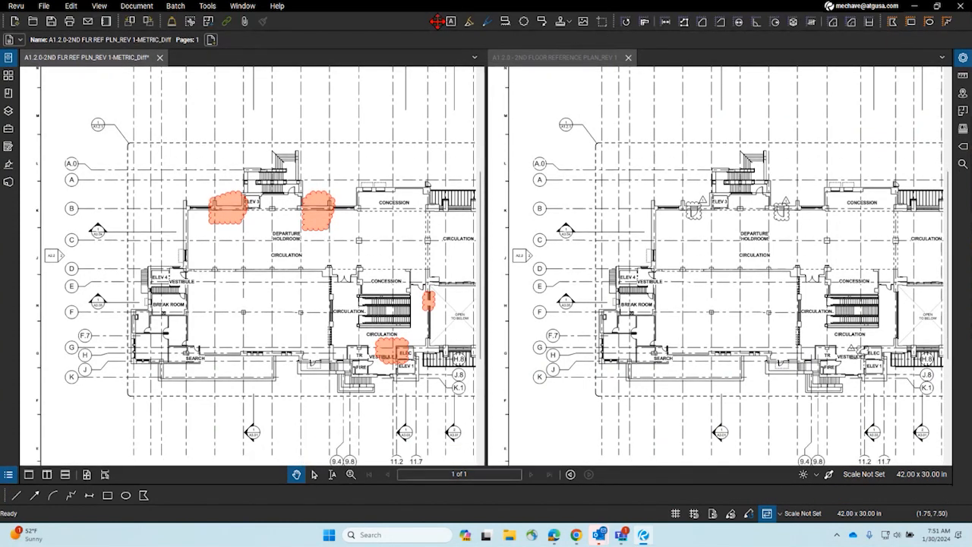
mouse_move(5, 495)
left_mouse_down()
mouse_move(296, 18)
mouse_move(291, 26)
left_mouse_up()
left_click_drag(289, 44, 296, 24)
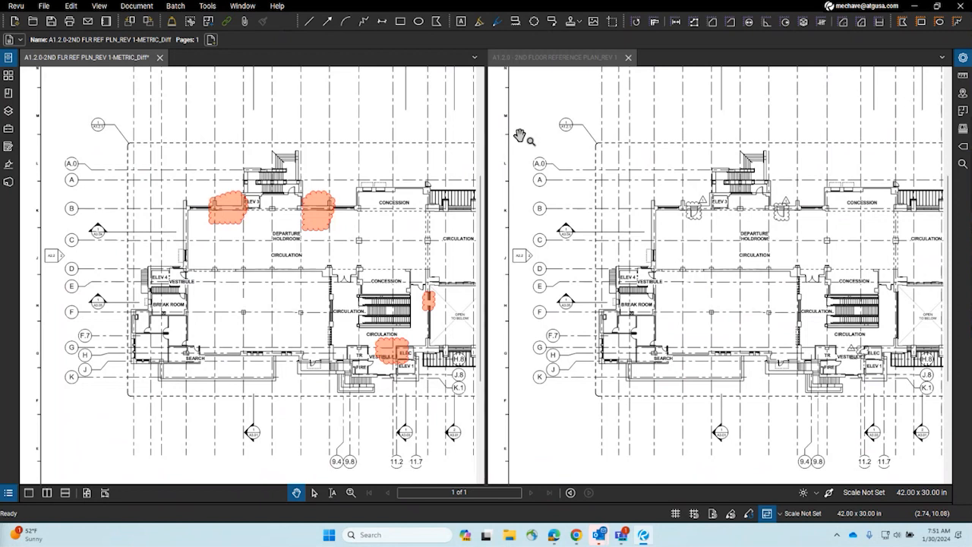
left_click(569, 134)
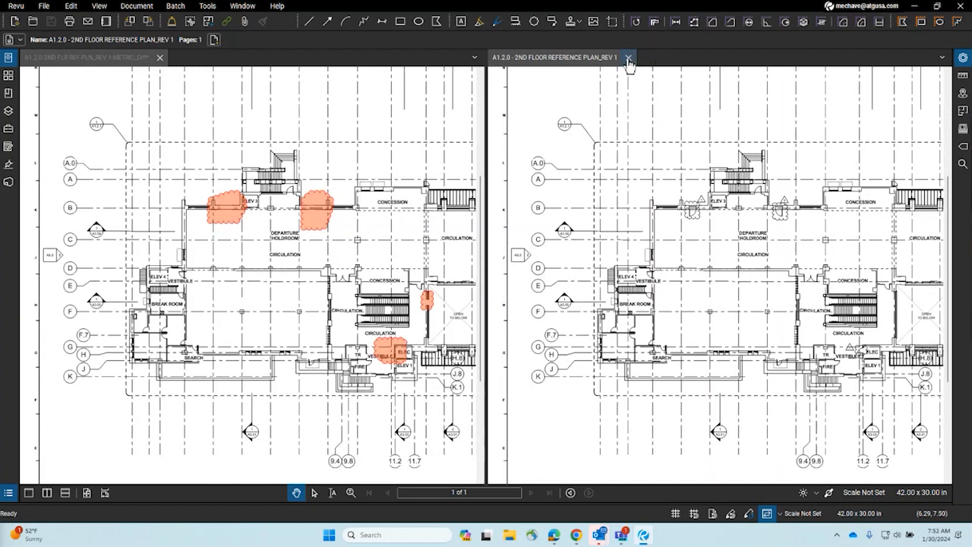
Step: Close the reference plan and the Diff document without saving
left_click(629, 58)
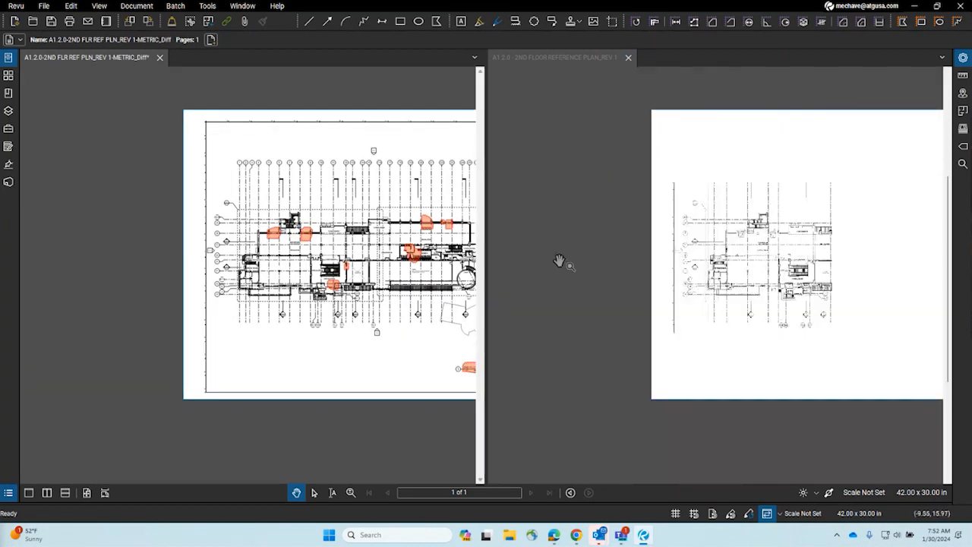
left_click(163, 60)
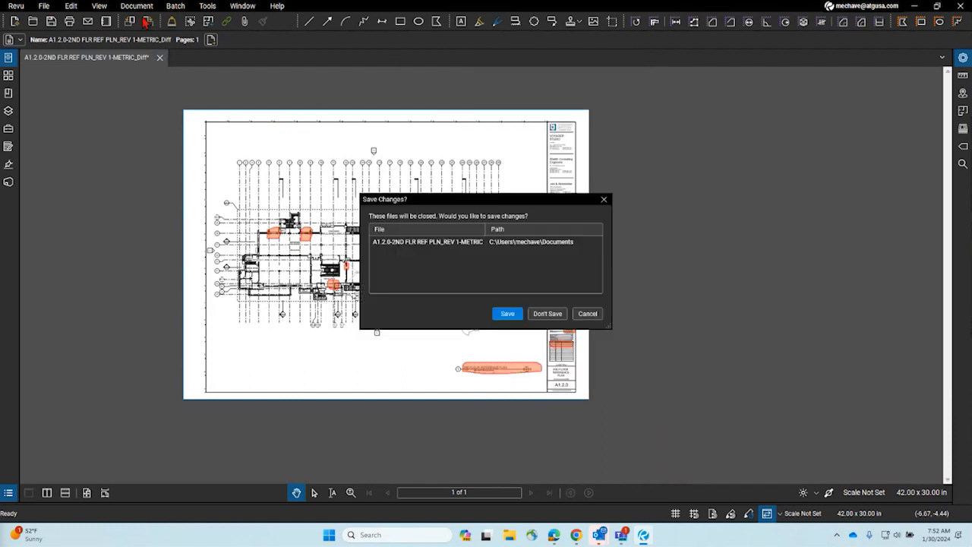
left_click(547, 315)
Step: Start a new page overlay from the Document menu with the 2nd floor reference plan Rev 1 as red layer
left_click(137, 5)
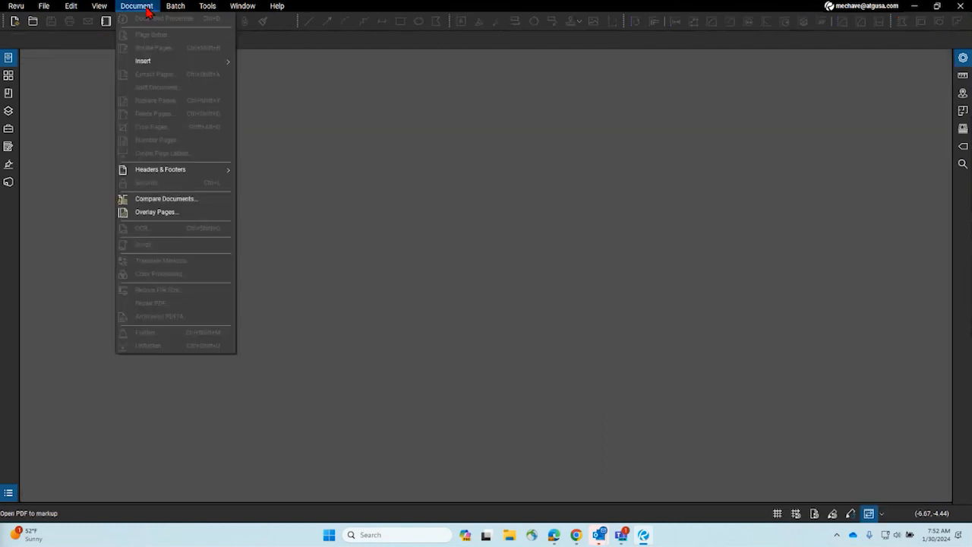
left_click(163, 211)
left_click_drag(419, 232, 254, 105)
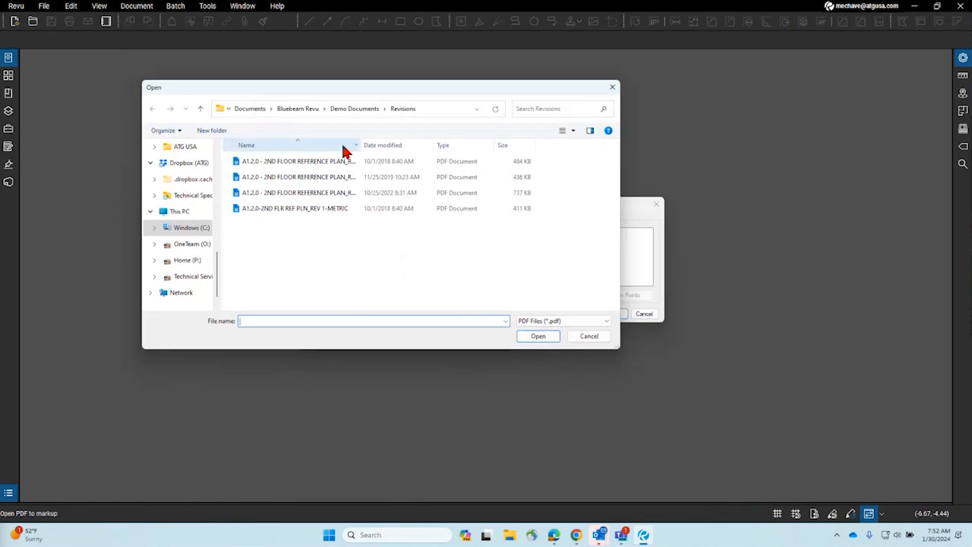
key("Escape")
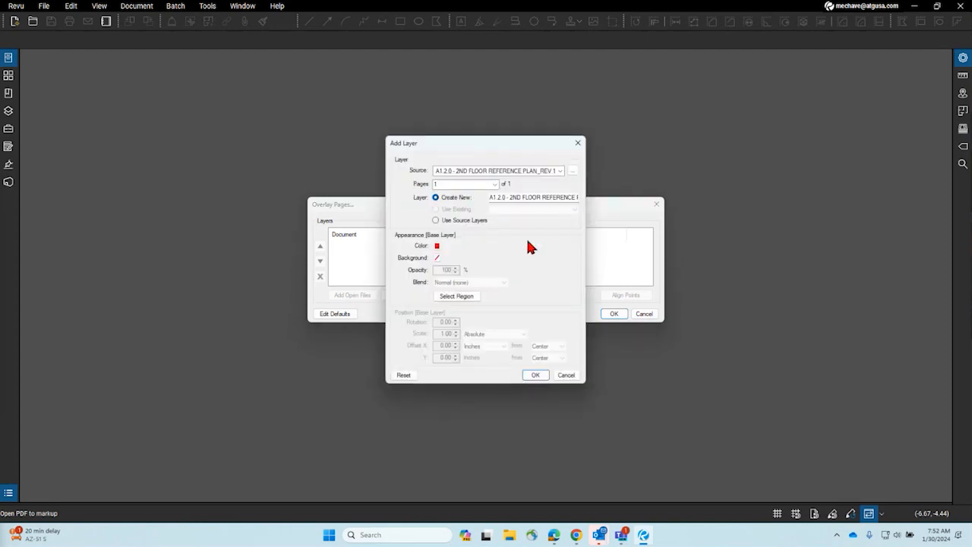
Step: Add the reference plan as the red overlay layer and prepare the metric Rev 1 plan in green
left_click_drag(458, 148, 622, 189)
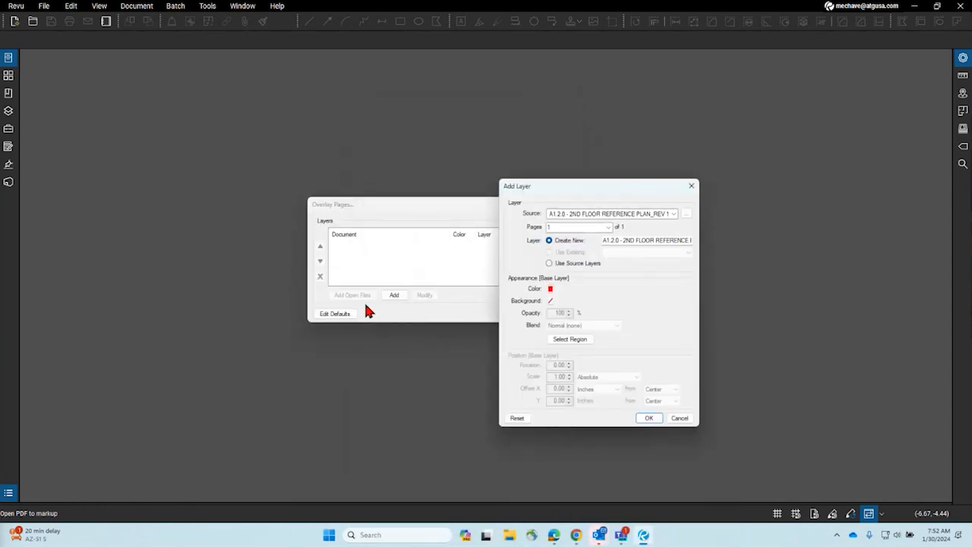
left_click_drag(517, 192, 369, 145)
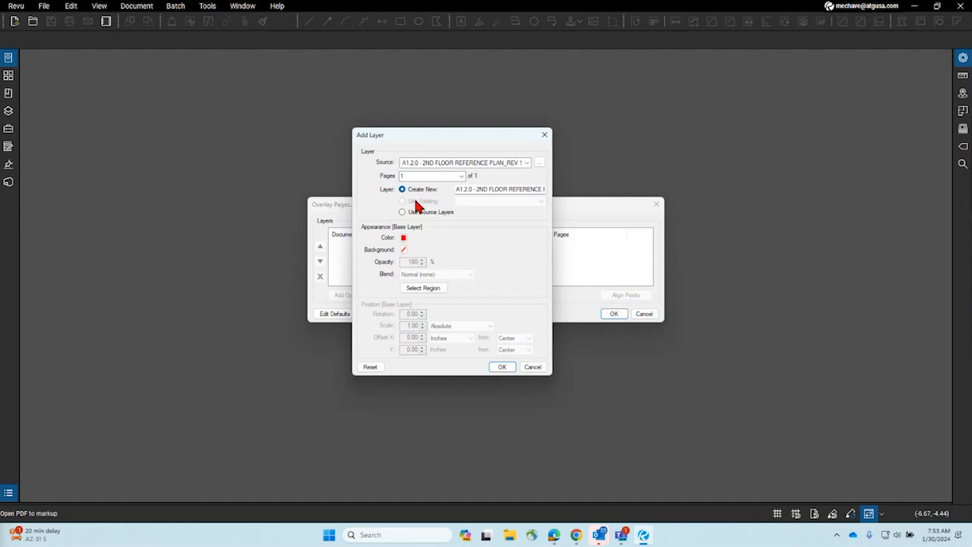
left_click_drag(464, 189, 573, 186)
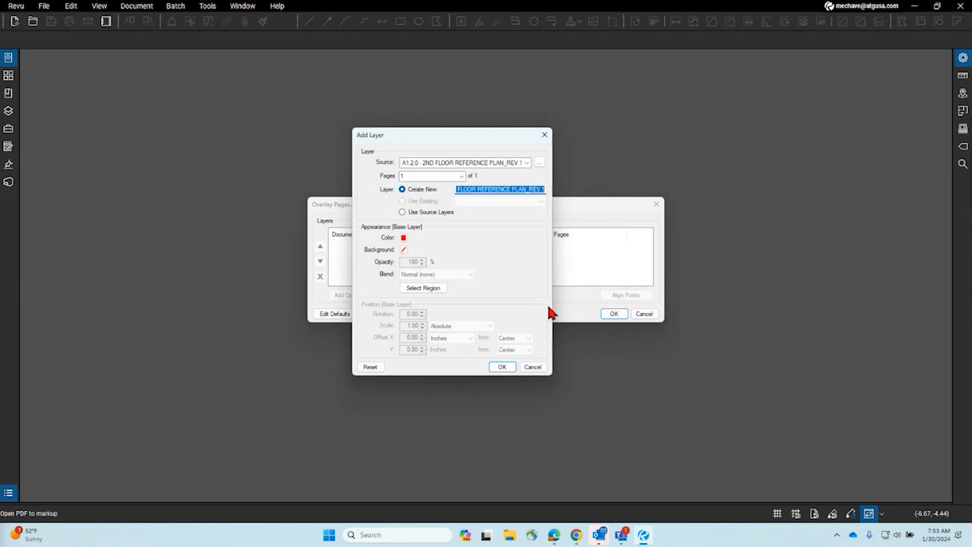
left_click(503, 367)
left_click_drag(487, 143, 298, 106)
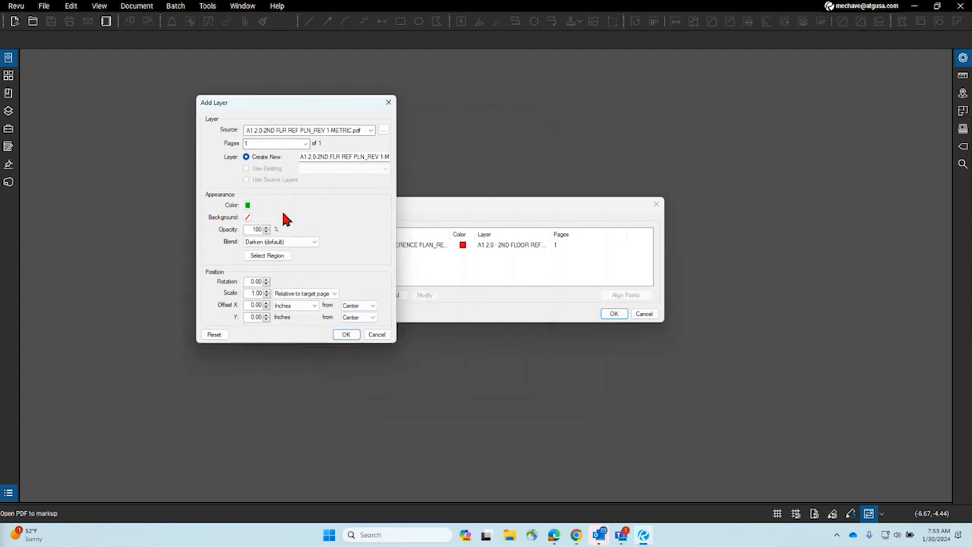
Step: Keep the Darken blend and add the METRIC Rev 1 plan as the green overlay layer
left_click_drag(319, 157, 405, 180)
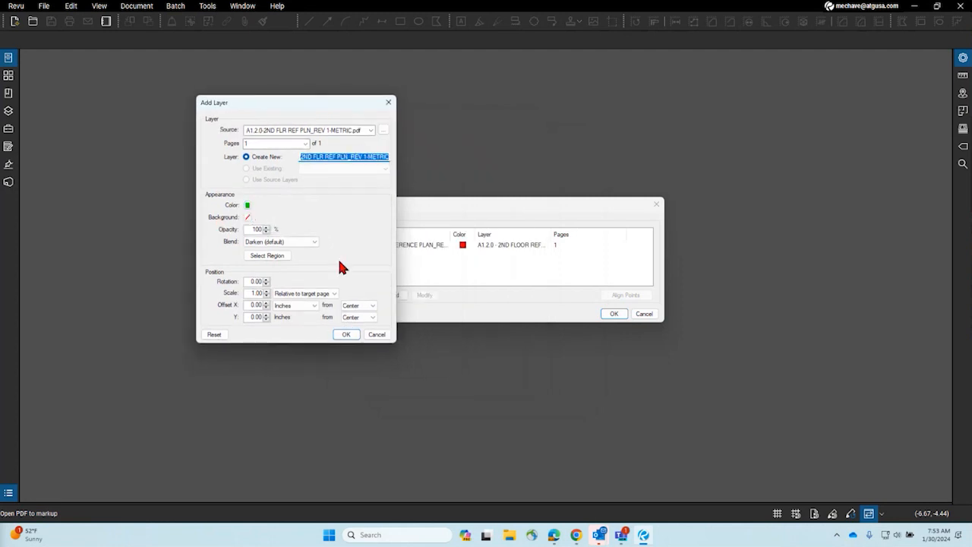
left_click(293, 242)
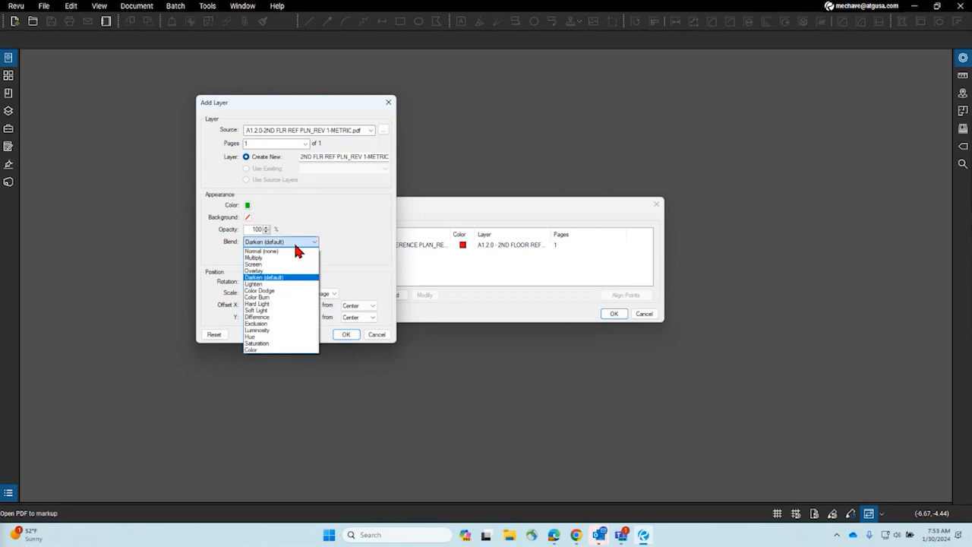
left_click(347, 224)
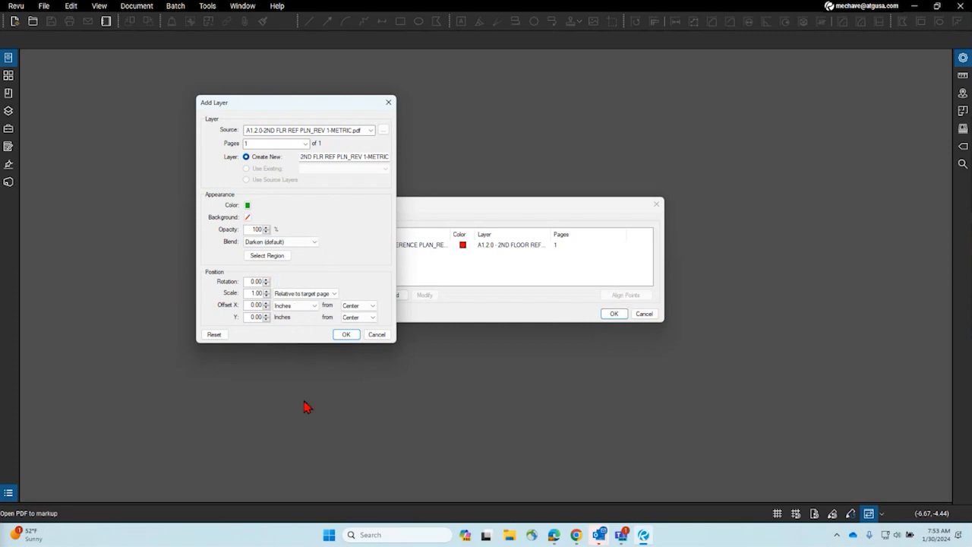
left_click(344, 336)
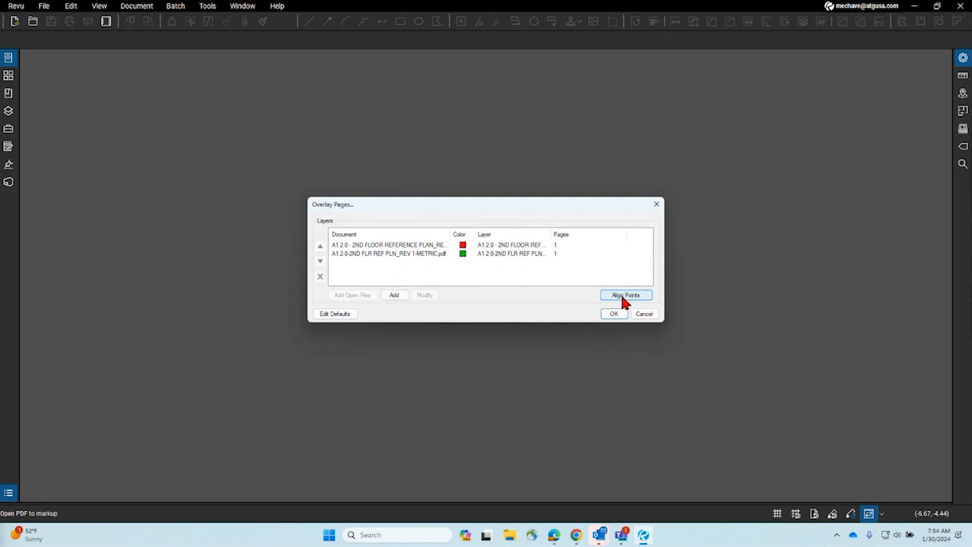
Step: Review the overlay defaults, then start Align Points to match three points between the plans
left_click(344, 315)
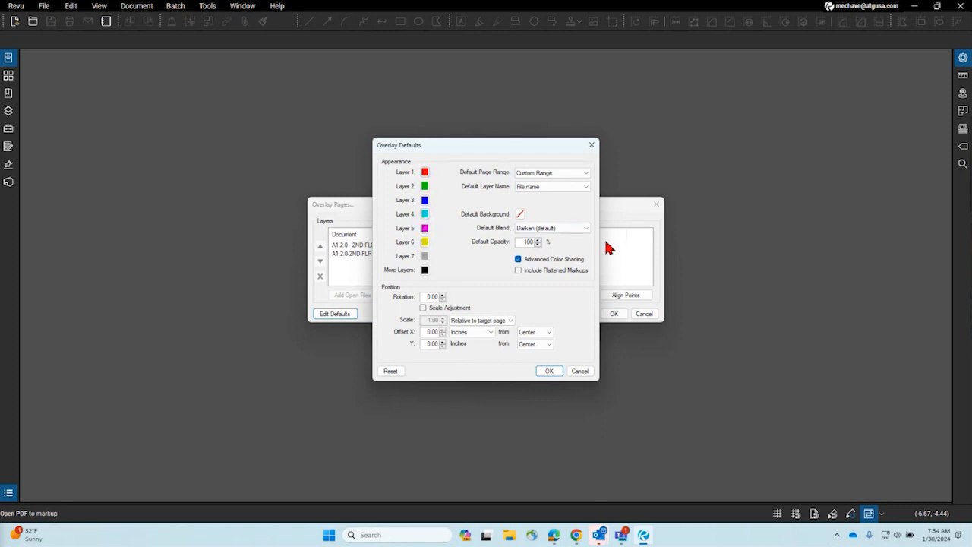
left_click(592, 145)
left_click(623, 299)
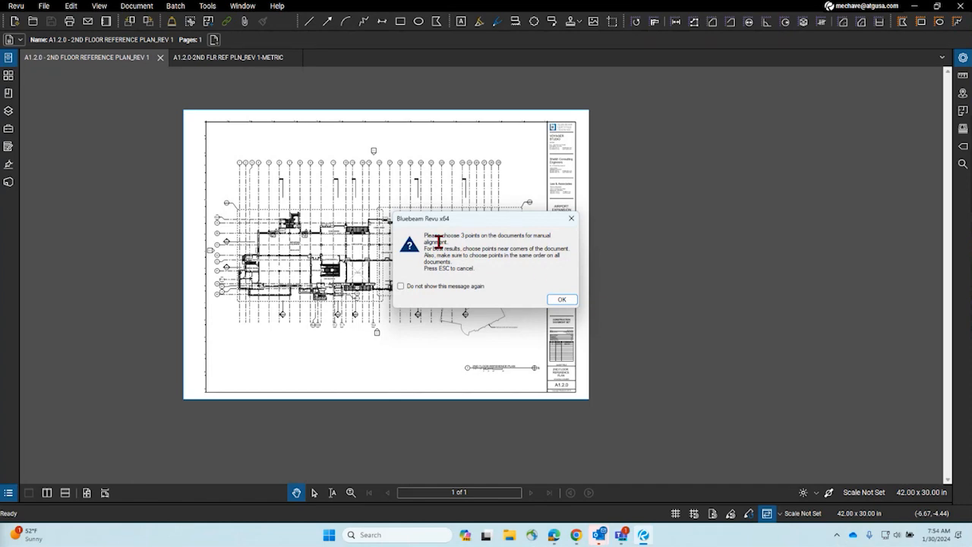
left_click(562, 302)
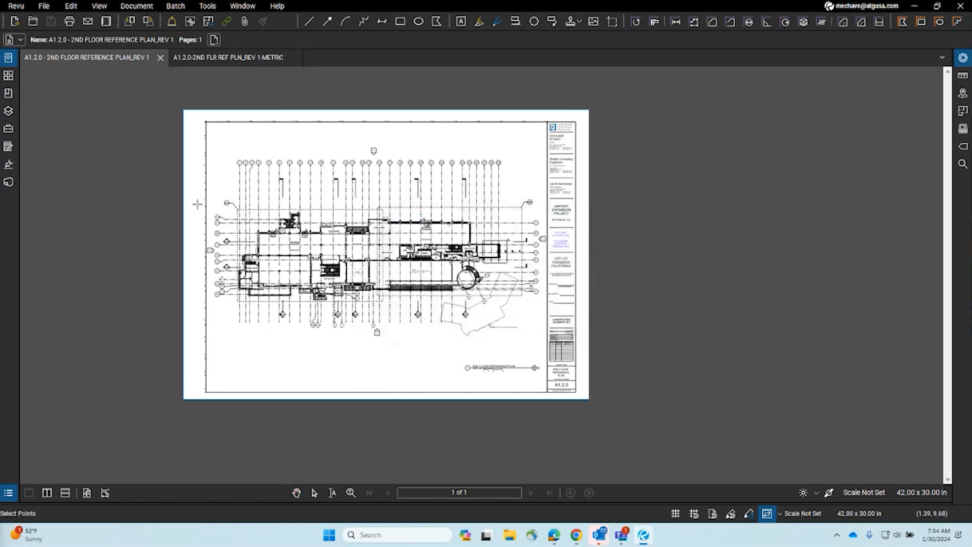
scroll(363, 216, "up", 5)
scroll(363, 215, "up", 3)
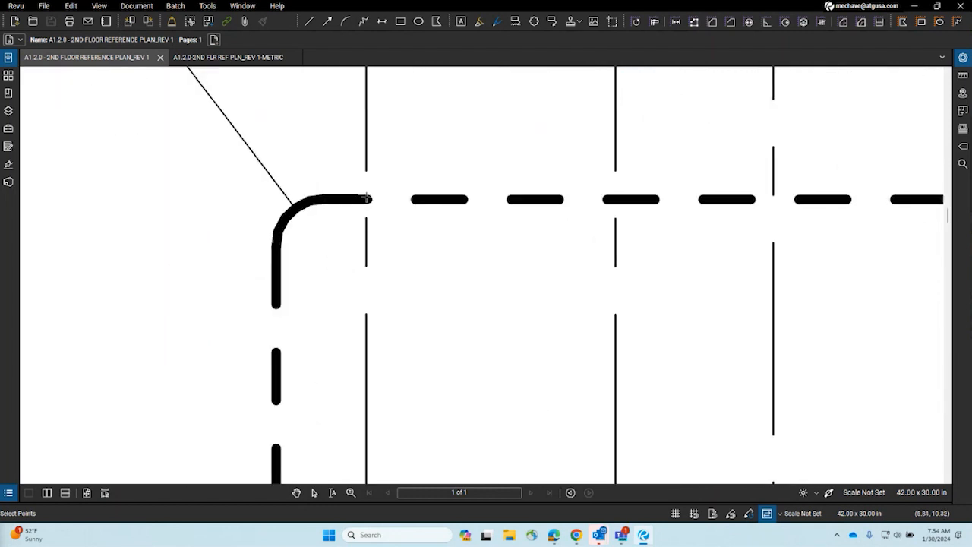
left_click(27, 7)
left_click(27, 32)
left_click(16, 8)
left_click(93, 69)
scroll(318, 202, "down", 3)
scroll(326, 312, "up", 10)
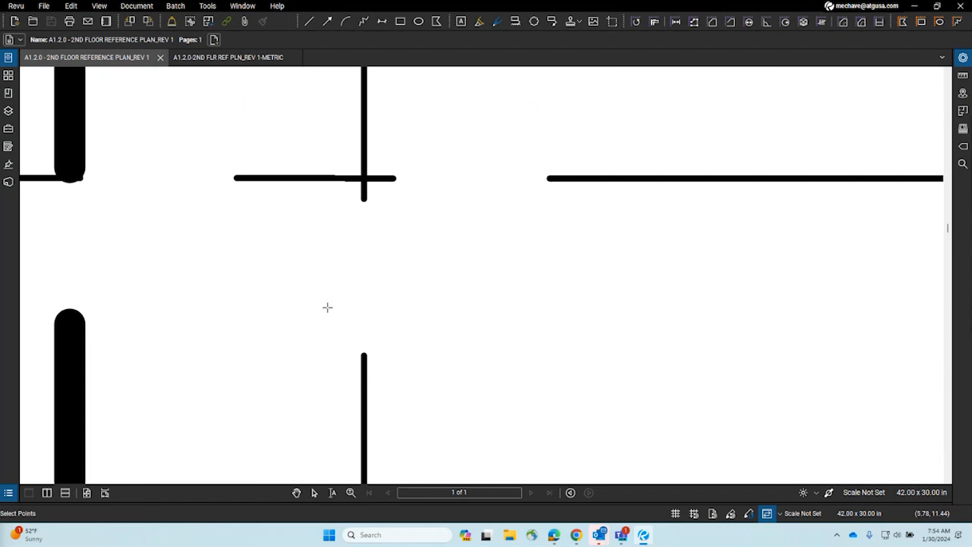
left_click(713, 514)
scroll(364, 179, "down", 3)
scroll(547, 271, "up", 4)
scroll(492, 317, "up", 5)
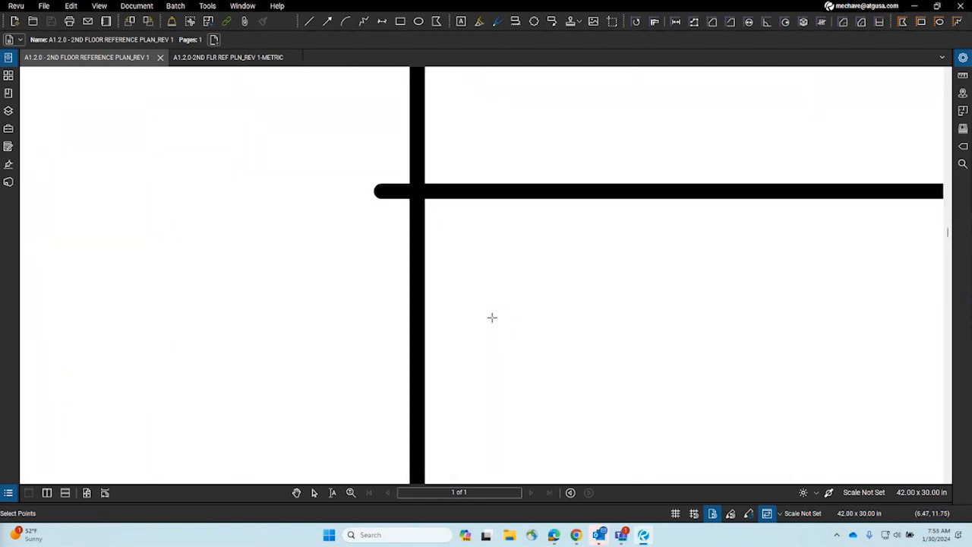
scroll(404, 236, "down", 5)
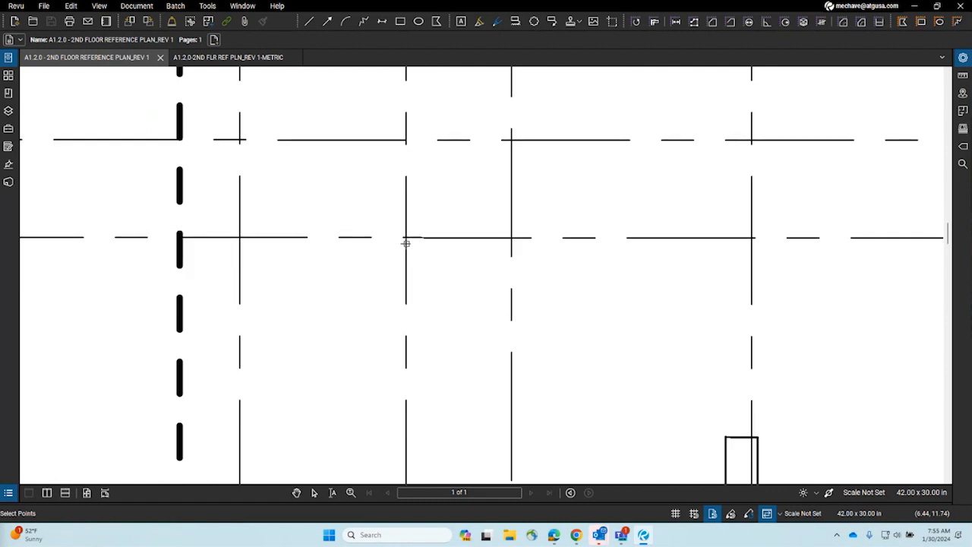
scroll(417, 225, "up", 5)
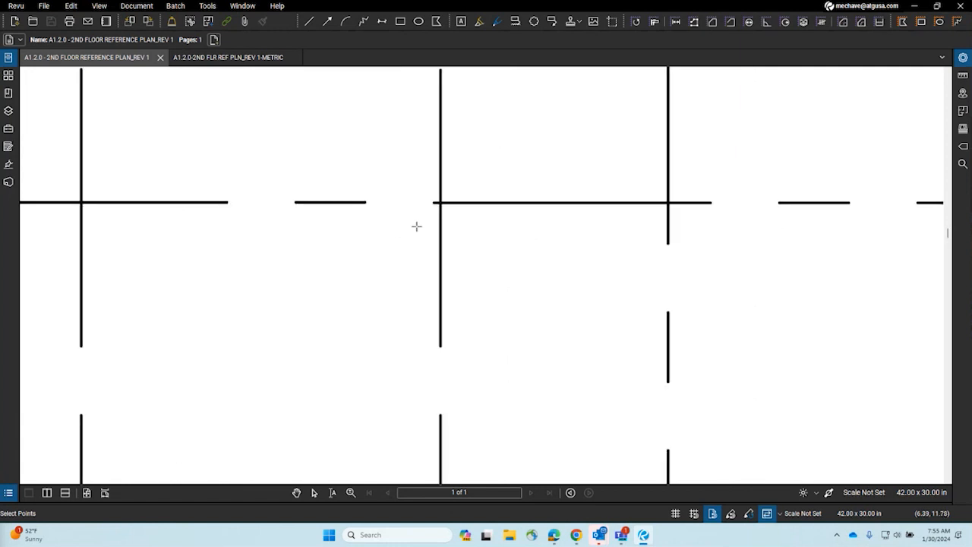
scroll(454, 180, "up", 2)
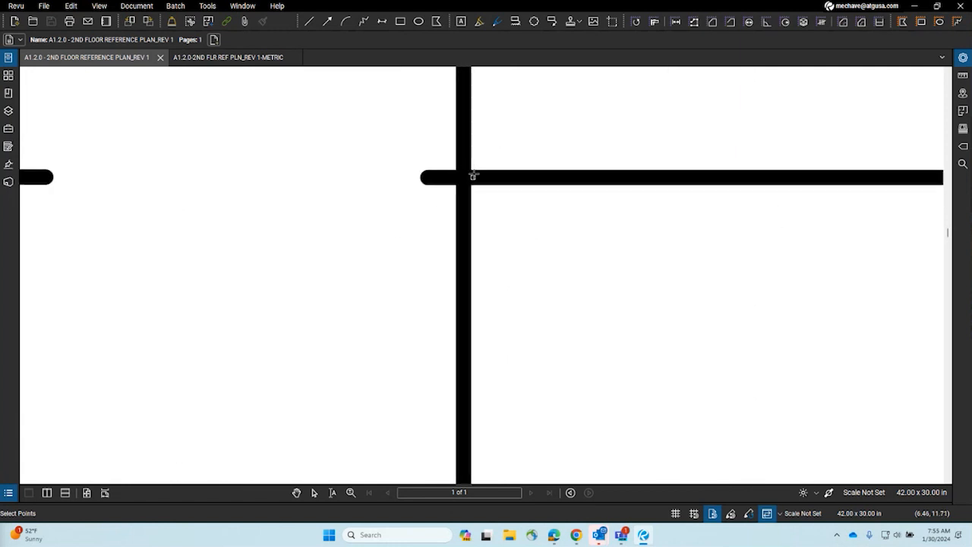
scroll(314, 155, "down", 7)
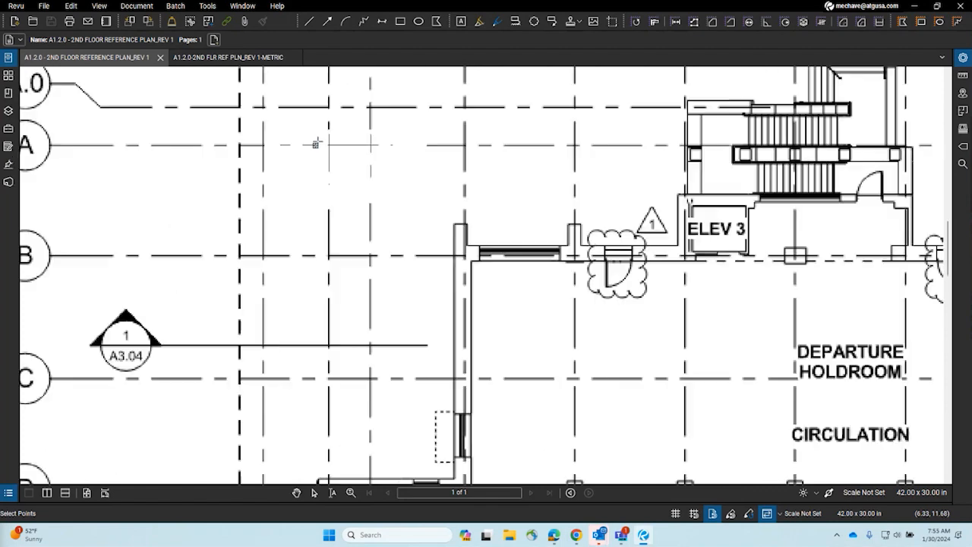
scroll(334, 320, "up", 6)
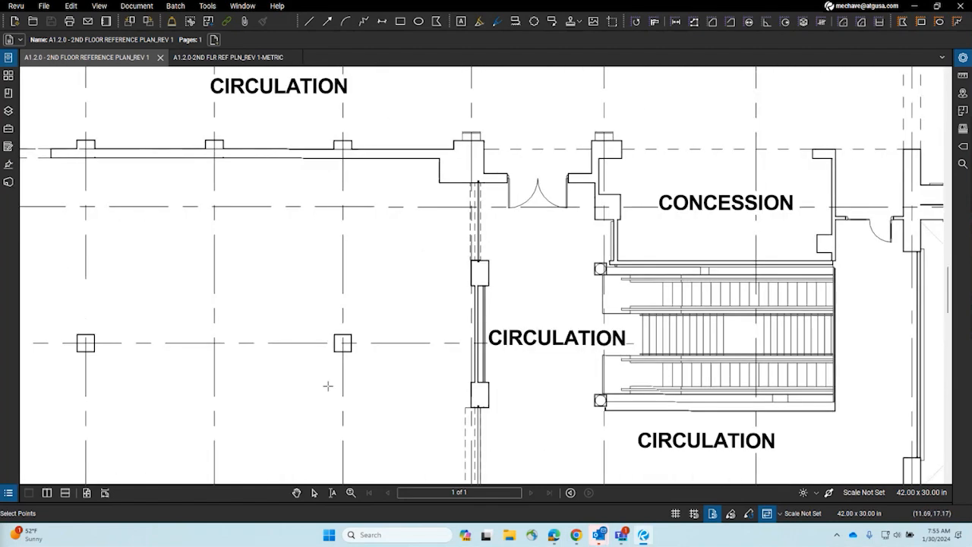
scroll(277, 223, "up", 4)
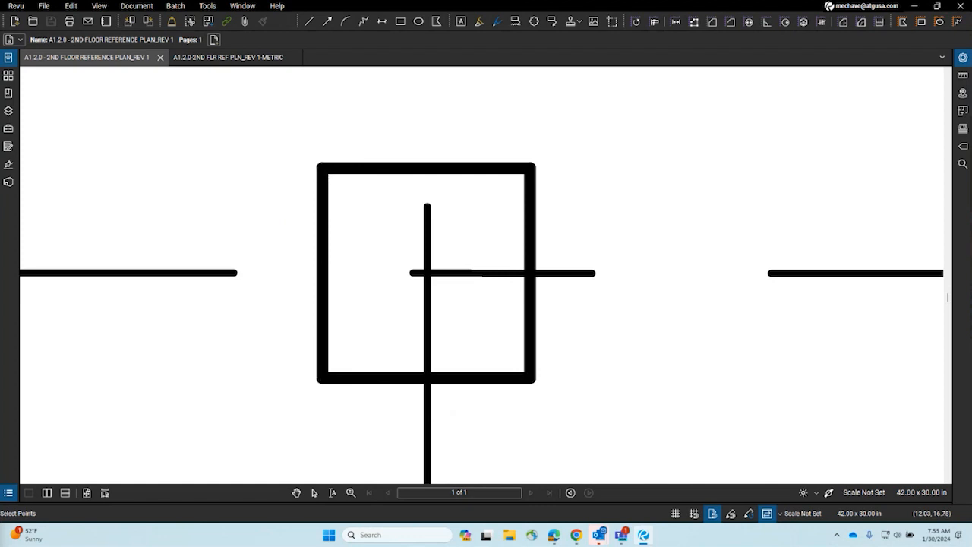
left_click(829, 493)
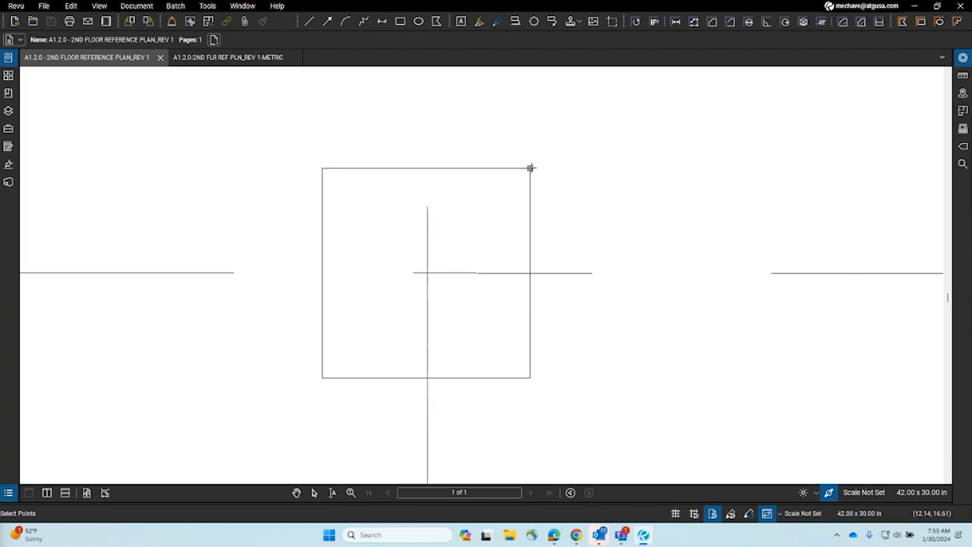
scroll(321, 376, "up", 6)
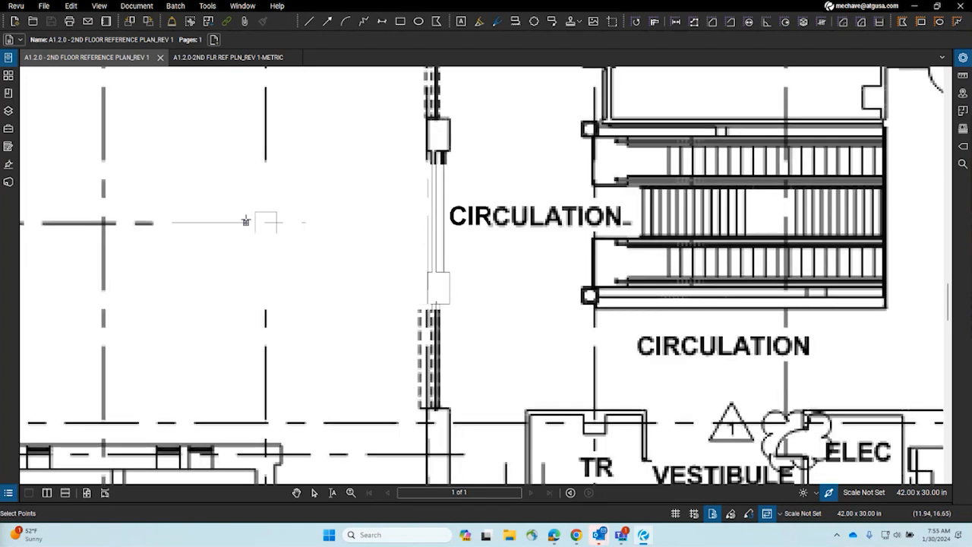
left_click_drag(342, 336, 545, 350)
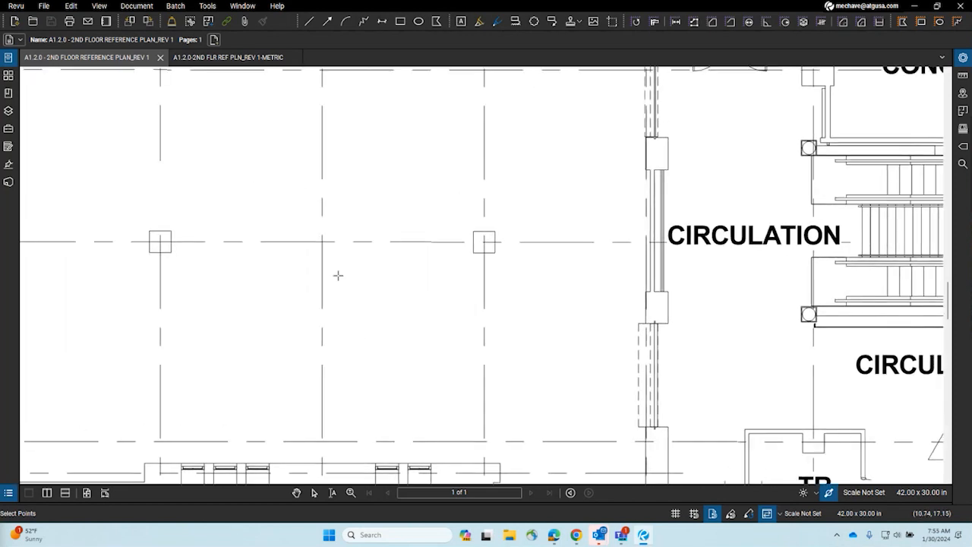
scroll(479, 225, "up", 8)
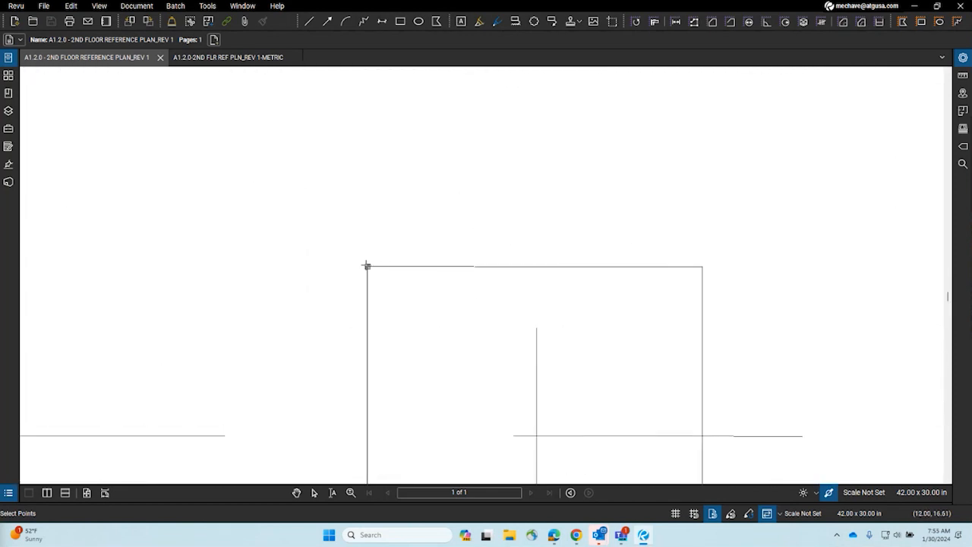
scroll(452, 250, "down", 10)
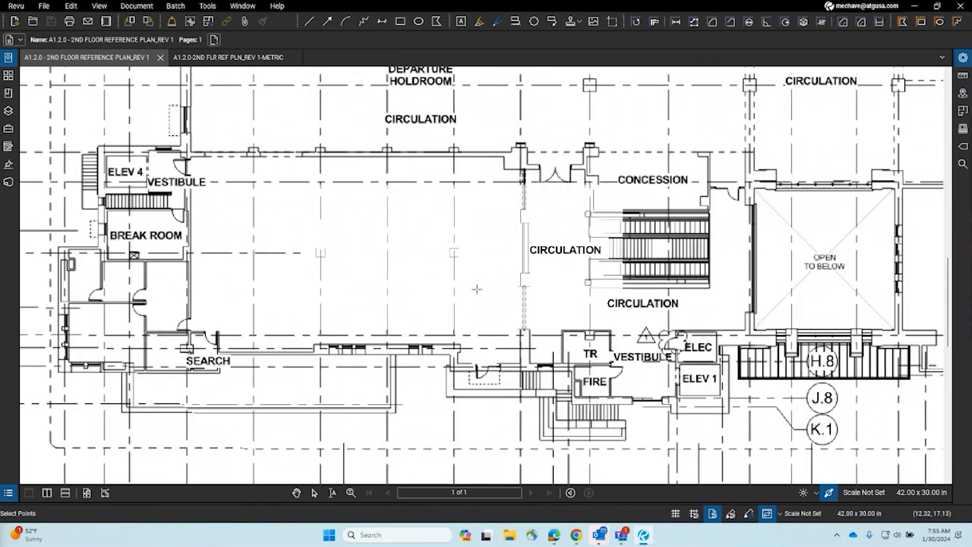
scroll(471, 325, "down", 4)
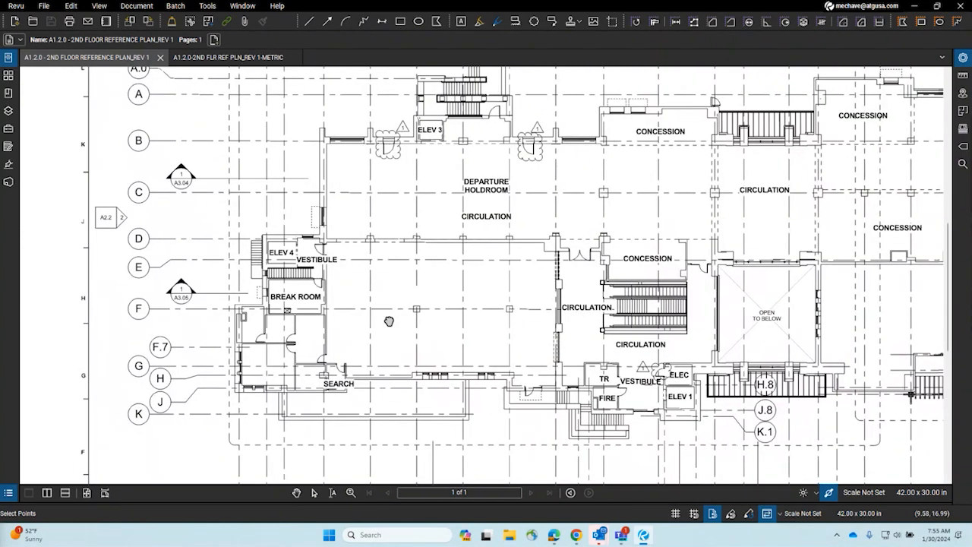
left_click_drag(407, 322, 236, 306)
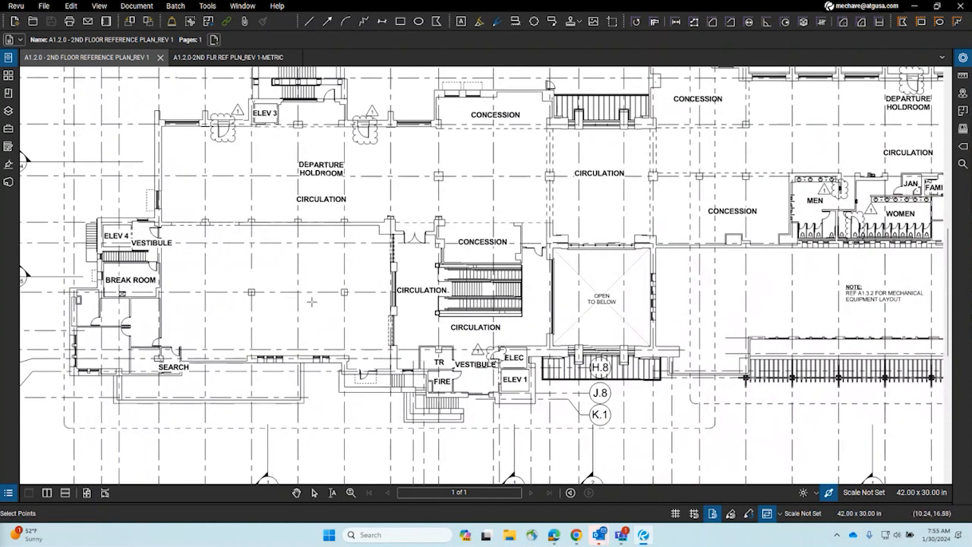
scroll(238, 291, "up", 5)
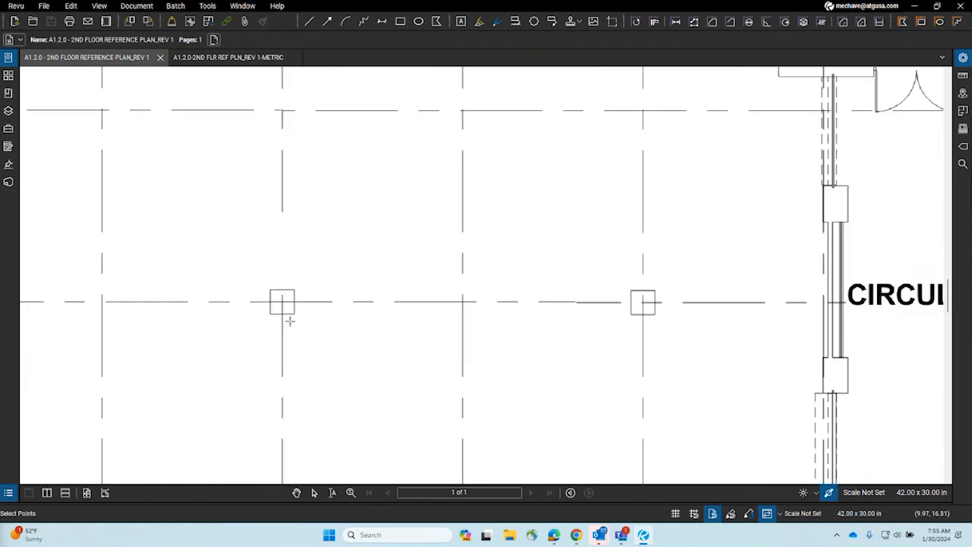
scroll(241, 304, "down", 4)
scroll(242, 303, "down", 5)
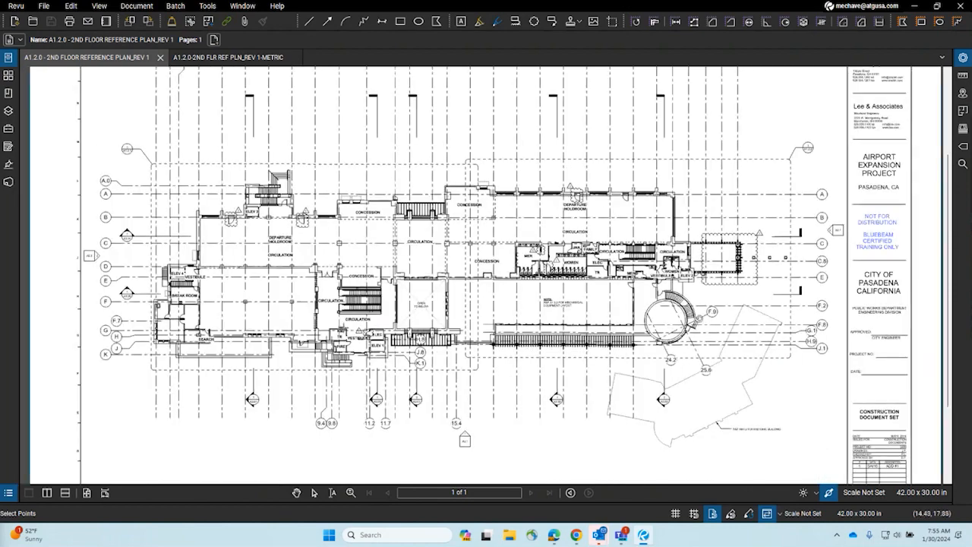
scroll(339, 326, "up", 2)
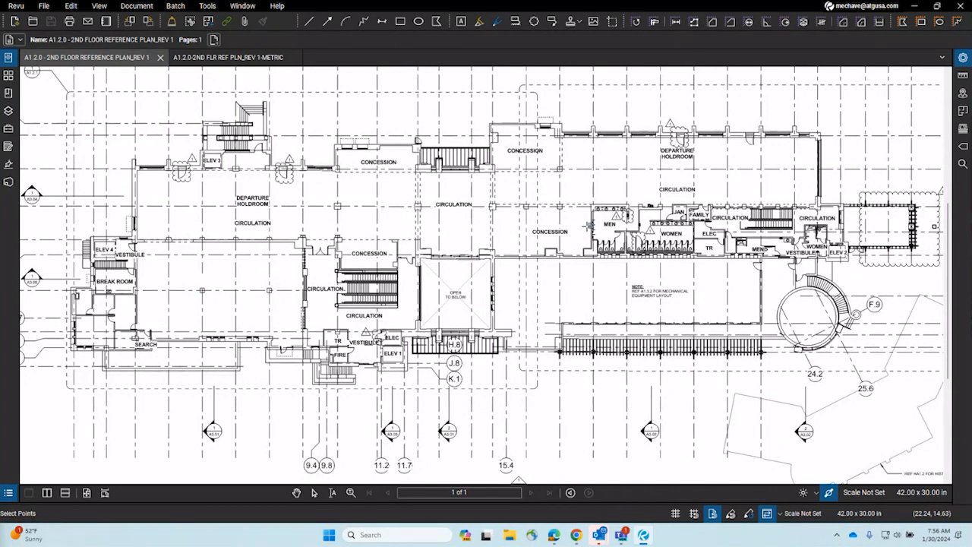
left_click_drag(823, 137, 794, 264)
scroll(794, 265, "up", 4)
left_click_drag(896, 389, 451, 281)
scroll(453, 281, "up", 4)
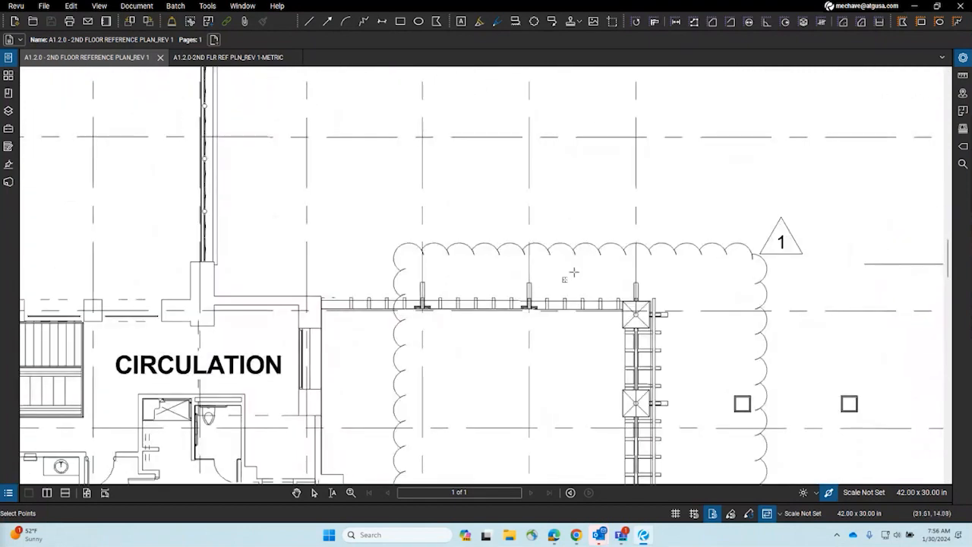
scroll(588, 257, "down", 5)
left_click_drag(395, 361, 963, 342)
key("ctrl+0")
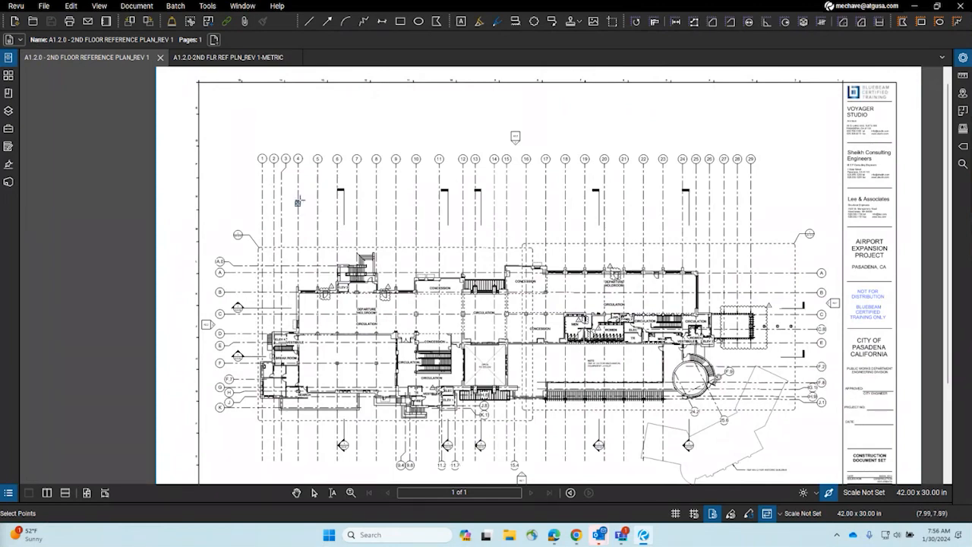
Step: Place an alignment point on the upper-left column corner of the Rev 1 plan
scroll(298, 311, "up", 6)
left_click_drag(335, 384, 296, 150)
left_click_drag(312, 300, 279, 204)
scroll(311, 252, "up", 3)
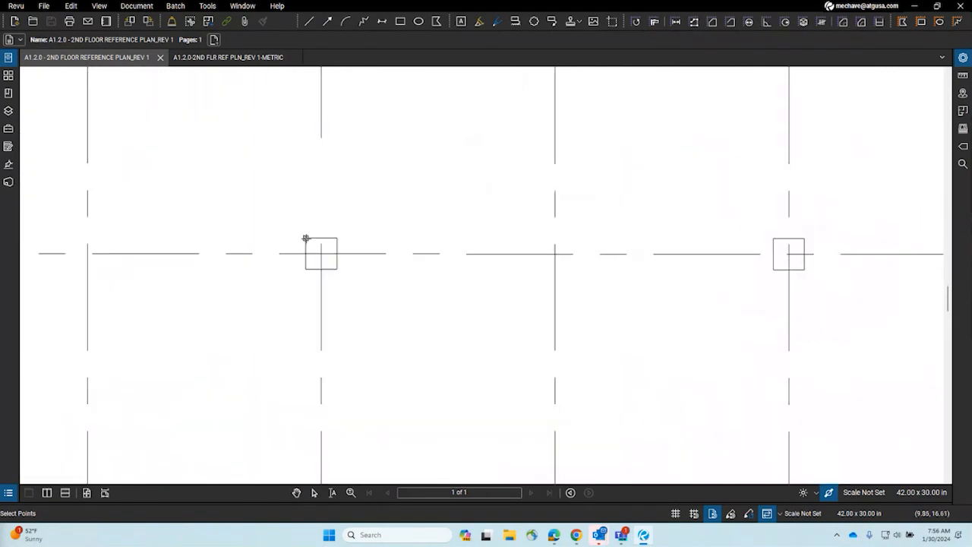
scroll(305, 238, "up", 5)
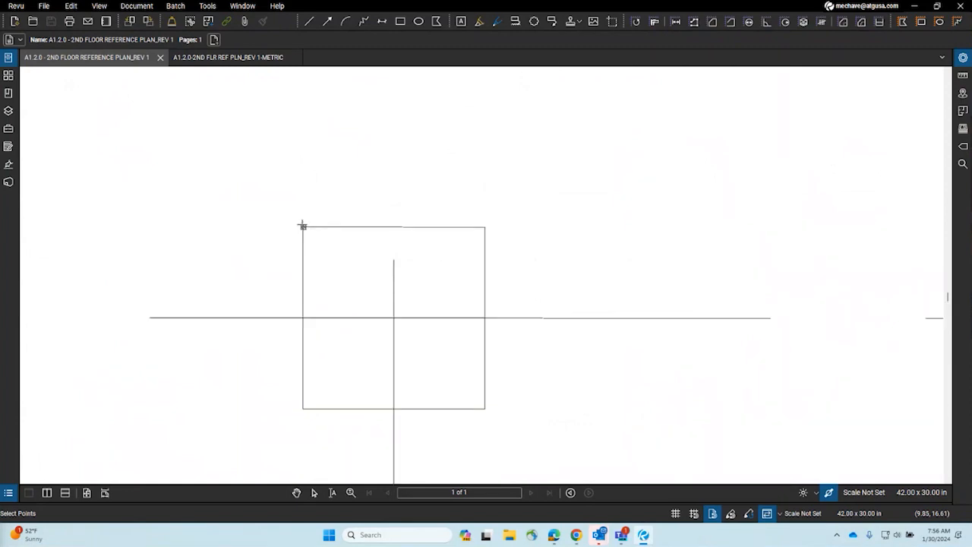
left_click(302, 226)
Step: Pan across to the right-hand revision cloud, then switch to the METRIC 2nd floor plan document
scroll(226, 249, "down", 4)
scroll(227, 248, "down", 5)
scroll(228, 273, "down", 3)
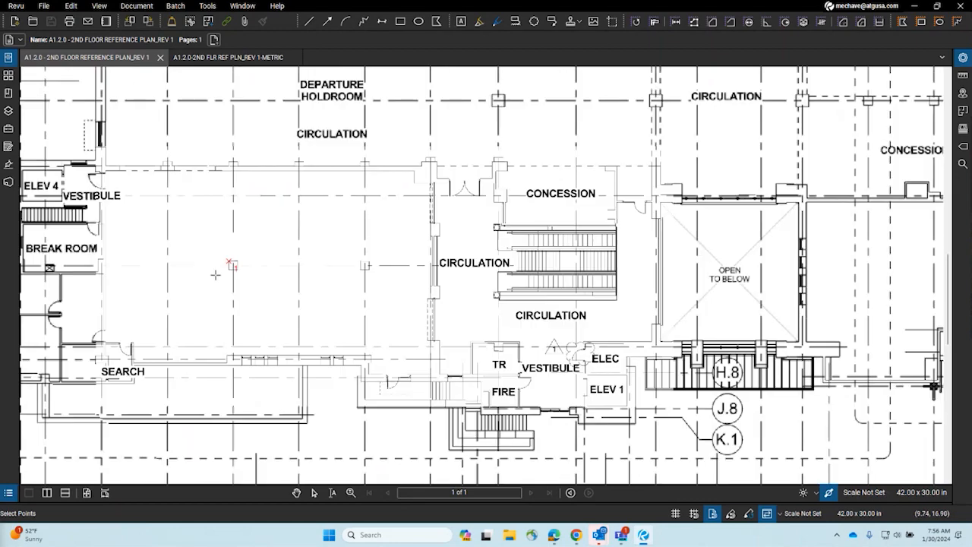
scroll(388, 190, "up", 8)
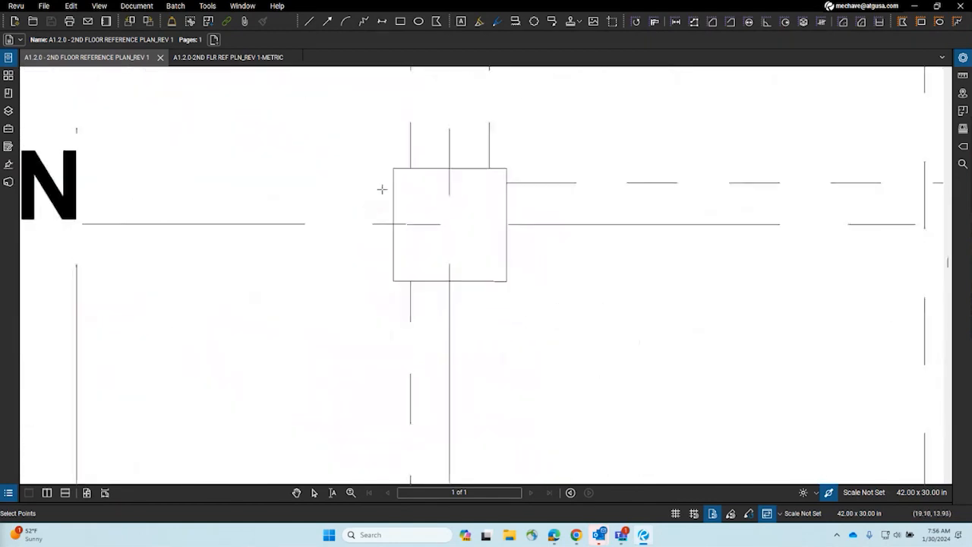
scroll(294, 161, "down", 5)
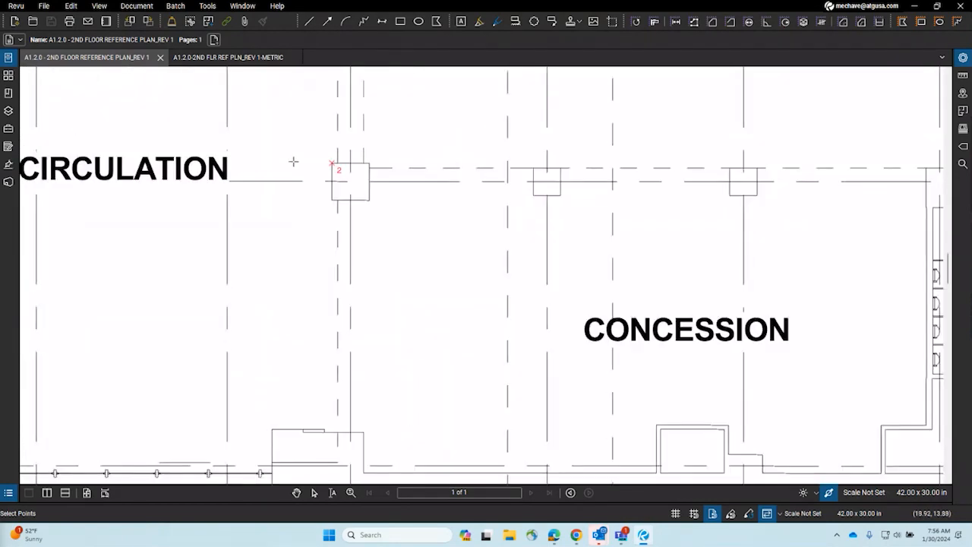
left_click_drag(618, 265, 180, 271)
left_click_drag(519, 280, 9, 273)
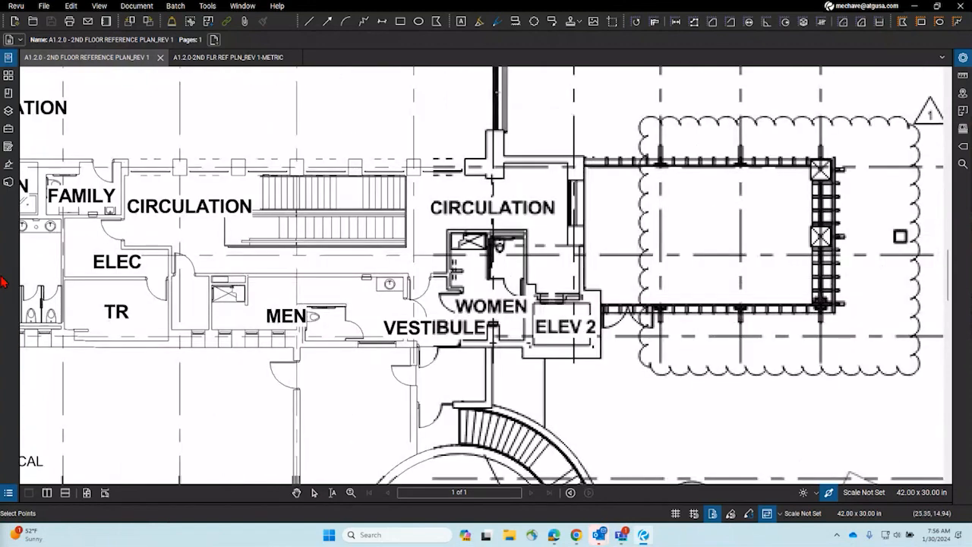
left_click_drag(499, 270, 170, 277)
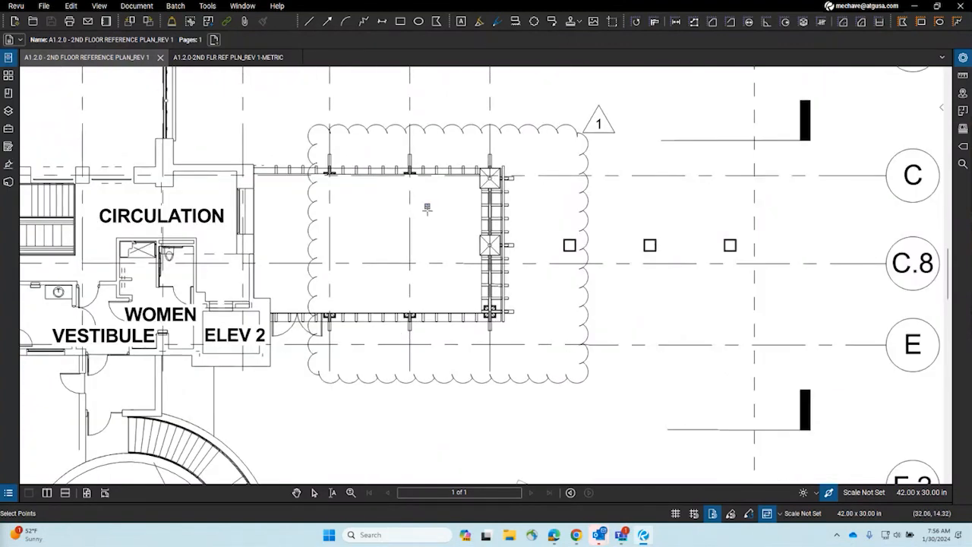
scroll(560, 236, "up", 8)
scroll(561, 251, "up", 3)
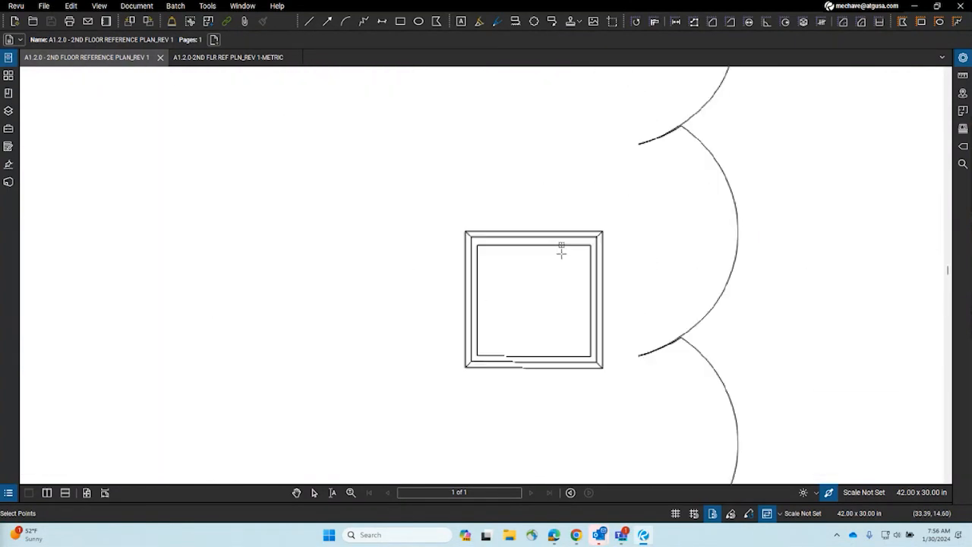
scroll(702, 282, "down", 6)
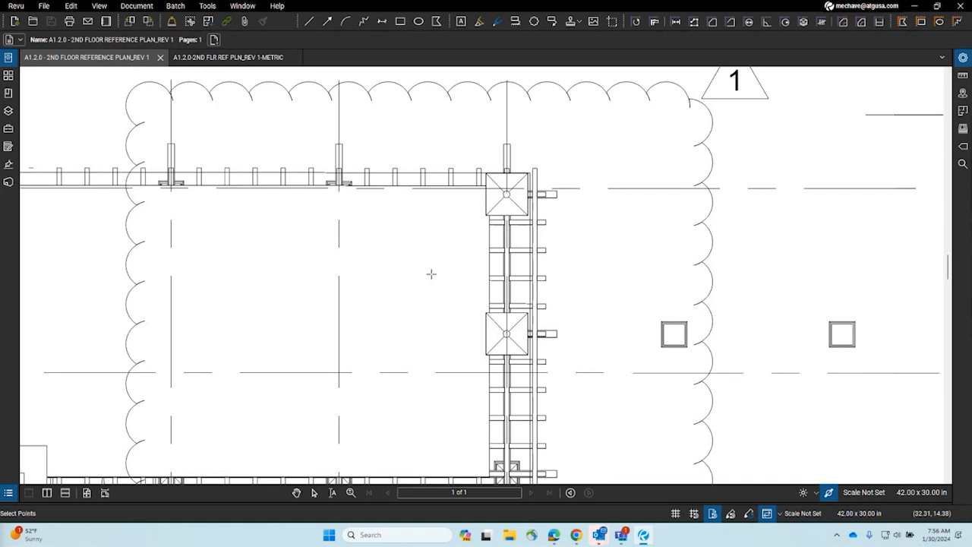
scroll(431, 274, "down", 5)
scroll(376, 139, "up", 8)
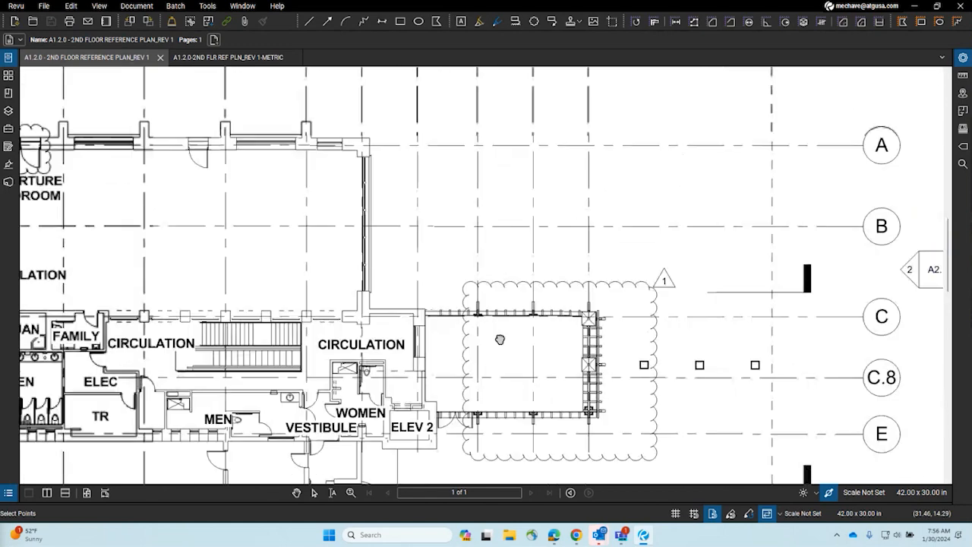
scroll(388, 150, "up", 2)
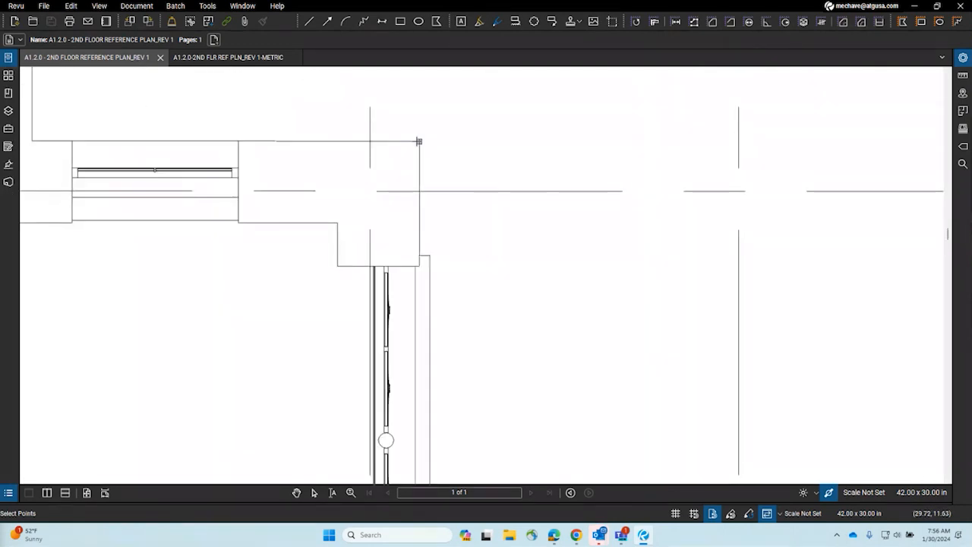
key("ctrl+Tab")
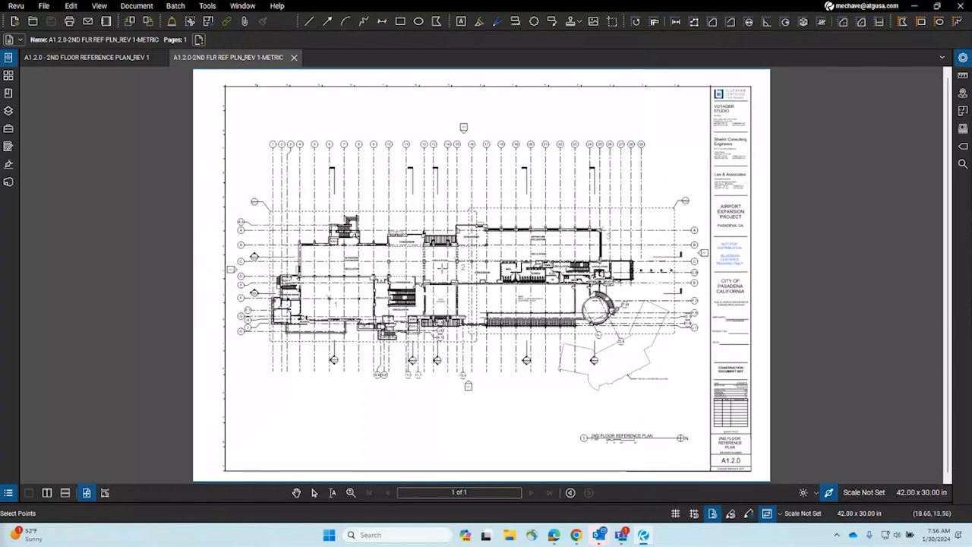
scroll(342, 308, "up", 5)
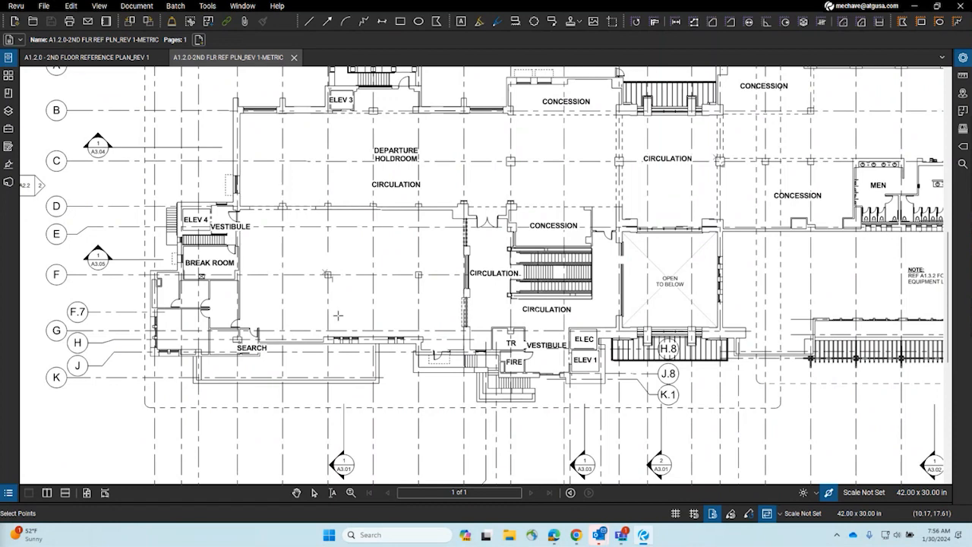
scroll(338, 315, "down", 5)
left_click_drag(274, 332, 266, 328)
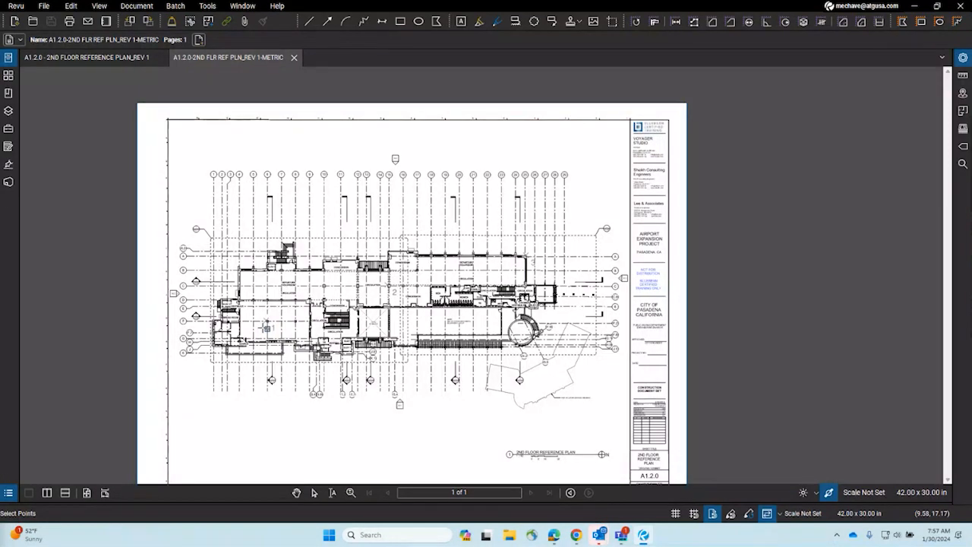
scroll(287, 319, "up", 4)
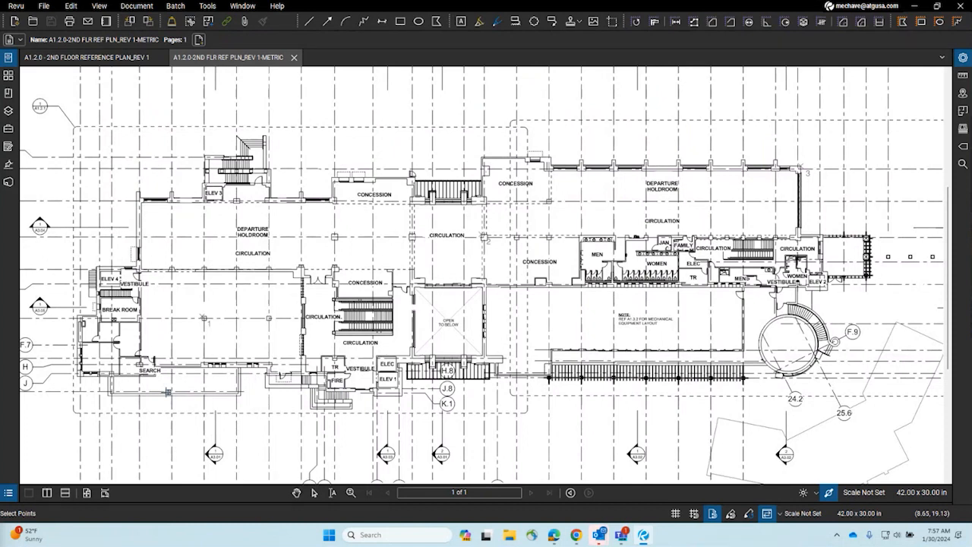
scroll(89, 332, "up", 2)
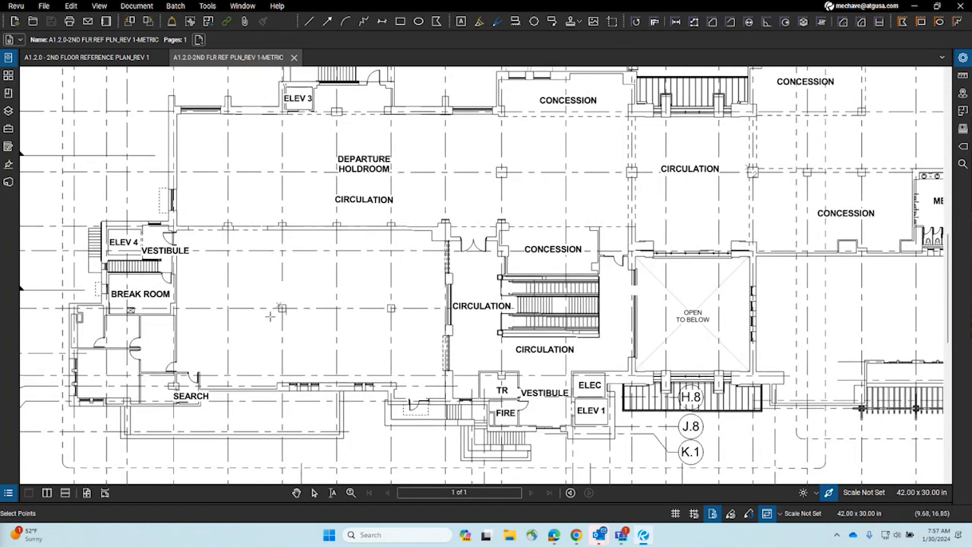
left_click_drag(271, 316, 386, 348)
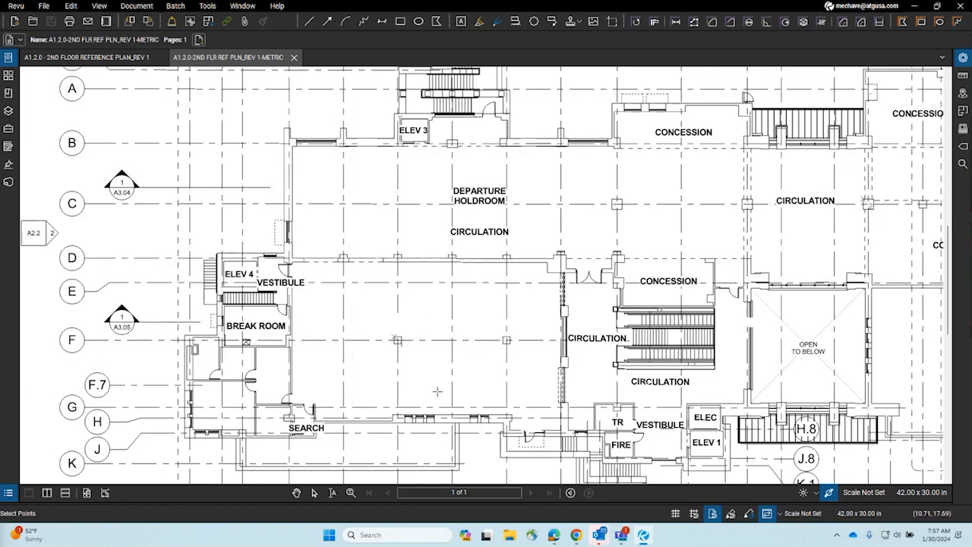
scroll(402, 364, "up", 3)
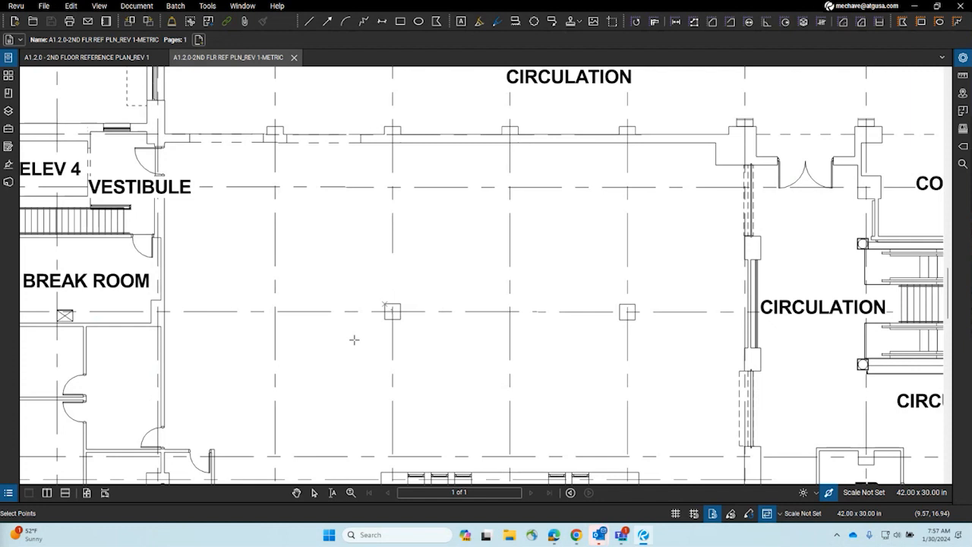
Step: Mark the matching column-corner and grid-box-corner alignment points on the METRIC plan
scroll(389, 308, "up", 5)
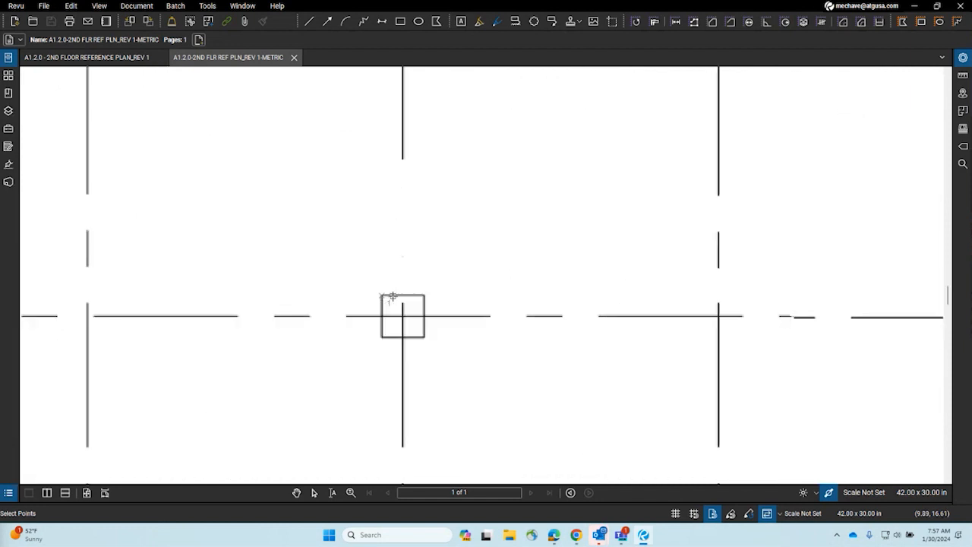
scroll(388, 294, "up", 3)
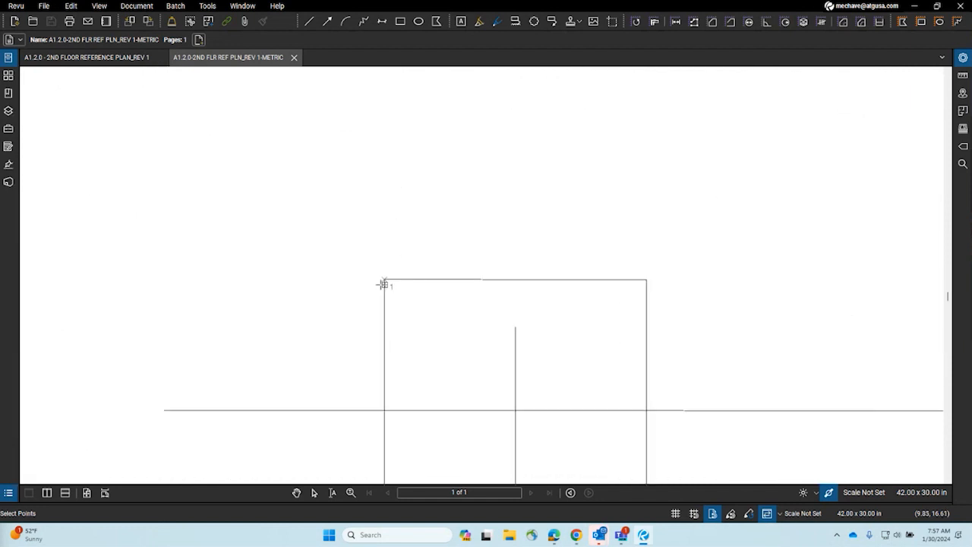
scroll(384, 281, "up", 2)
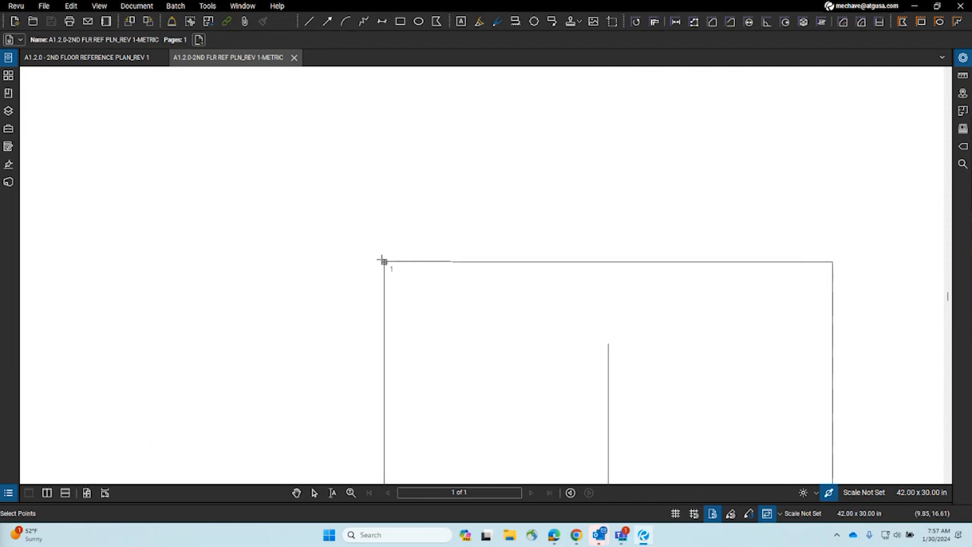
left_click(384, 260)
scroll(337, 254, "down", 5)
scroll(413, 261, "down", 8)
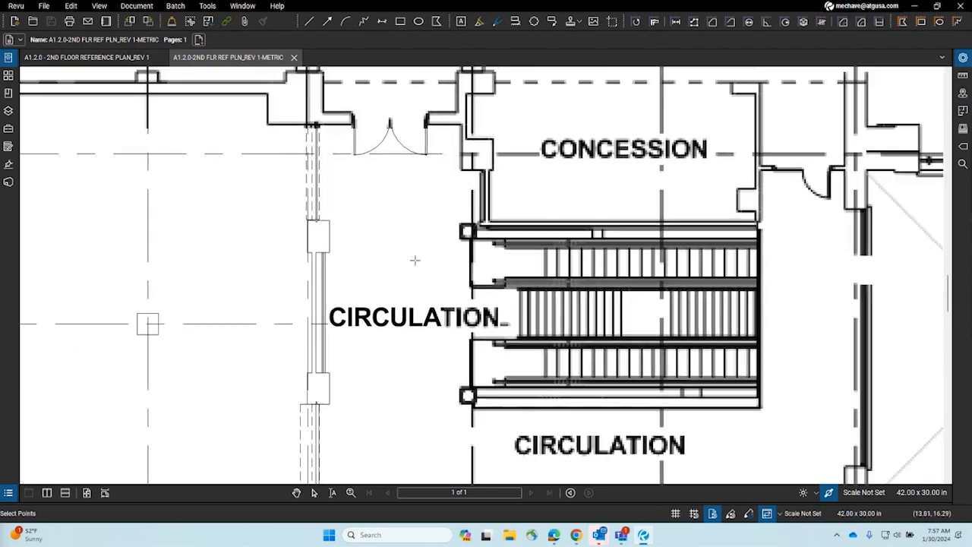
scroll(412, 306, "up", 5)
scroll(443, 215, "up", 5)
left_click(434, 196)
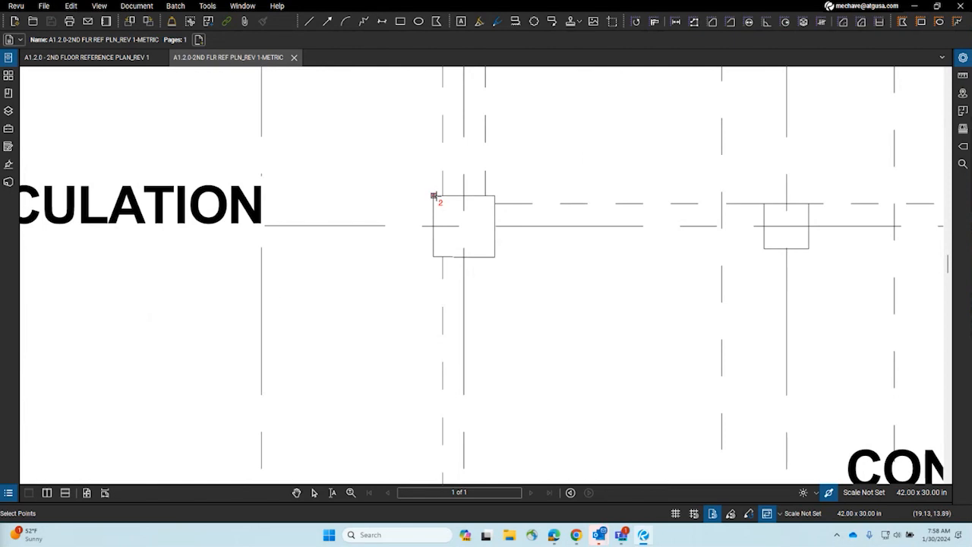
Step: Pan to the upper-right wall corner near DEPARTURE HOLDROOM and mark the third alignment point
scroll(275, 276, "down", 5)
left_click_drag(692, 314, 319, 306)
left_click_drag(590, 220, 348, 314)
left_click_drag(535, 216, 113, 250)
scroll(351, 150, "up", 9)
scroll(354, 133, "up", 3)
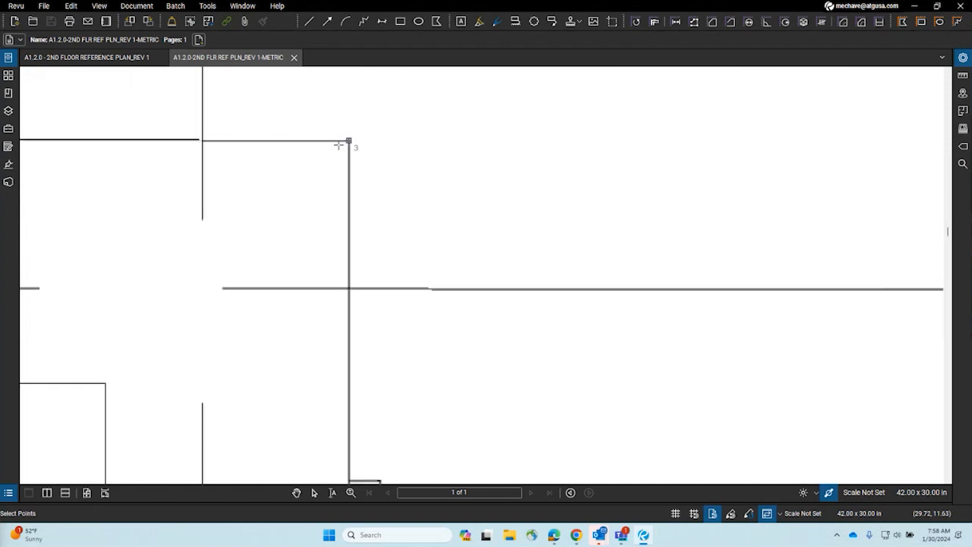
left_click(347, 140)
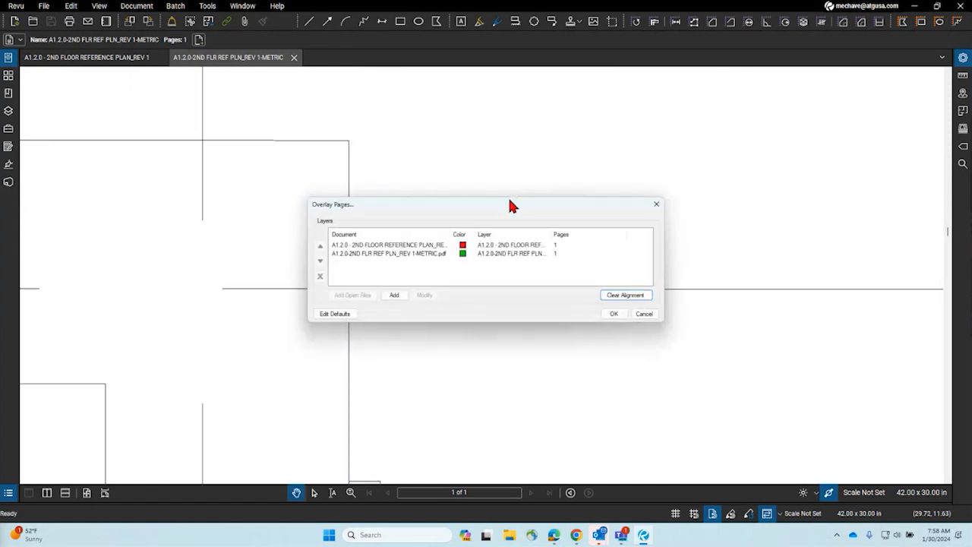
Step: Generate the Overlay document combining the aligned Rev 1 and metric plans
left_click(612, 314)
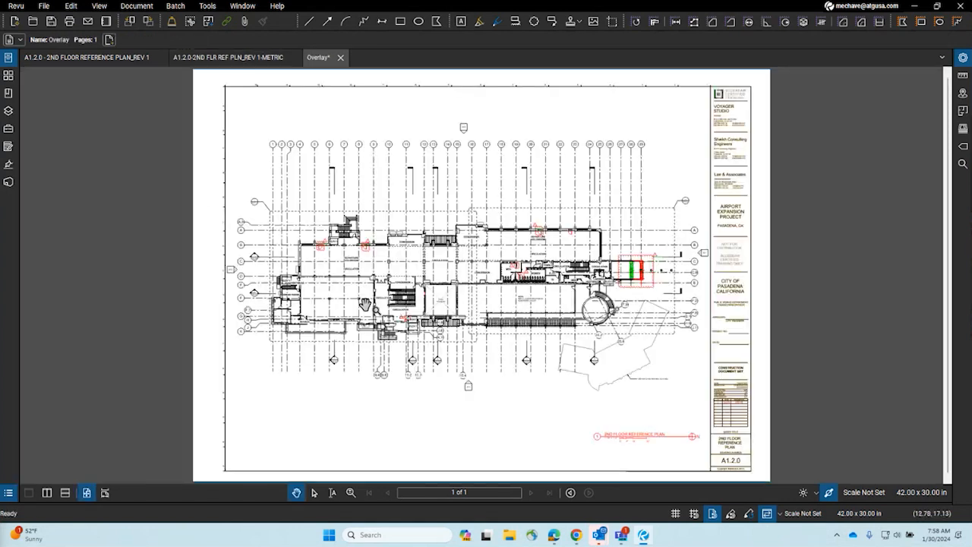
scroll(280, 348, "up", 5)
scroll(280, 330, "up", 5)
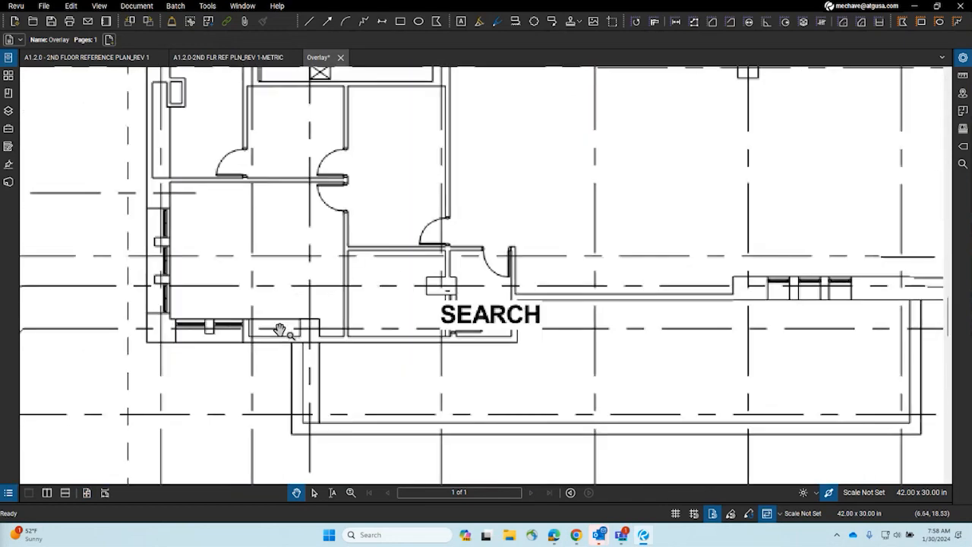
Step: Zoom and pan to the red delta-1 revision cloud beside VESTIBULE and ELEC
left_click_drag(723, 287, 177, 261)
scroll(177, 262, "down", 6)
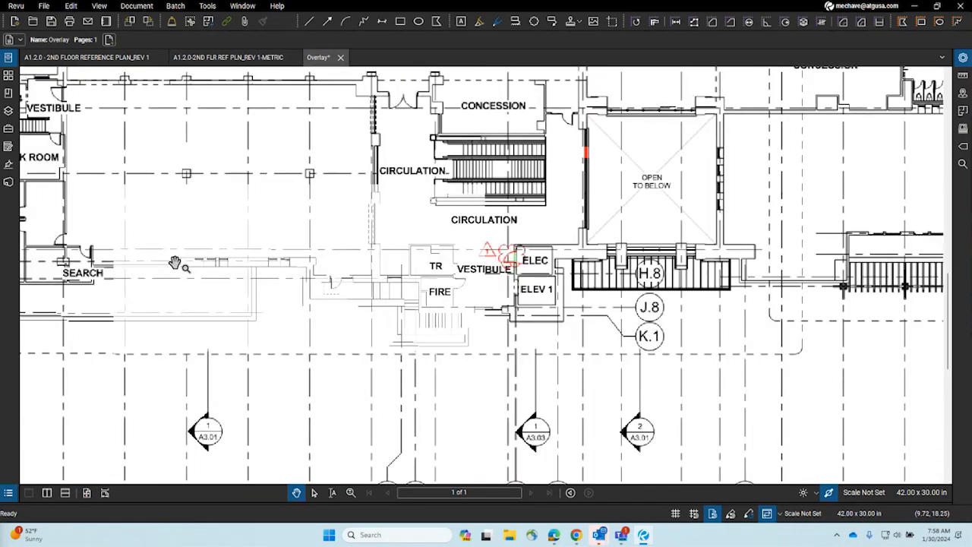
left_click_drag(447, 334, 322, 336)
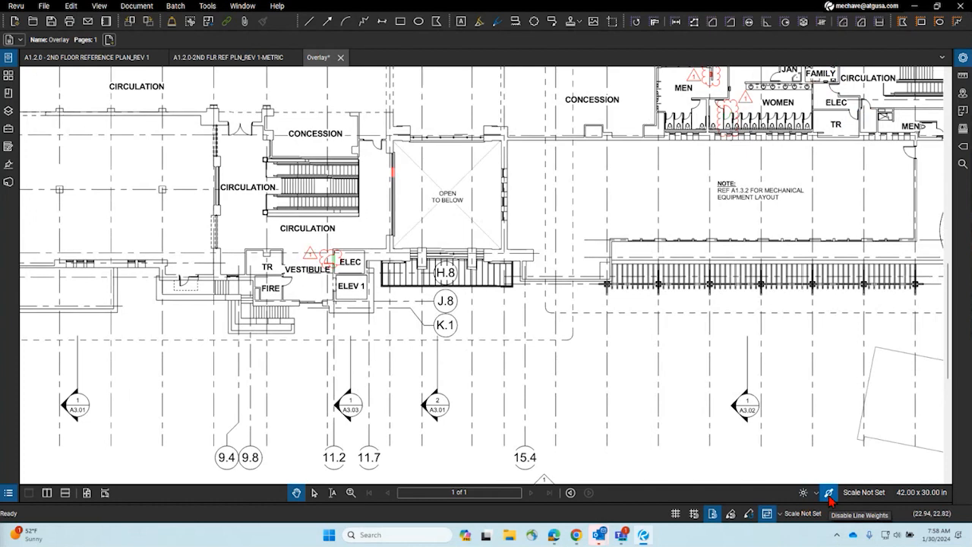
scroll(311, 269, "up", 5)
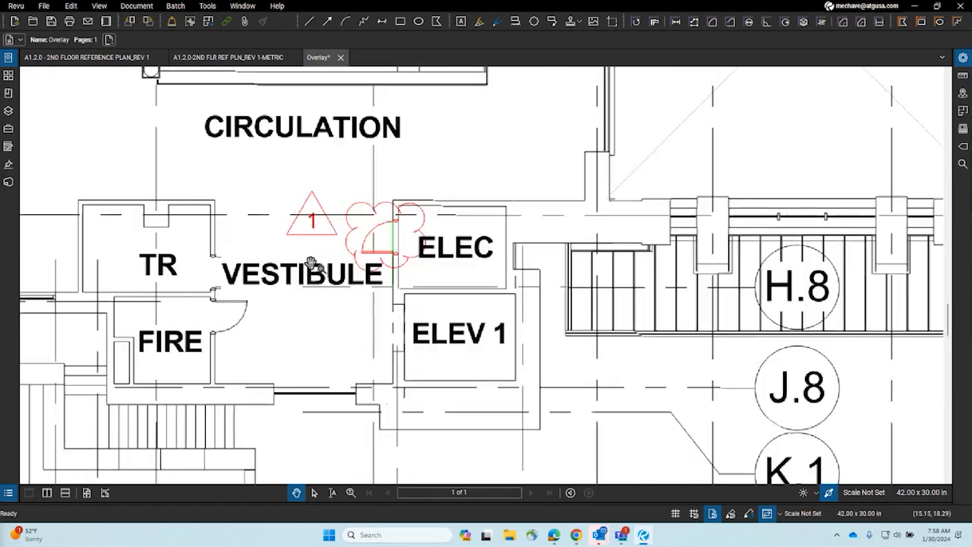
scroll(311, 271, "up", 1)
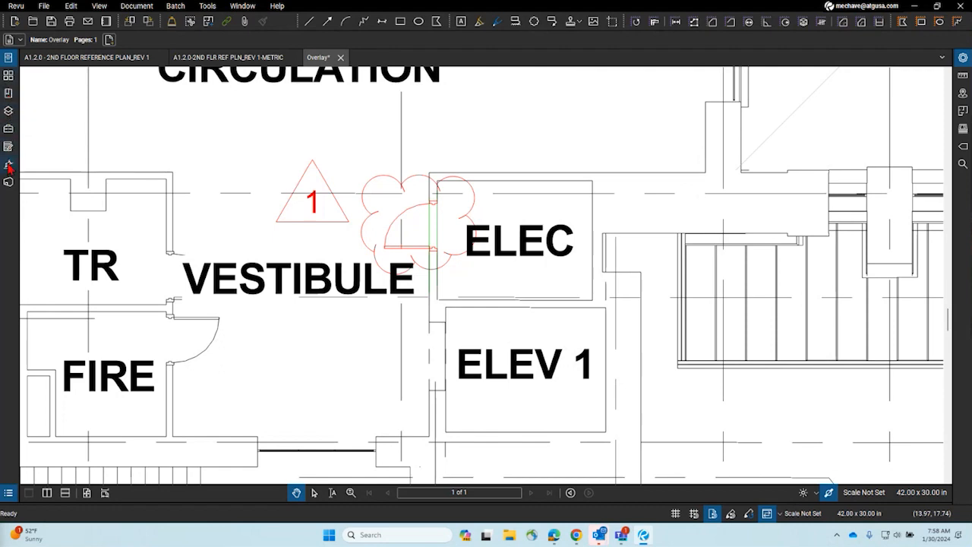
Step: Show the overlay's Layers panel, widen it, and toggle each plan layer off and back on
left_click(9, 112)
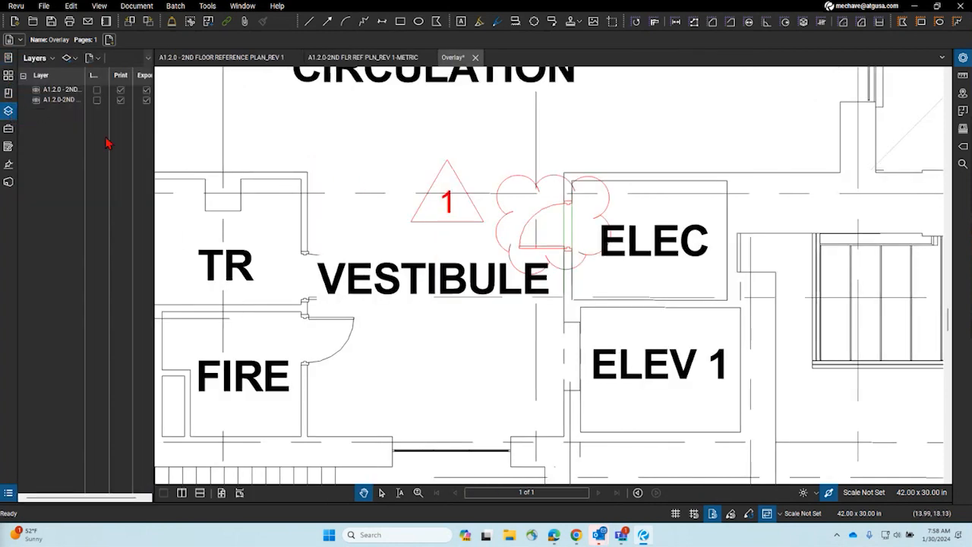
left_click_drag(154, 122, 288, 123)
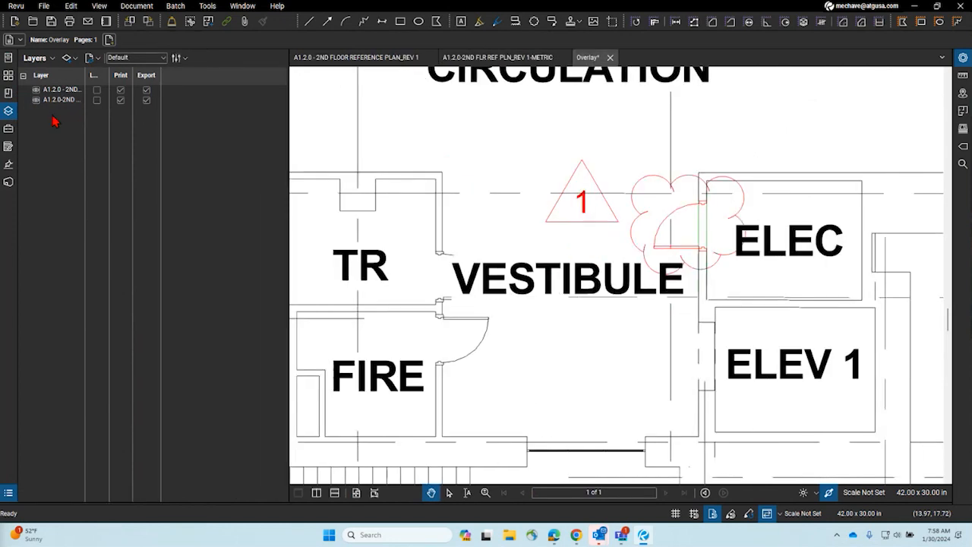
left_click(37, 101)
left_click(37, 101)
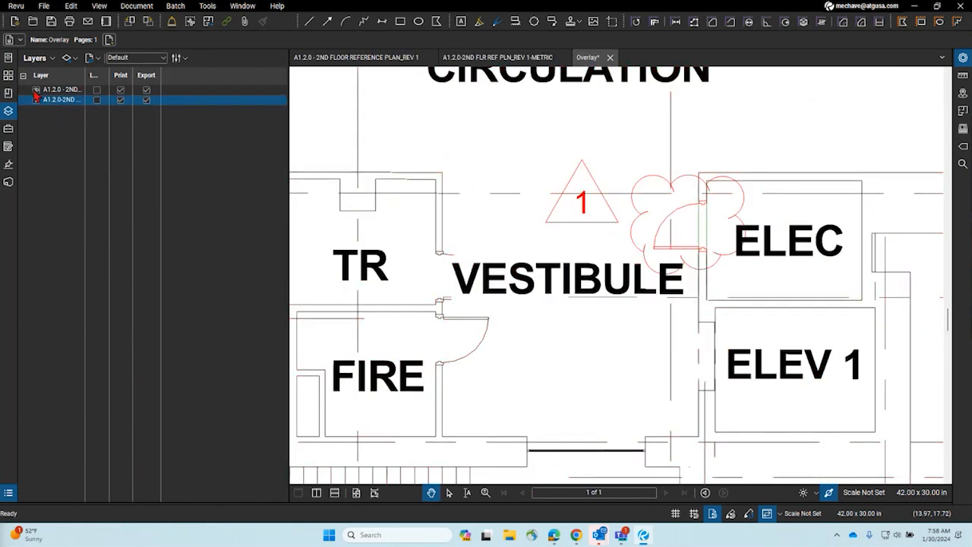
left_click(35, 91)
left_click(35, 90)
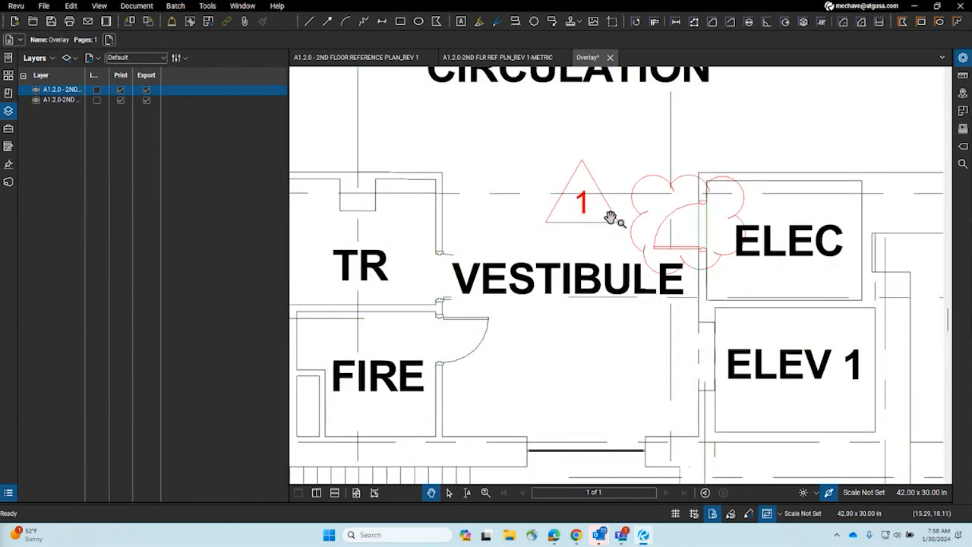
Step: View the green layer alone, then the red layer alone, ending with both layers visible
left_click(35, 89)
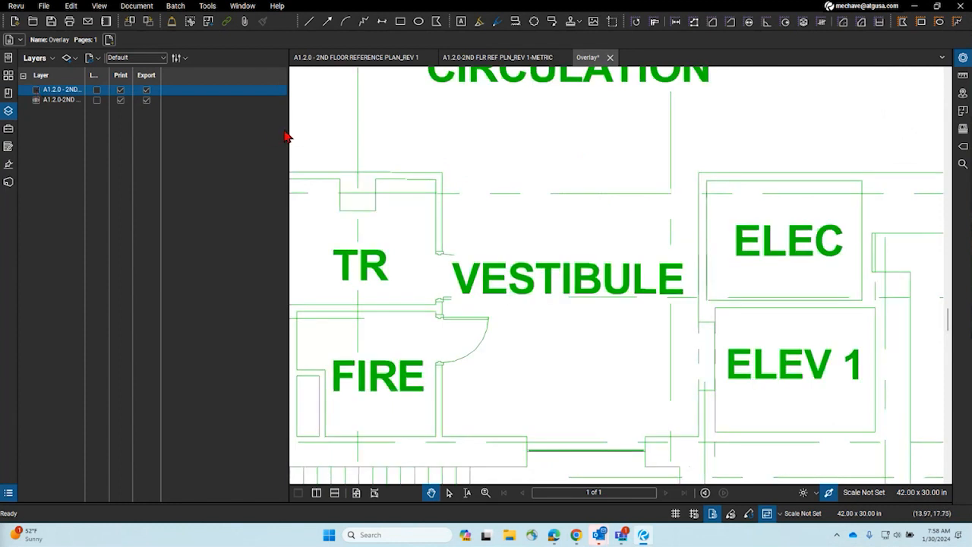
left_click_drag(289, 133, 105, 130)
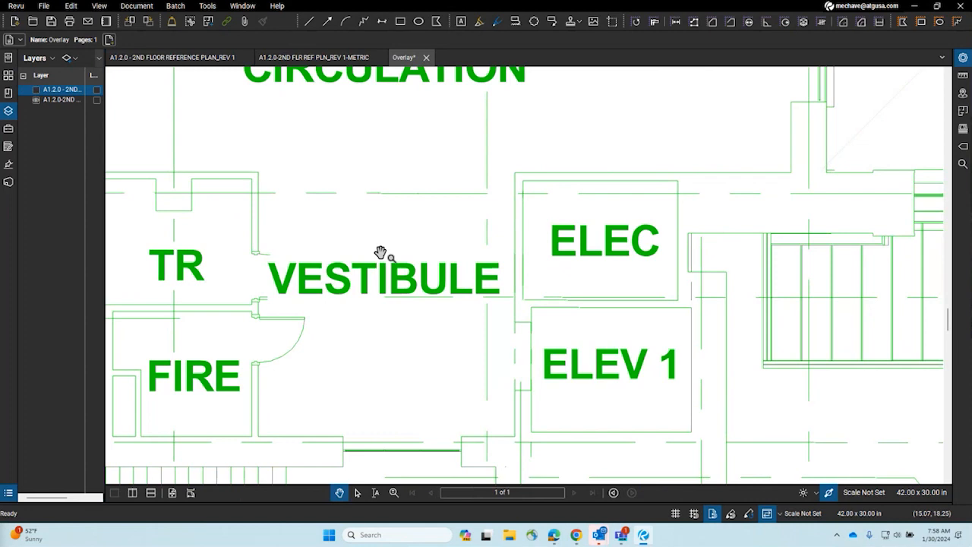
scroll(377, 262, "down", 5)
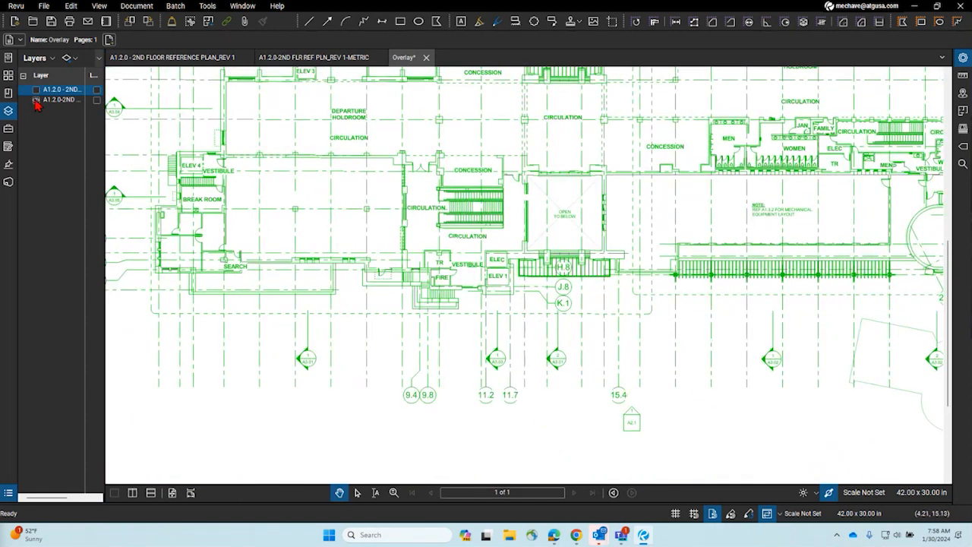
left_click(36, 90)
left_click(36, 100)
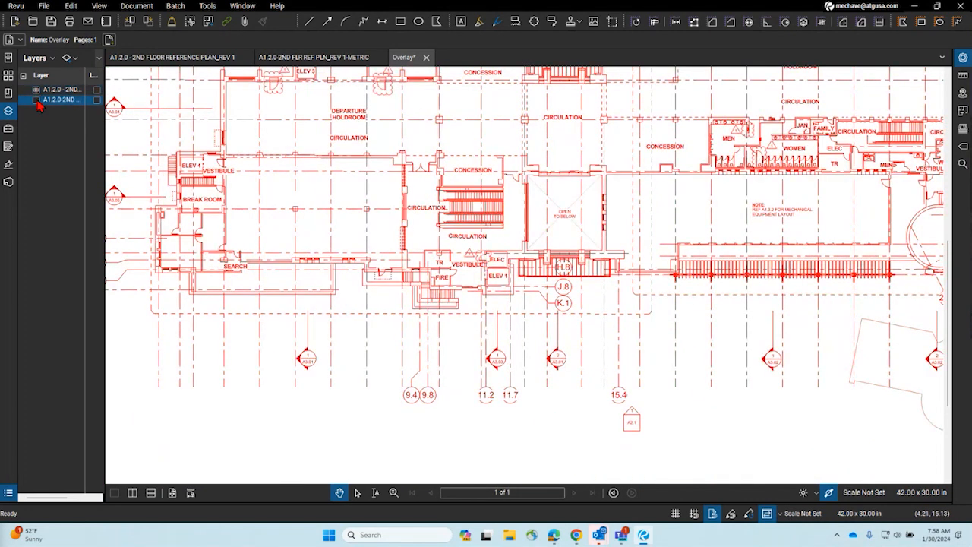
left_click(36, 101)
left_click(37, 100)
left_click(37, 100)
scroll(439, 185, "down", 5)
scroll(439, 185, "up", 5)
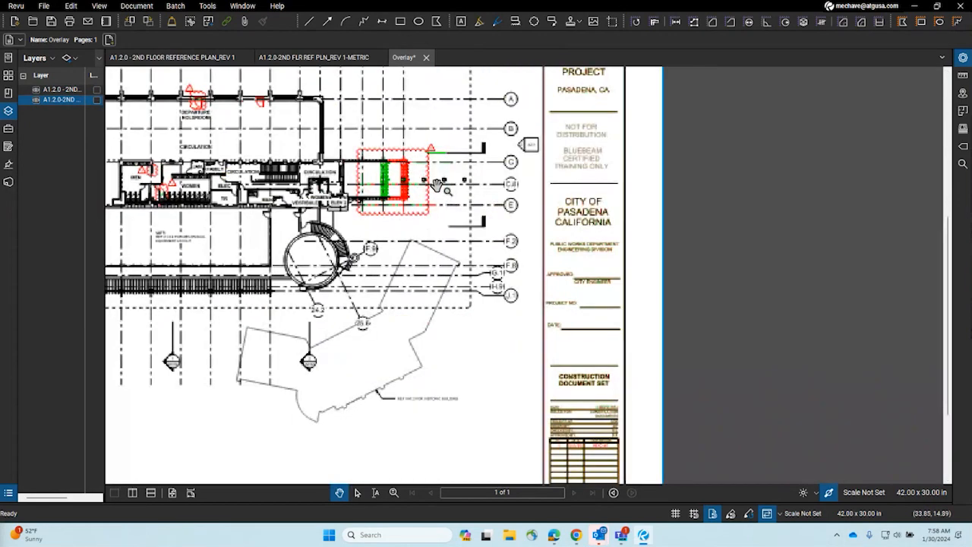
scroll(373, 187, "up", 2)
left_click_drag(376, 265, 362, 109)
scroll(385, 163, "down", 4)
scroll(479, 264, "up", 5)
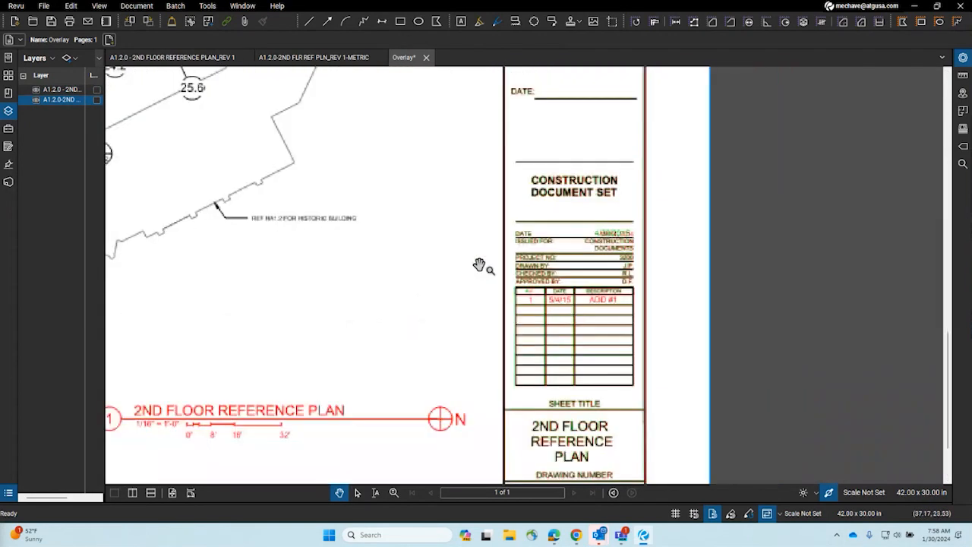
scroll(630, 302, "up", 5)
scroll(630, 303, "down", 5)
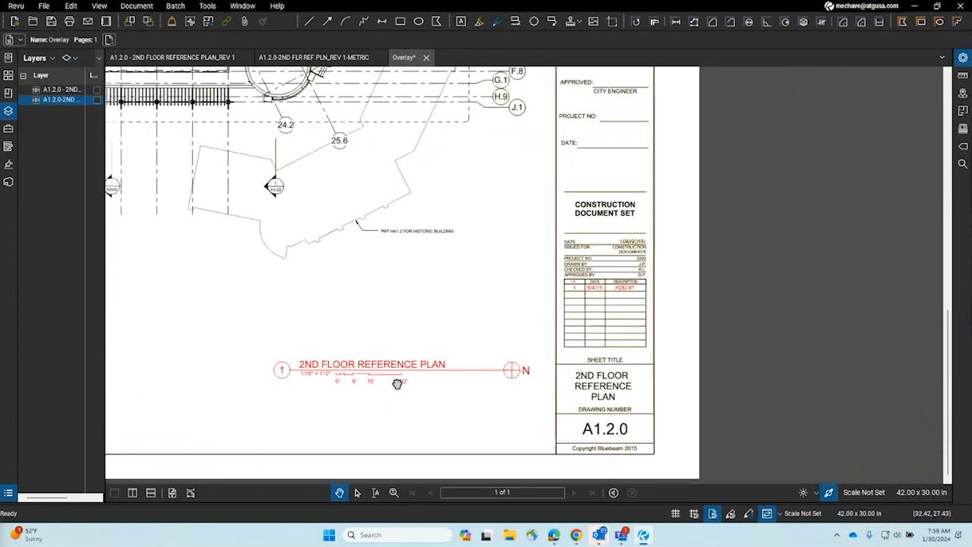
scroll(397, 384, "up", 3)
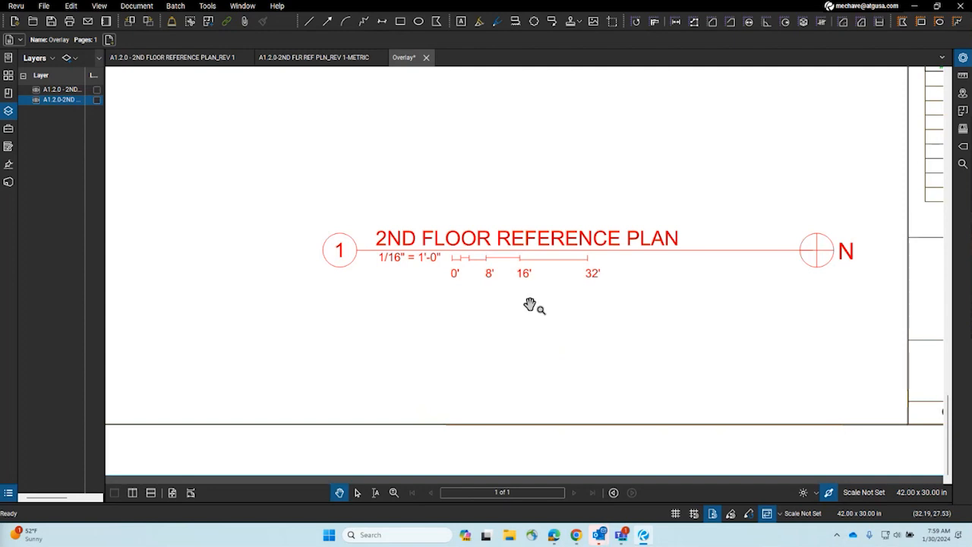
scroll(531, 305, "down", 5)
scroll(426, 261, "up", 8)
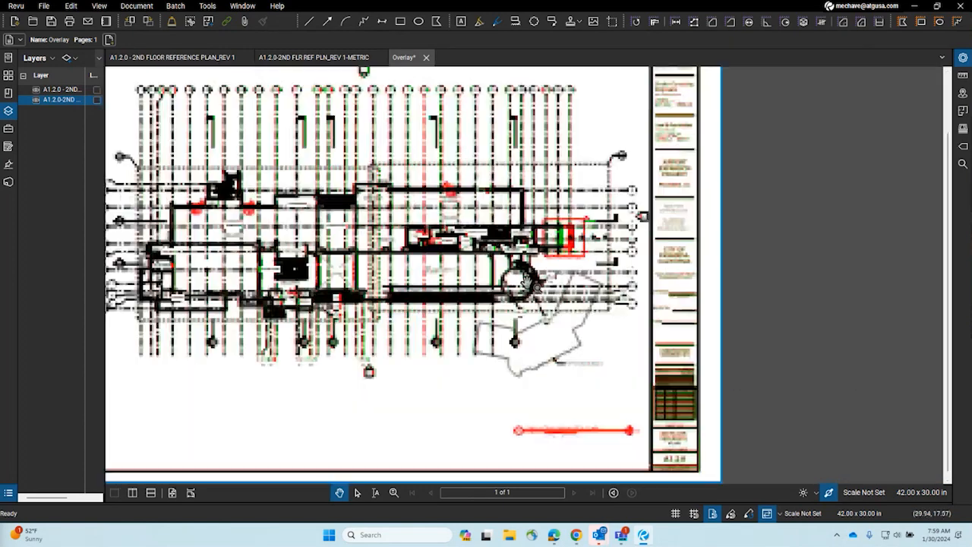
scroll(528, 282, "down", 1)
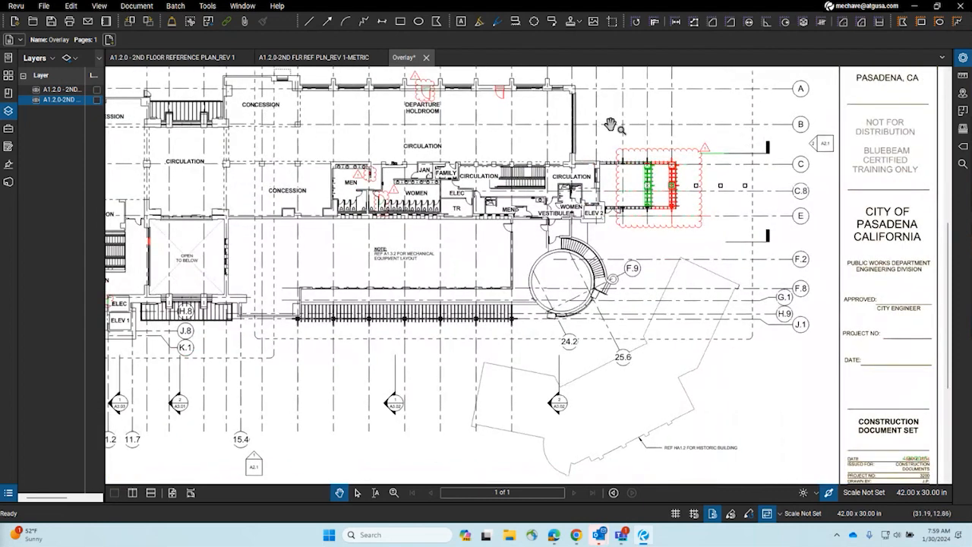
scroll(525, 180, "down", 3)
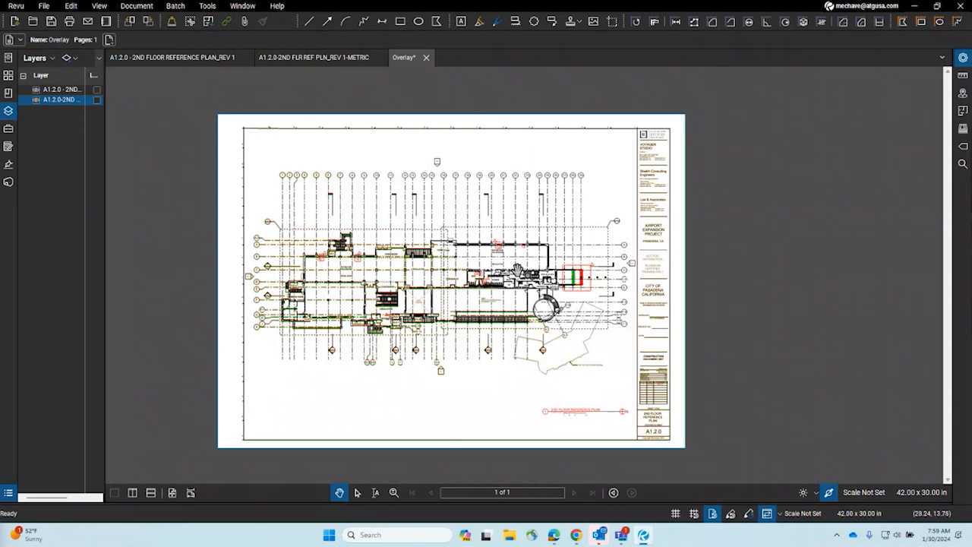
Step: Discard the Overlay without saving, close the metric and Rev 1 plans, and collapse the Layers panel
left_click(427, 58)
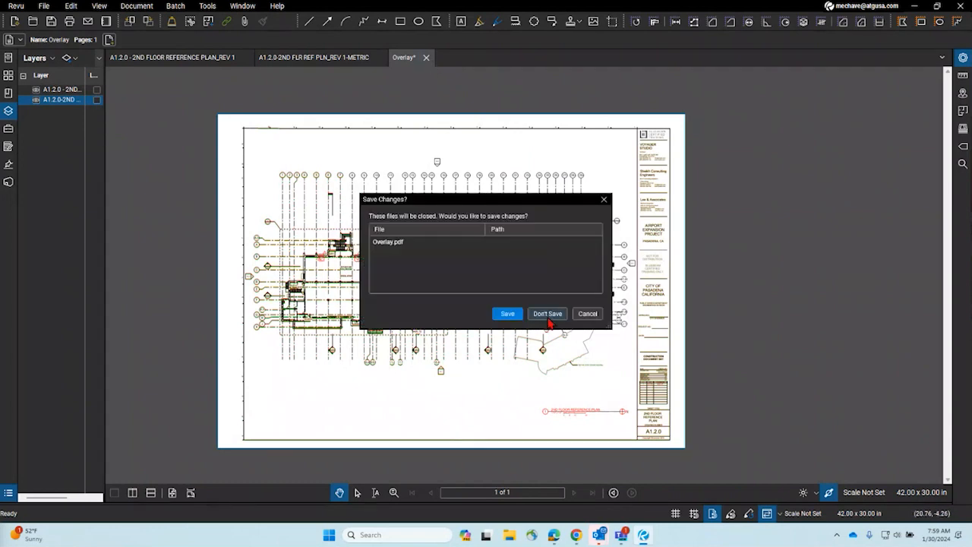
left_click(548, 318)
left_click(377, 57)
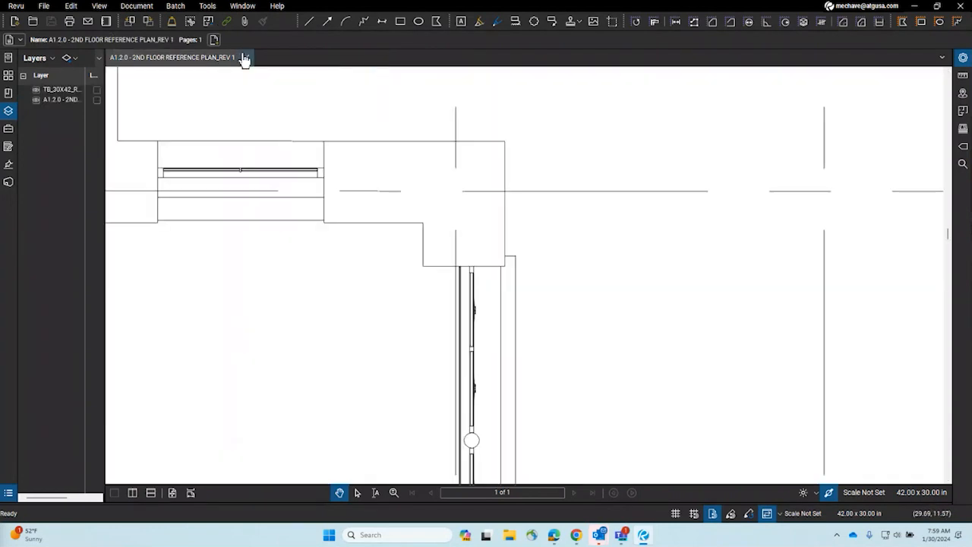
left_click(246, 57)
left_click(9, 111)
Step: Reopen the REV 1-METRIC plan and 2ND FLOOR REFERENCE PLAN_REV 1 from Recents in a side-by-side split
left_click(8, 57)
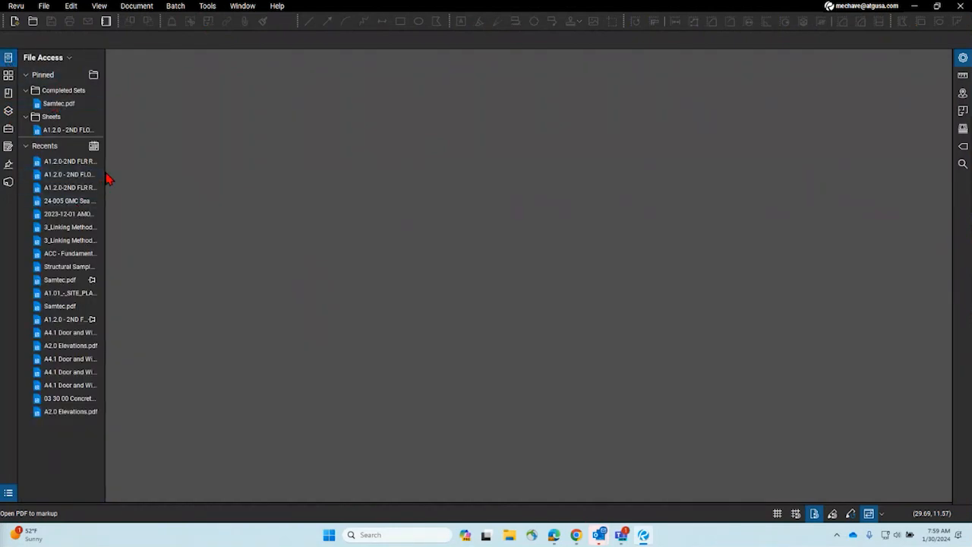
left_click_drag(107, 177, 253, 174)
left_click(140, 162)
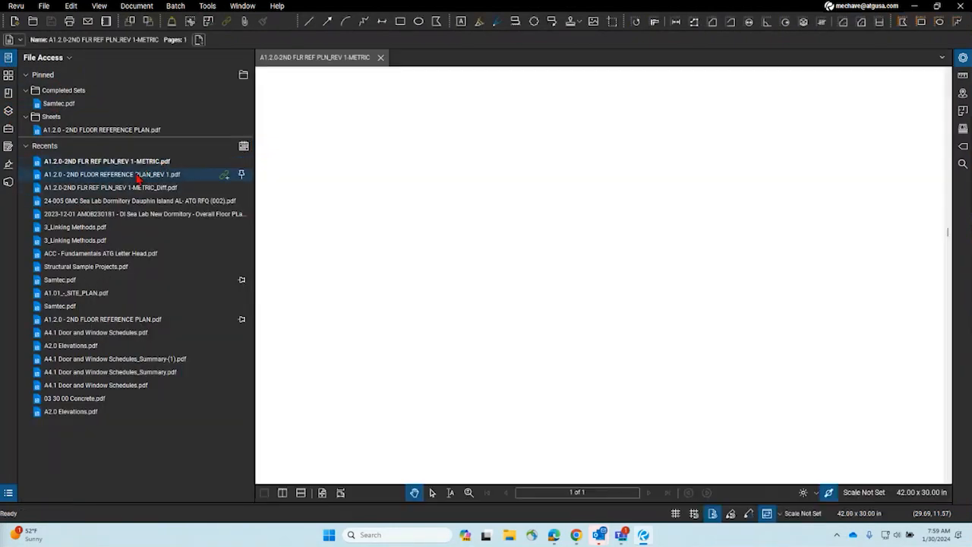
left_click(137, 174)
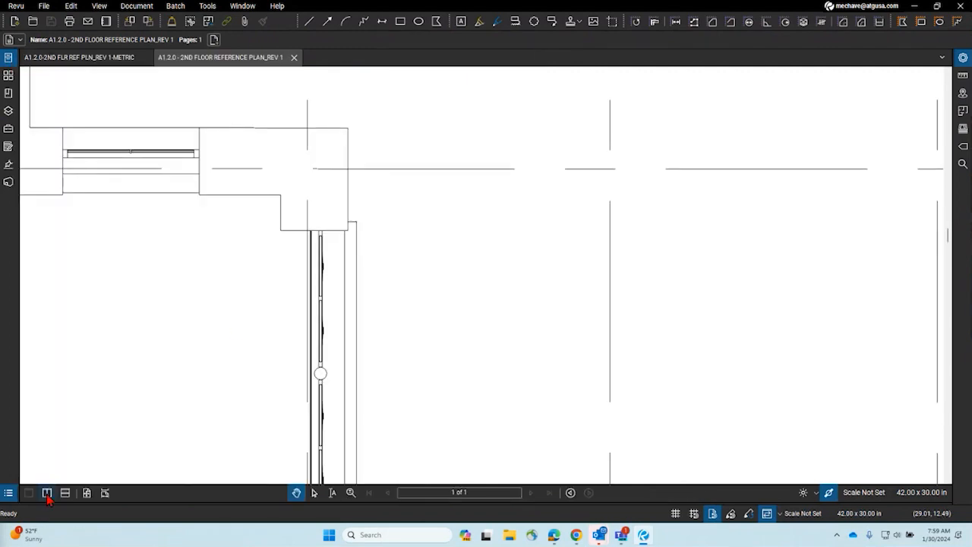
left_click(47, 494)
scroll(357, 223, "down", 5)
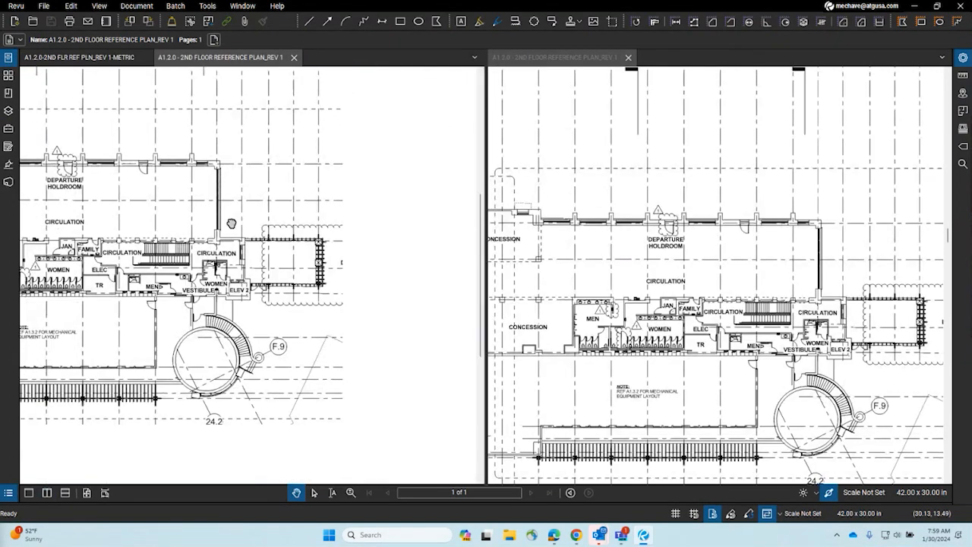
Step: Show the metric plan in the left pane, unsync the two panes, and scroll to the clouded area
left_click_drag(232, 224, 230, 221)
scroll(555, 257, "down", 4)
scroll(758, 288, "up", 4)
left_click(105, 58)
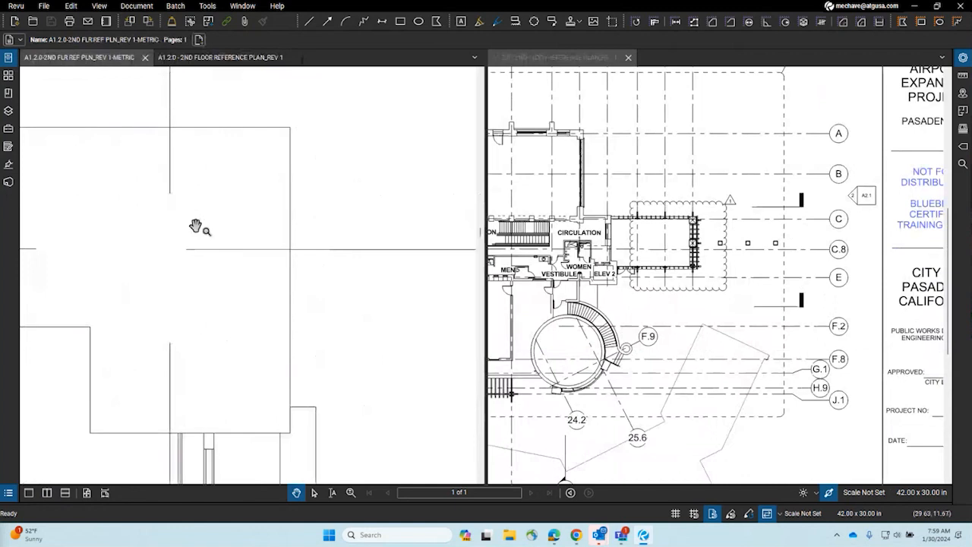
left_click(768, 514)
scroll(386, 242, "down", 4)
scroll(309, 256, "down", 6)
scroll(634, 230, "down", 3)
scroll(639, 218, "down", 3)
scroll(599, 133, "up", 3)
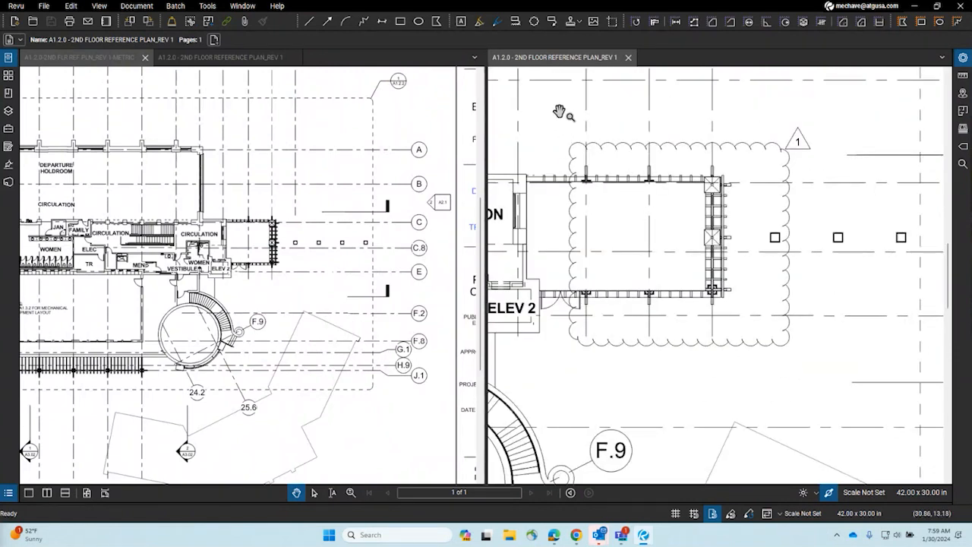
Step: Capture the Revision 1 clouded area with Snagit, minimize the editor, and start a Revu snapshot
key("Print")
left_click_drag(558, 108, 911, 373)
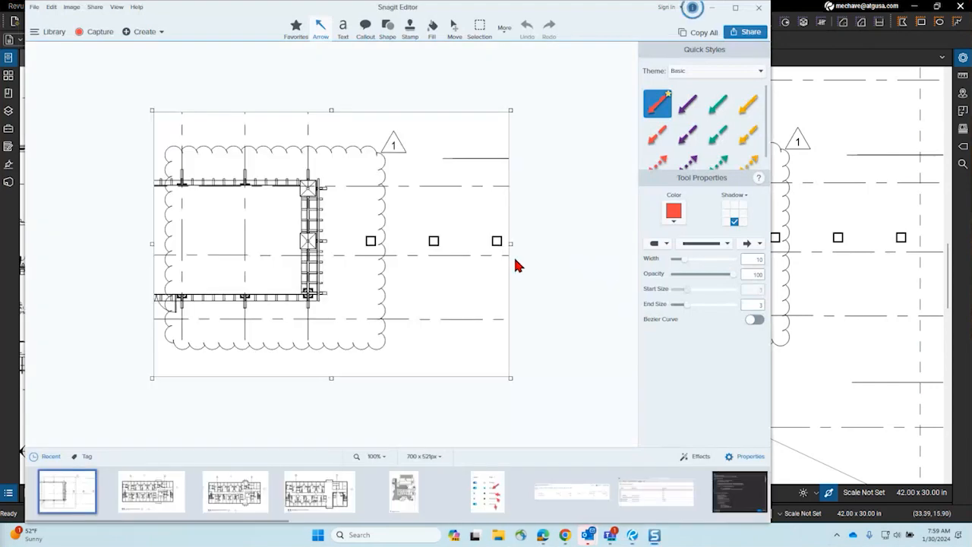
left_click(712, 7)
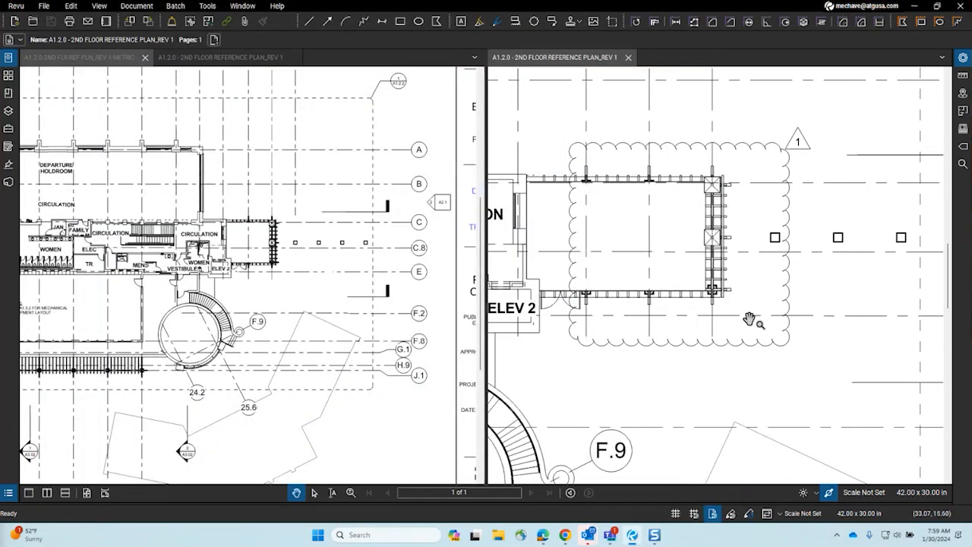
key("g")
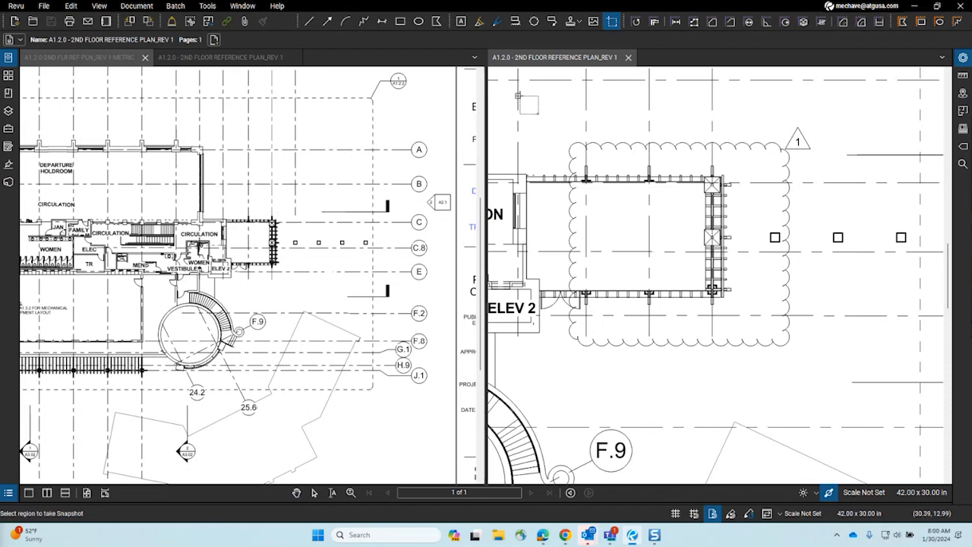
Step: Snapshot the REV 1 delta-1 cloud area, then zoom the METRIC pane to its ELEV 2 area
left_click_drag(509, 73, 913, 392)
left_click(287, 283)
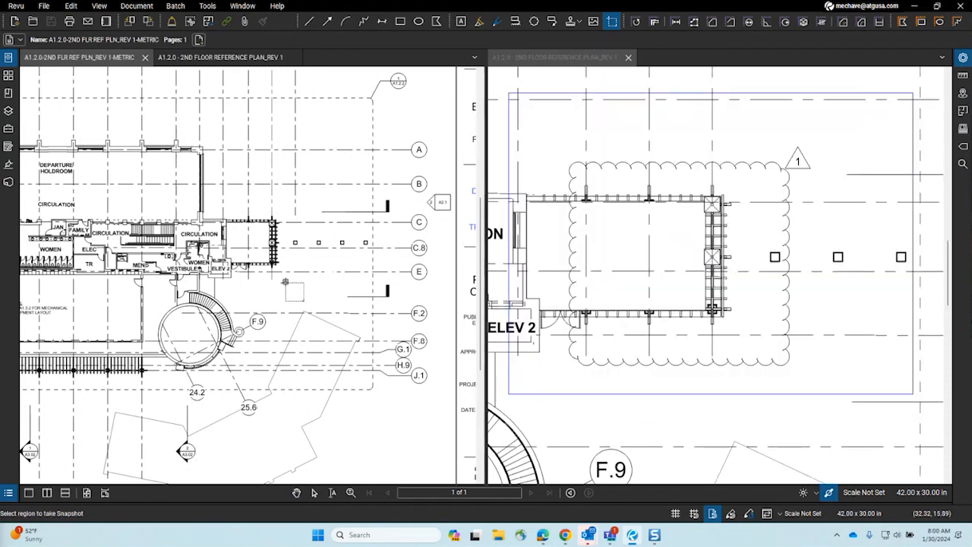
key("Escape")
scroll(285, 283, "up", 5)
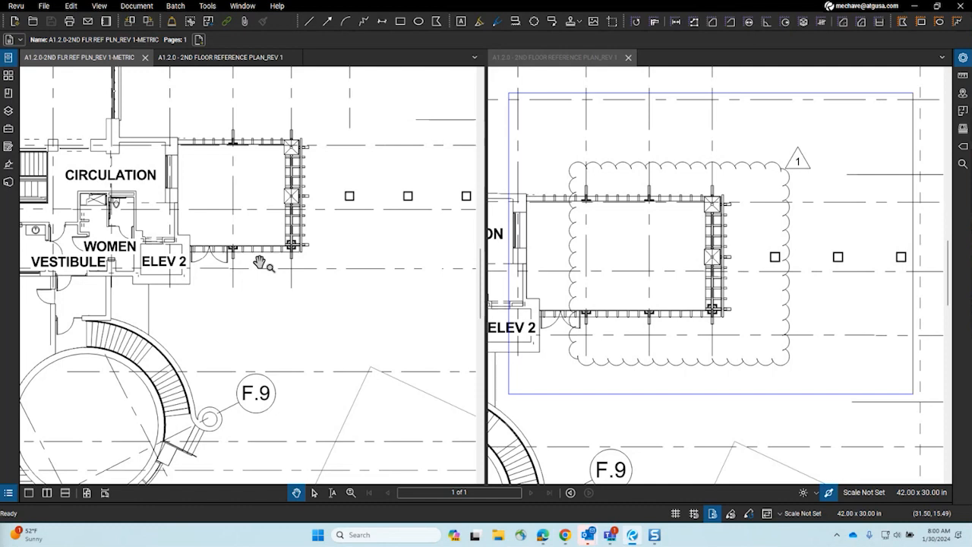
scroll(259, 262, "down", 3)
scroll(266, 263, "up", 3)
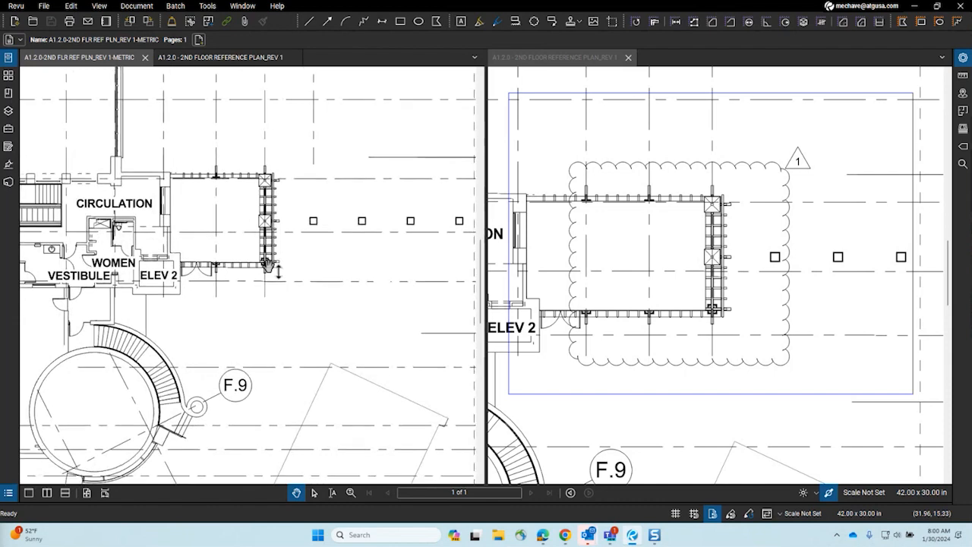
Step: Undo the misplaced cloud paste on the metric plan and paste the snapshot in place on REV 1
key("ctrl+v")
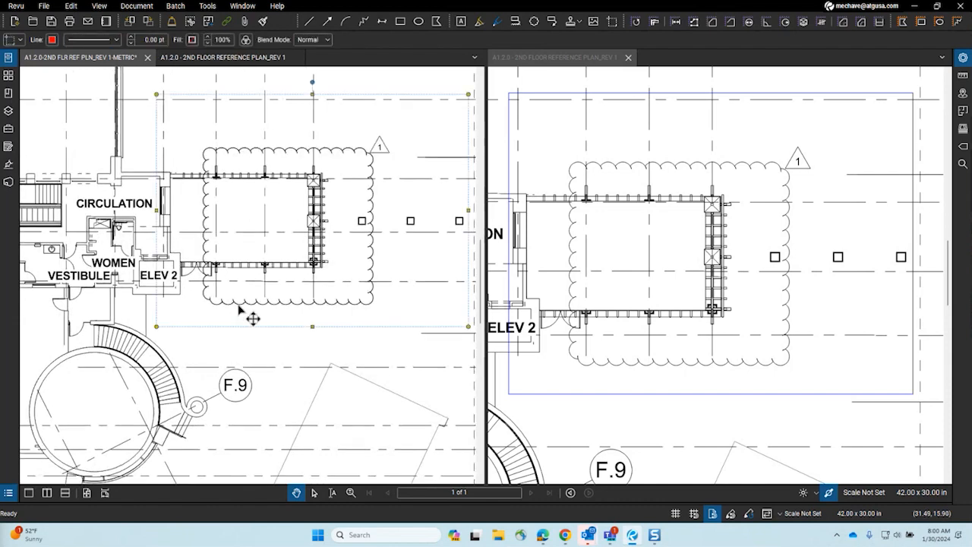
key("v")
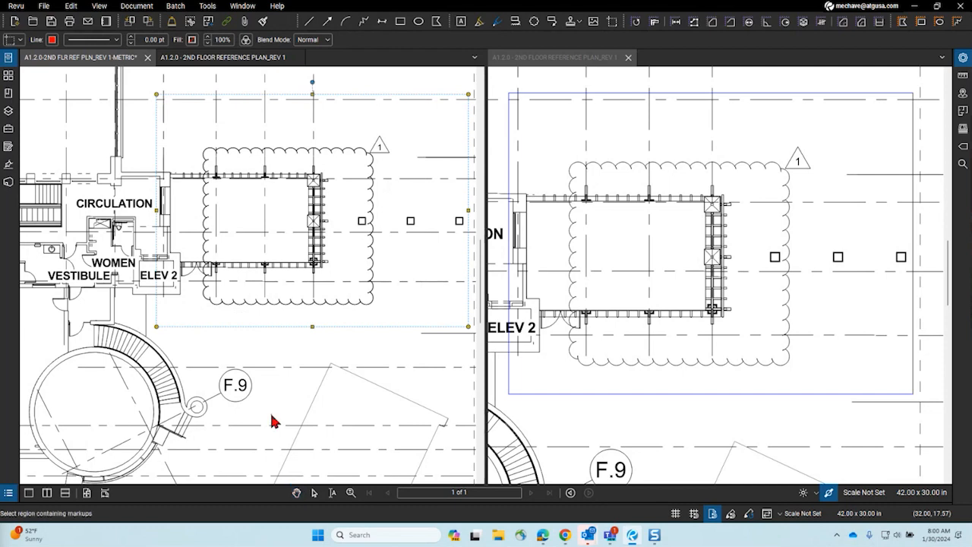
key("ctrl+z")
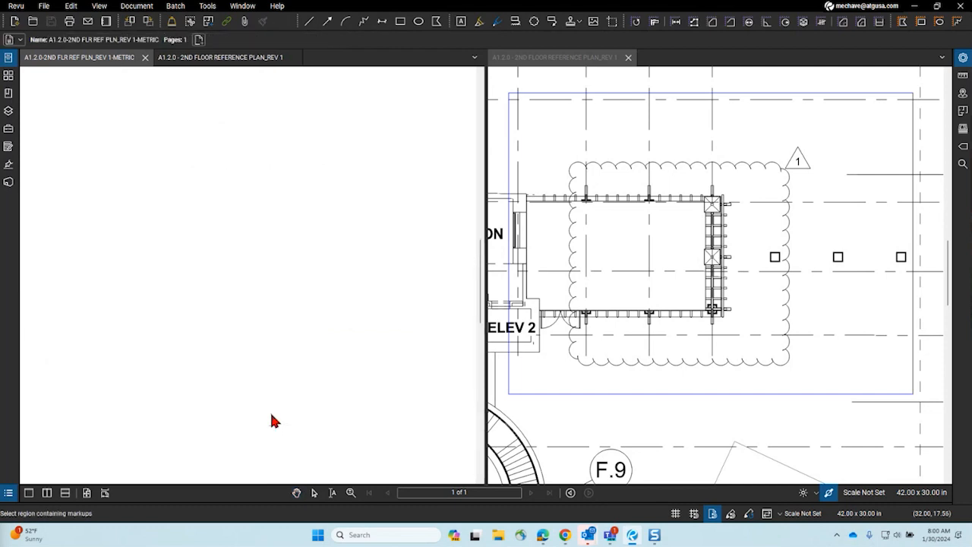
left_click_drag(271, 414, 279, 343)
key("Escape")
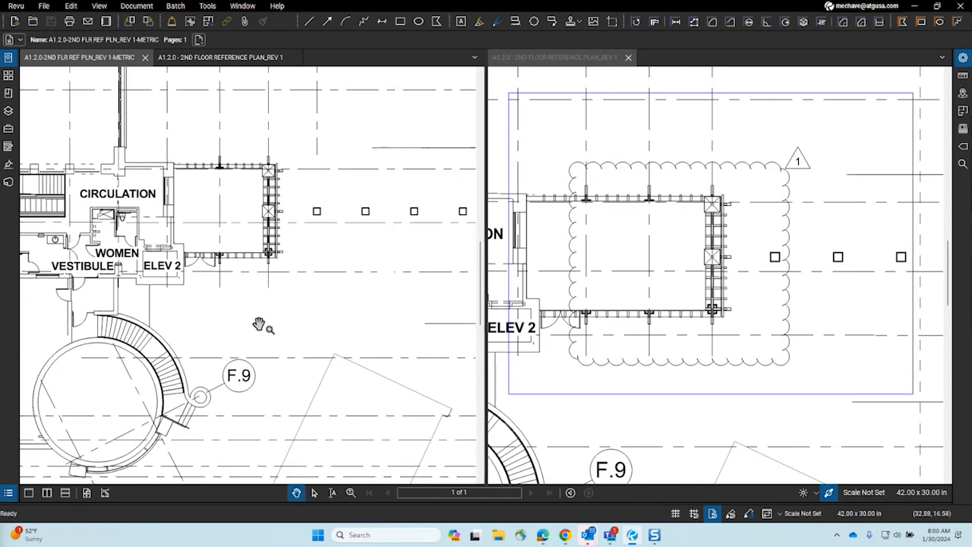
left_click(725, 302)
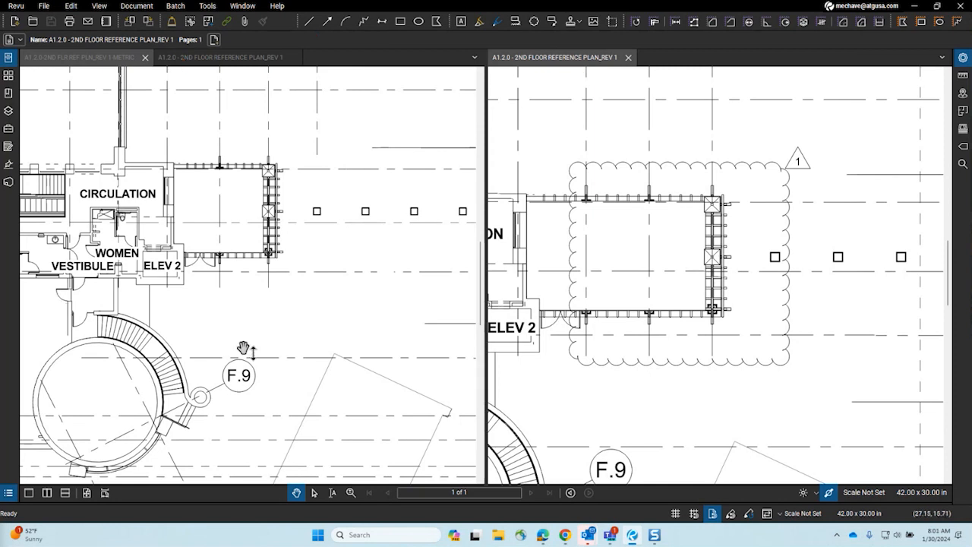
key("ctrl+shift+v")
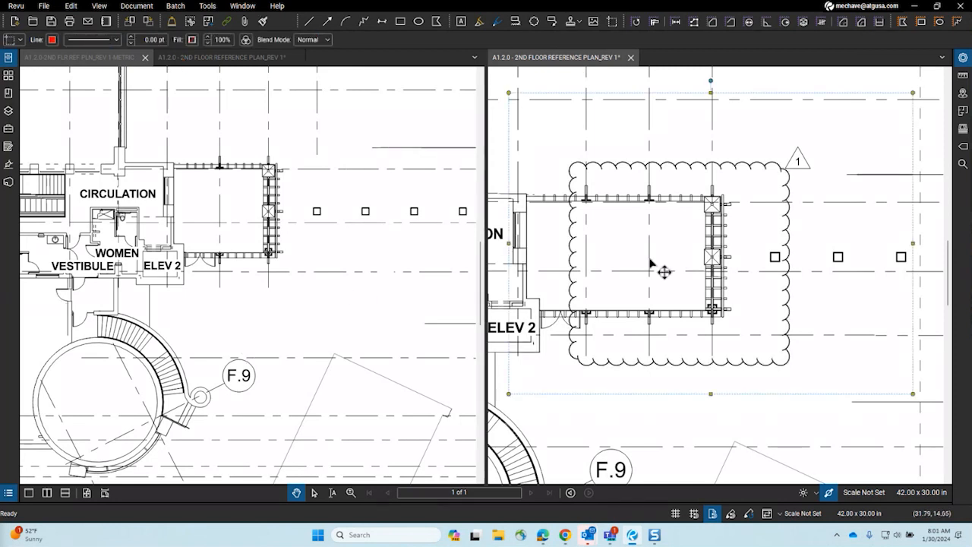
Step: Paste the snapshot in place on the METRIC plan with its blend mode set to Multiply
left_click(275, 295)
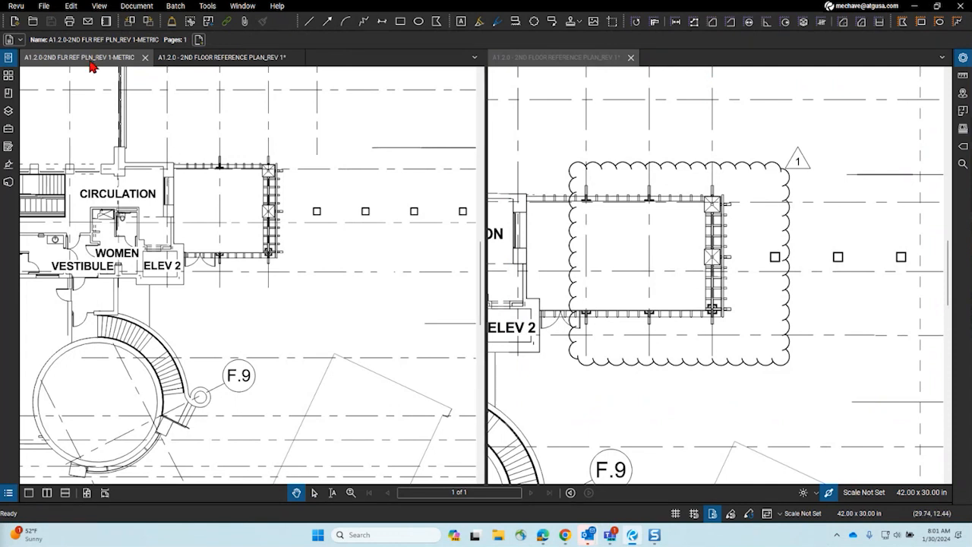
key("ctrl+shift+v")
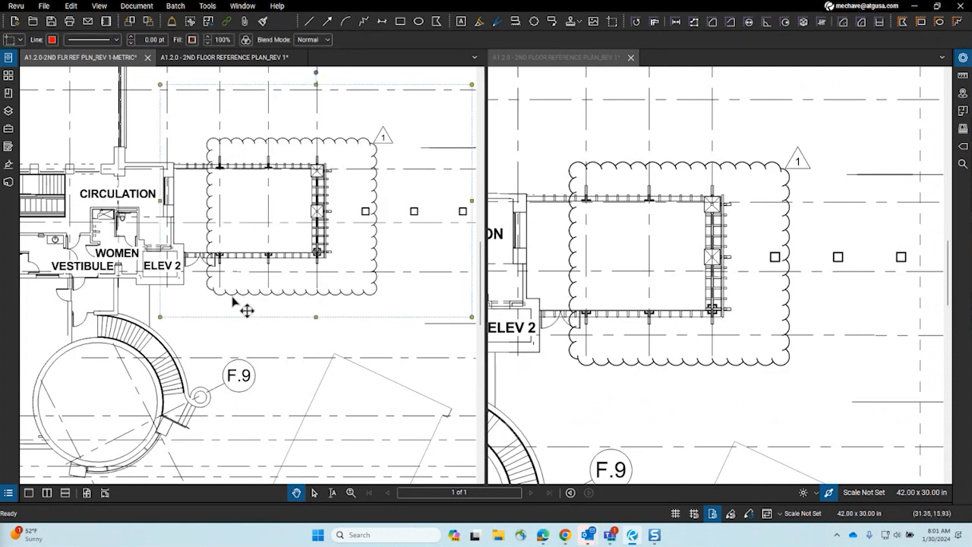
left_click(328, 40)
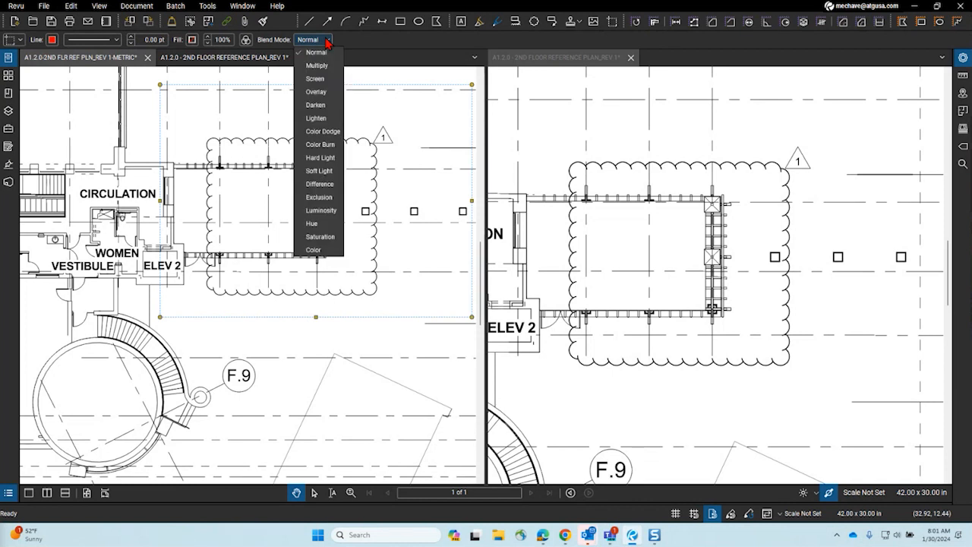
left_click(317, 65)
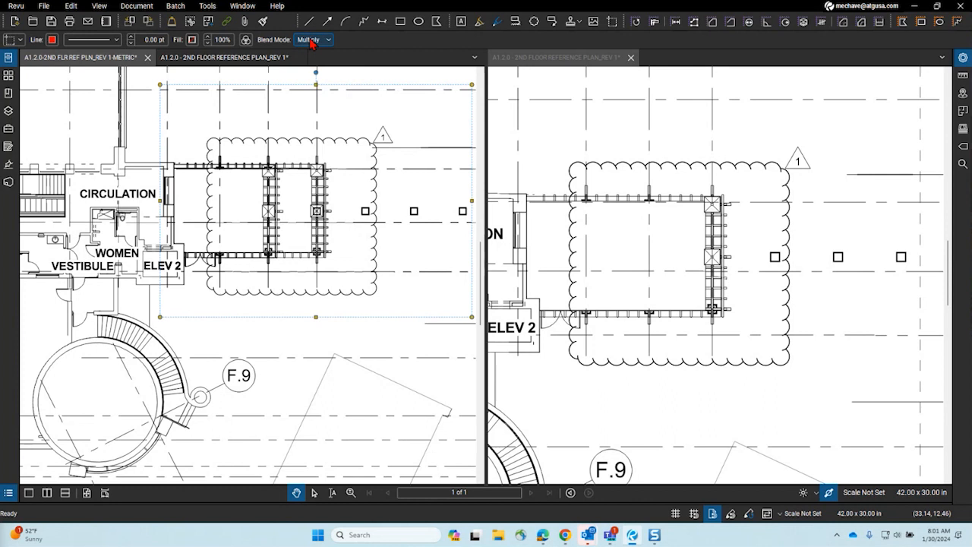
Step: Use Change Colors with the Colorize process to turn the snapshot's black linework red
right_click(320, 222)
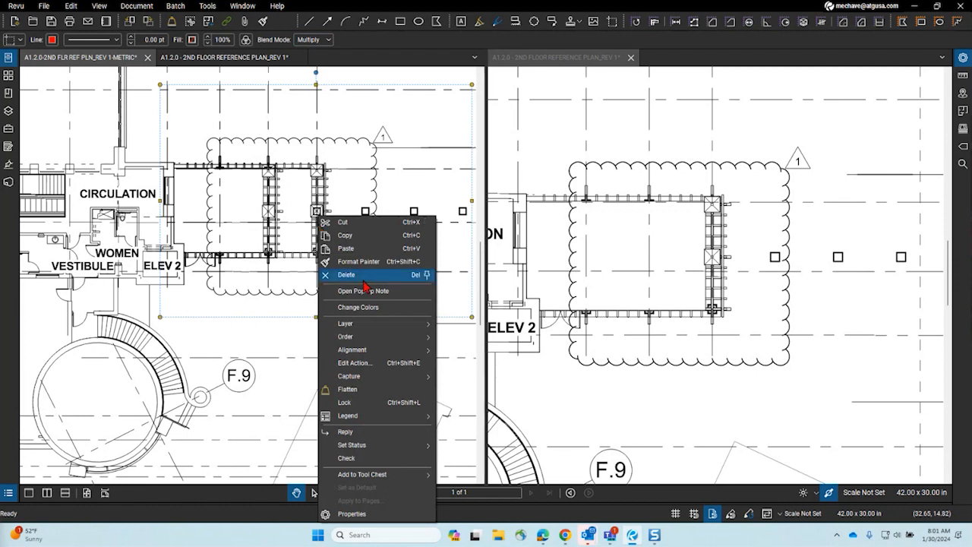
left_click(366, 306)
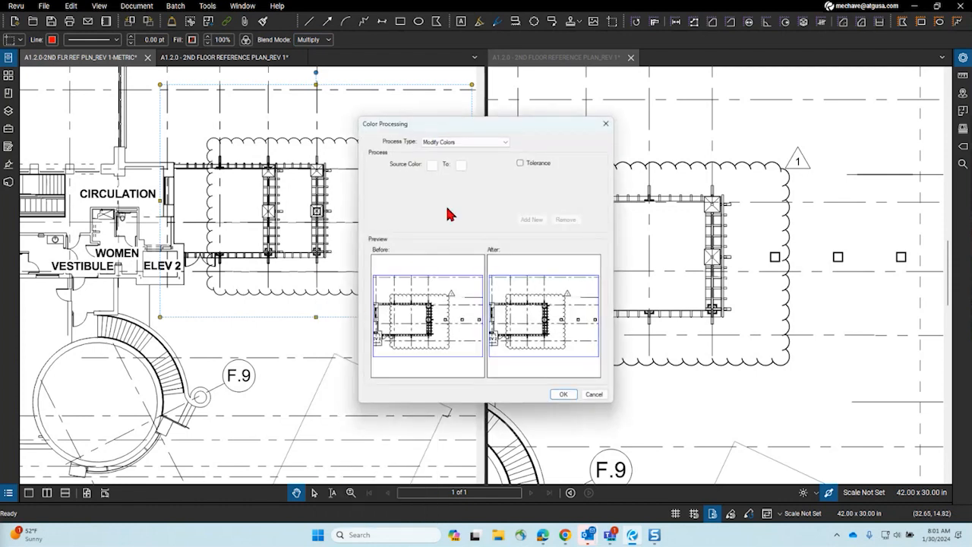
left_click(433, 166)
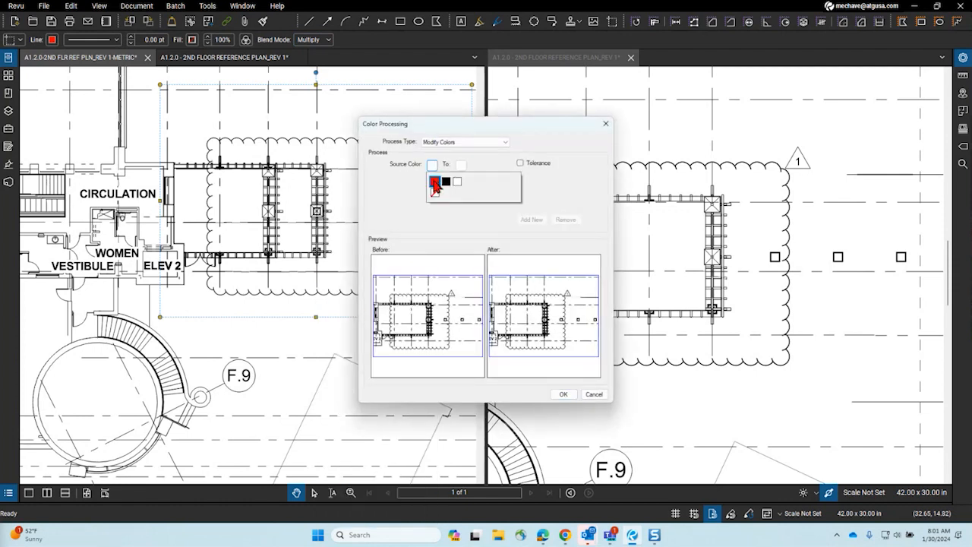
left_click(435, 182)
left_click(461, 166)
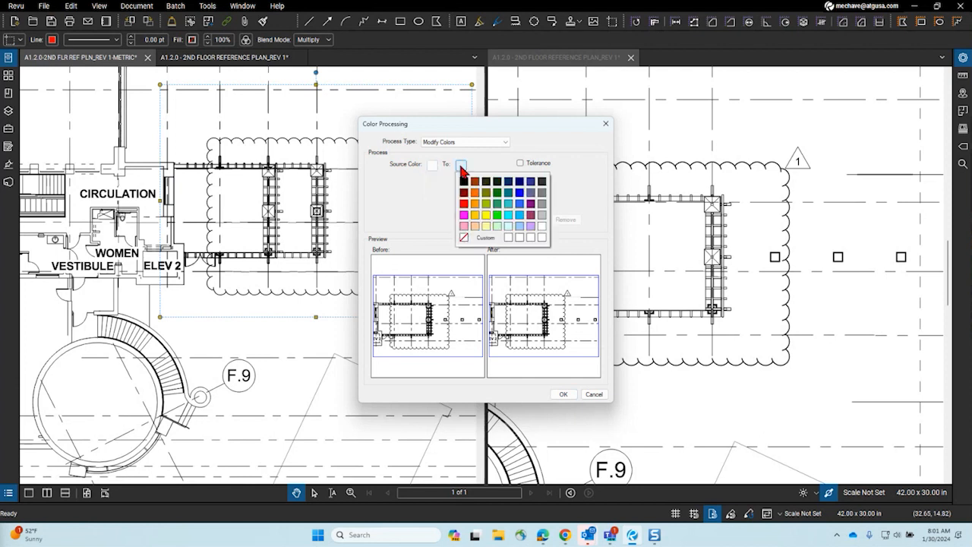
left_click(435, 166)
left_click(439, 184)
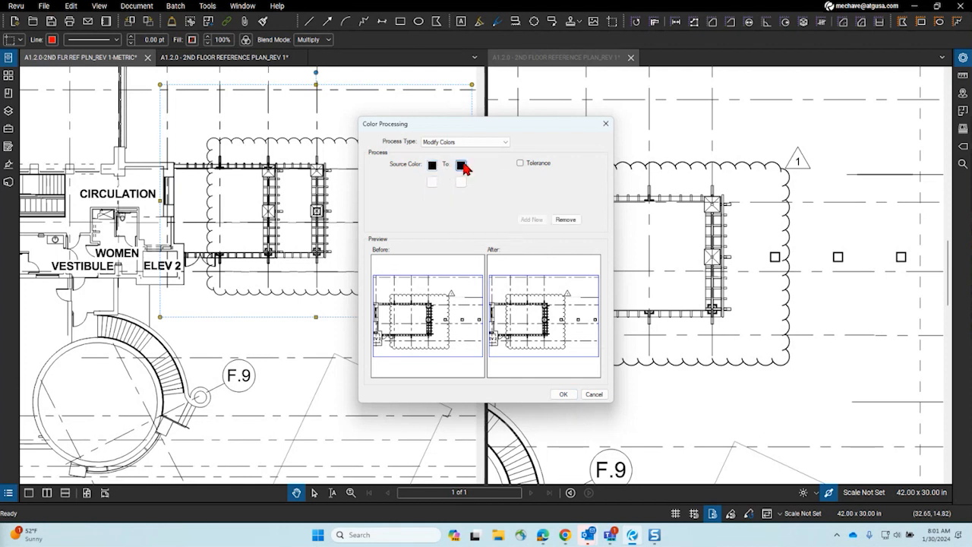
left_click(461, 166)
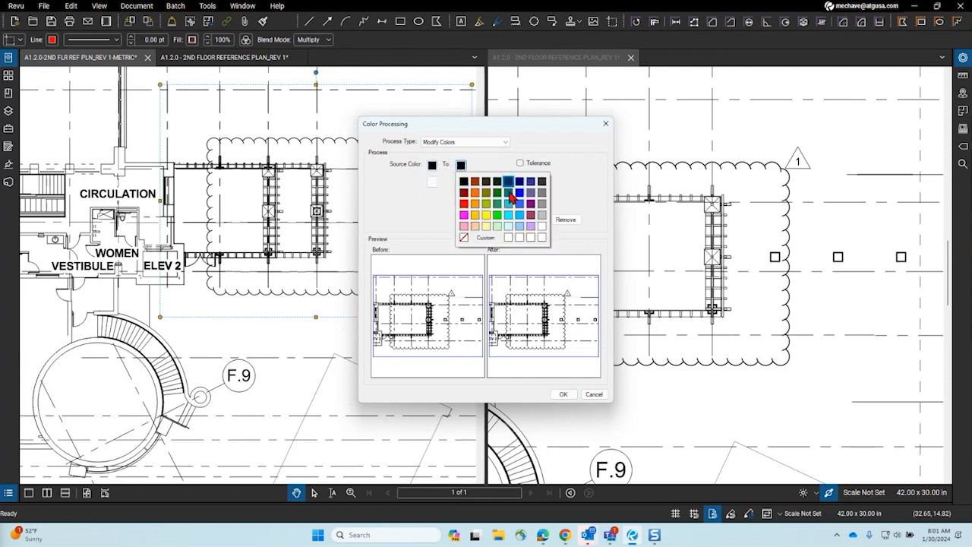
left_click(464, 203)
left_click(465, 142)
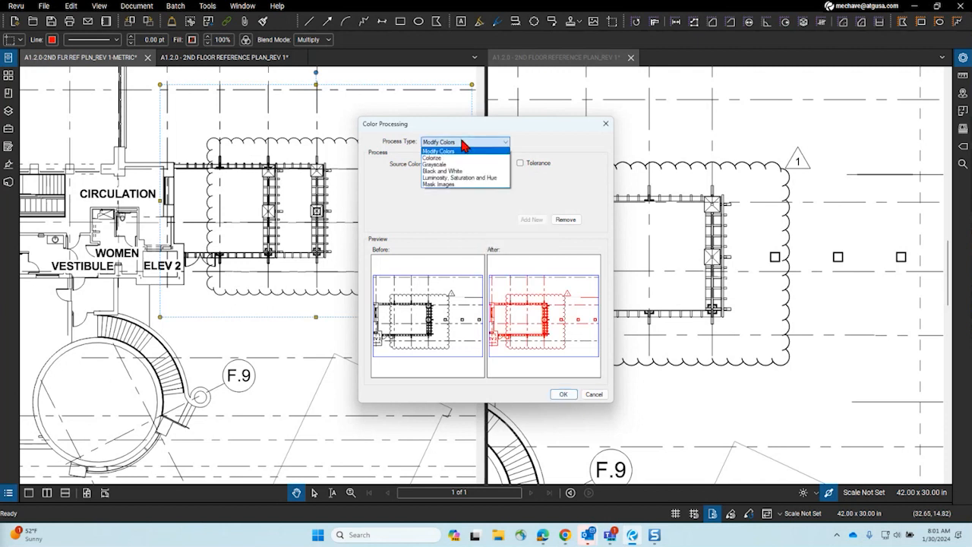
left_click(453, 158)
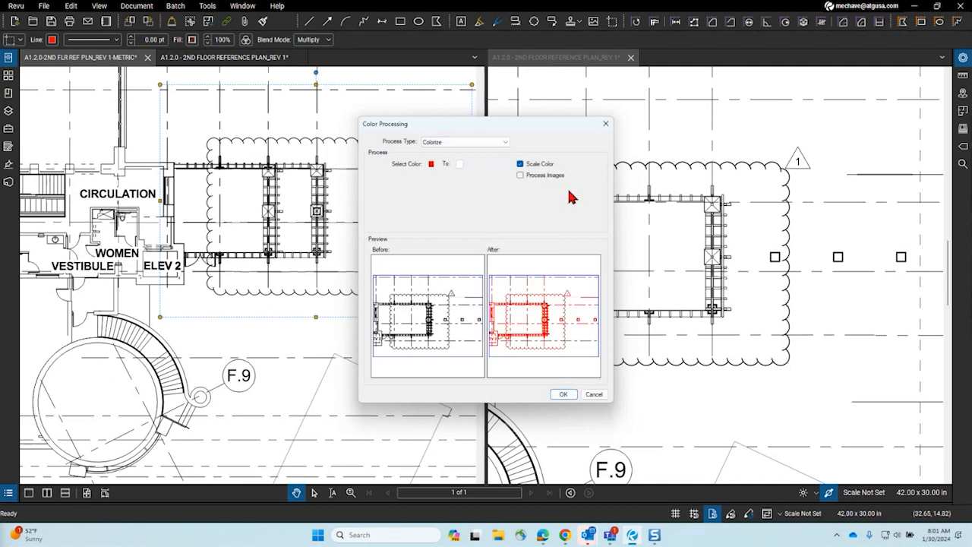
left_click(564, 396)
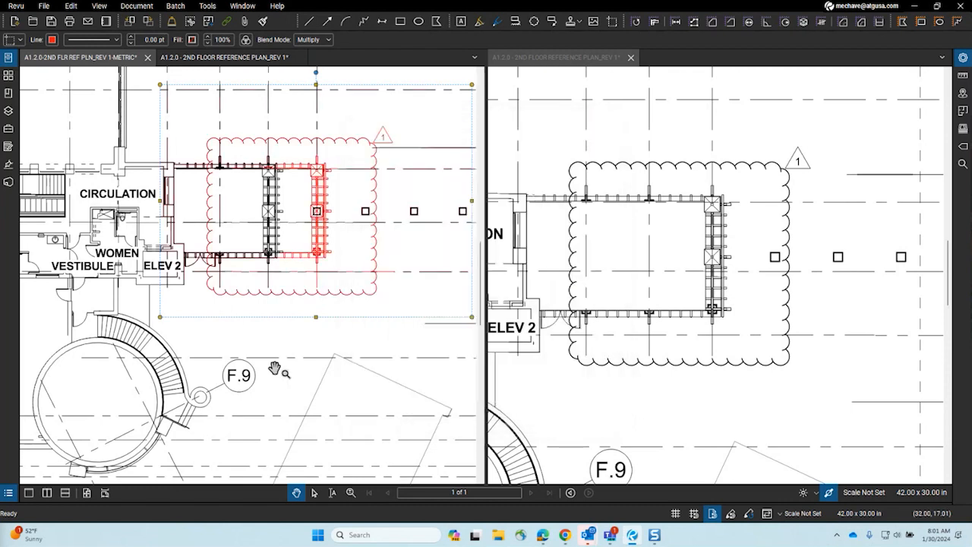
Step: Delete the red overlay from the metric plan and select the cloud on the Revision 1 plan
left_click_drag(322, 367, 292, 368)
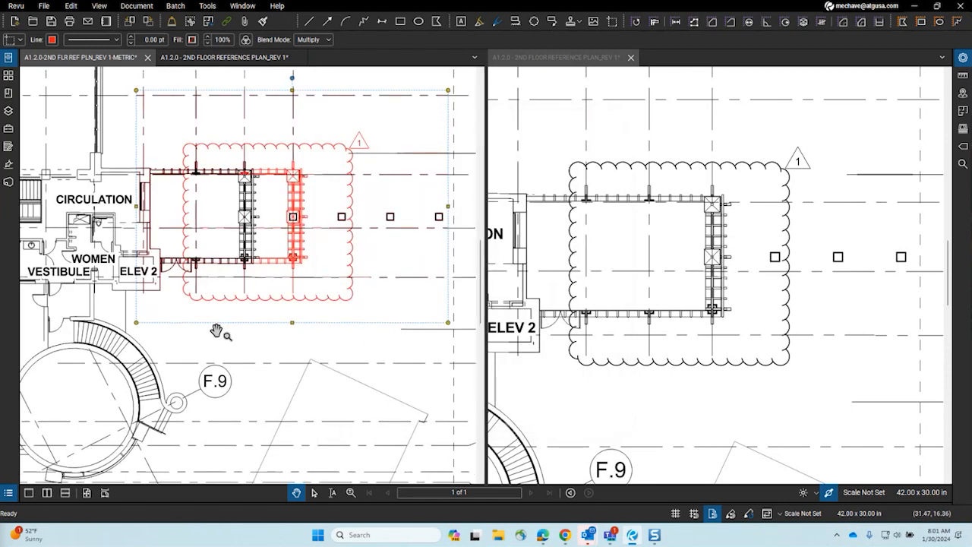
left_click_drag(259, 326, 306, 351)
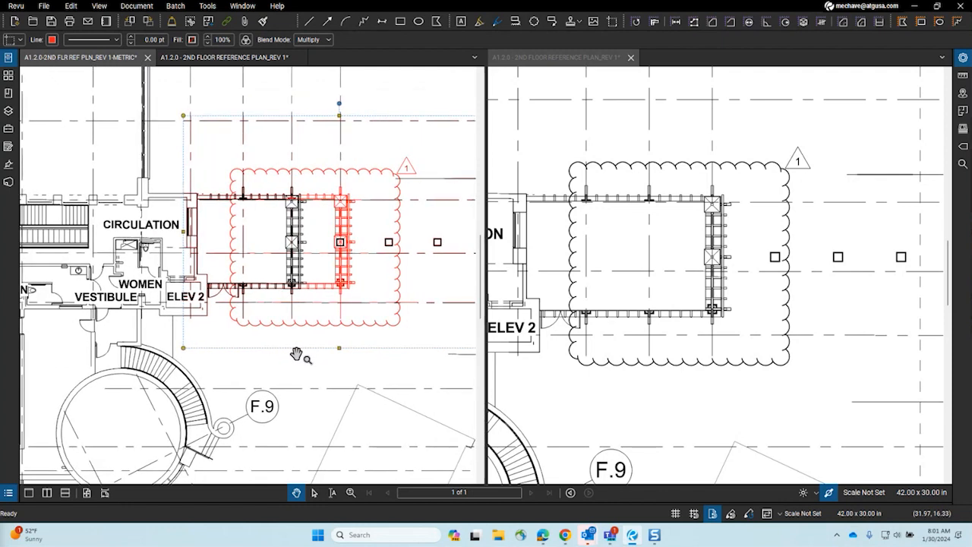
key("Delete")
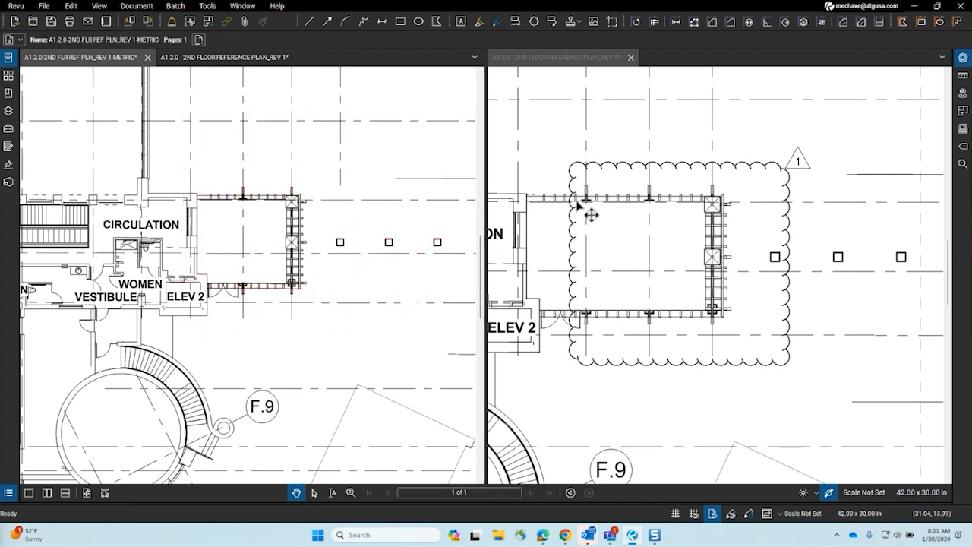
left_click(577, 200)
Step: Copy the whole Revision 1 page as a snapshot from the Thumbnails panel
left_click(8, 75)
right_click(141, 120)
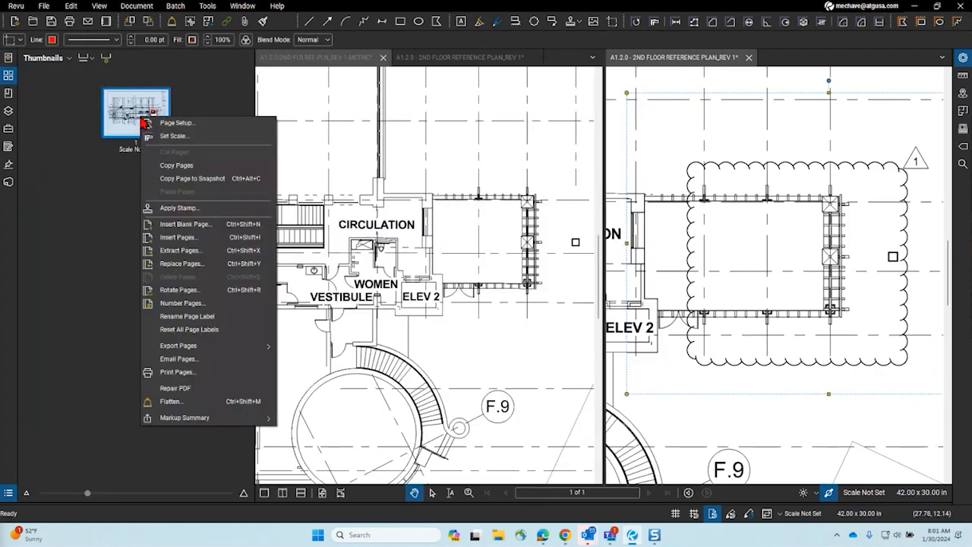
left_click(178, 167)
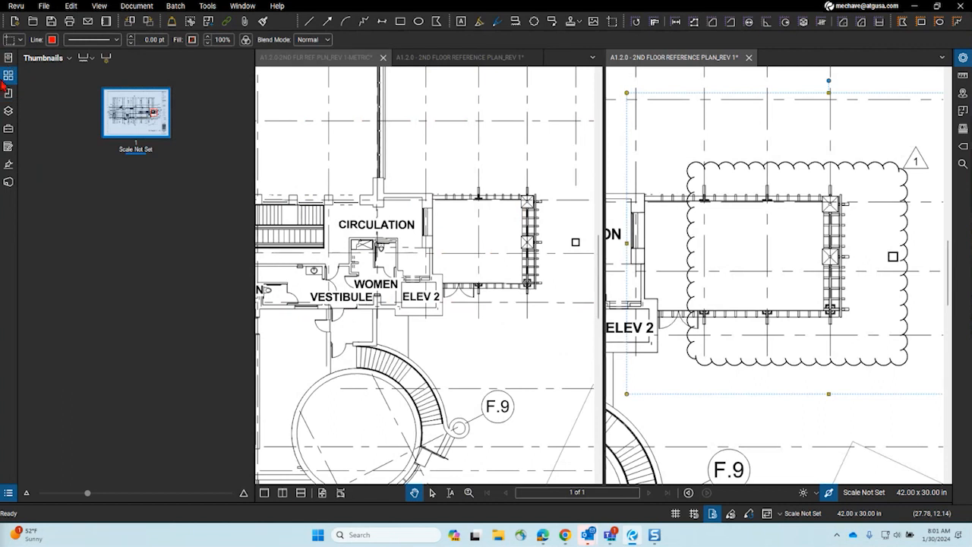
right_click(130, 111)
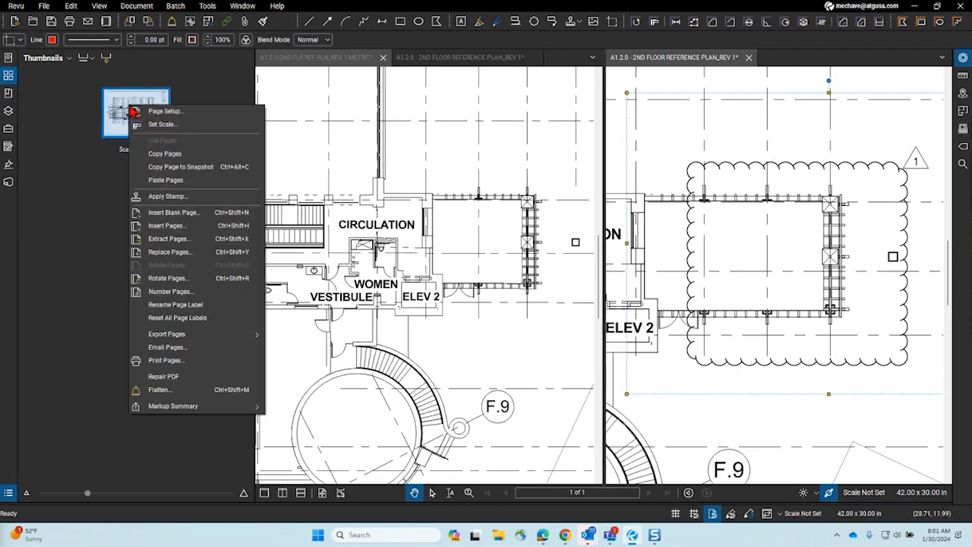
left_click(172, 168)
key("Escape")
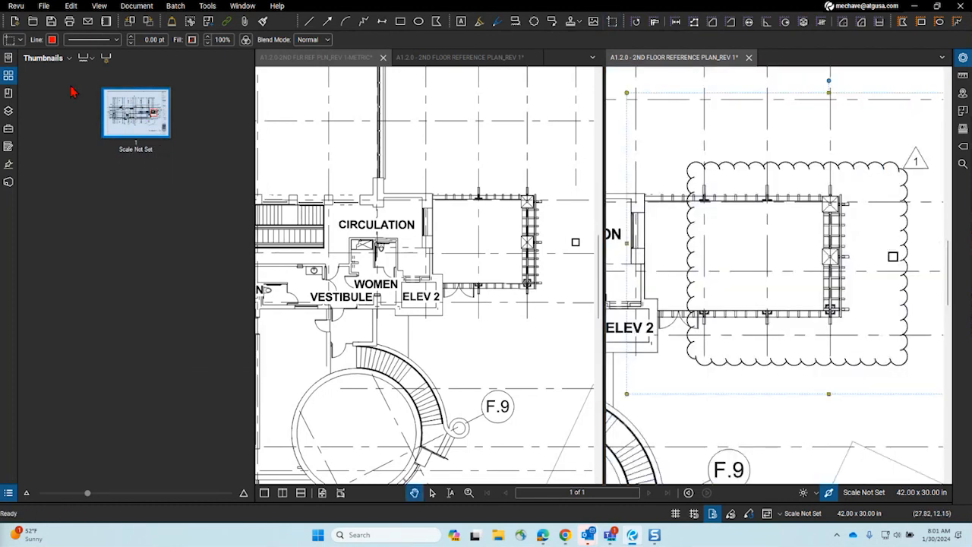
Step: Switch to the A1.2.0-2ND FLR REF PLN_REV 1-METRIC document and fit its page in view
left_click(291, 62)
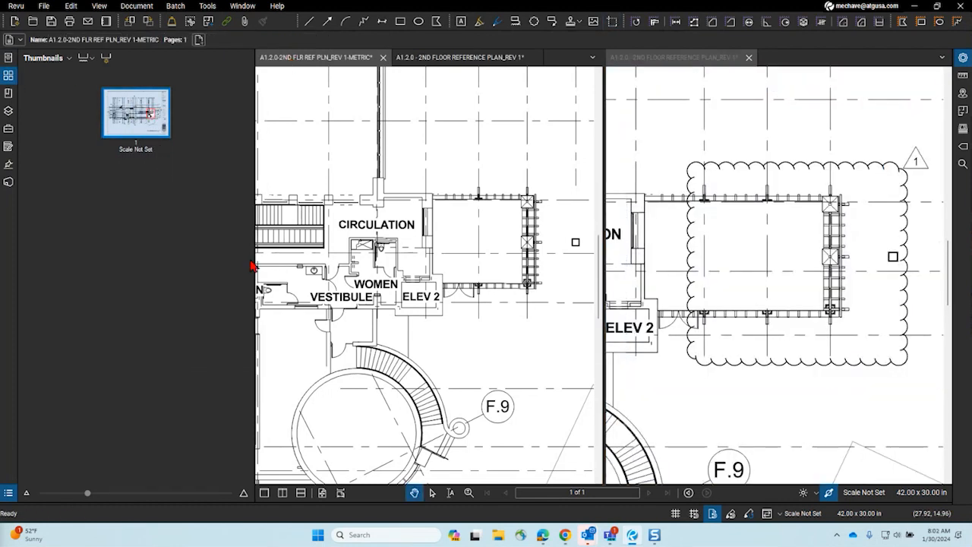
key("ctrl+0")
scroll(471, 315, "up", 3)
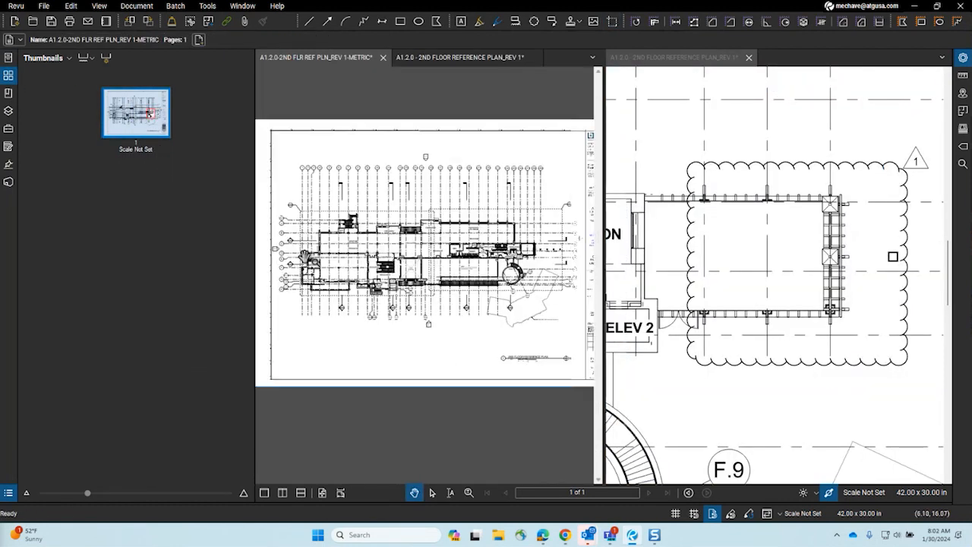
Step: Paste the full-page Revision 1 snapshot onto the metric plan page
right_click(367, 217)
left_click(418, 222)
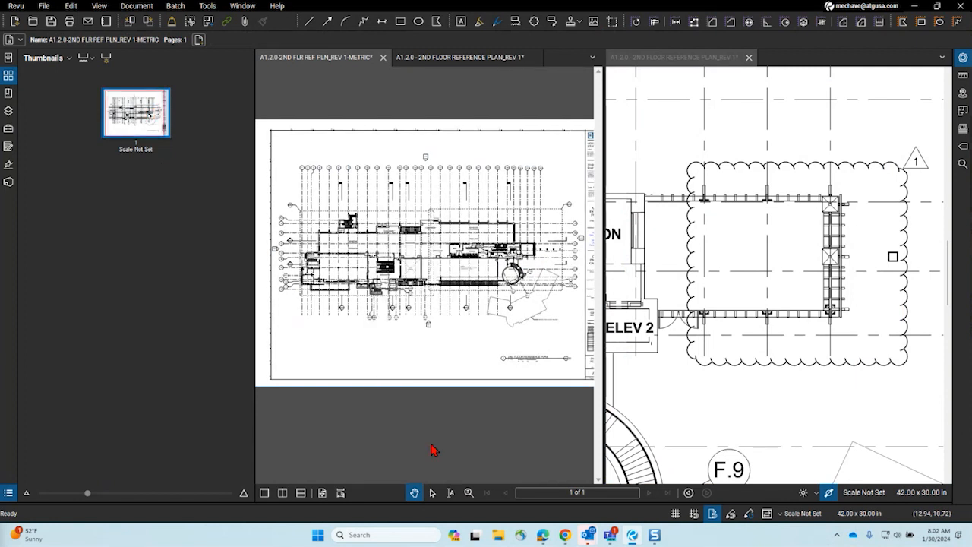
key("Escape")
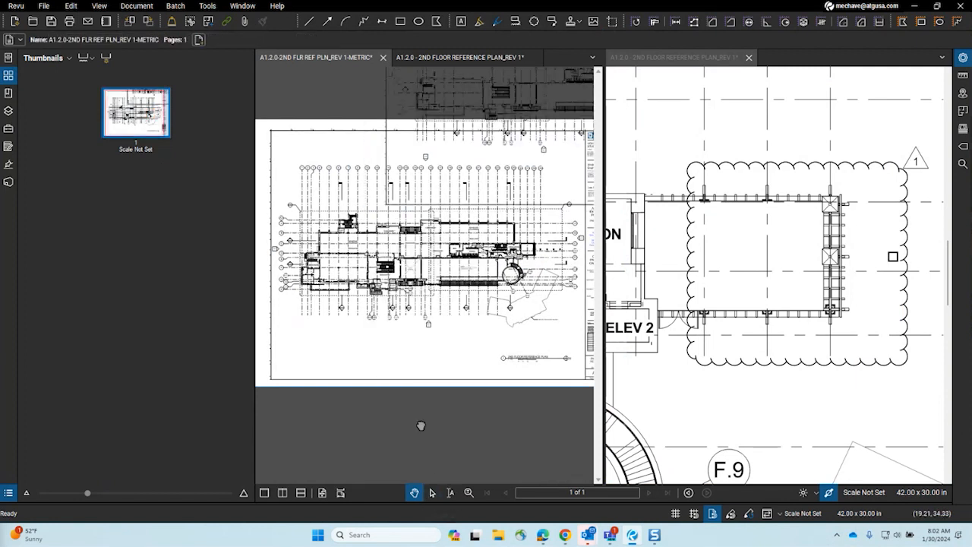
key("ctrl+z")
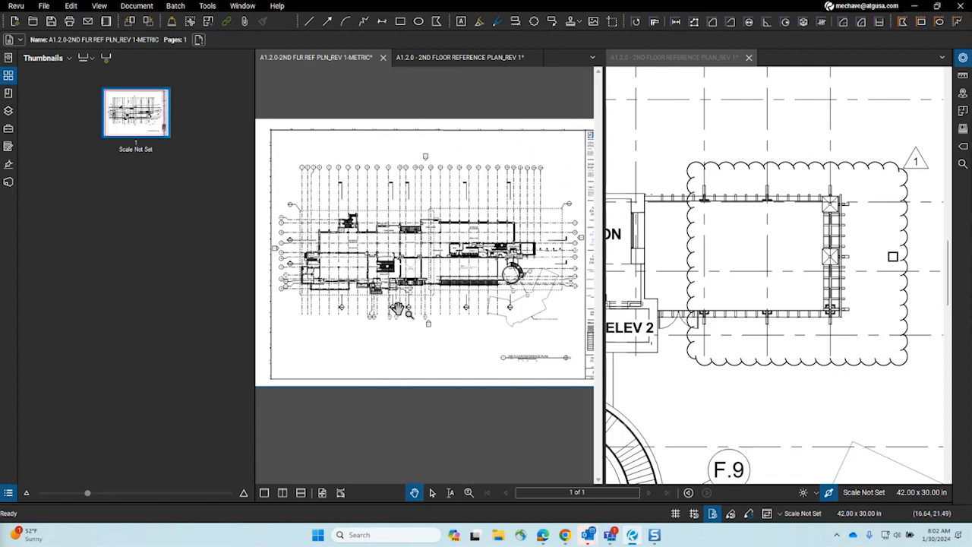
key("ctrl+y")
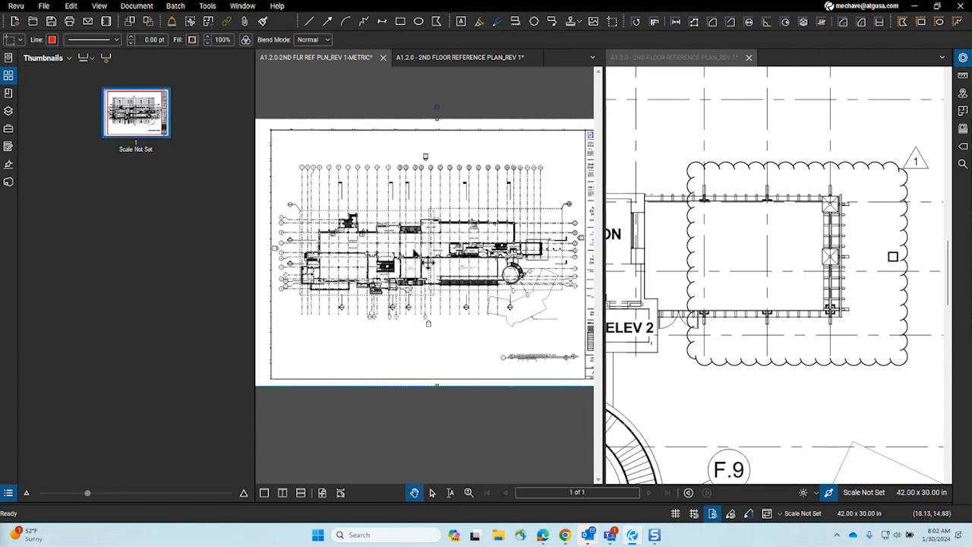
Step: Colorize the pasted snapshot red via Change Colors and collapse the Thumbnails panel
right_click(417, 218)
left_click(471, 308)
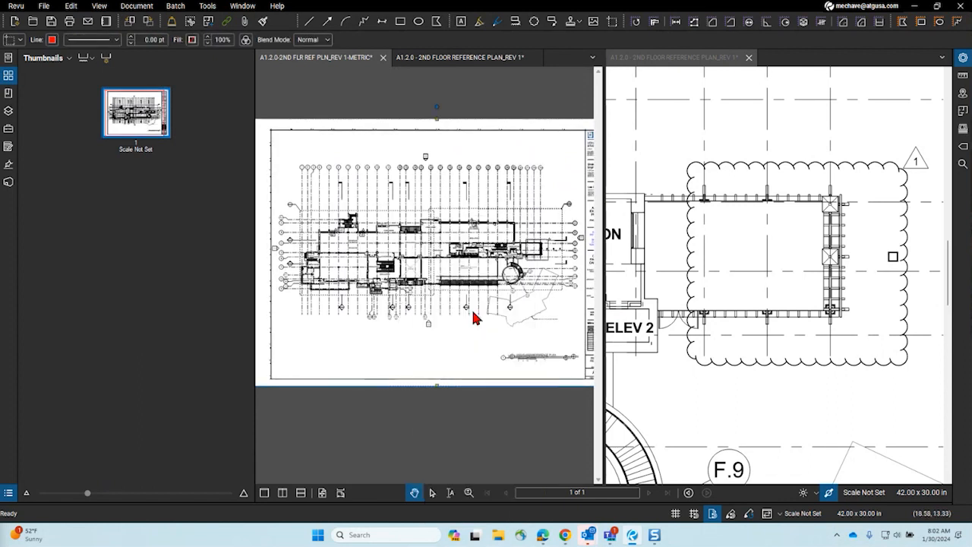
left_click(456, 141)
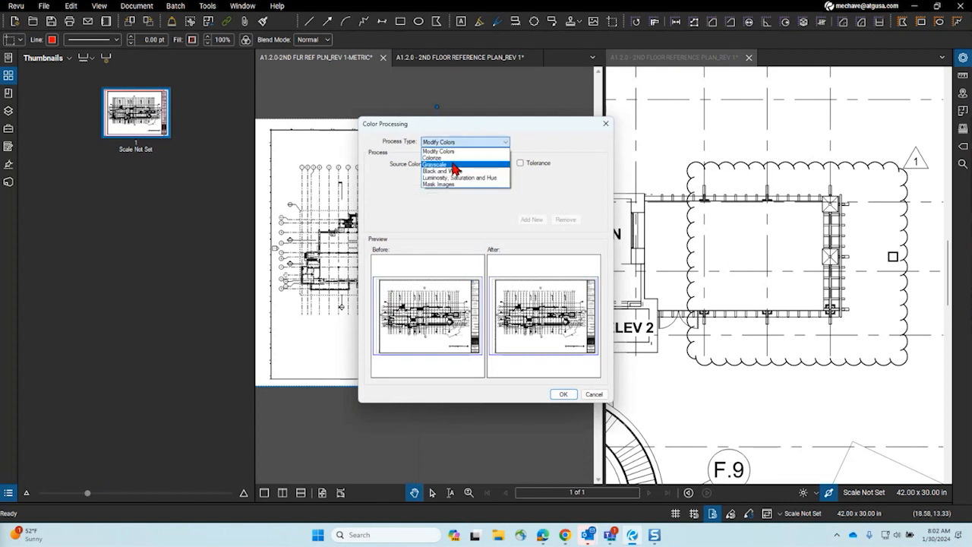
left_click(458, 174)
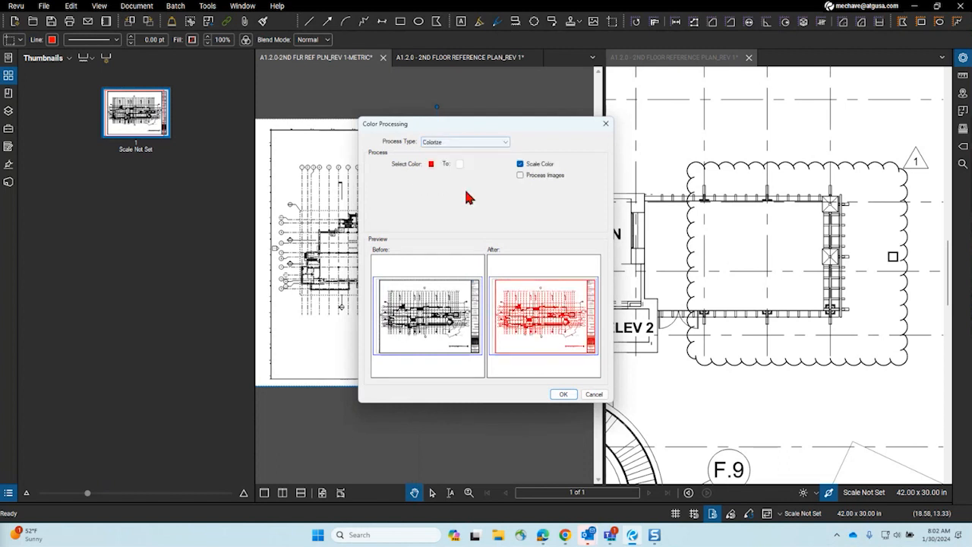
left_click(561, 395)
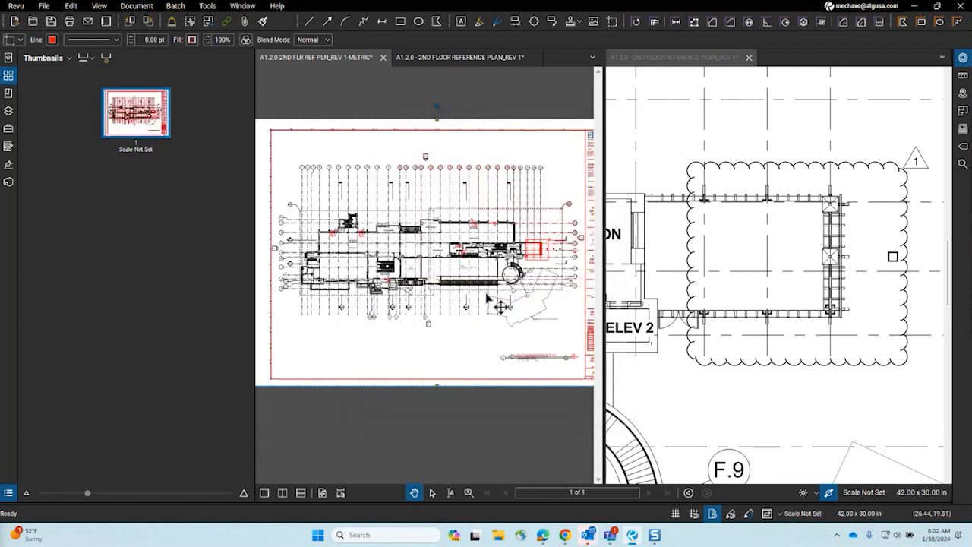
left_click(9, 76)
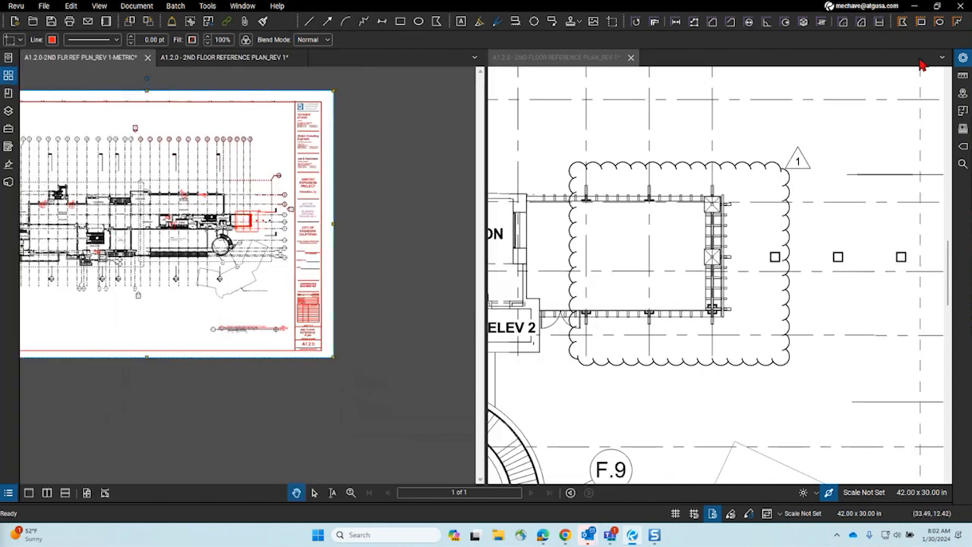
Step: Close the split view and drag the red snapshot into alignment over the metric floor plan
left_click(964, 58)
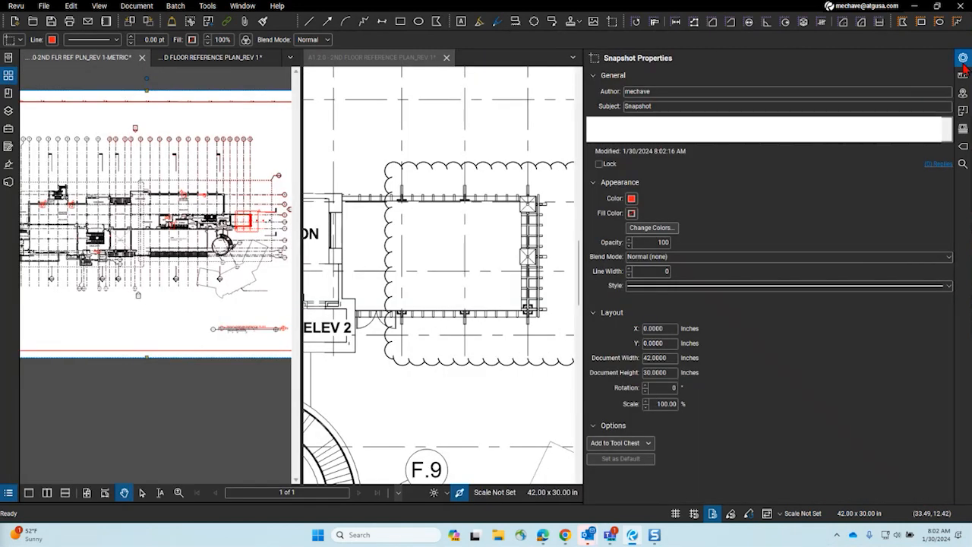
left_click(964, 60)
left_click(630, 58)
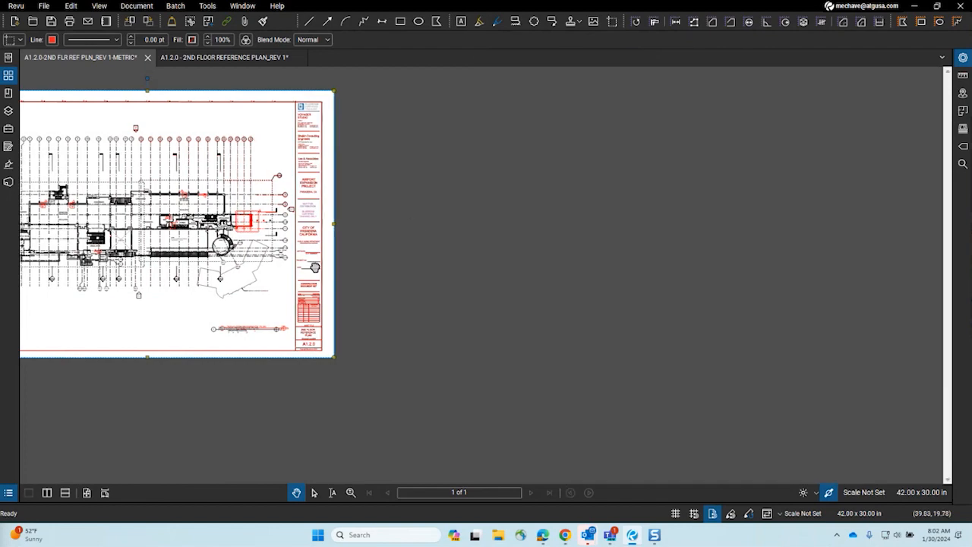
scroll(272, 232, "up", 5)
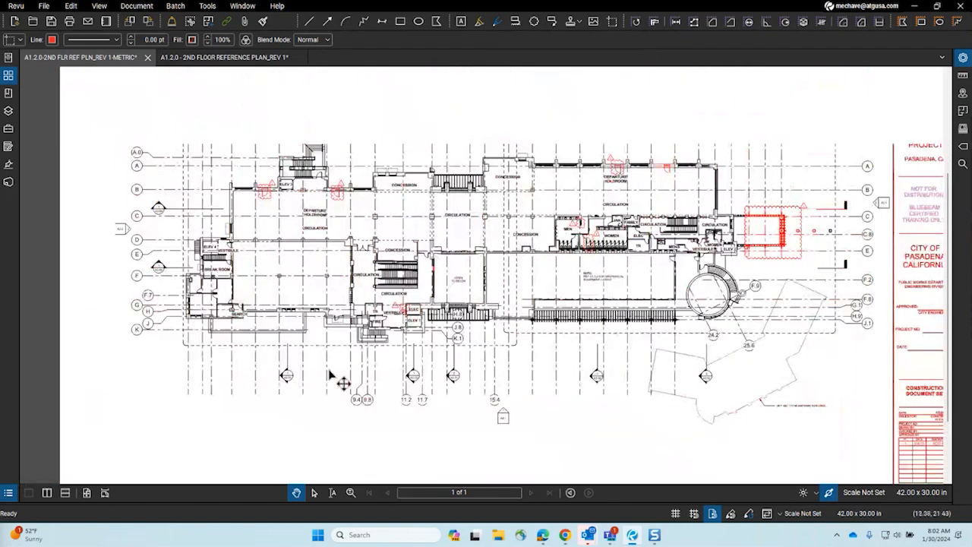
scroll(280, 158, "up", 6)
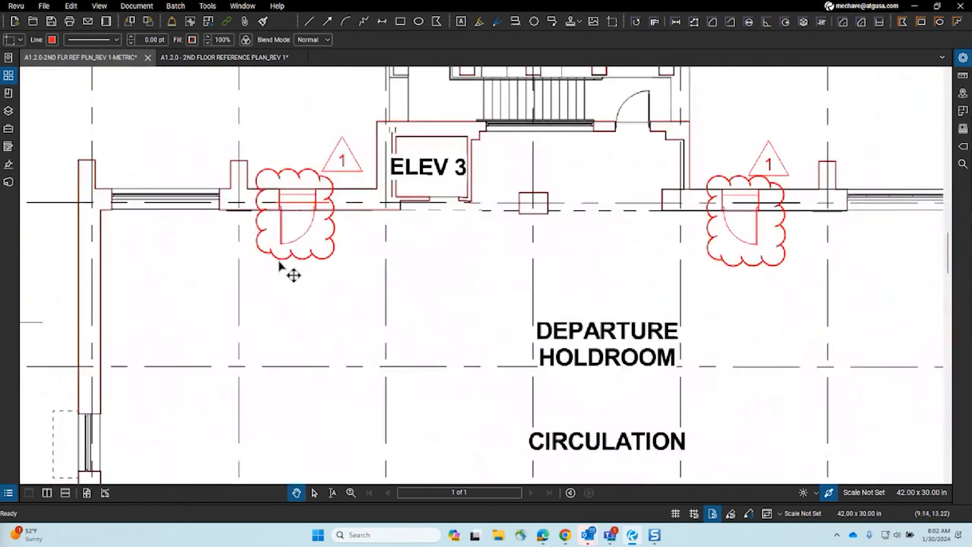
mouse_move(275, 264)
left_mouse_down()
mouse_move(235, 269)
mouse_move(244, 211)
mouse_move(392, 239)
mouse_move(330, 311)
mouse_move(286, 266)
mouse_move(290, 257)
left_mouse_up()
scroll(124, 199, "up", 6)
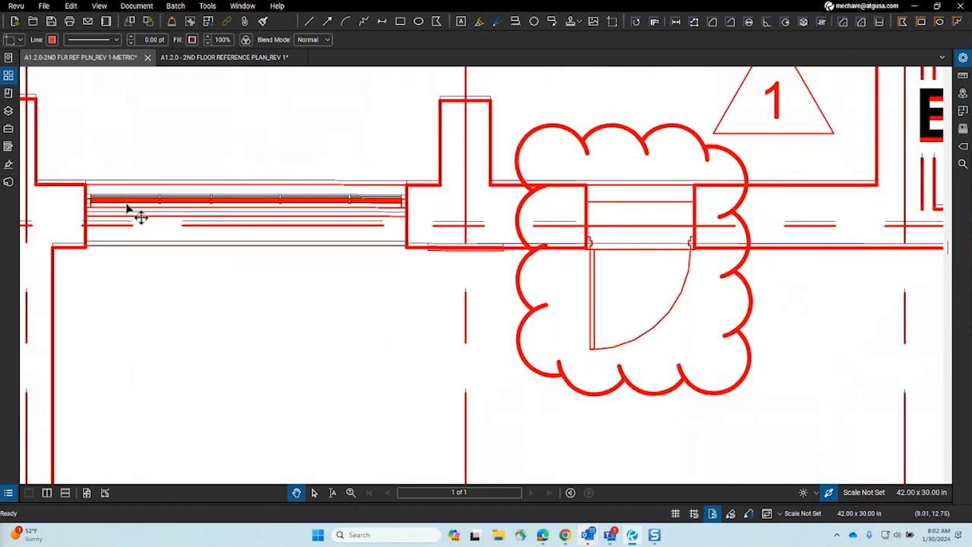
scroll(168, 237, "down", 7)
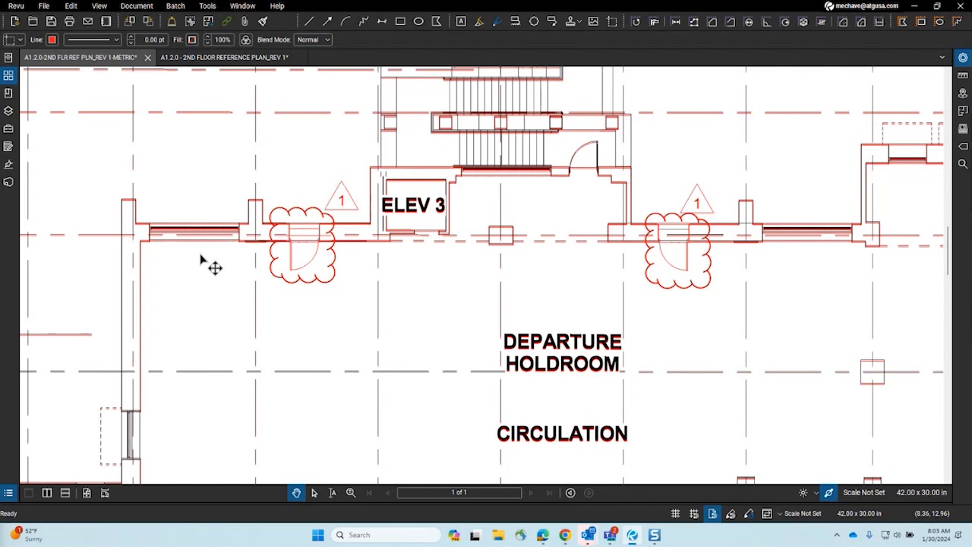
Step: Open a new Chrome window from the taskbar showing Bing results for 'when were 3d movies created'
right_click(564, 535)
left_click(560, 442)
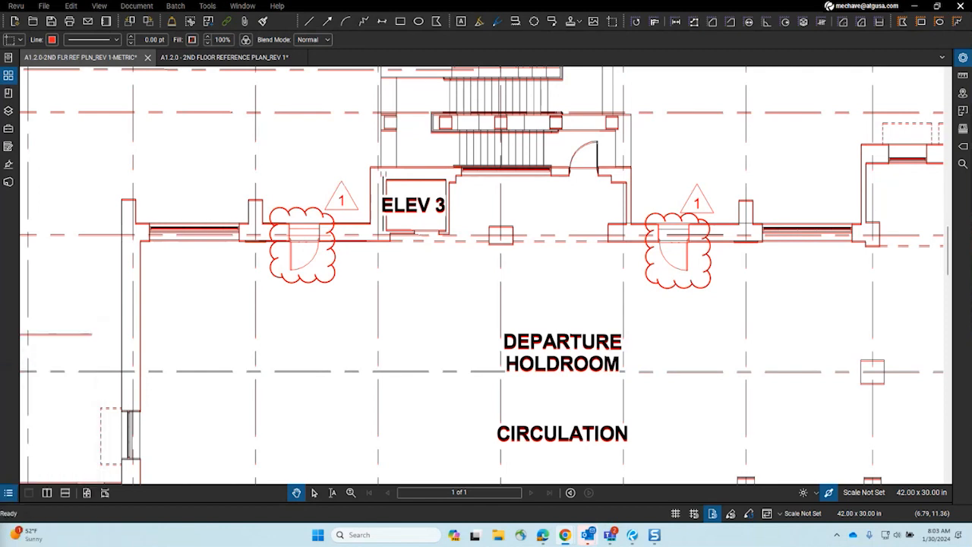
mouse_move(1, 251)
left_mouse_down()
mouse_move(415, 281)
mouse_move(427, 226)
mouse_move(428, 256)
mouse_move(439, 1)
left_mouse_up()
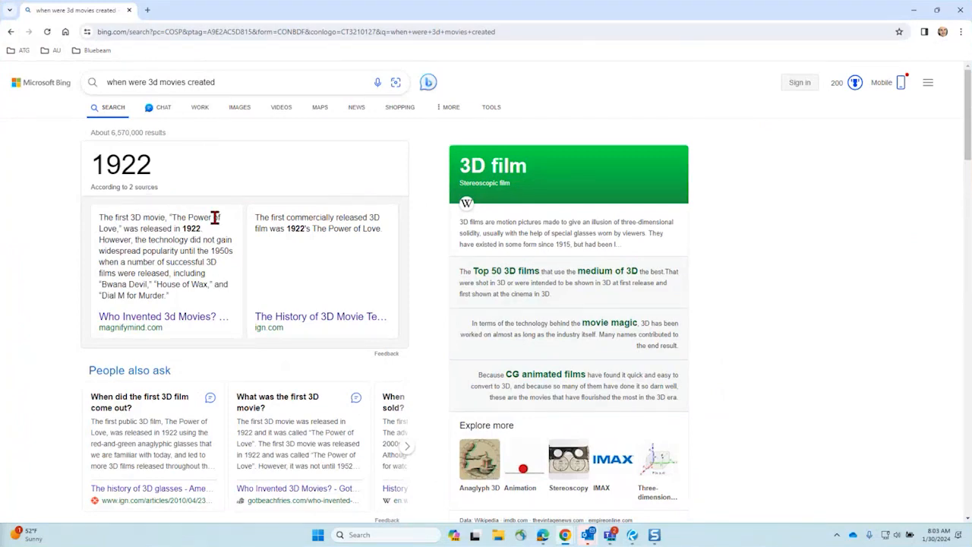
Step: Scroll further down the Bing results on 3D movie origins, then minimize Chrome
scroll(215, 219, "down", 2)
scroll(215, 222, "down", 4)
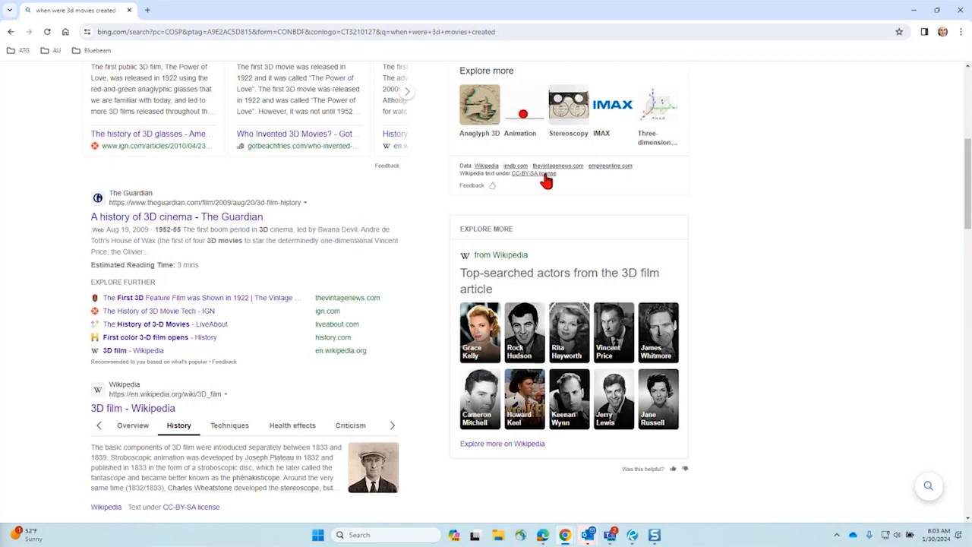
left_click(917, 15)
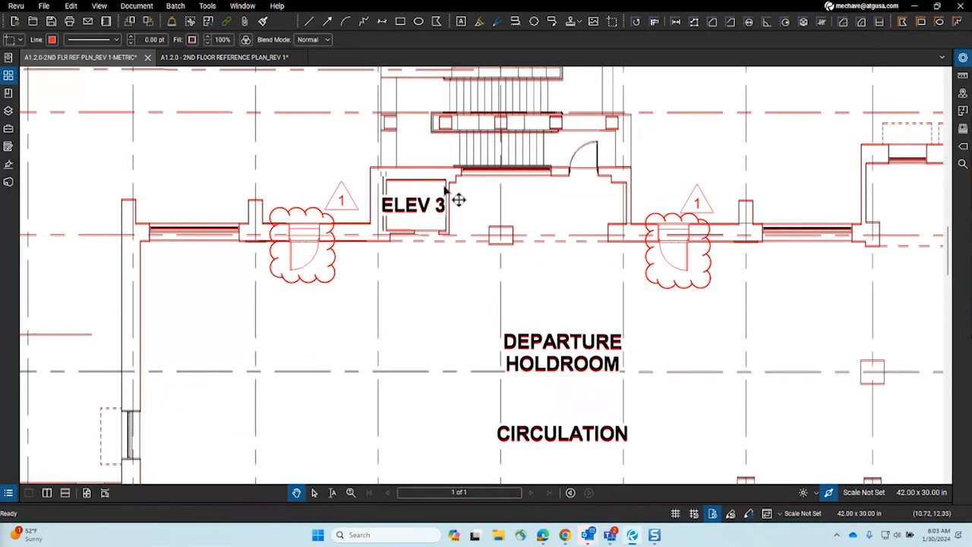
scroll(350, 249, "up", 1)
scroll(349, 249, "up", 2)
left_click_drag(483, 231, 617, 216)
scroll(306, 258, "up", 2)
left_click_drag(299, 247, 414, 286)
scroll(402, 259, "up", 2)
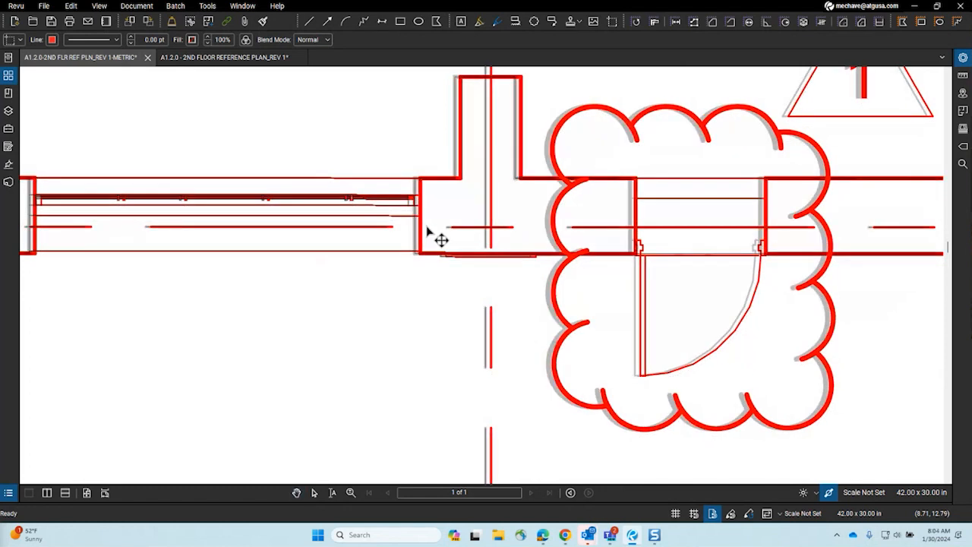
scroll(431, 241, "down", 5)
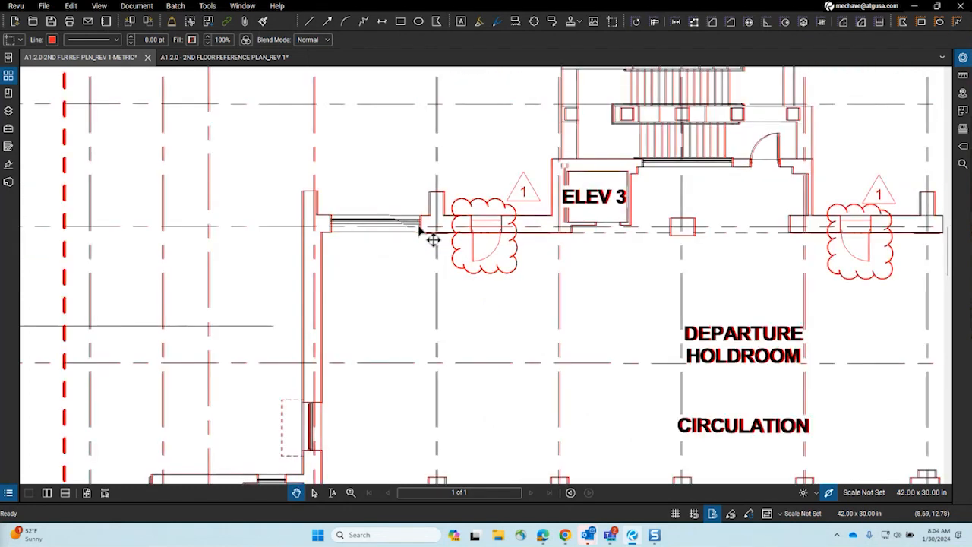
scroll(323, 236, "up", 5)
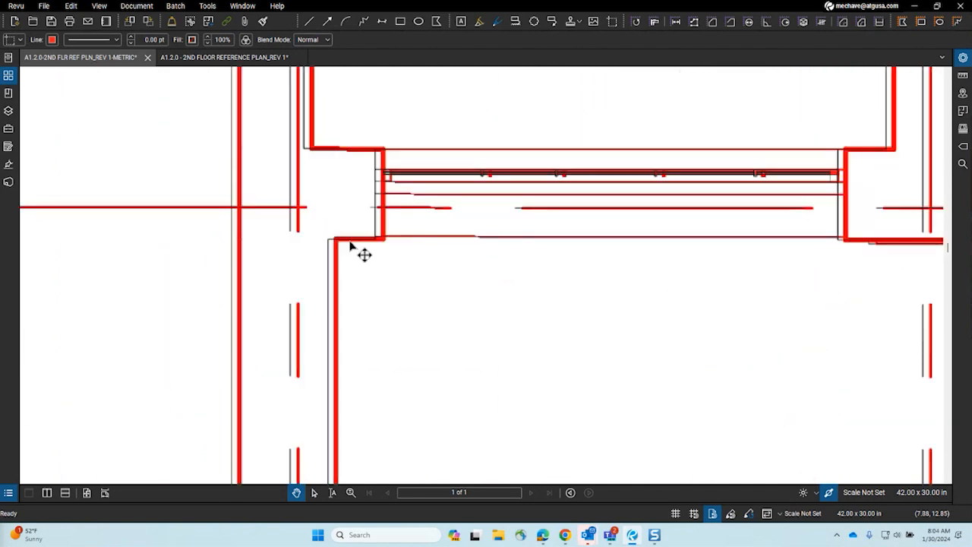
scroll(351, 245, "down", 6)
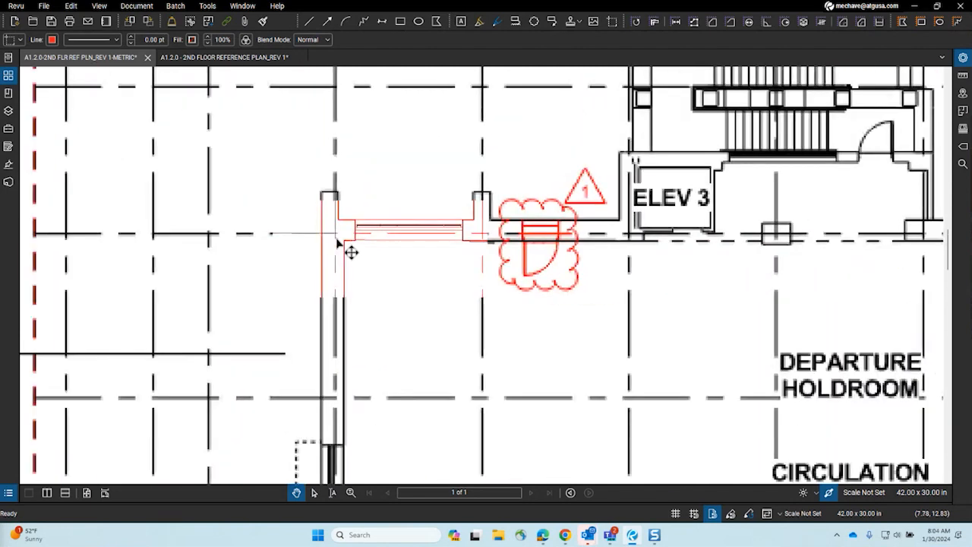
scroll(343, 304, "up", 2)
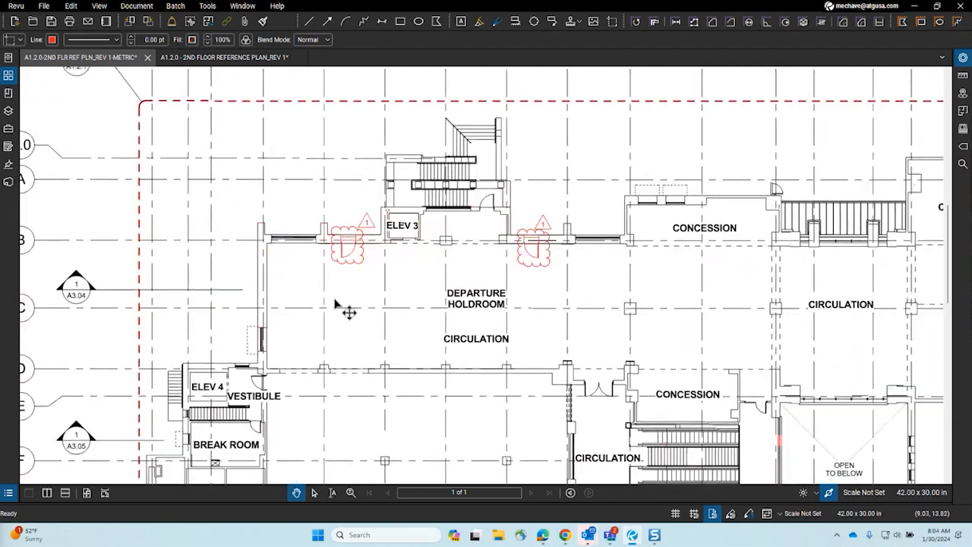
Step: Try Multiply and Screen blends on the red snapshot, settle on Multiply, and pan to the plan's east end
left_click(313, 39)
left_click(317, 66)
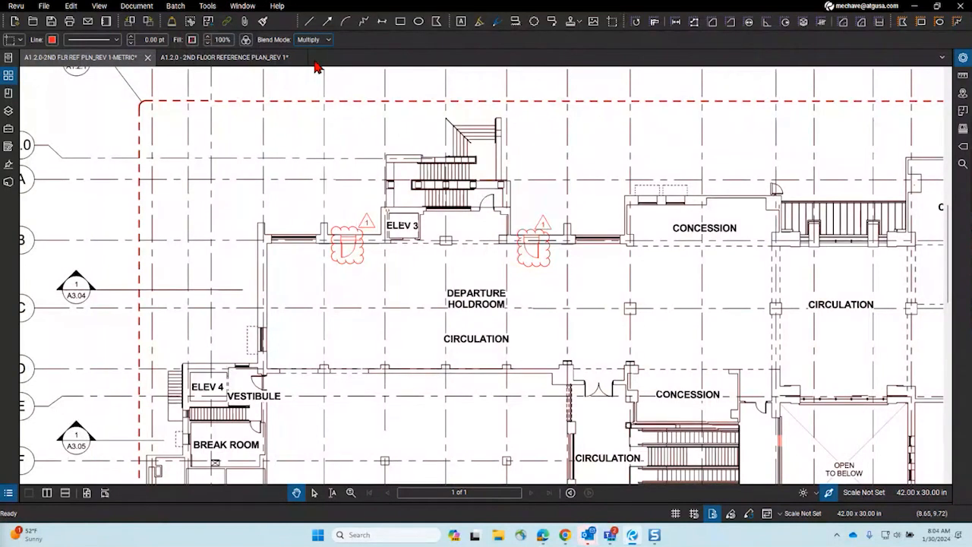
left_click(313, 39)
left_click(325, 79)
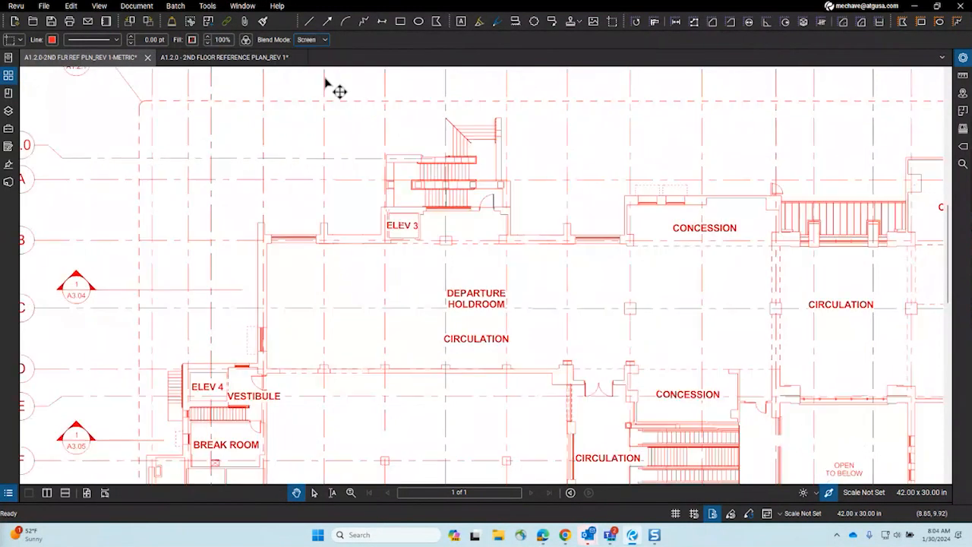
left_click(313, 40)
left_click(319, 67)
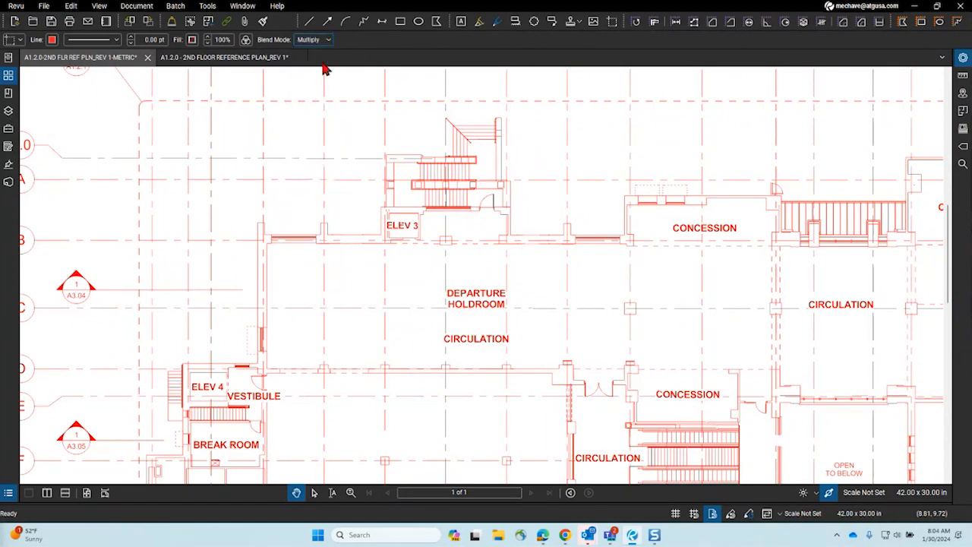
scroll(352, 191, "down", 5)
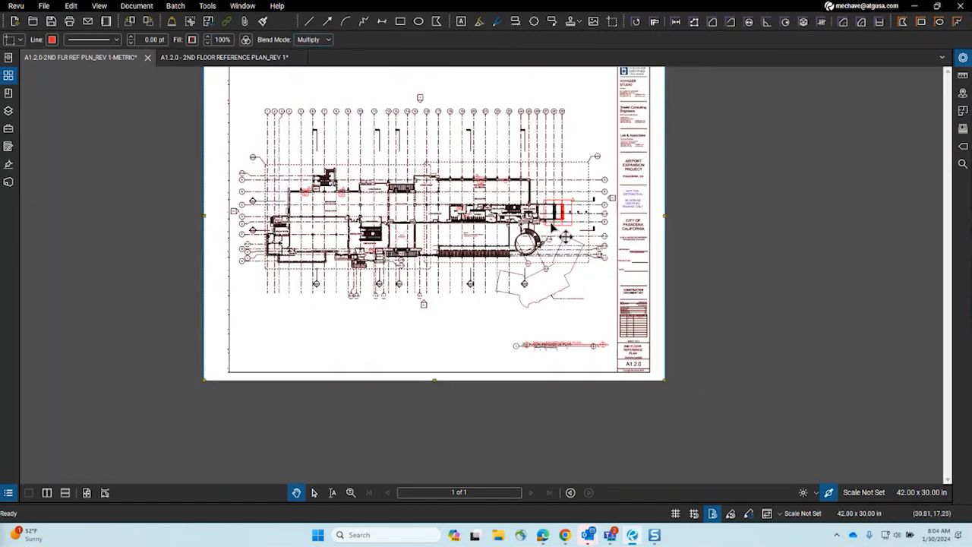
scroll(569, 362, "up", 5)
left_click_drag(620, 201, 548, 332)
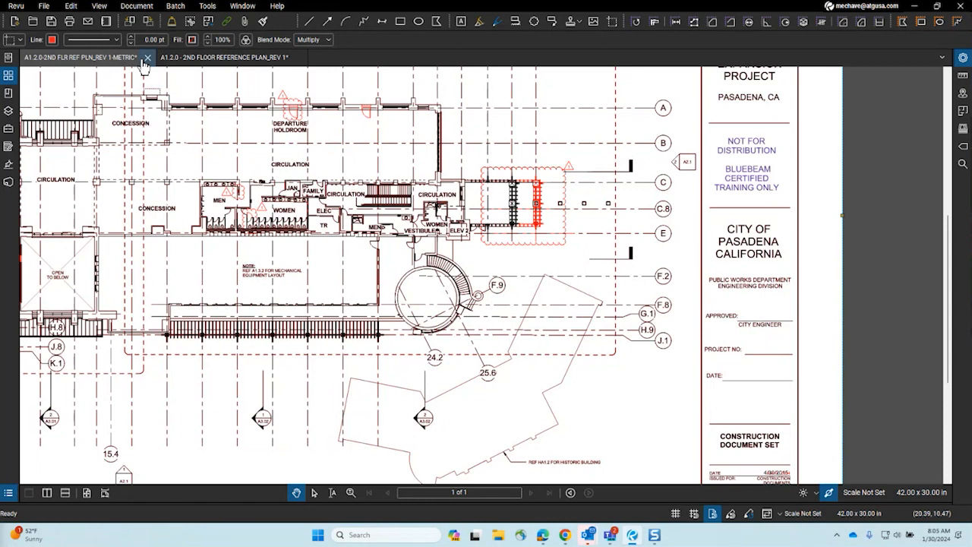
Step: Delete the red Snapshot markup from the metric floor plan via the Markups List
left_click(8, 494)
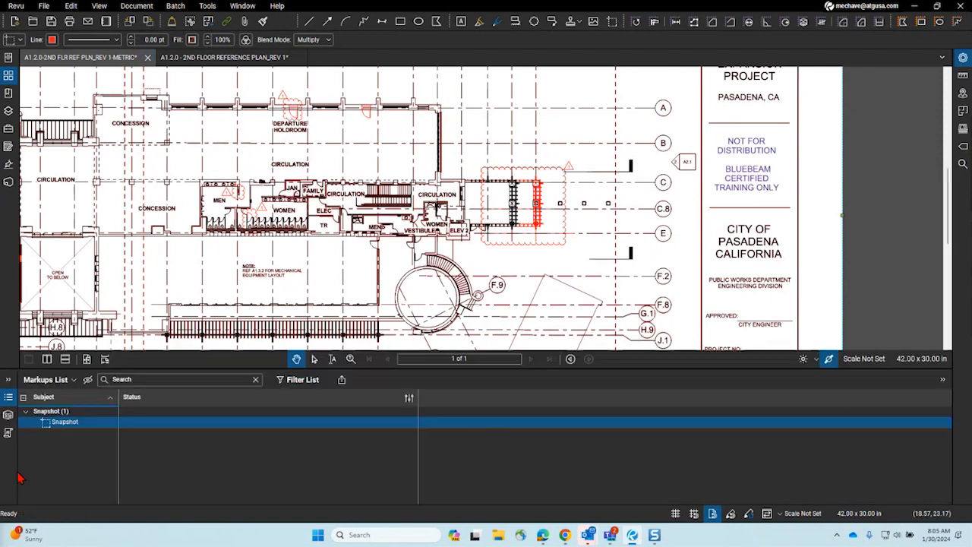
left_click(62, 383)
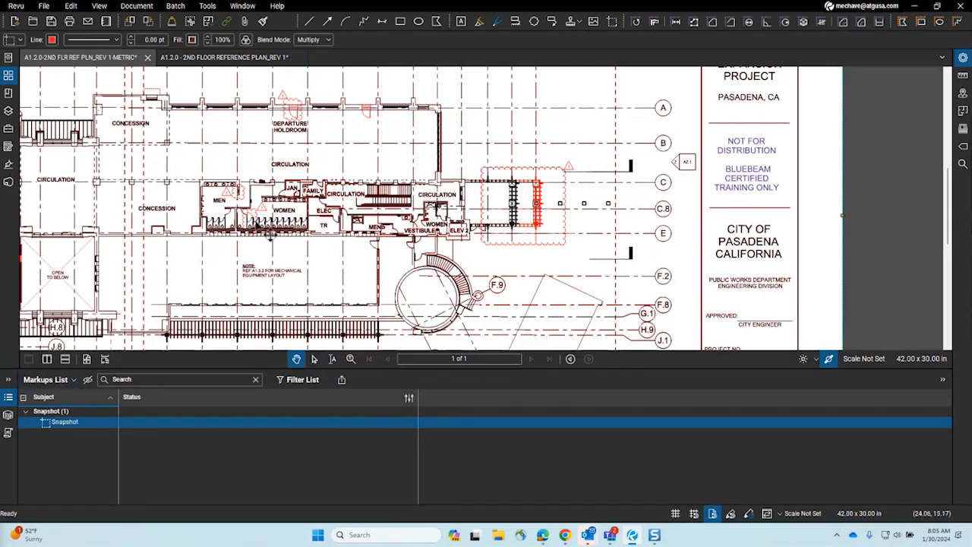
key("Delete")
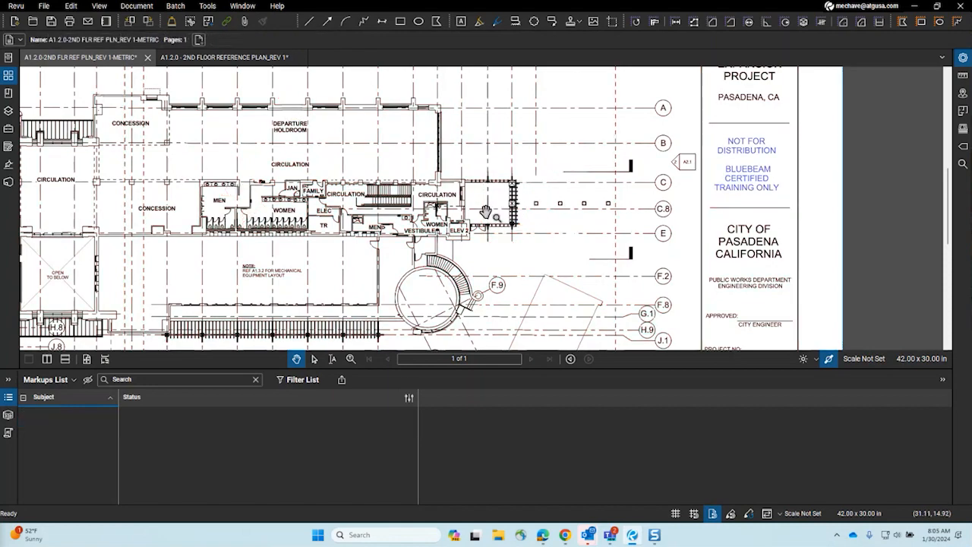
Step: Switch to the A1.2.0 - 2ND FLOOR REFERENCE PLAN_REV 1 document and reposition it in view
left_click(235, 59)
scroll(275, 222, "down", 8)
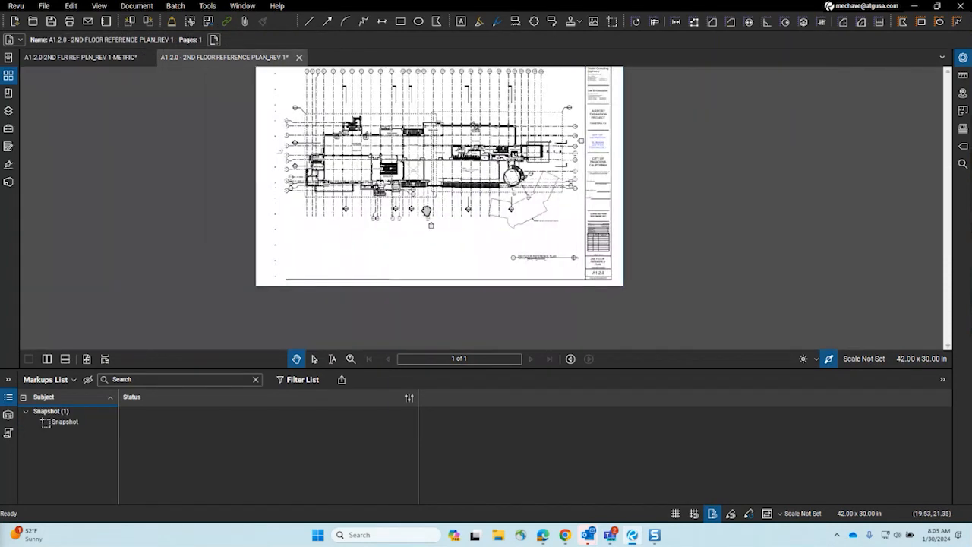
scroll(428, 213, "up", 4)
left_click_drag(428, 213, 386, 277)
scroll(299, 335, "down", 2)
Step: Start a Markups > Import from the Markups List options
left_click(25, 397)
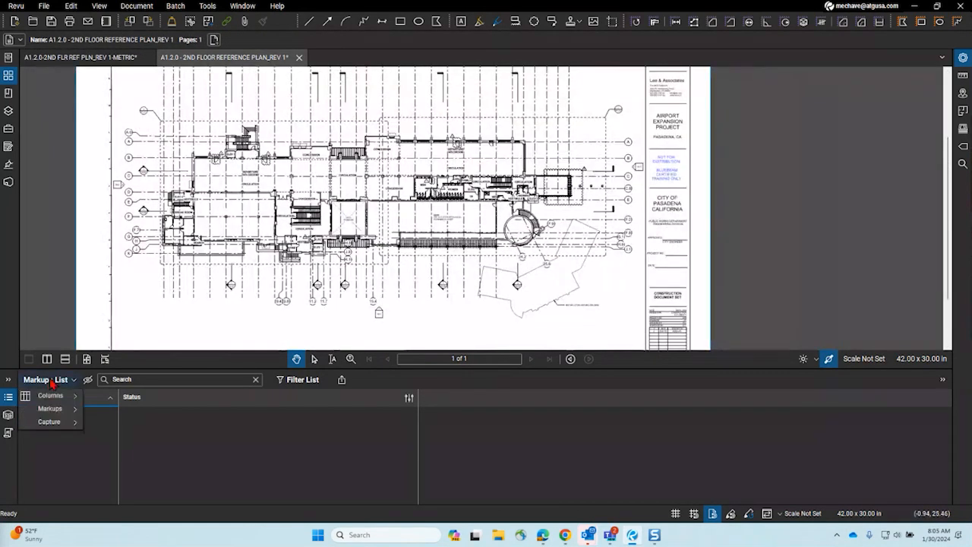
mouse_move(50, 409)
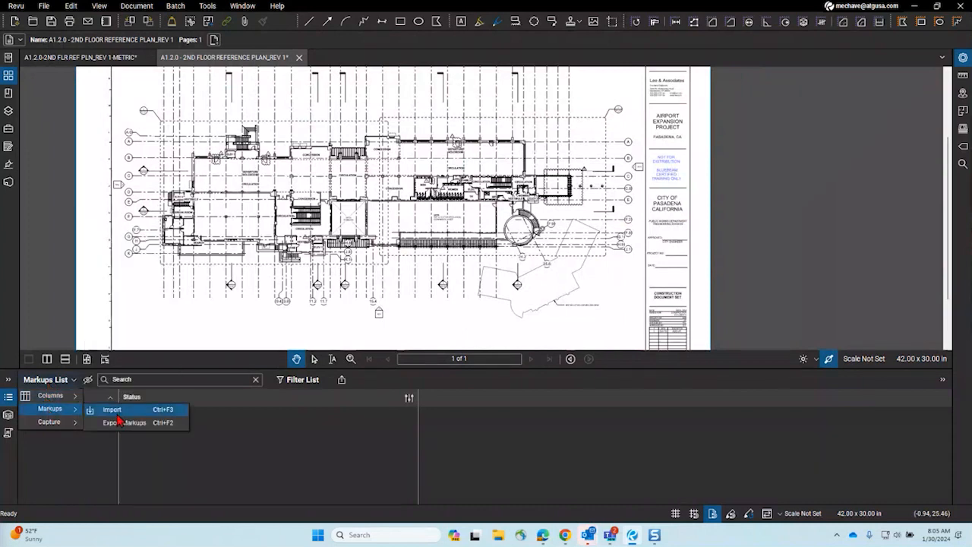
left_click(156, 406)
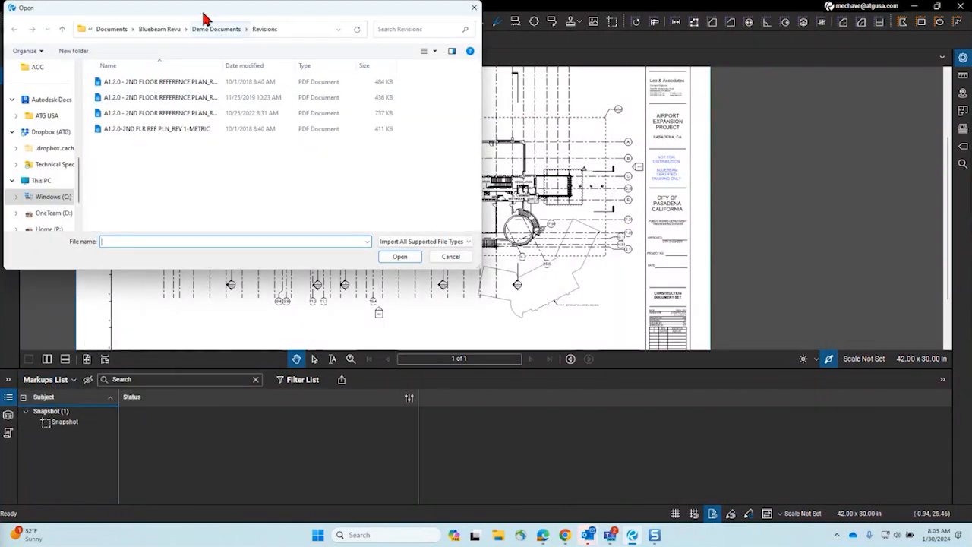
Step: Browse up to the Demo Documents folder in the import file picker
left_click_drag(202, 16, 237, 90)
left_click(268, 95)
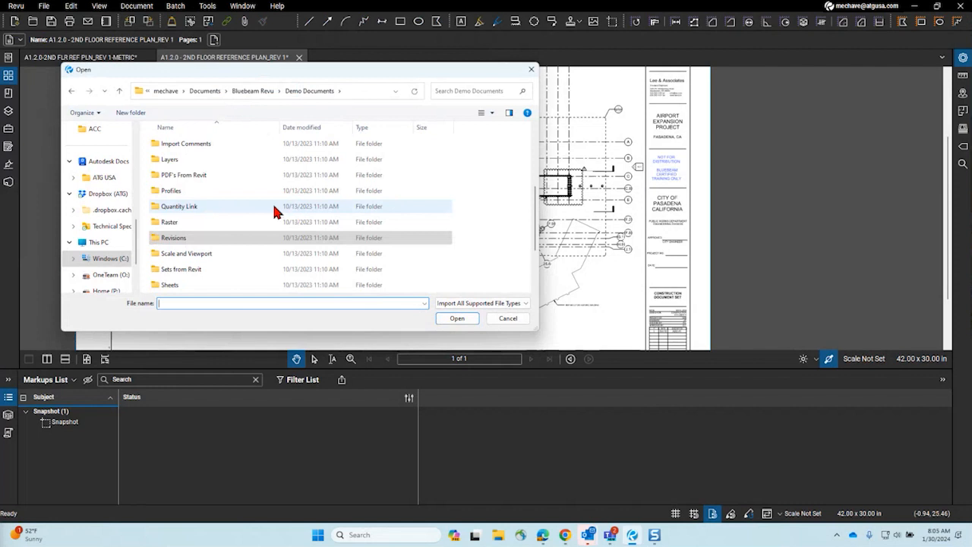
scroll(270, 206, "down", 2)
scroll(268, 209, "up", 6)
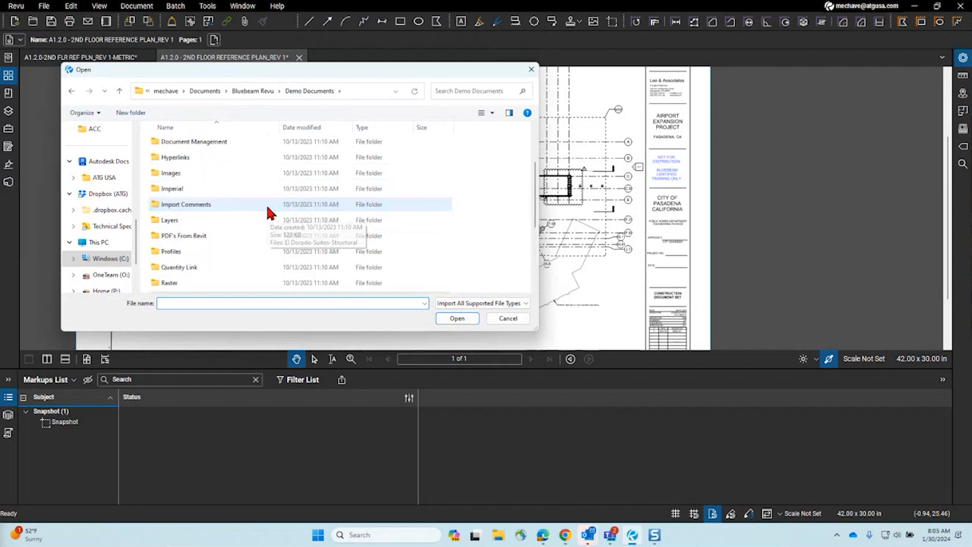
scroll(266, 207, "down", 4)
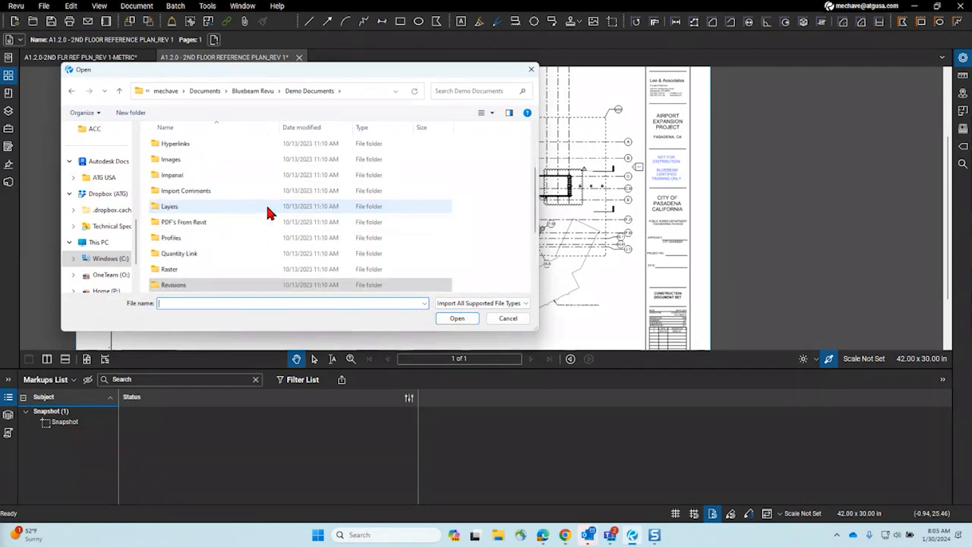
scroll(266, 206, "down", 1)
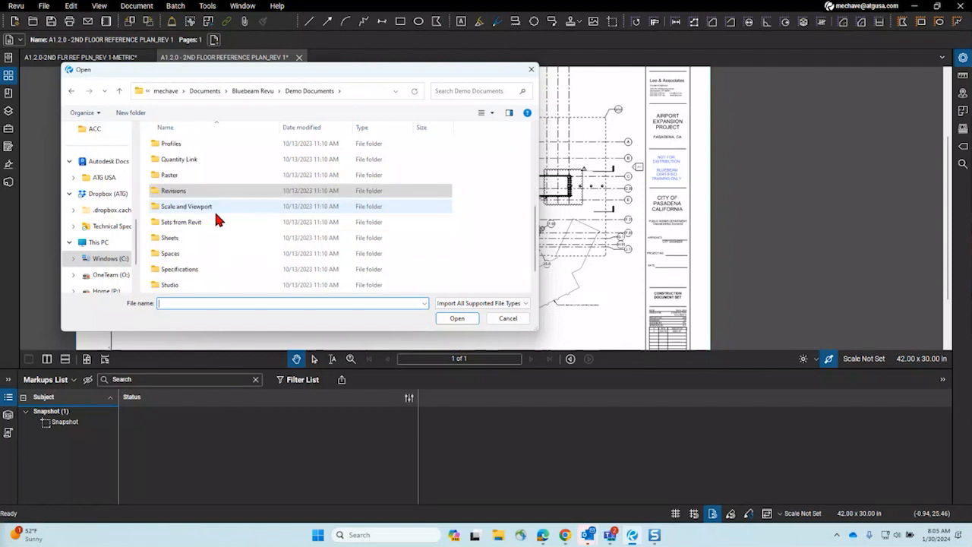
scroll(205, 242, "down", 1)
scroll(205, 243, "up", 1)
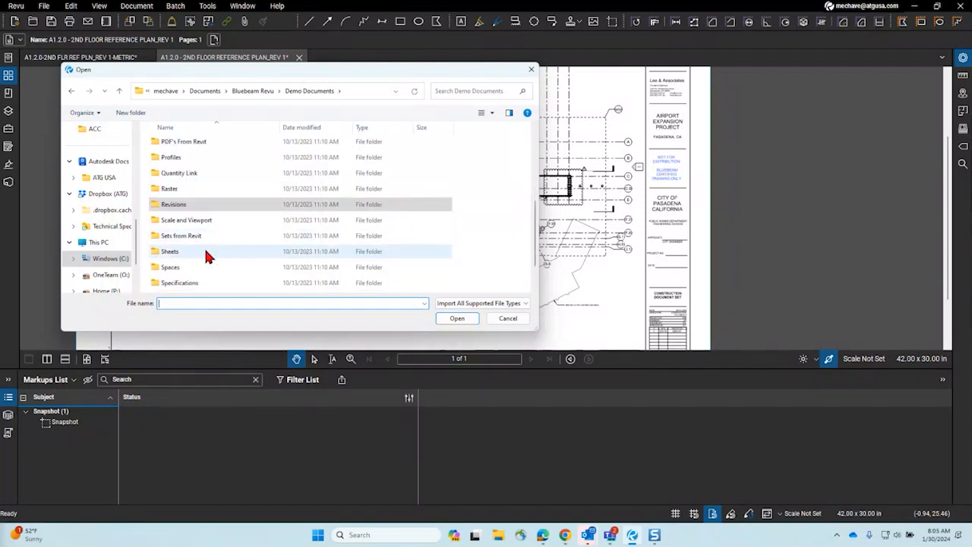
scroll(207, 254, "up", 5)
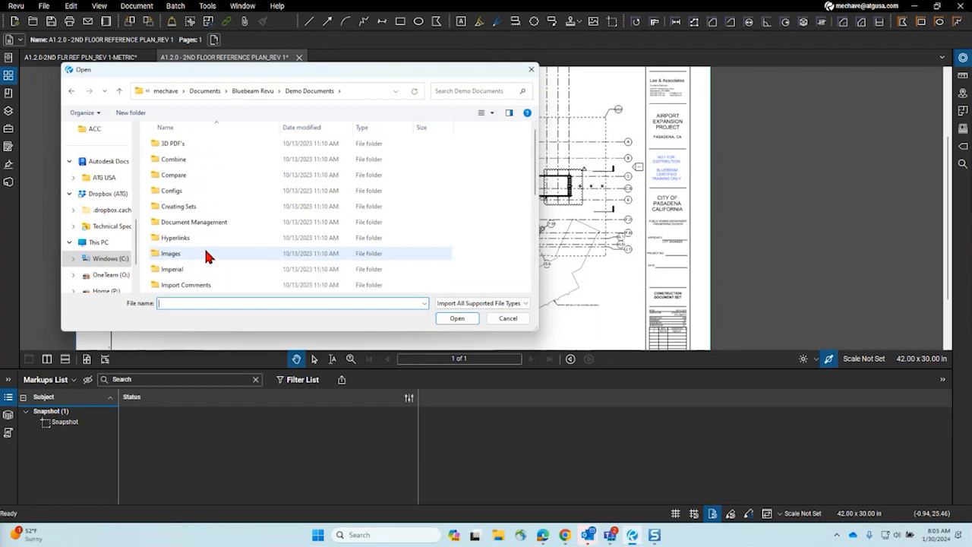
scroll(204, 247, "down", 6)
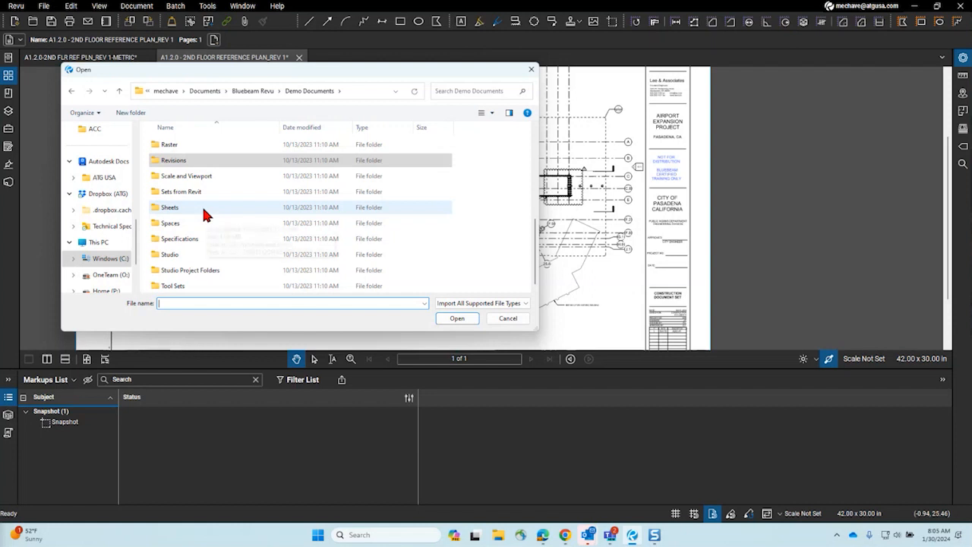
scroll(204, 216, "up", 2)
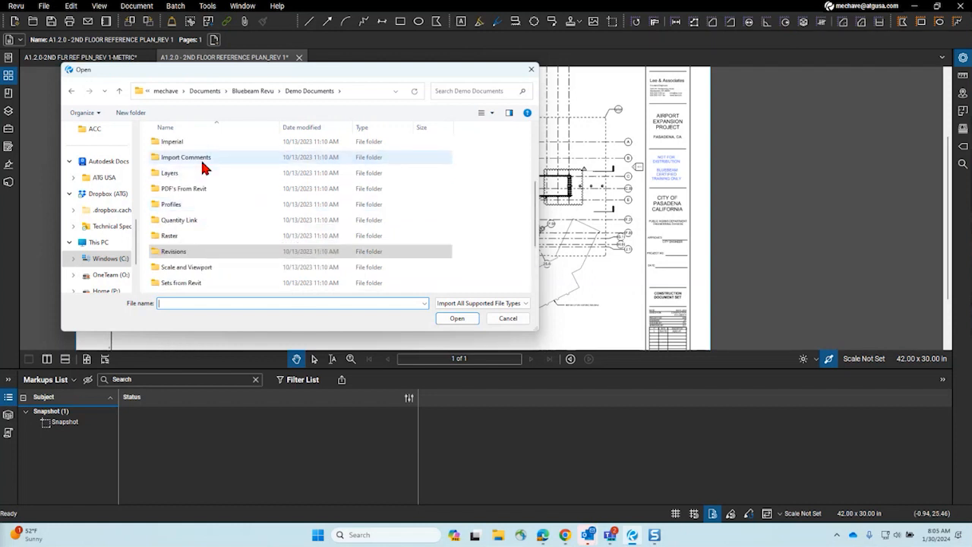
Step: In Import Comments, widen the Name column and select the 2ND FLOOR REFERENCE PLAN_ARCHITECT REVIEW PDF
double_click(204, 159)
left_click_drag(285, 123, 284, 127)
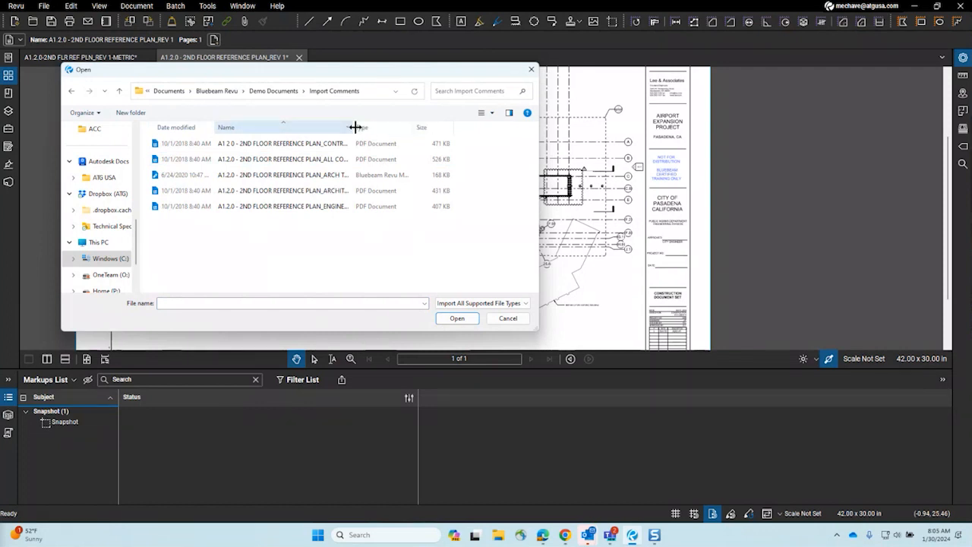
left_click(382, 175)
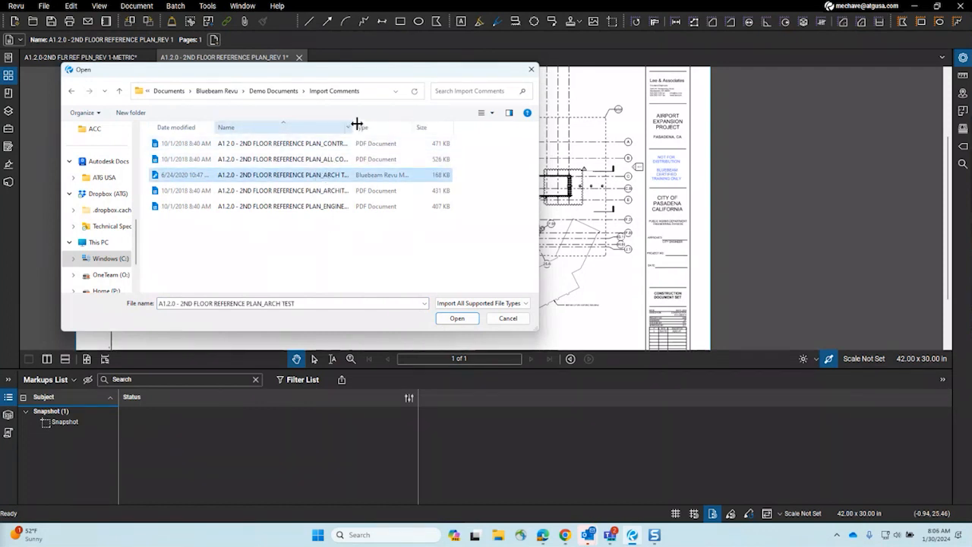
double_click(354, 124)
left_click(332, 192)
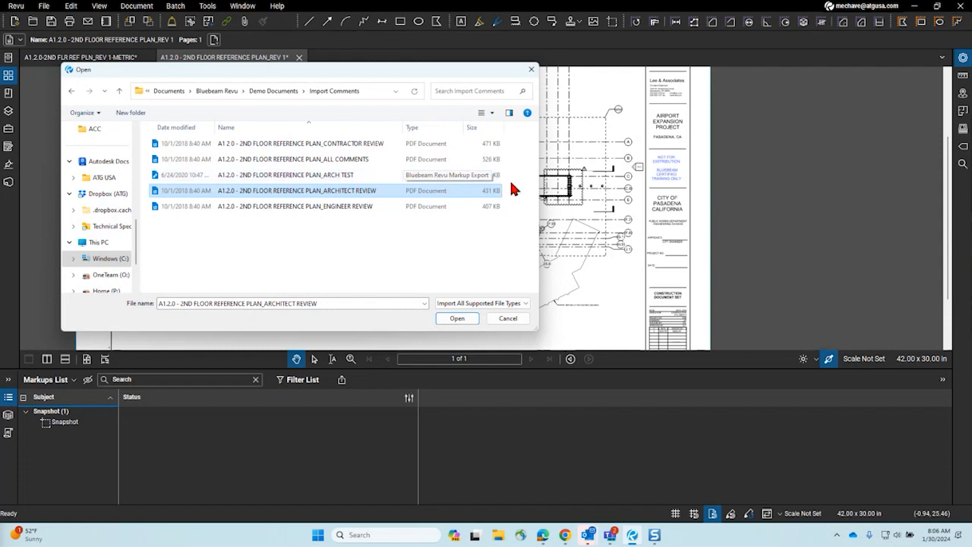
left_click_drag(540, 178, 666, 202)
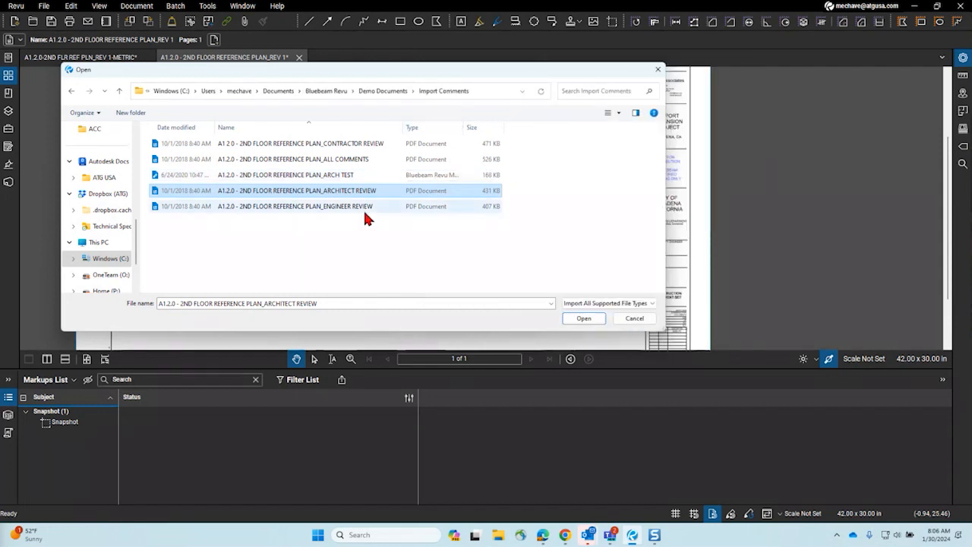
left_click(324, 208)
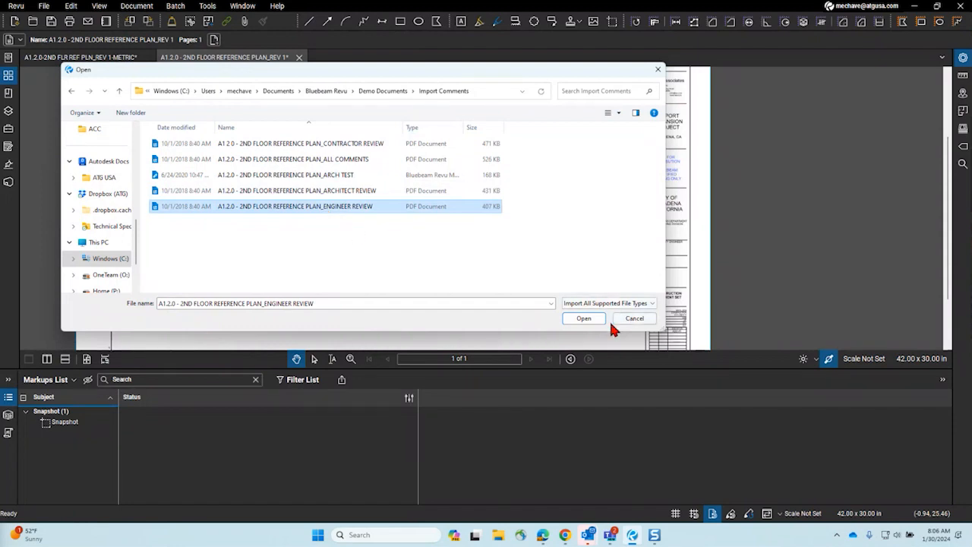
left_click(415, 190)
left_click(579, 320)
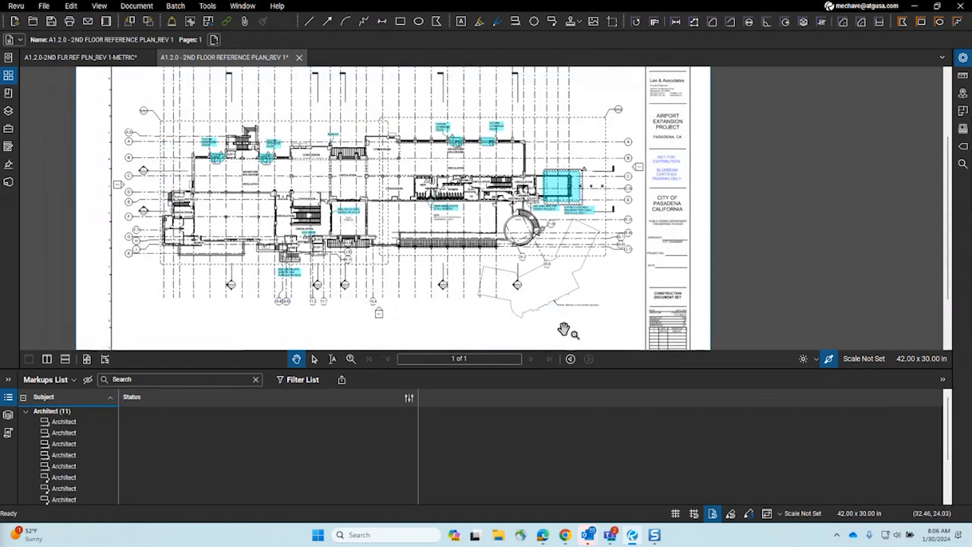
scroll(620, 216, "up", 3)
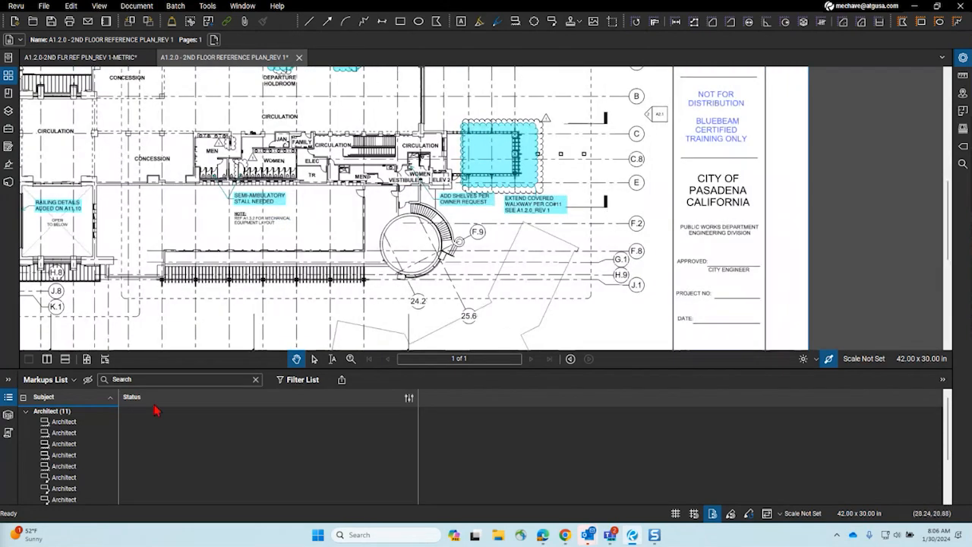
left_click(8, 399)
mouse_move(471, 289)
left_mouse_down()
mouse_move(577, 375)
mouse_move(699, 404)
left_mouse_up()
left_click_drag(565, 399, 601, 392)
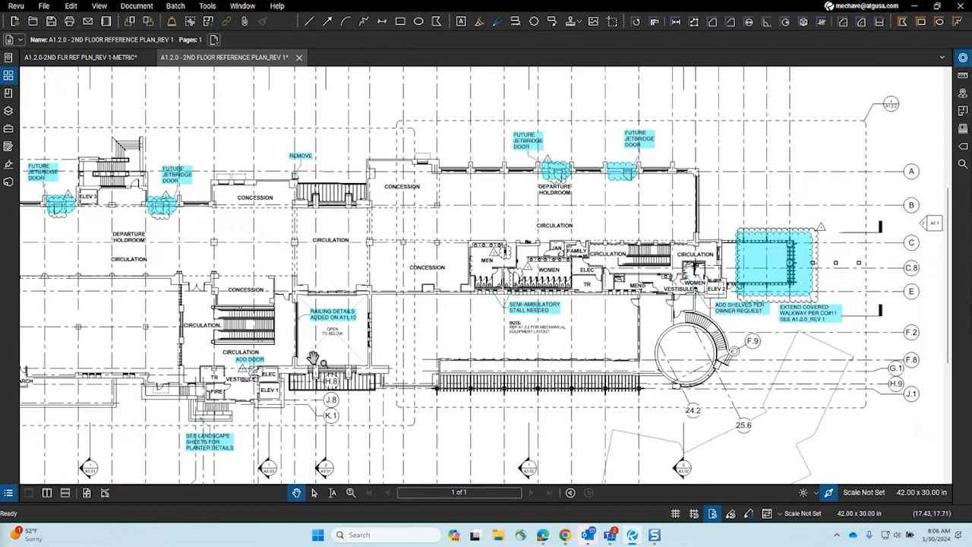
scroll(308, 335, "up", 5)
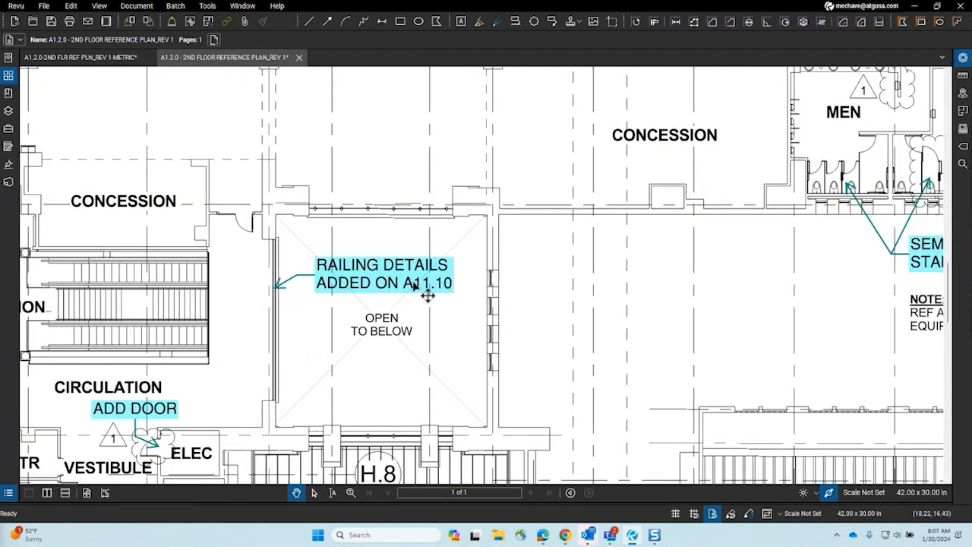
scroll(427, 297, "down", 5)
scroll(411, 347, "up", 5)
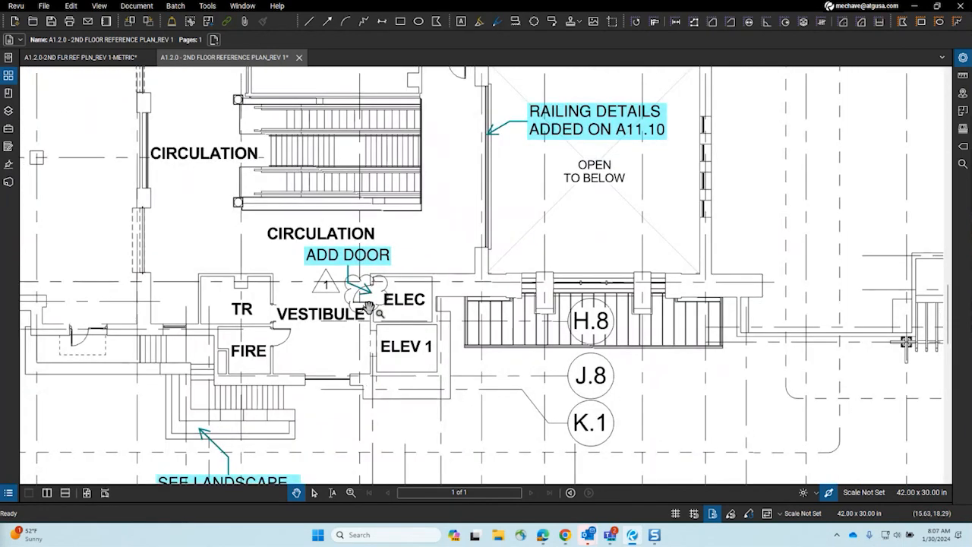
scroll(368, 306, "down", 5)
scroll(354, 386, "up", 5)
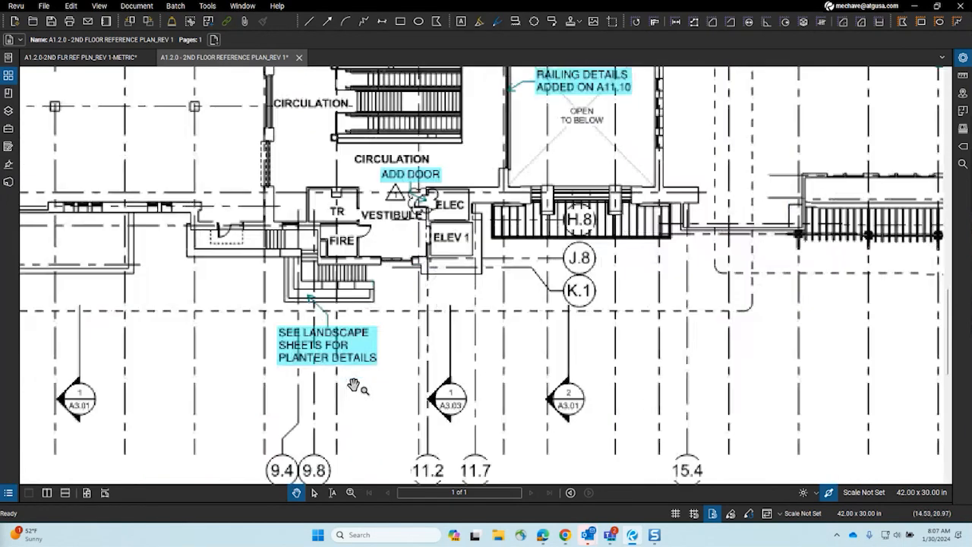
scroll(418, 395, "up", 2)
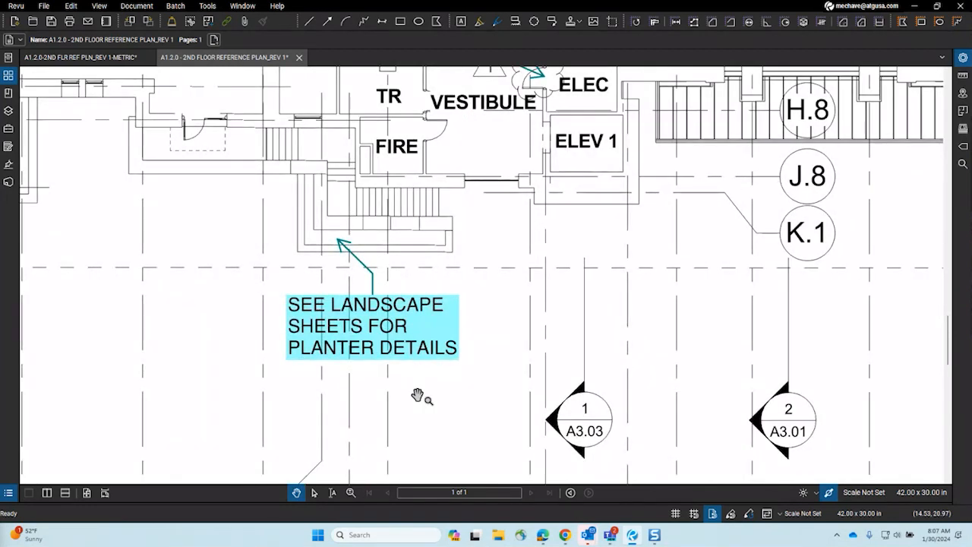
left_click(436, 335)
scroll(604, 218, "down", 6)
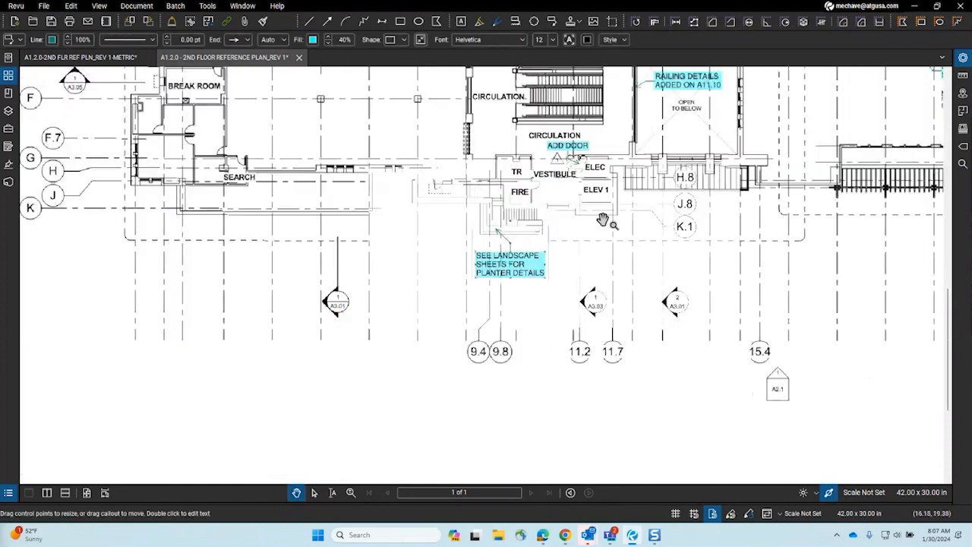
left_click_drag(606, 219, 567, 377)
scroll(334, 132, "up", 5)
left_click_drag(732, 289, 308, 264)
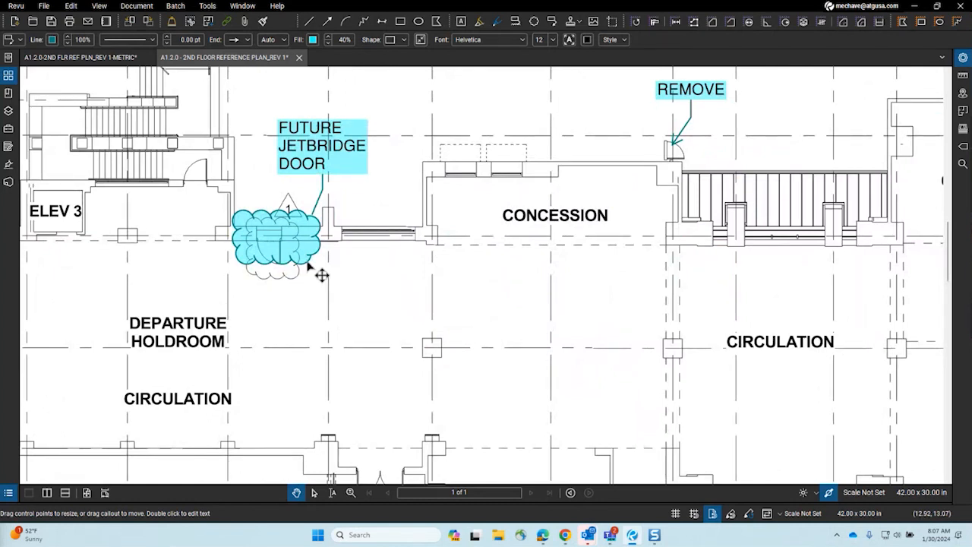
scroll(343, 221, "down", 5)
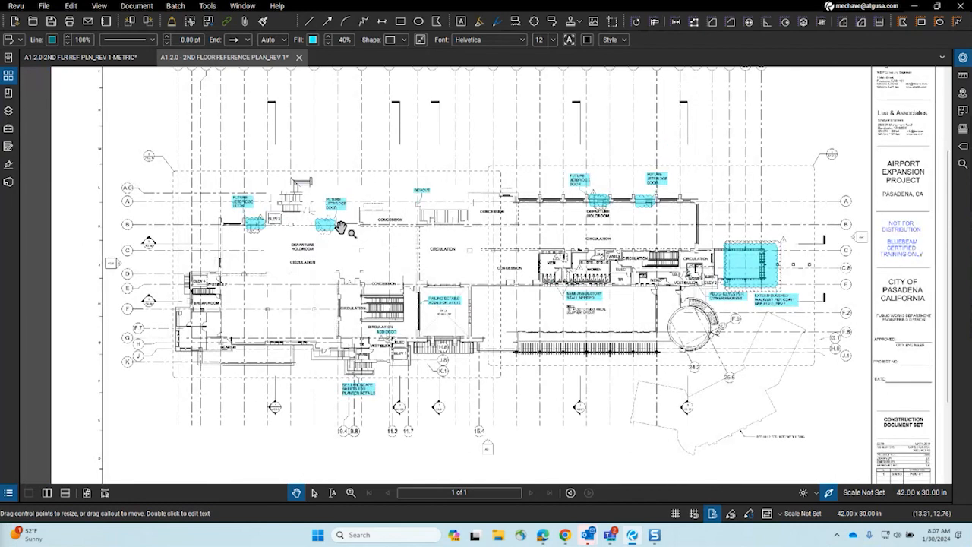
left_click_drag(666, 355, 410, 324)
mouse_move(419, 363)
left_mouse_down()
mouse_move(581, 322)
mouse_move(598, 305)
left_mouse_up()
scroll(505, 205, "up", 10)
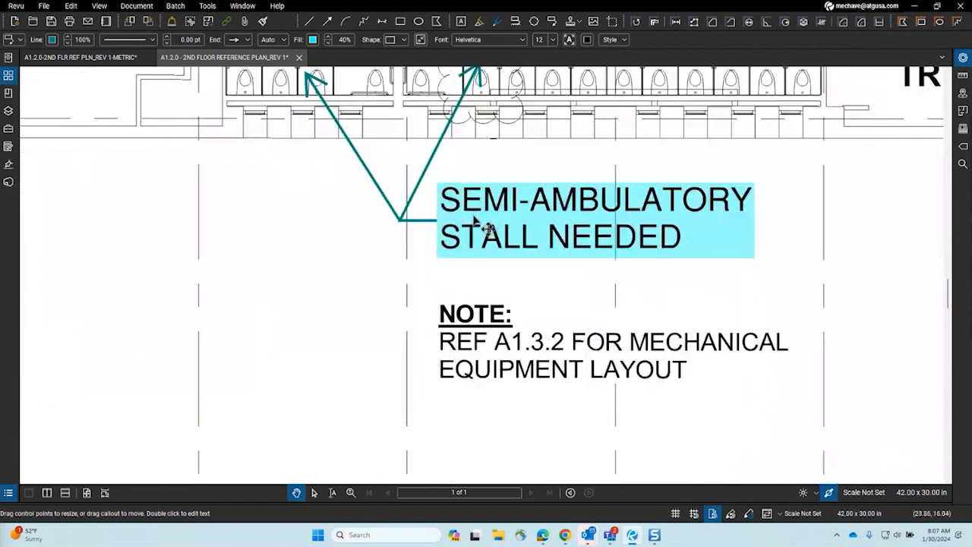
left_click_drag(483, 225, 491, 278)
left_click_drag(494, 212, 488, 263)
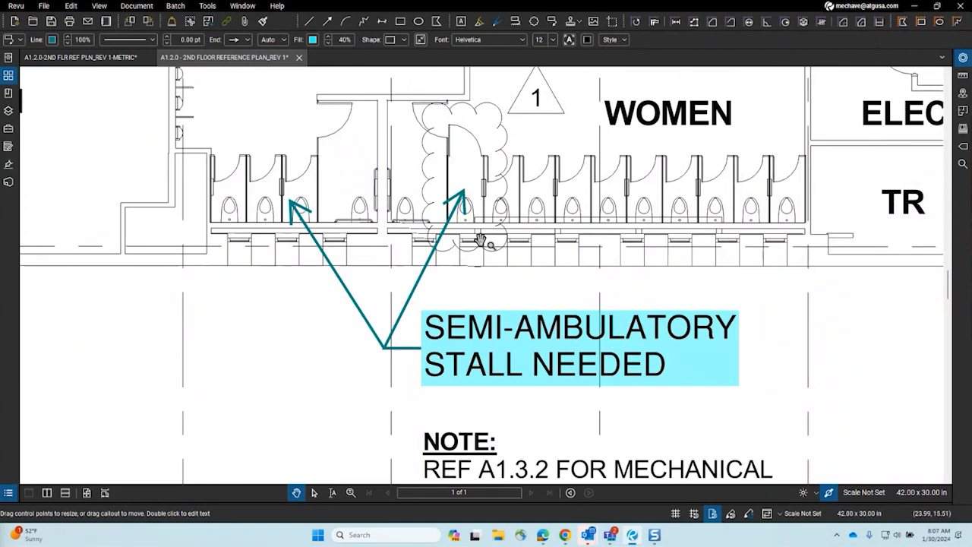
scroll(481, 241, "down", 8)
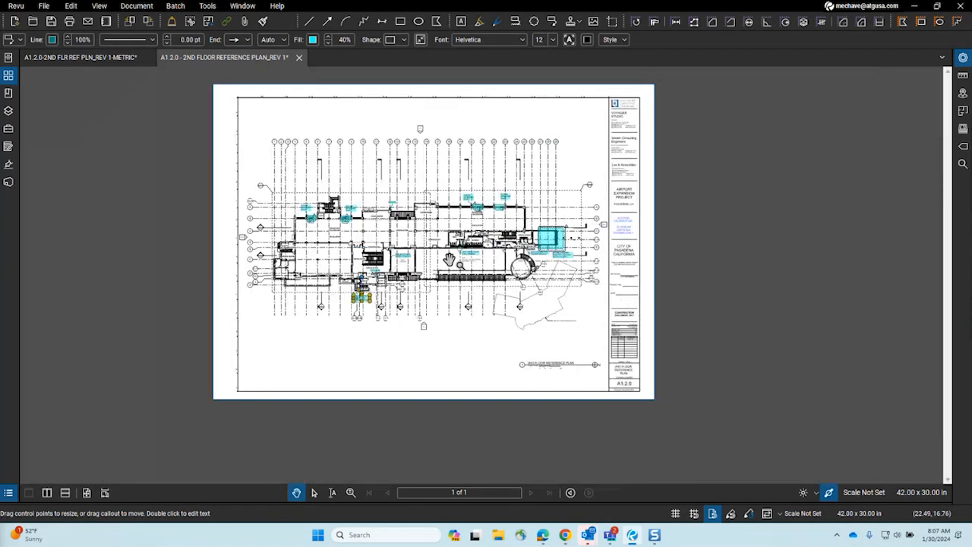
scroll(450, 260, "up", 3)
left_click_drag(354, 252, 403, 257)
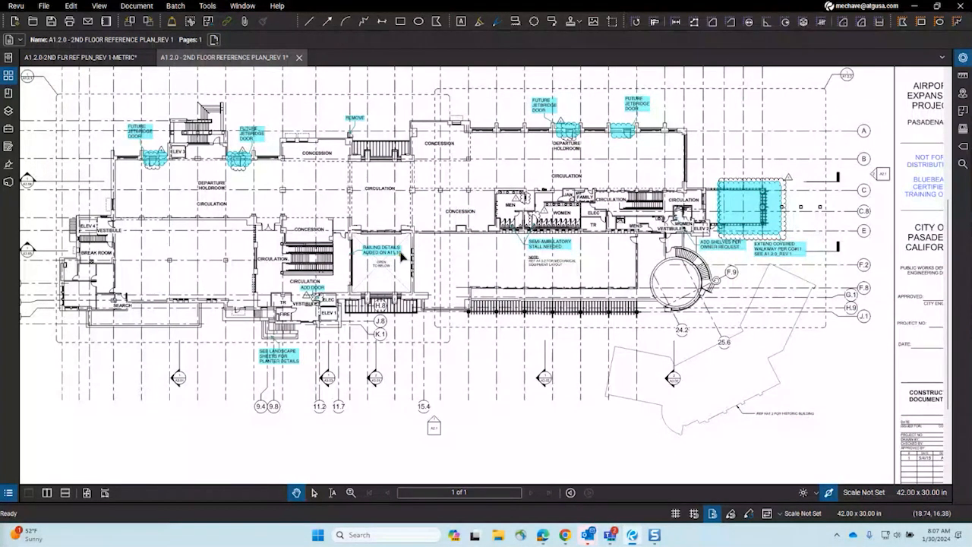
Step: Undo the 11 imported Architect markups so only the Snapshot remains in the Markups List
left_click_drag(252, 263, 314, 259)
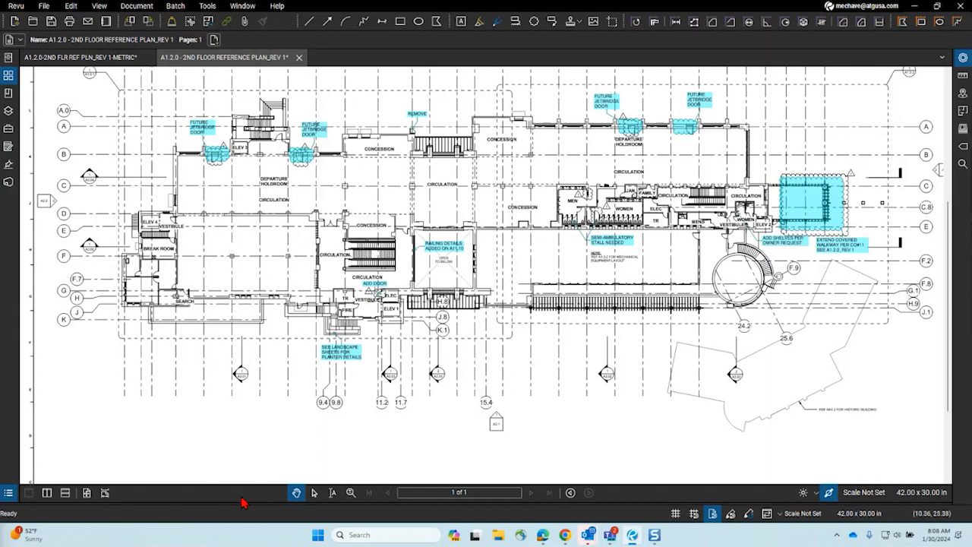
left_click_drag(243, 501, 243, 418)
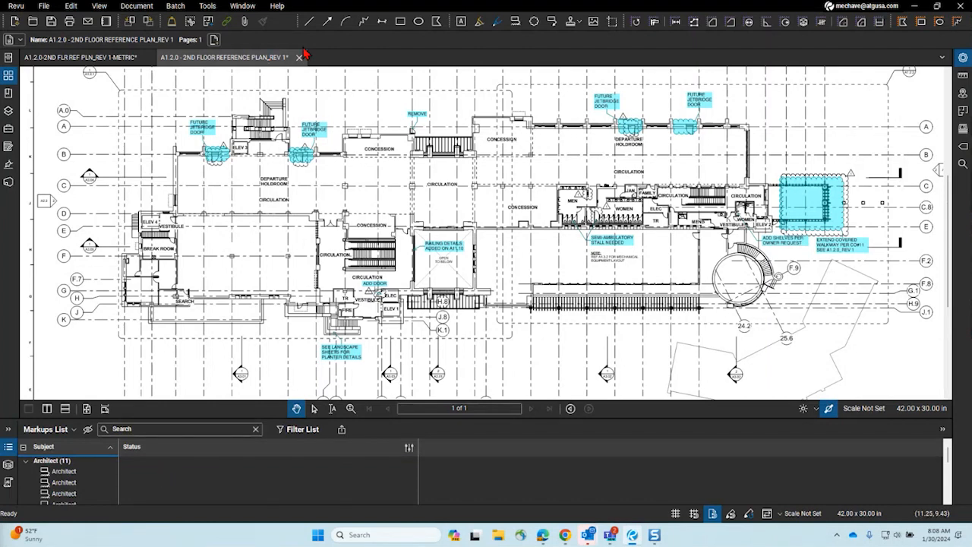
key("ctrl+z")
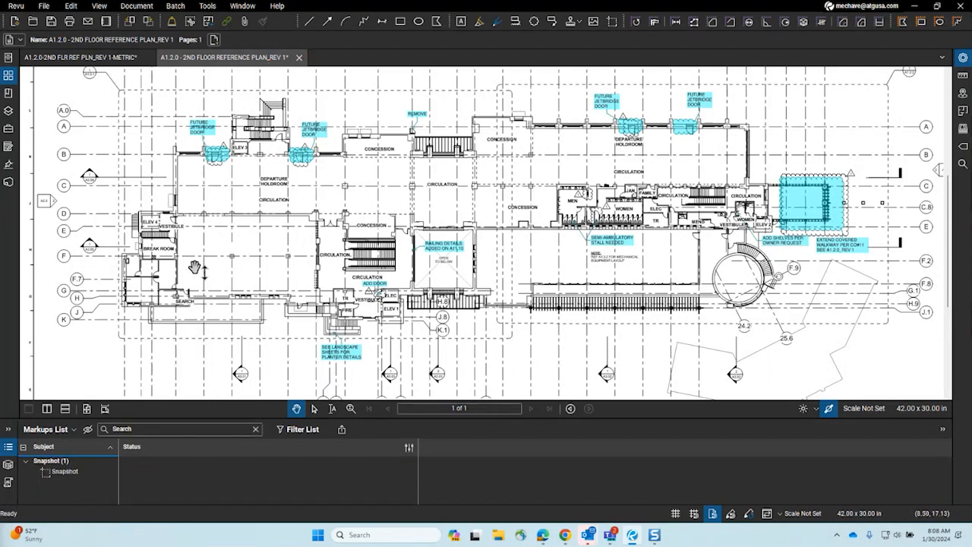
Step: Use File > Open and browse into the Documents > Bluebeam Revu folder
left_click(44, 8)
left_click(59, 45)
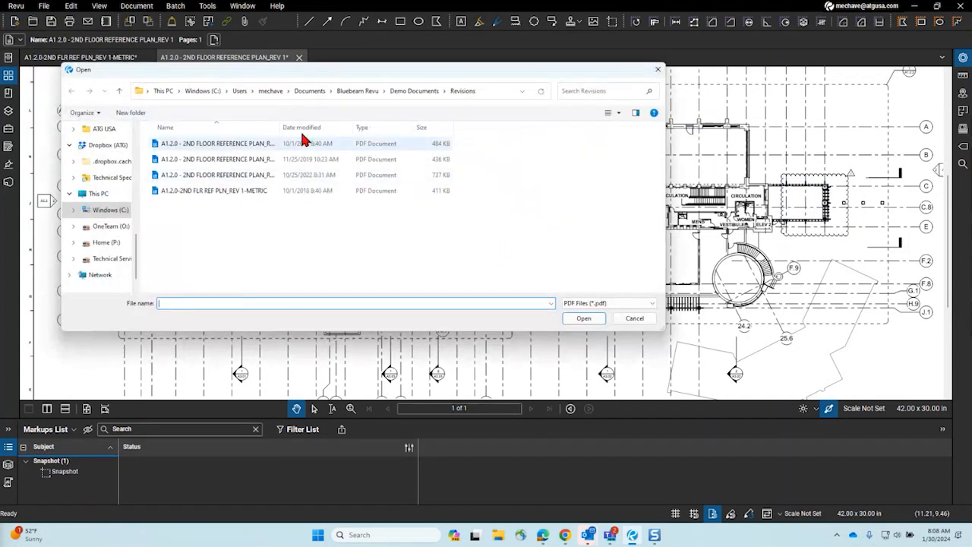
left_click(305, 92)
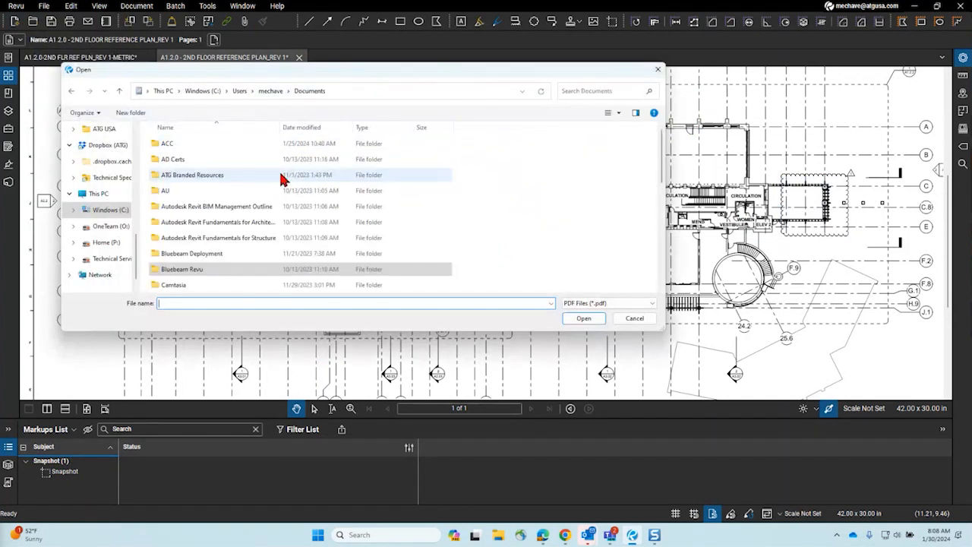
double_click(194, 269)
scroll(230, 217, "down", 2)
scroll(231, 222, "down", 3)
scroll(232, 222, "down", 3)
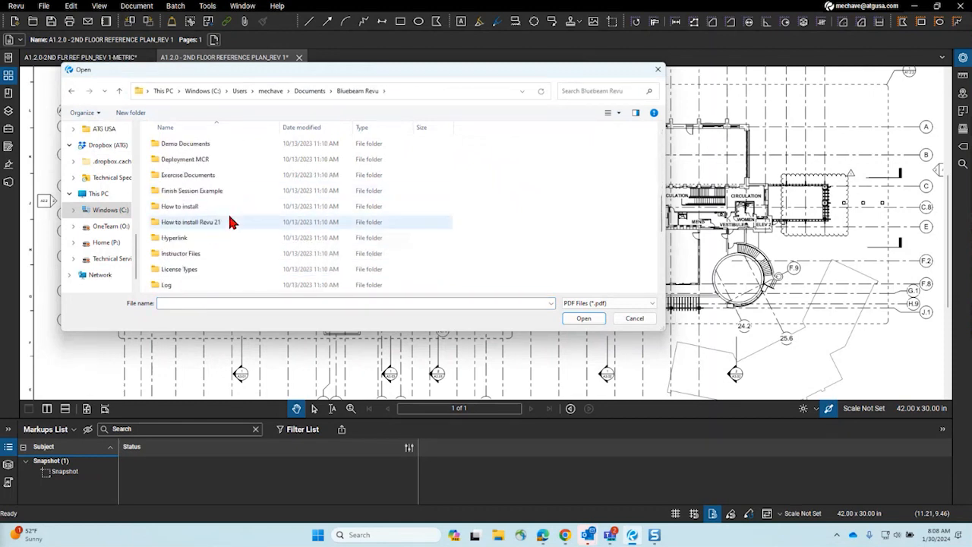
scroll(232, 224, "up", 6)
scroll(232, 223, "down", 6)
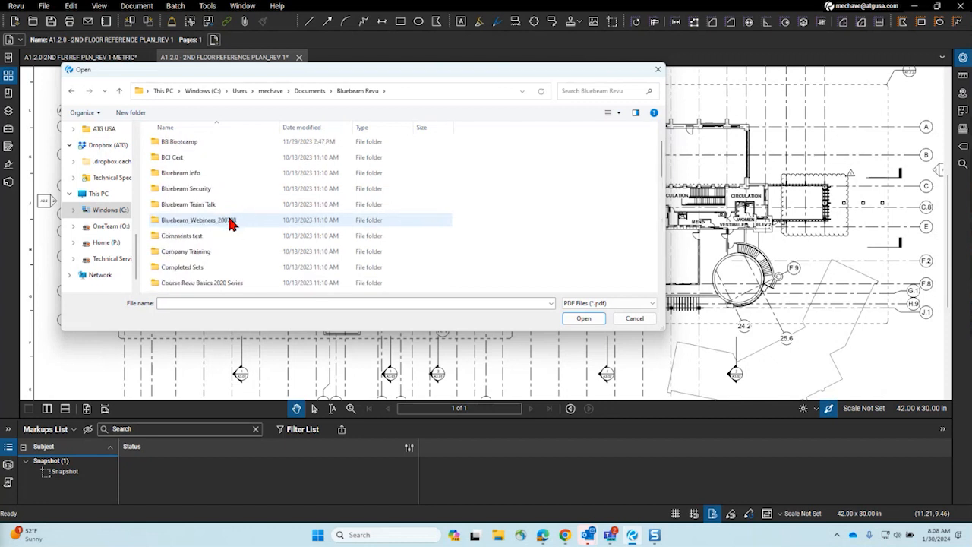
scroll(232, 224, "up", 6)
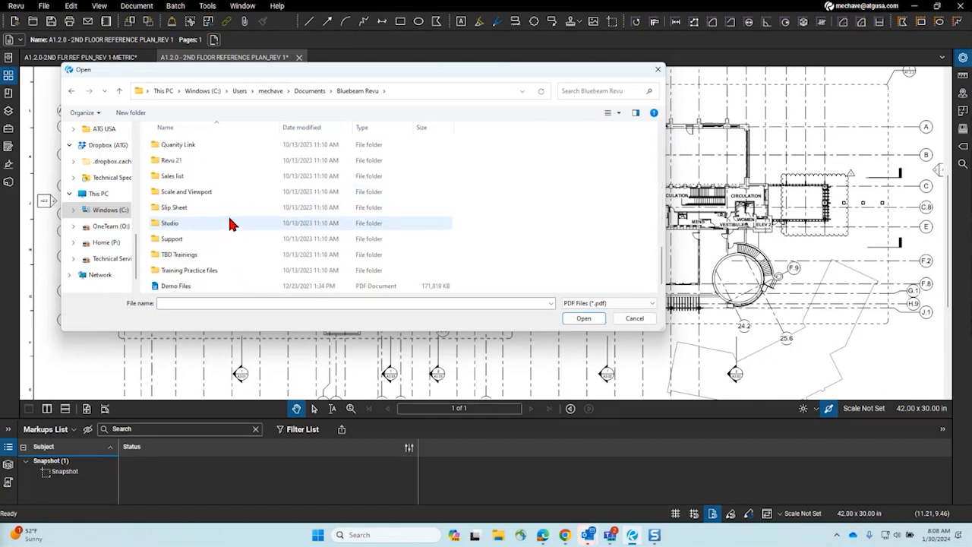
scroll(232, 223, "down", 2)
key("i")
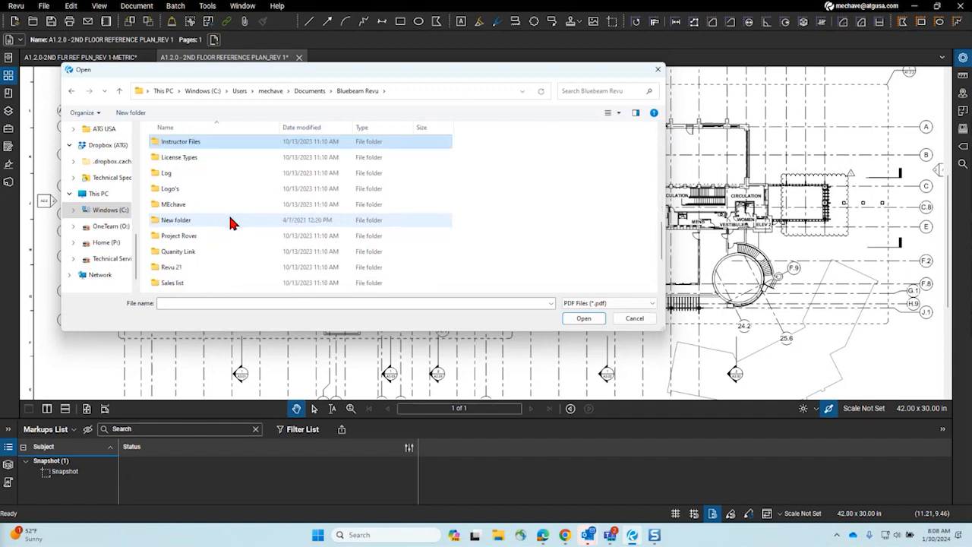
scroll(232, 163, "up", 1)
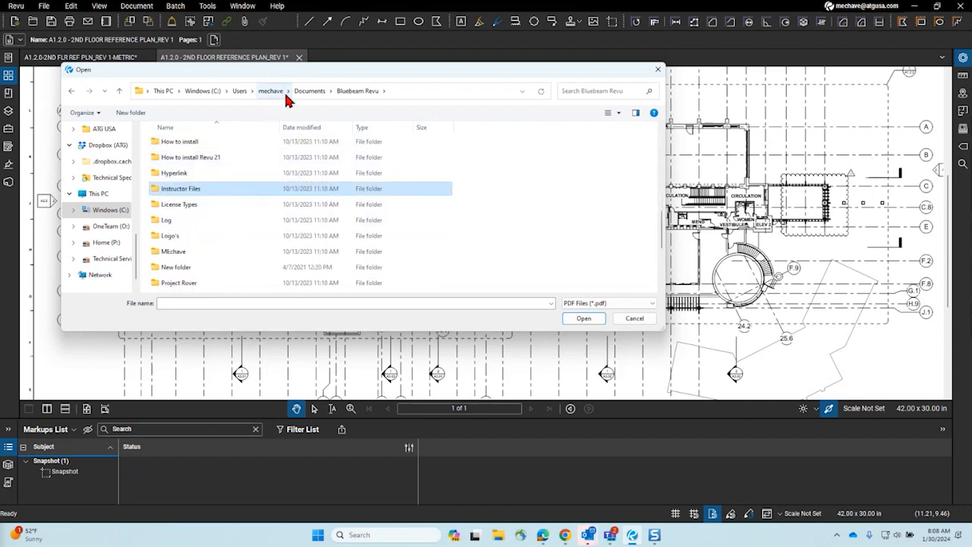
Step: Go into Demo Documents > Import Comments and select the ARCHITECT REVIEW PDF
left_click(350, 92)
scroll(261, 211, "down", 2)
scroll(253, 224, "up", 4)
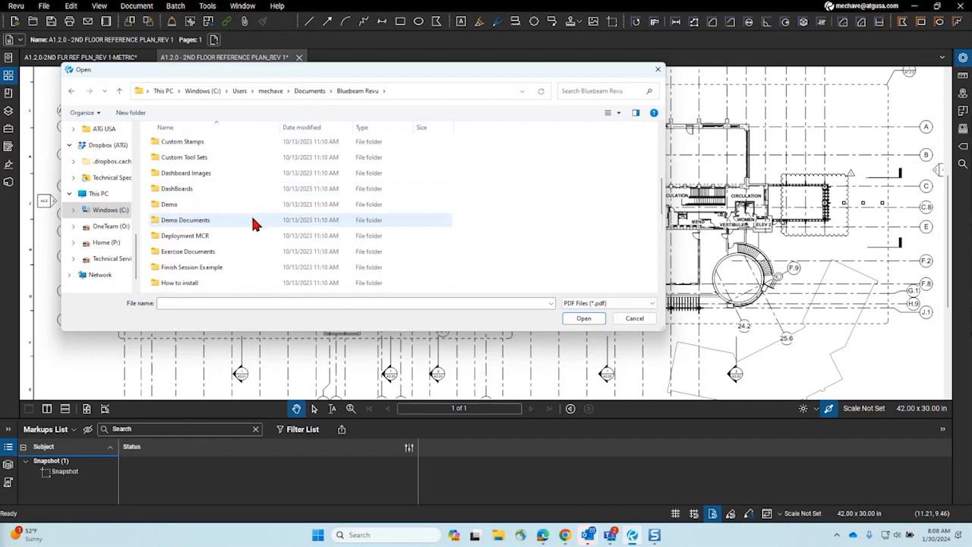
left_click(218, 253)
double_click(217, 270)
left_click(228, 254)
double_click(182, 287)
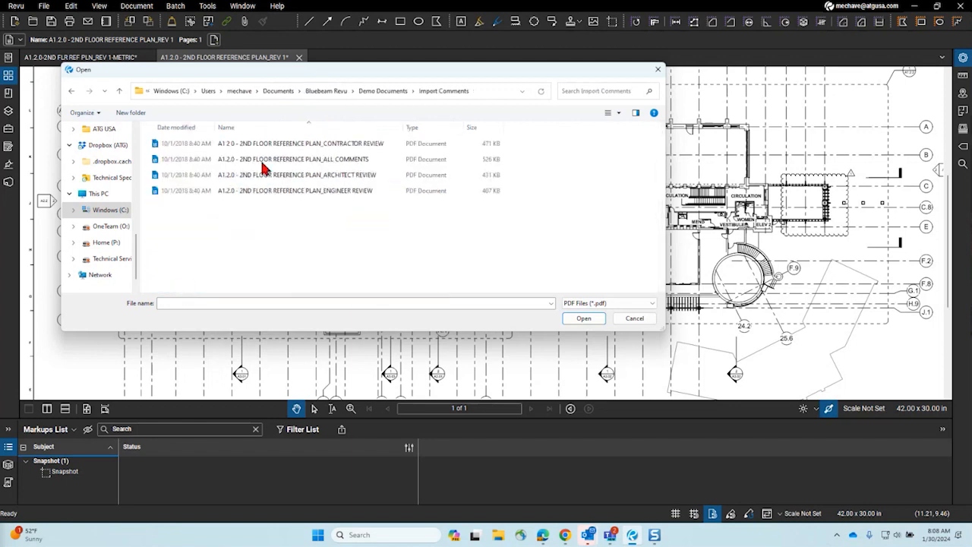
left_click(319, 176)
Step: Open the ARCHITECT REVIEW PDF and set the first Architect markup's status to Accepted
left_click(585, 319)
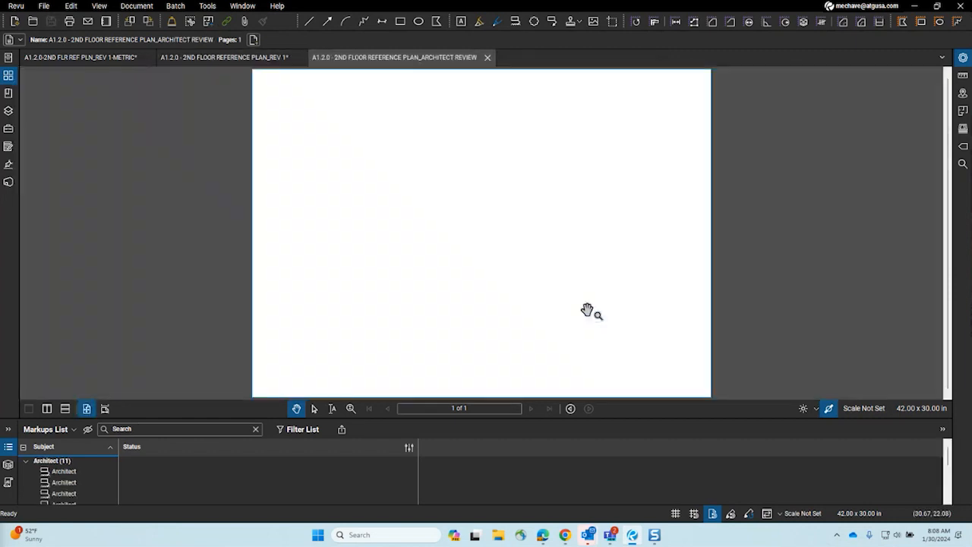
scroll(418, 299, "up", 3)
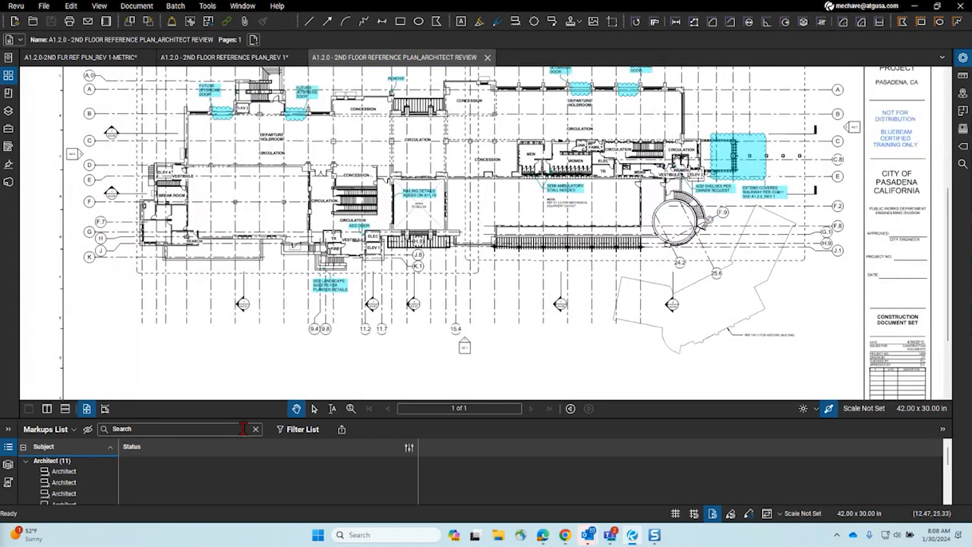
left_click_drag(275, 420, 276, 325)
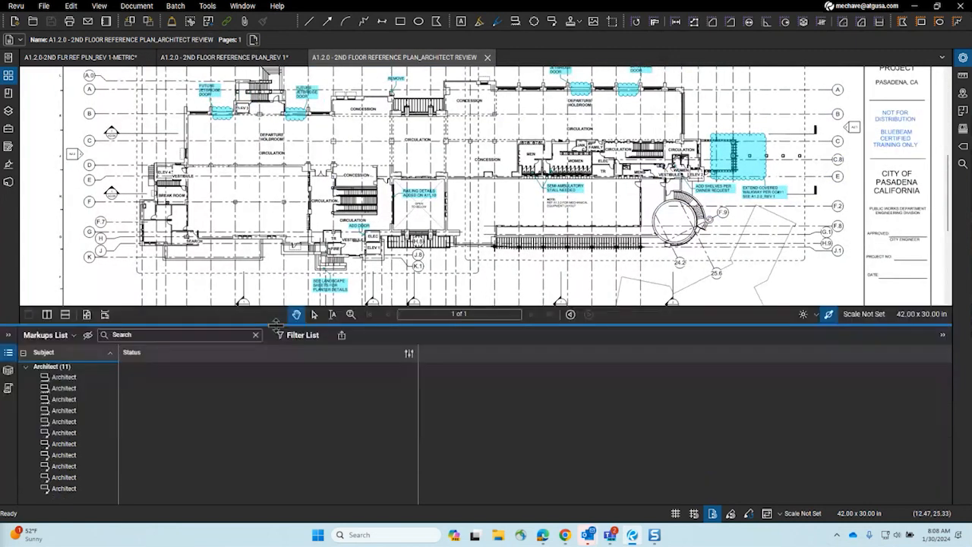
left_click(173, 378)
mouse_move(173, 388)
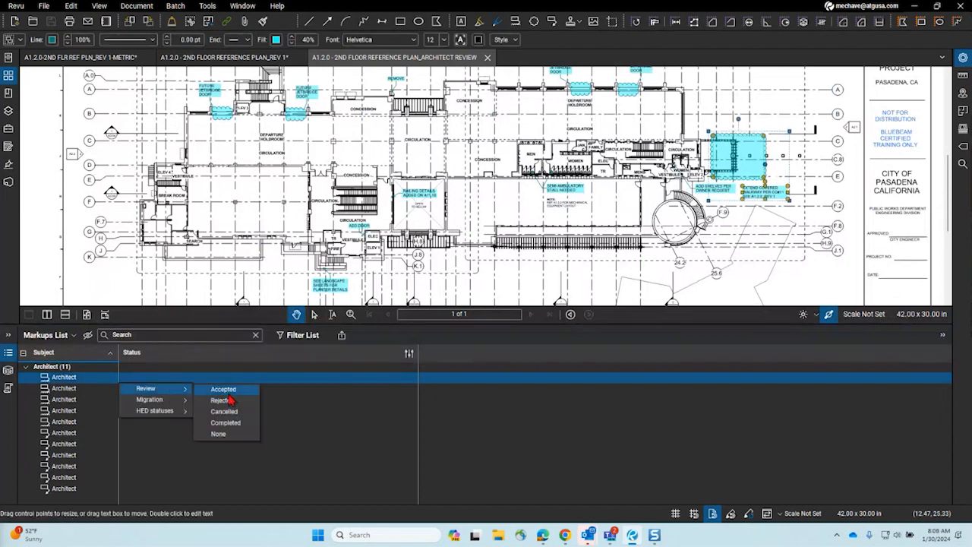
left_click(224, 388)
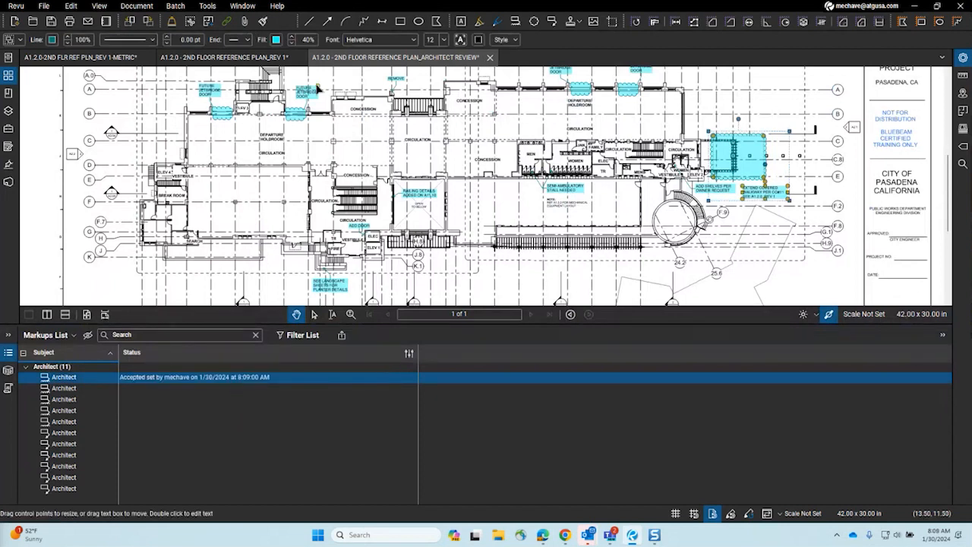
Step: Save the ARCHITECT REVIEW PDF and close its tab
right_click(351, 59)
left_click(384, 65)
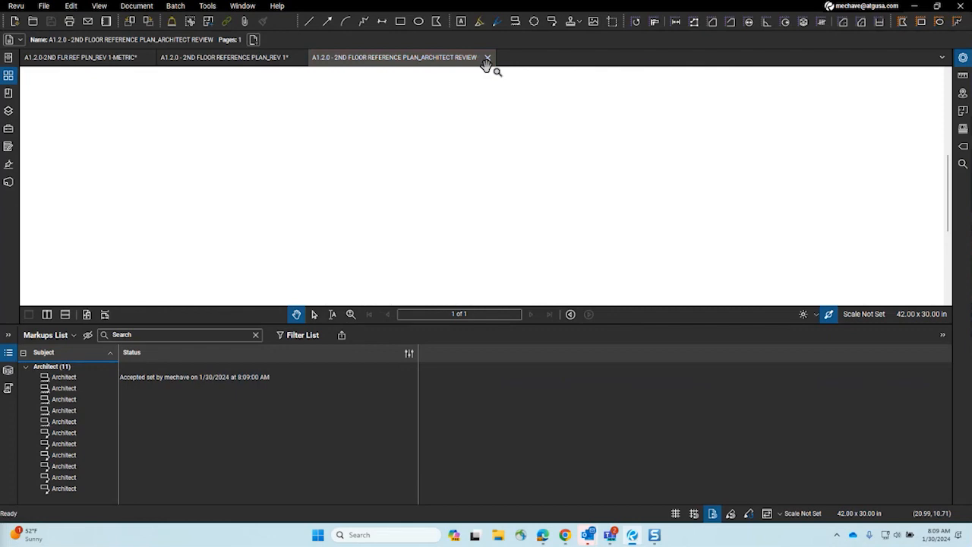
left_click(489, 60)
Step: Shrink the markups list on the REV 1 plan and bring up the Markups List options
scroll(380, 114, "down", 3)
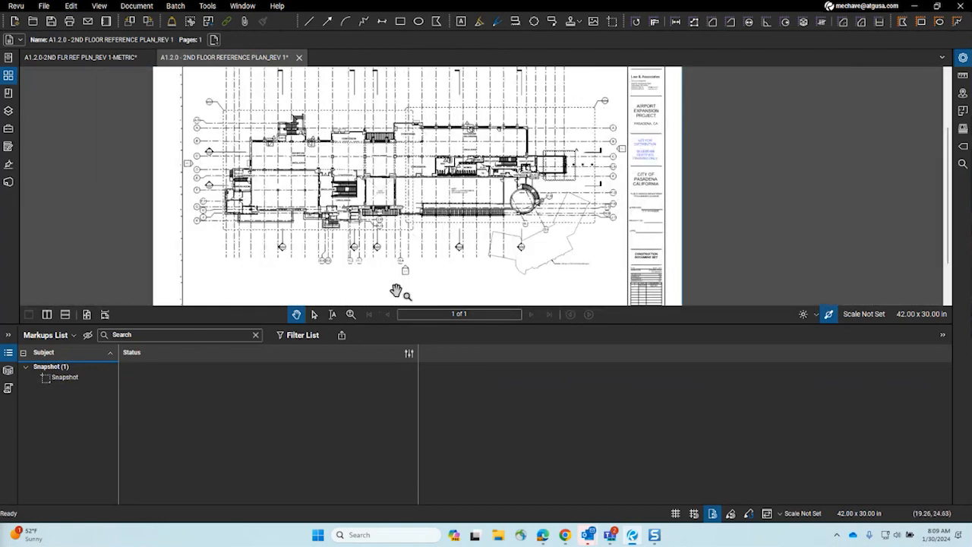
left_click_drag(400, 325, 397, 403)
scroll(411, 250, "up", 5)
scroll(412, 262, "down", 2)
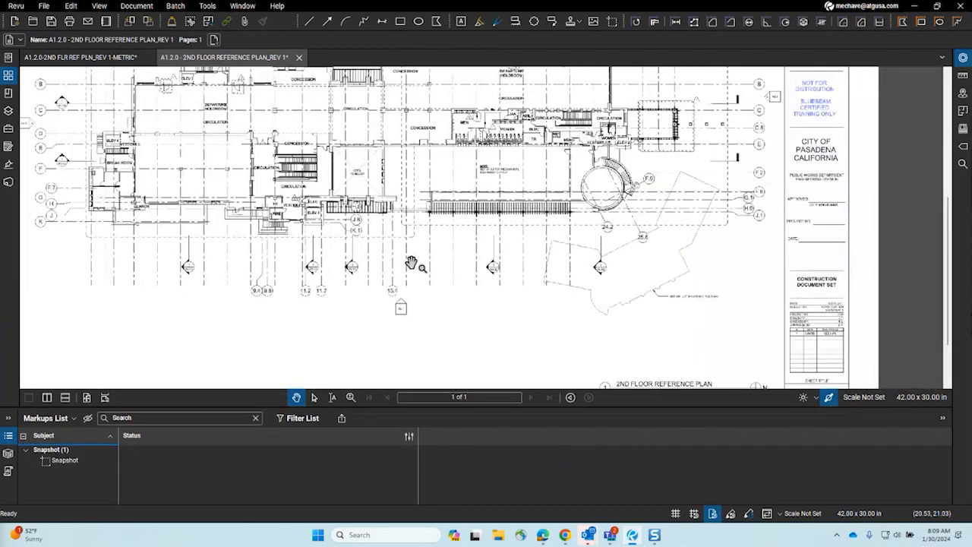
left_click(56, 418)
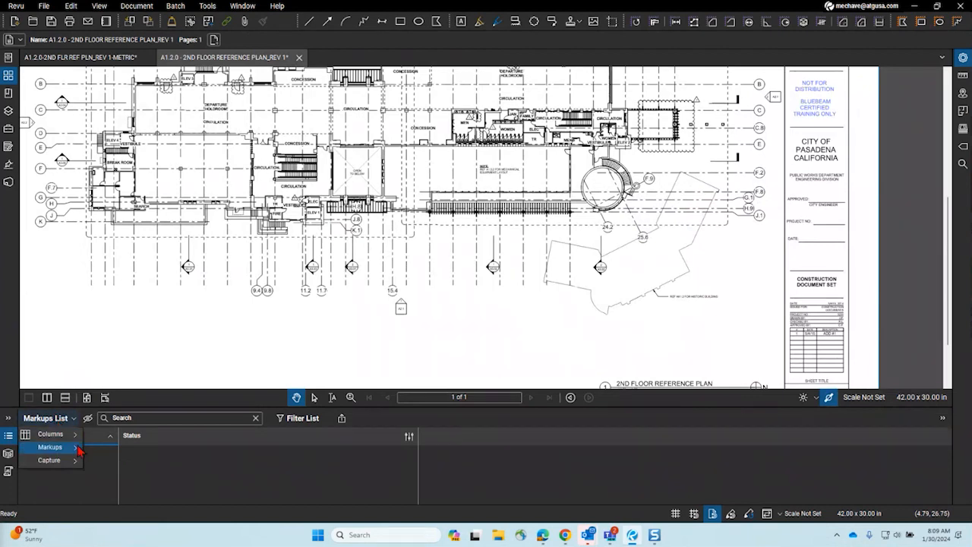
mouse_move(72, 448)
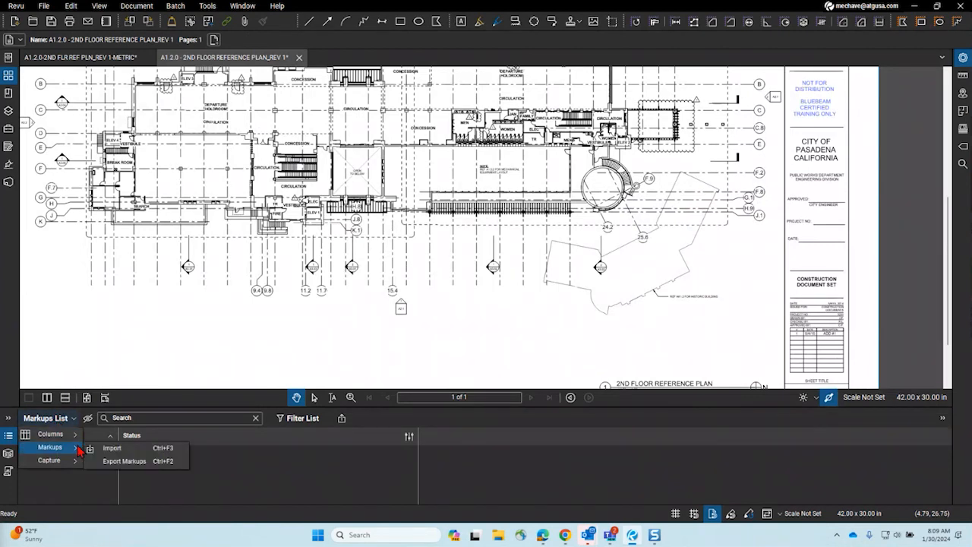
Step: Import the ARCHITECT REVIEW markups from Import Comments onto the REV 1 plan, then close the Manage Status options
left_click(120, 448)
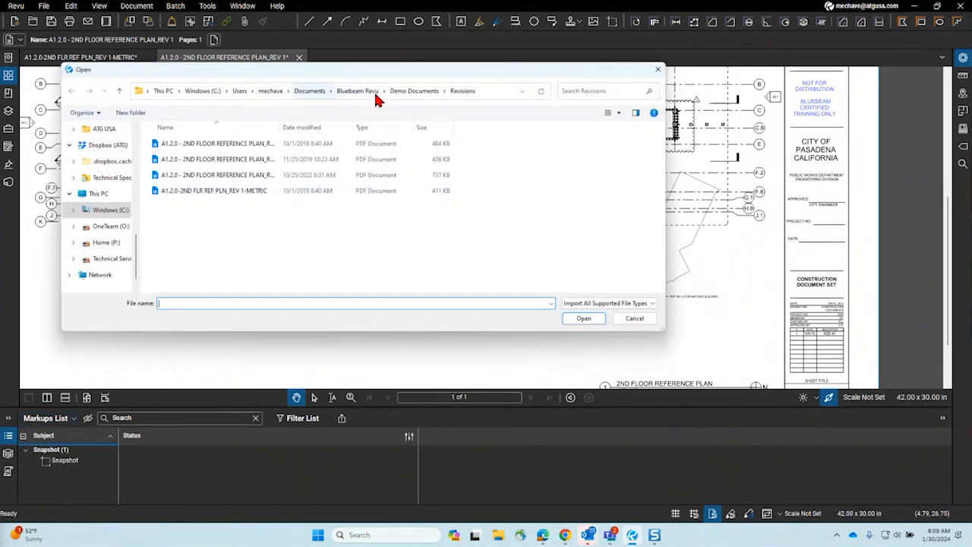
left_click(403, 91)
double_click(228, 191)
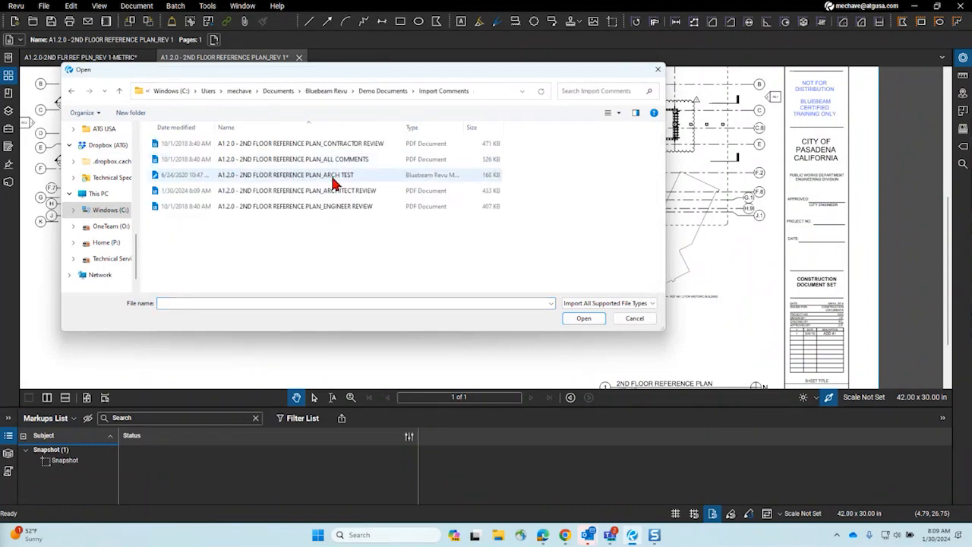
left_click(380, 191)
left_click(585, 319)
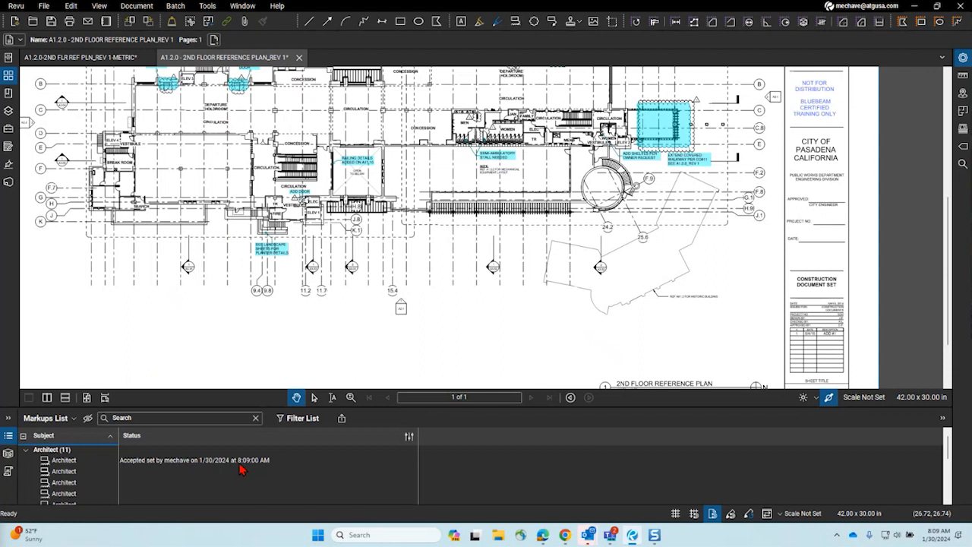
left_click(409, 436)
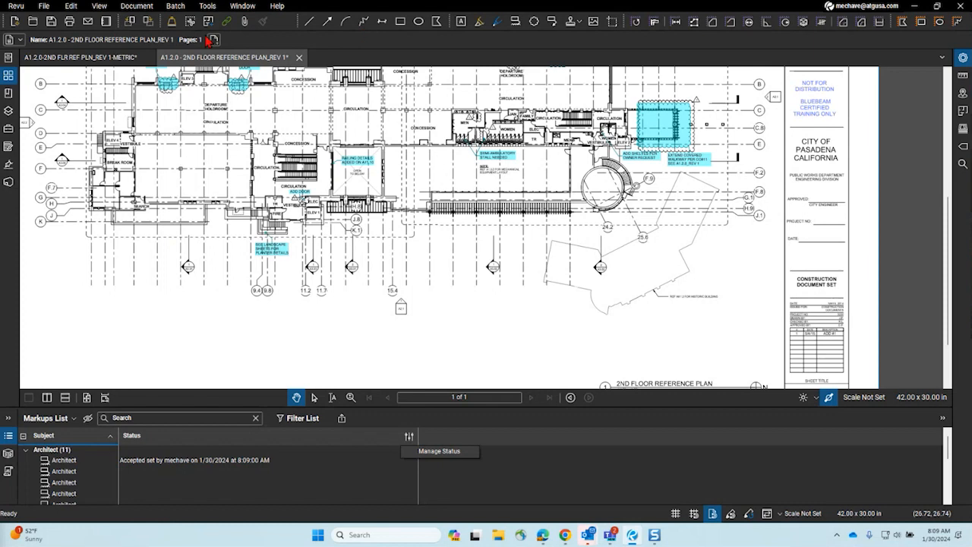
left_click(452, 425)
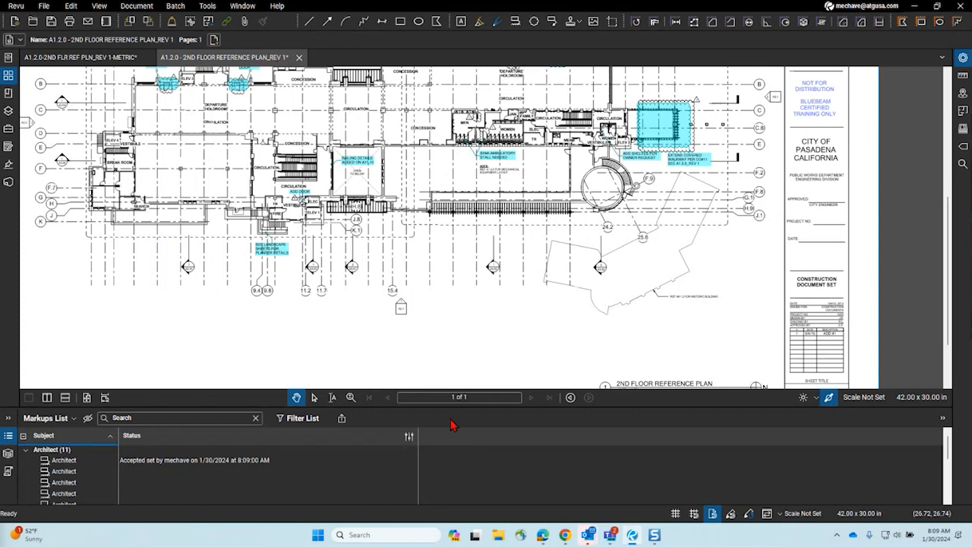
Step: Join the DEMO SESSION Studio session, continuing past the attendee access warning
left_click(8, 182)
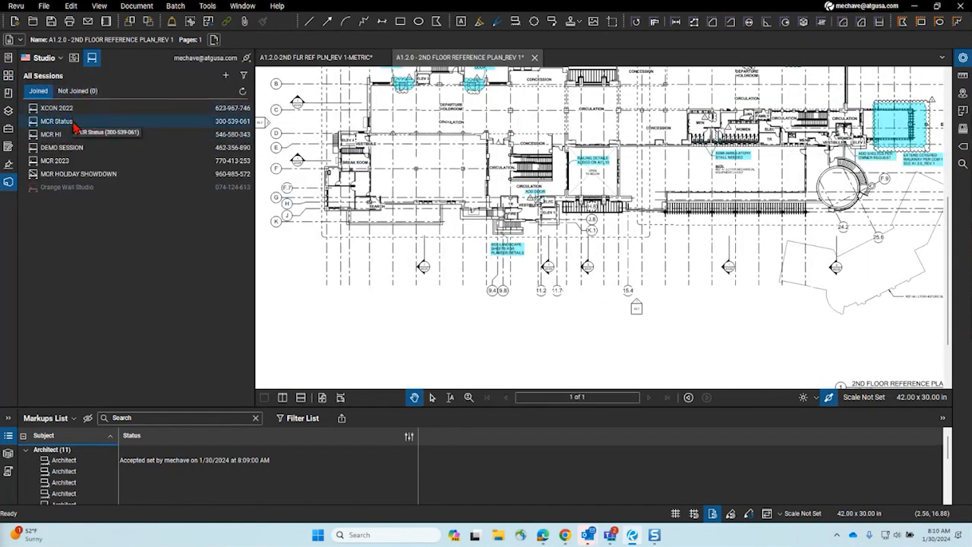
double_click(80, 155)
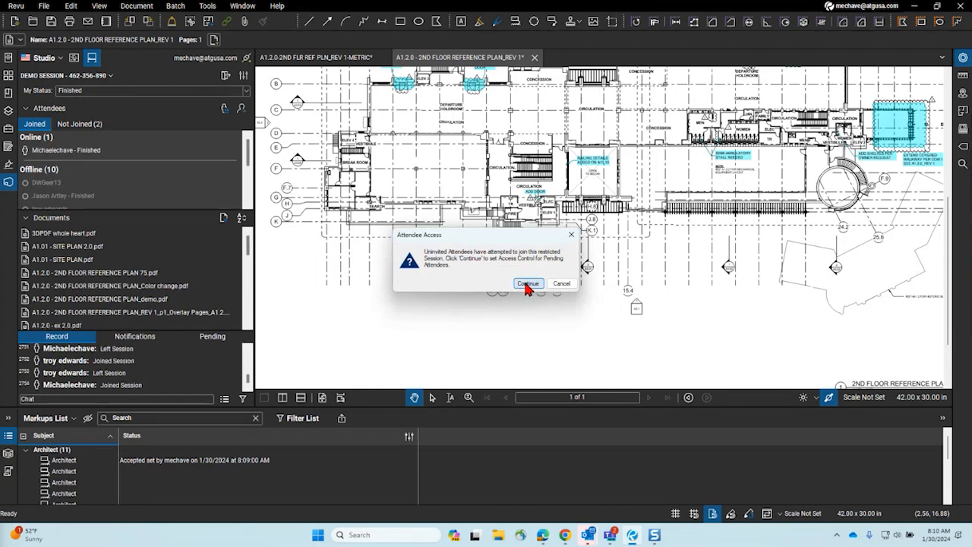
left_click(527, 283)
left_click(549, 348)
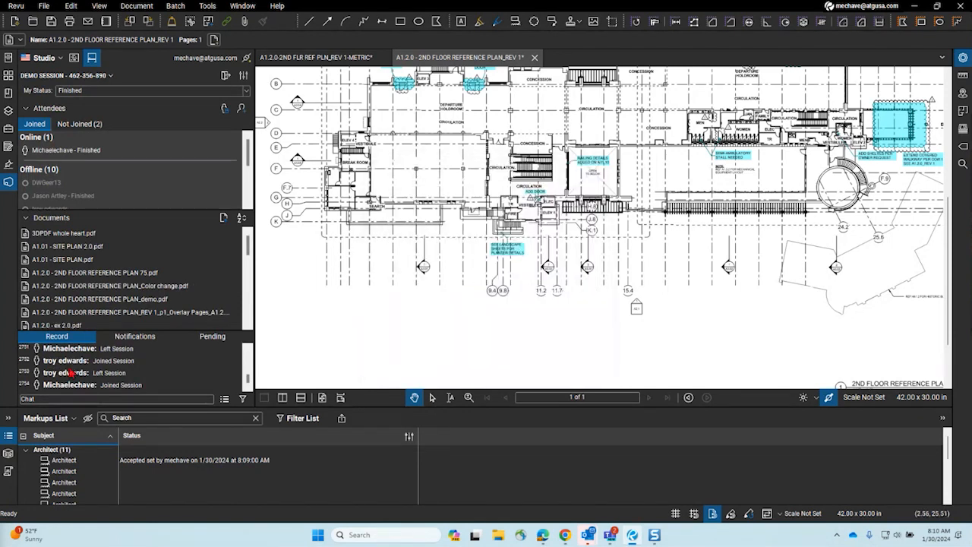
Step: Open the session's A1.01 - SITE PLAN.pdf and look over its markups list
double_click(106, 261)
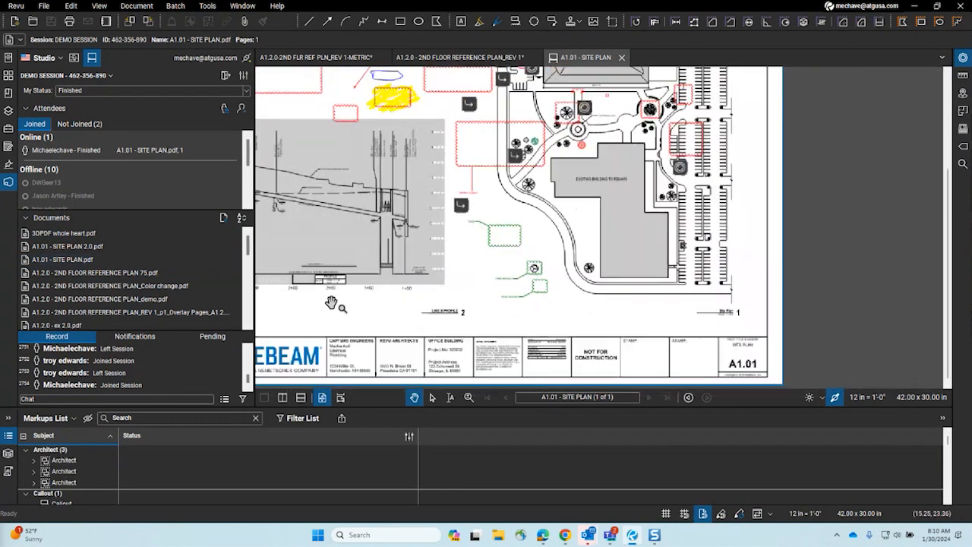
left_click(64, 420)
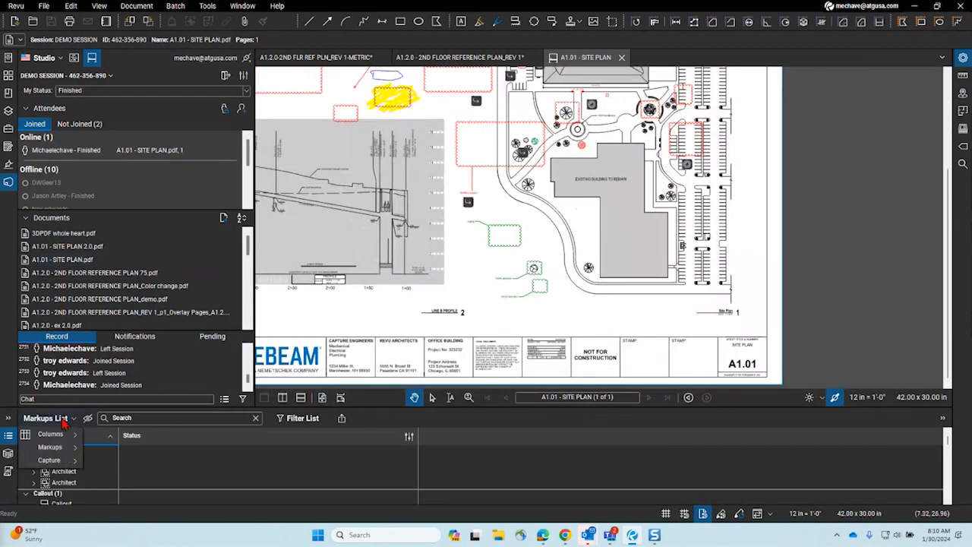
mouse_move(57, 448)
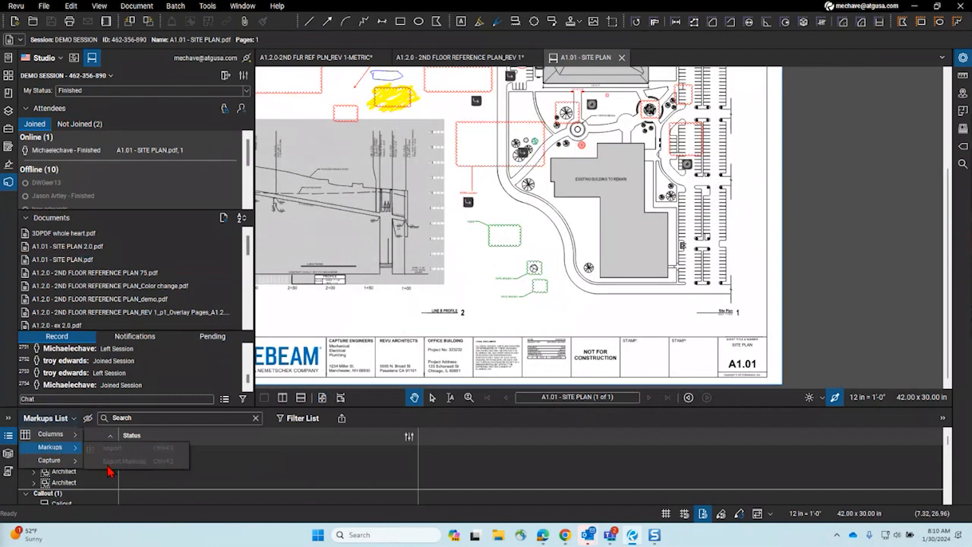
left_click(476, 282)
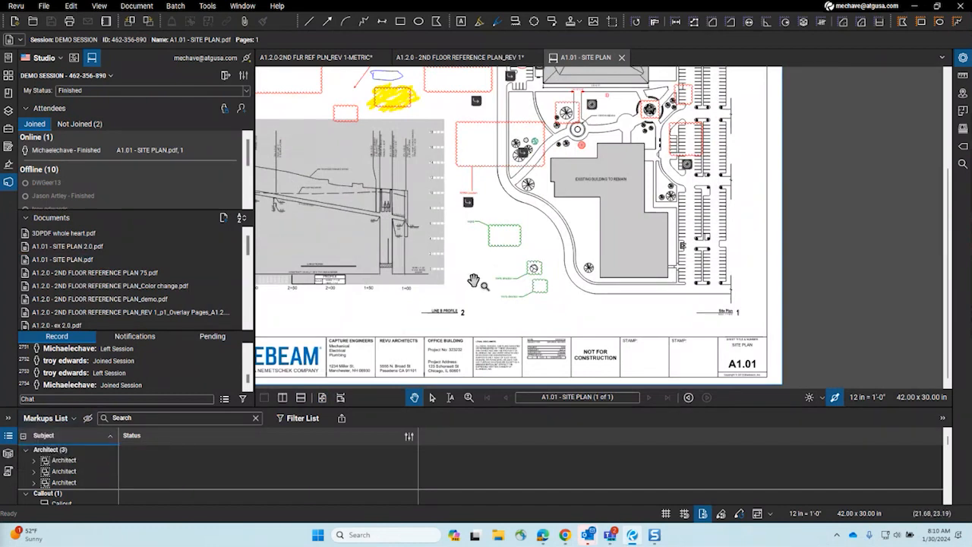
scroll(473, 281, "down", 5)
scroll(473, 281, "up", 2)
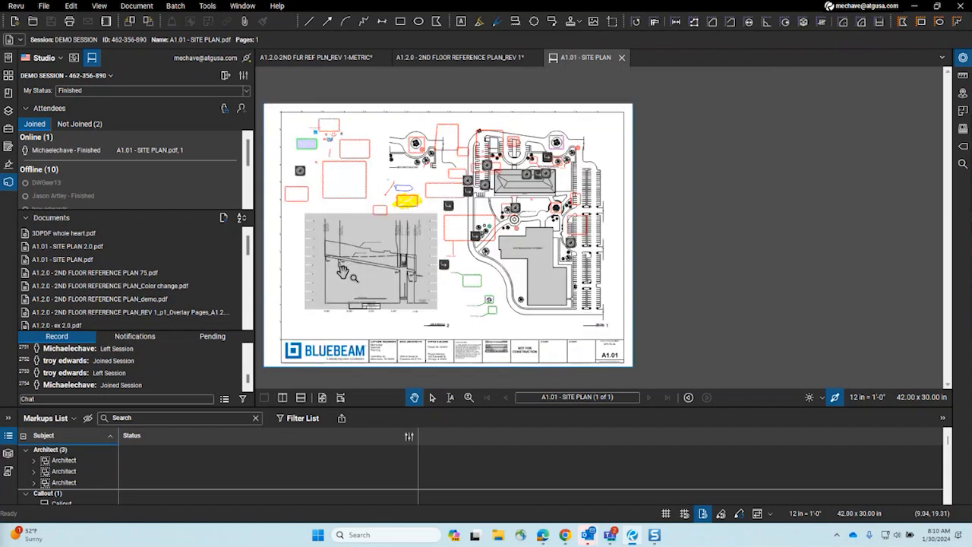
double_click(53, 235)
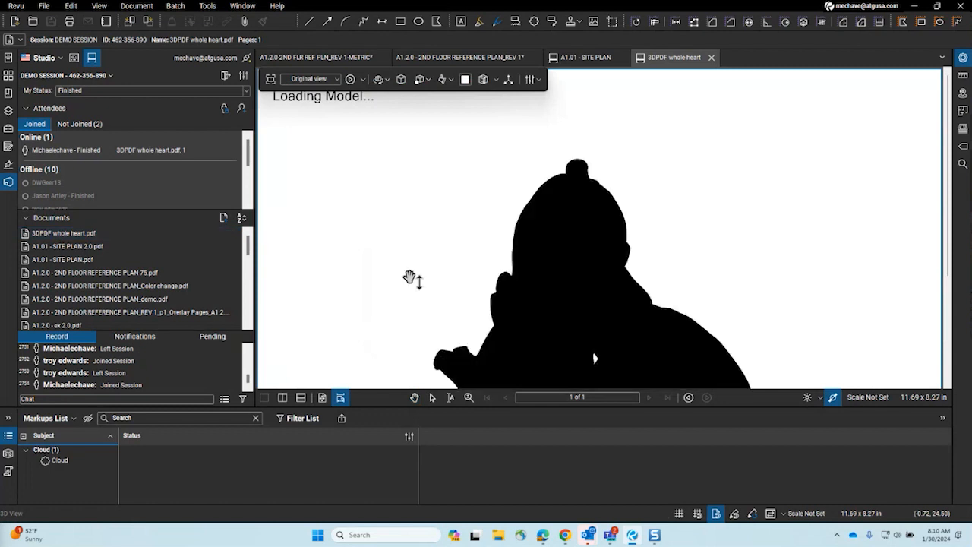
left_click(559, 288)
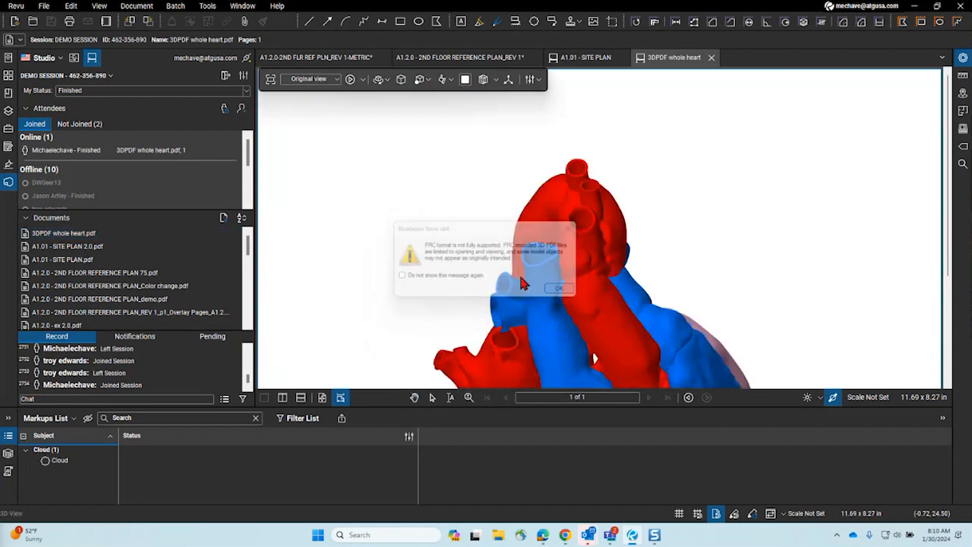
scroll(422, 195, "down", 5)
left_click_drag(561, 328, 321, 217)
mouse_move(399, 247)
left_mouse_down()
mouse_move(381, 237)
mouse_move(524, 319)
mouse_move(542, 217)
mouse_move(506, 245)
mouse_move(543, 199)
mouse_move(426, 342)
mouse_move(444, 279)
left_mouse_up()
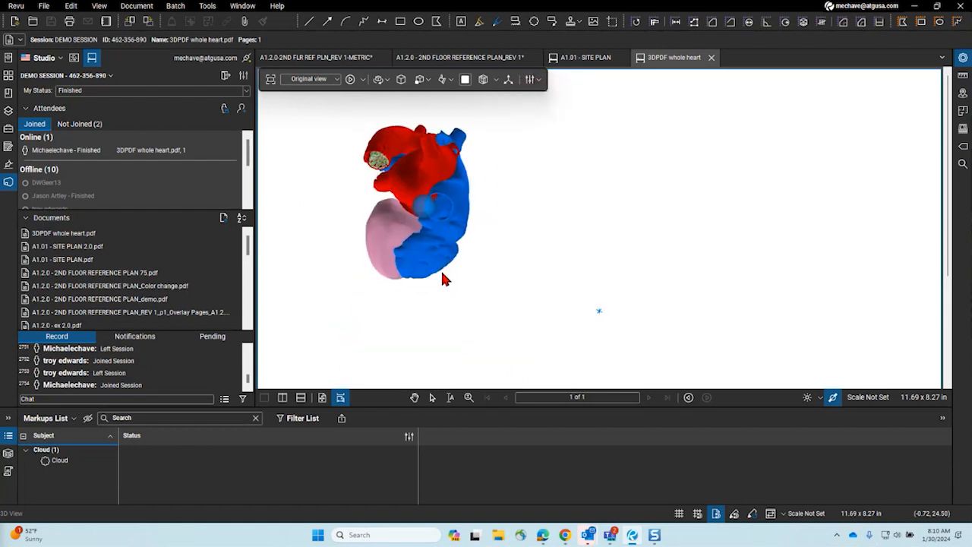
left_click(380, 168)
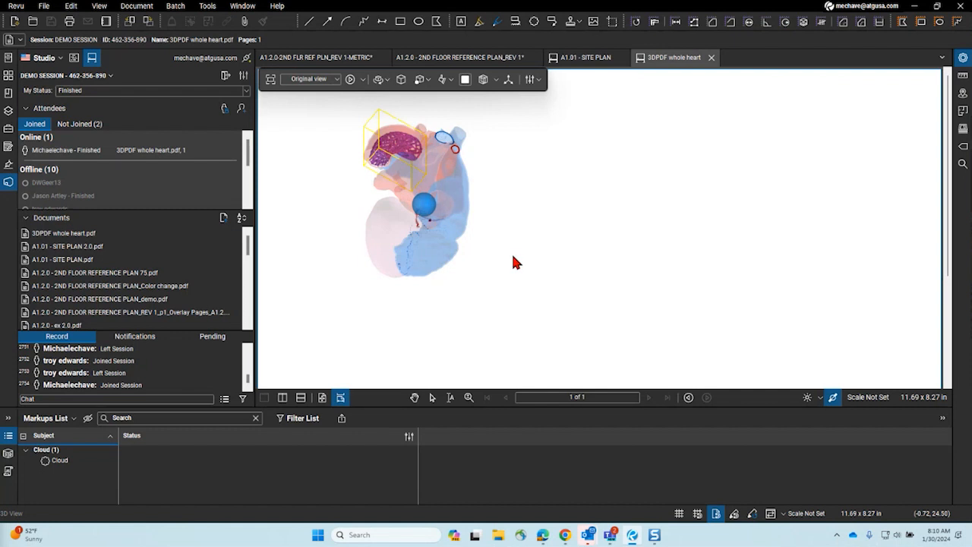
left_click_drag(513, 262, 564, 187)
scroll(466, 305, "up", 3)
left_click_drag(467, 305, 488, 312)
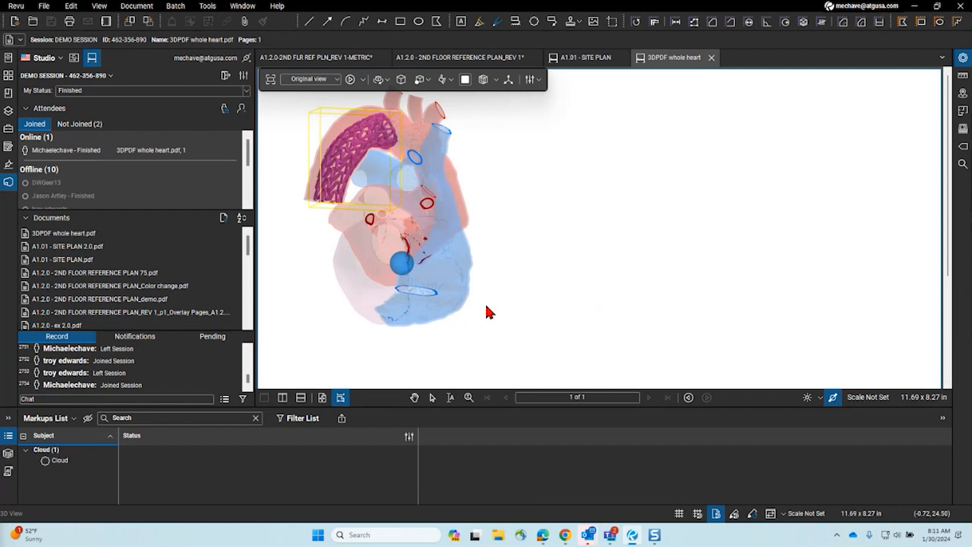
left_click(534, 320)
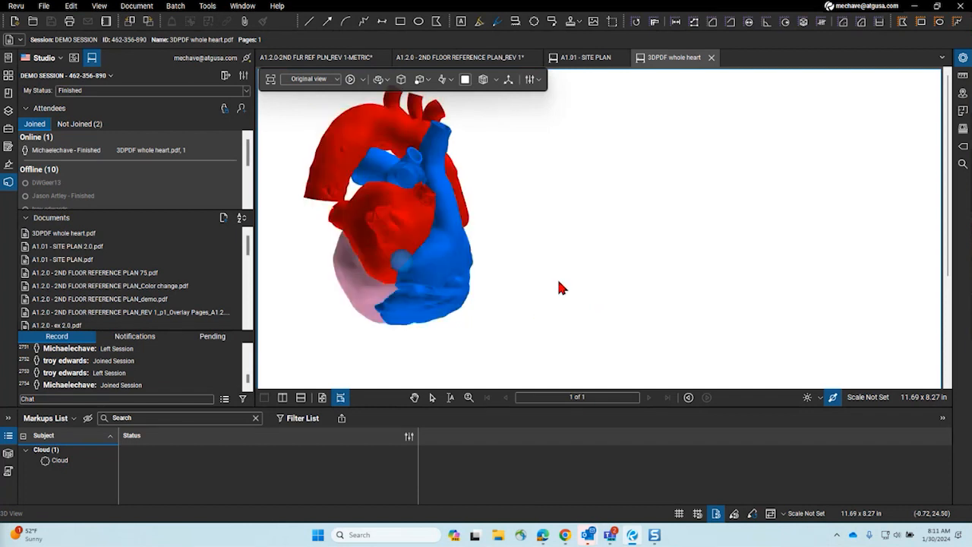
left_click(711, 58)
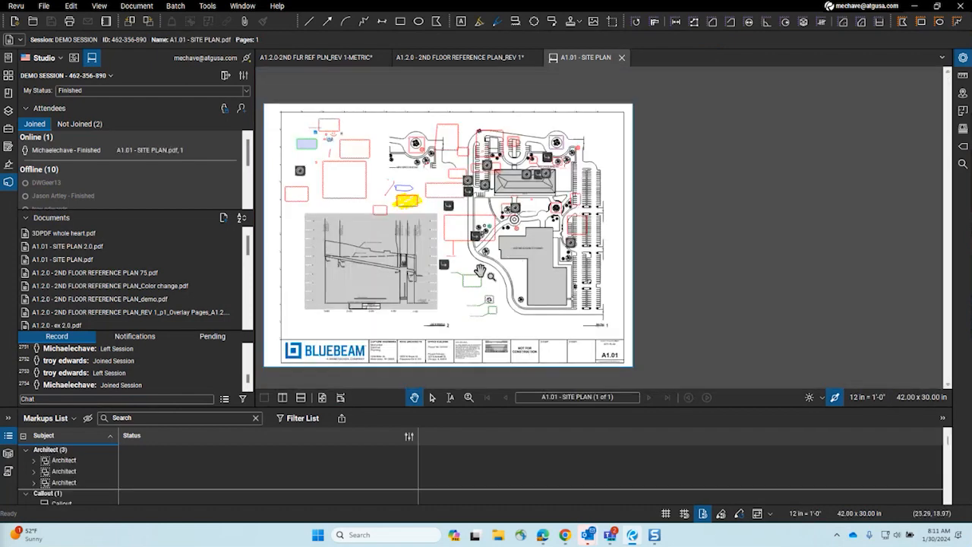
Step: Close the A1.01 - SITE PLAN tab and hide the Markups List and Studio panels on the REV 1 plan
scroll(430, 307, "up", 4)
scroll(431, 307, "down", 3)
left_click_drag(431, 307, 484, 305)
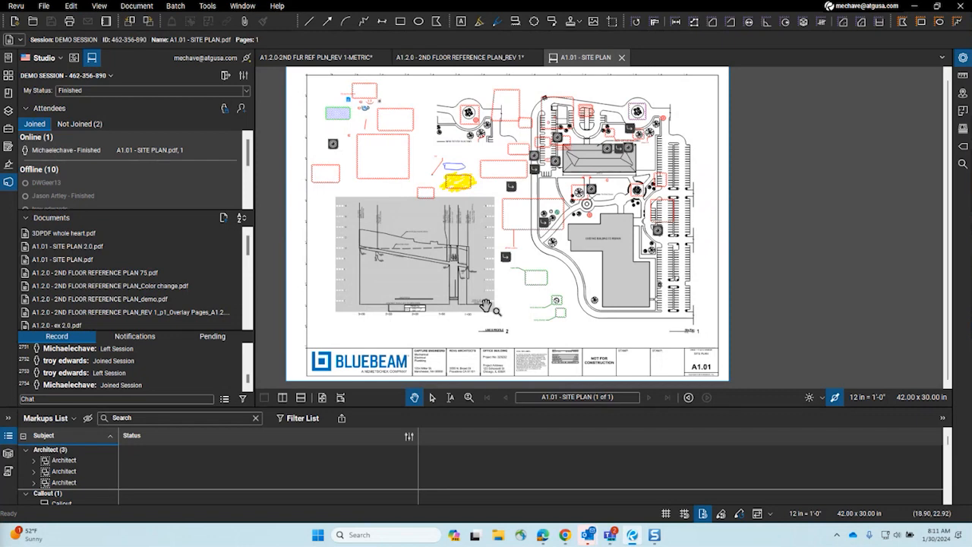
left_click(622, 58)
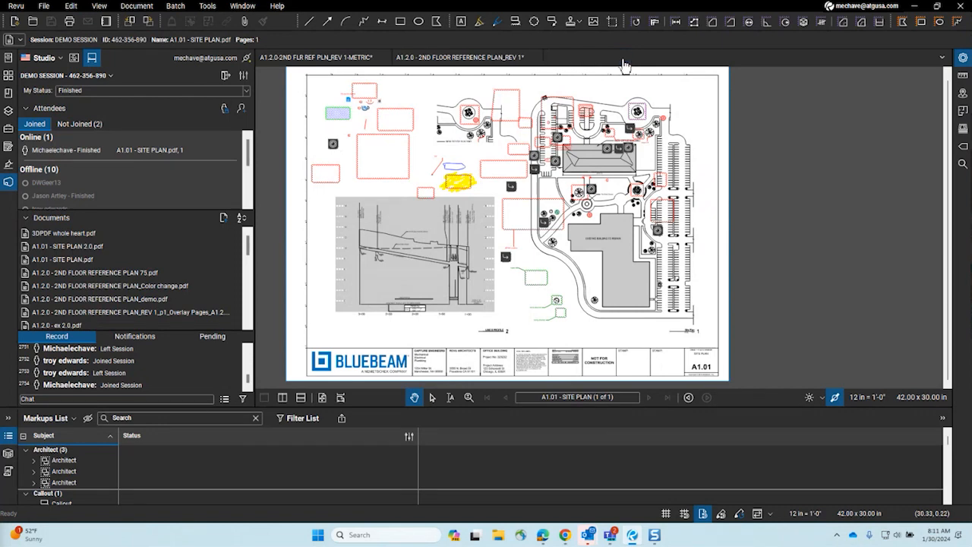
left_click(8, 436)
left_click(8, 183)
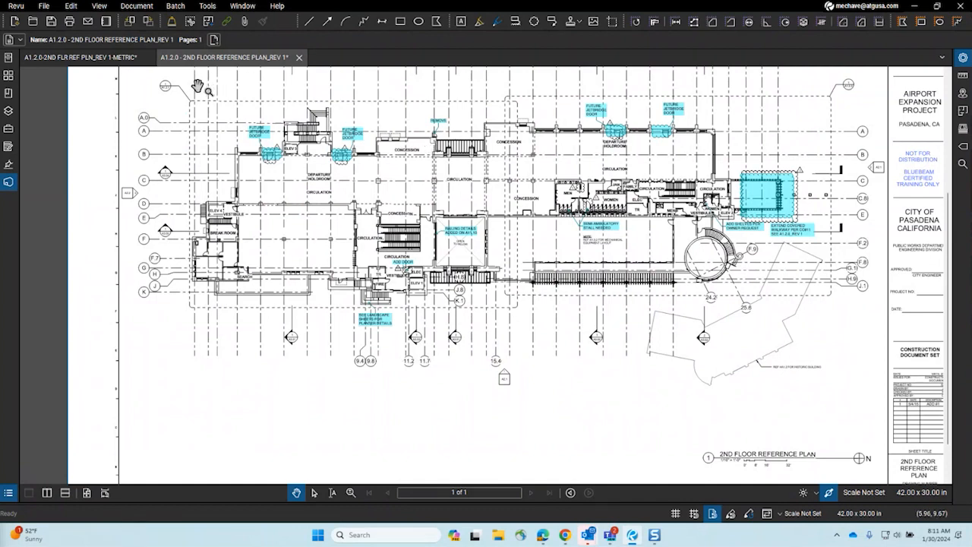
Step: Open the Compare Documents dialog from the Document menu
left_click(136, 6)
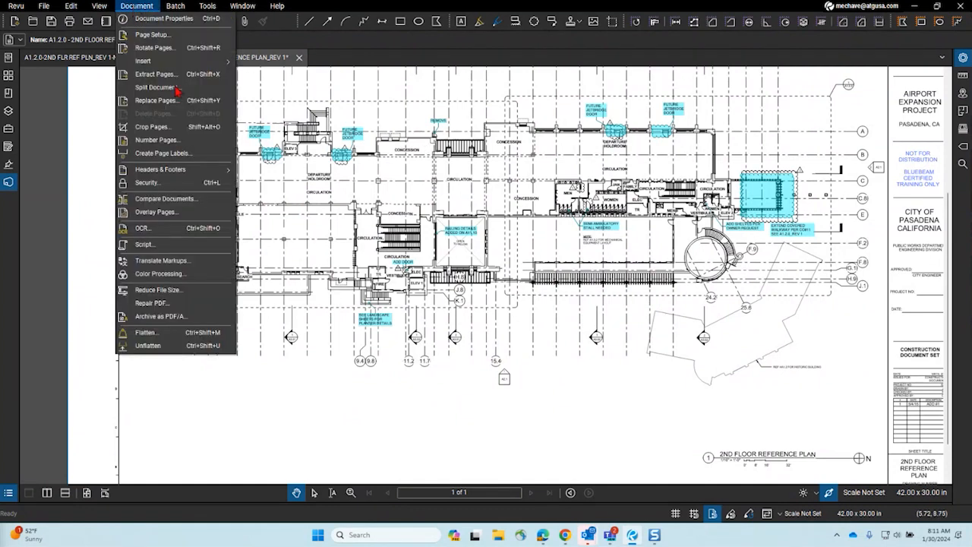
left_click(154, 202)
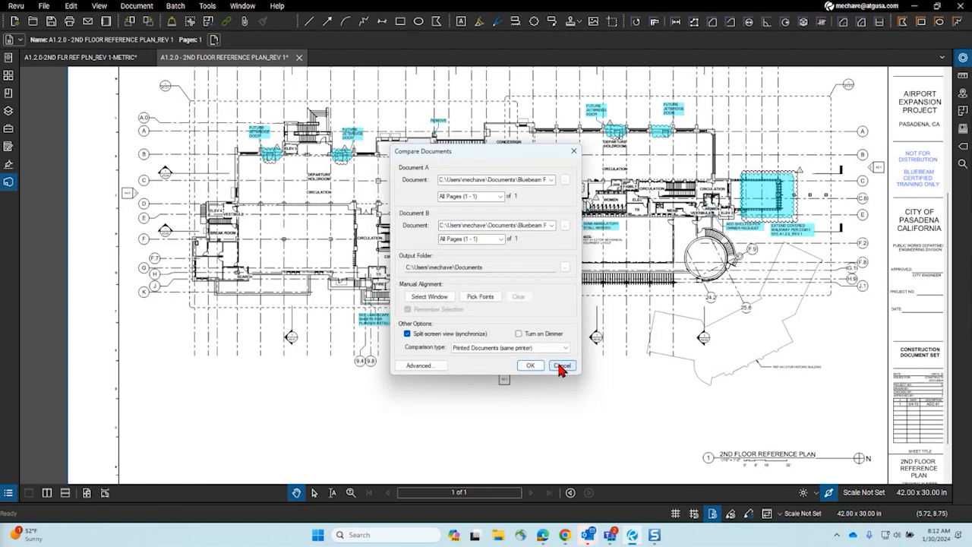
Step: In a new maximised Chrome window, search 'bluebeam ai' and open the AI AND INNOVATION page
right_click(565, 535)
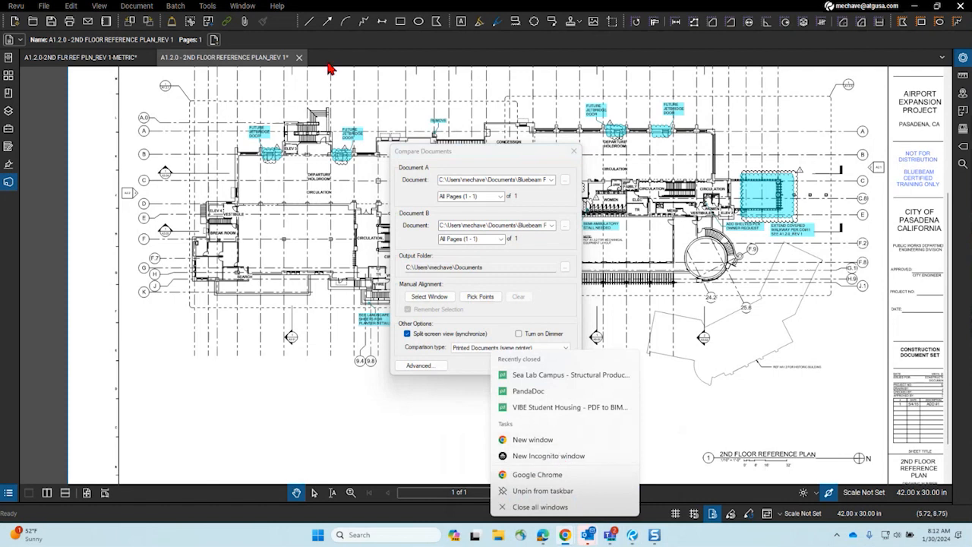
left_click(555, 438)
type("bl")
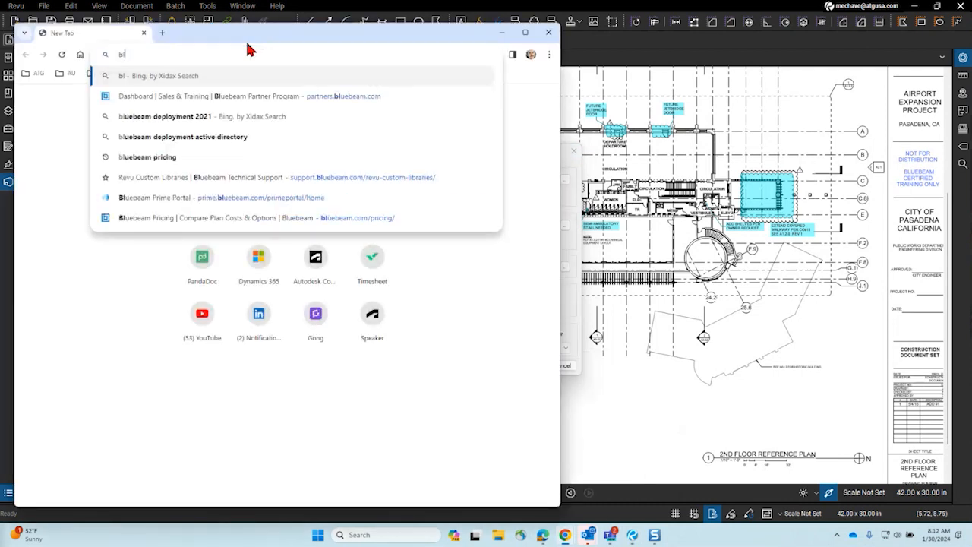
type("uebeam a")
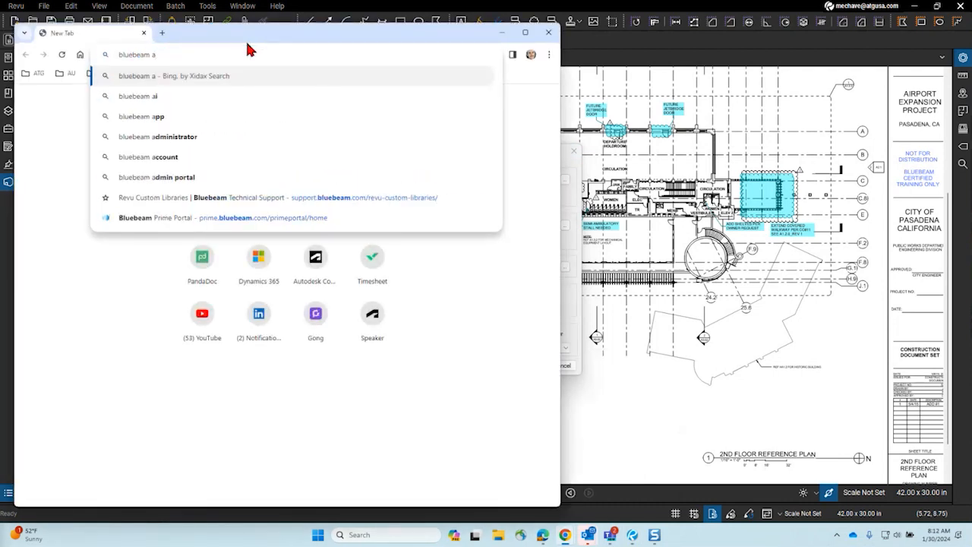
type("i")
key("Return")
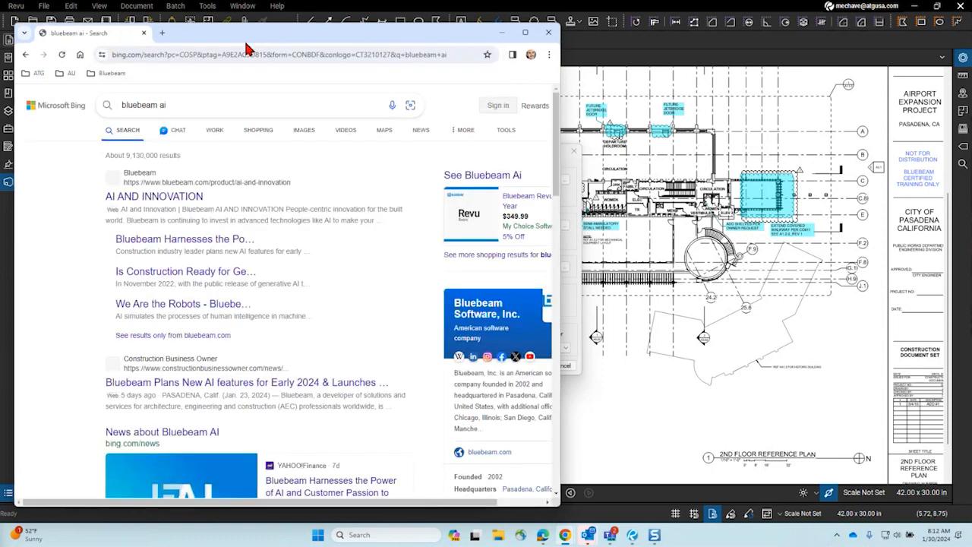
left_click(200, 197)
left_click_drag(299, 39, 372, 6)
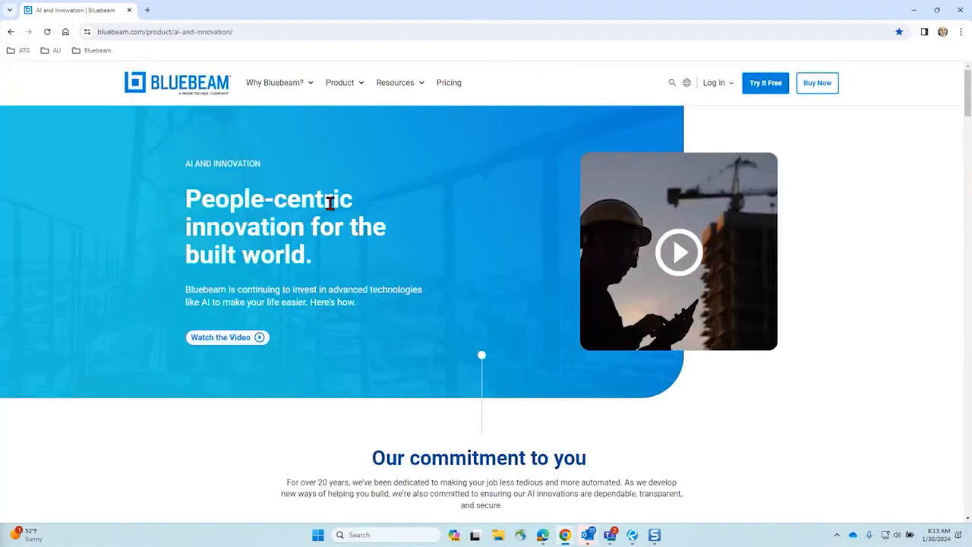
Step: Play the AI and Innovation intro video, then close its popup
scroll(330, 210, "down", 4)
scroll(330, 210, "up", 3)
left_click(693, 219)
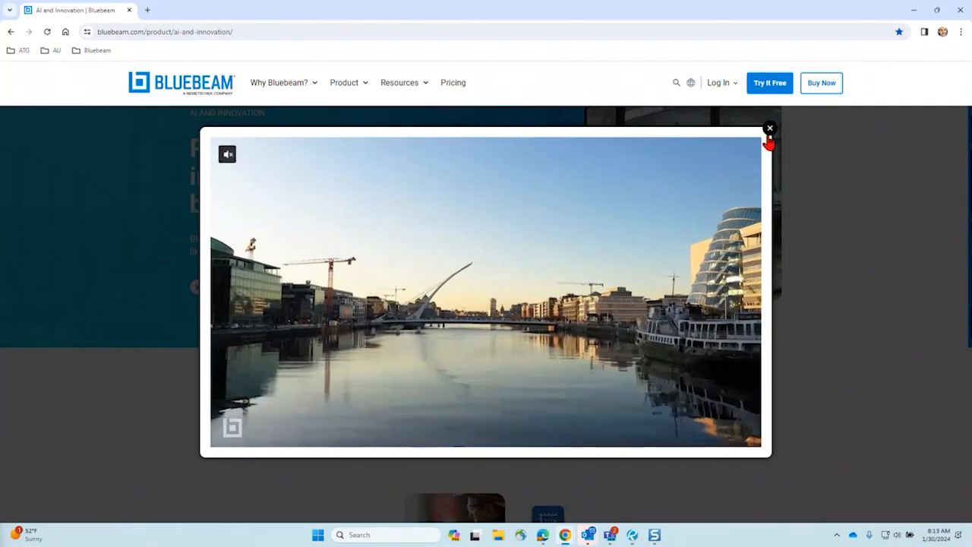
left_click(769, 131)
Step: Scroll past OCR, Dynamic Fill and Bluebeam Cloud to the Auto Align and Title Block Recognition cards
scroll(437, 260, "down", 8)
scroll(508, 319, "up", 1)
middle_click(507, 318)
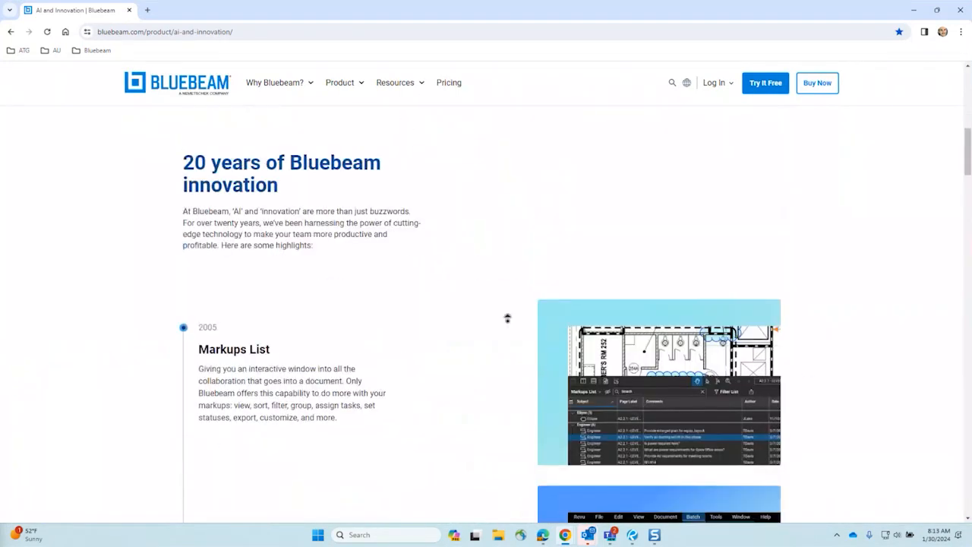
scroll(508, 320, "down", 4)
scroll(443, 296, "up", 1)
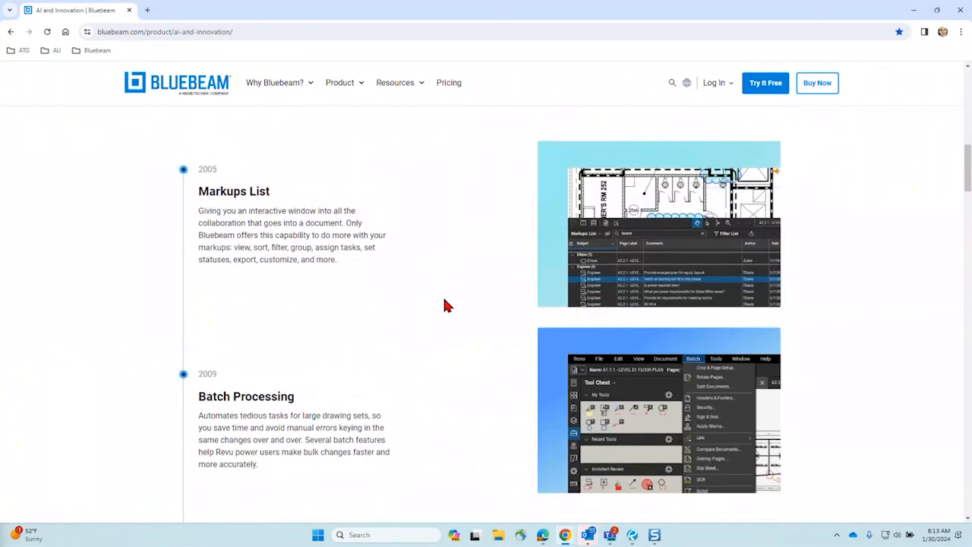
scroll(446, 280, "down", 7)
scroll(448, 284, "down", 5)
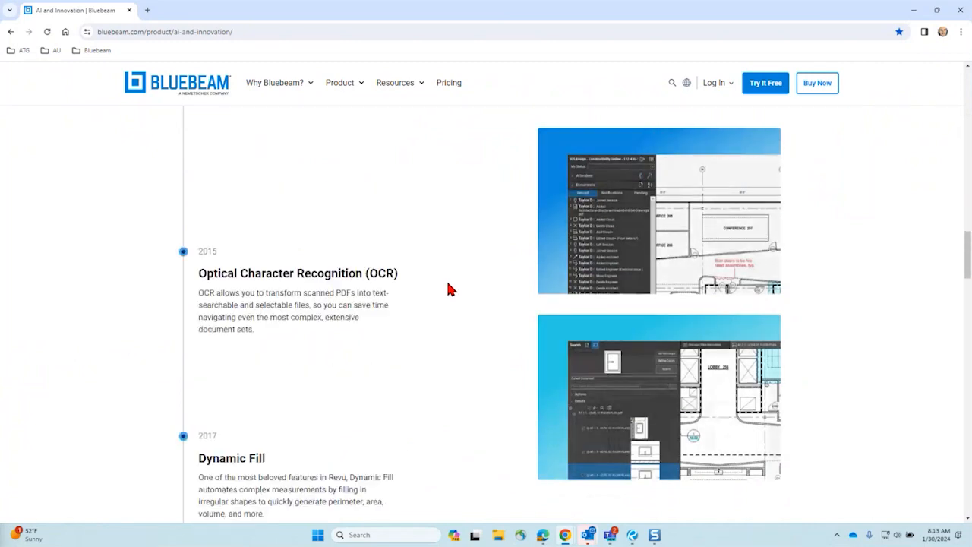
scroll(449, 287, "down", 7)
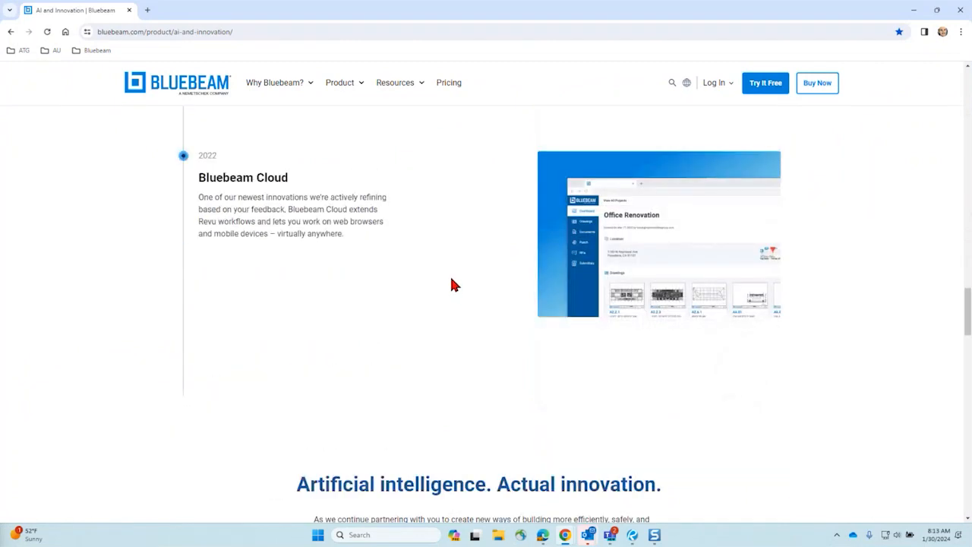
scroll(451, 285, "up", 2)
scroll(451, 285, "down", 8)
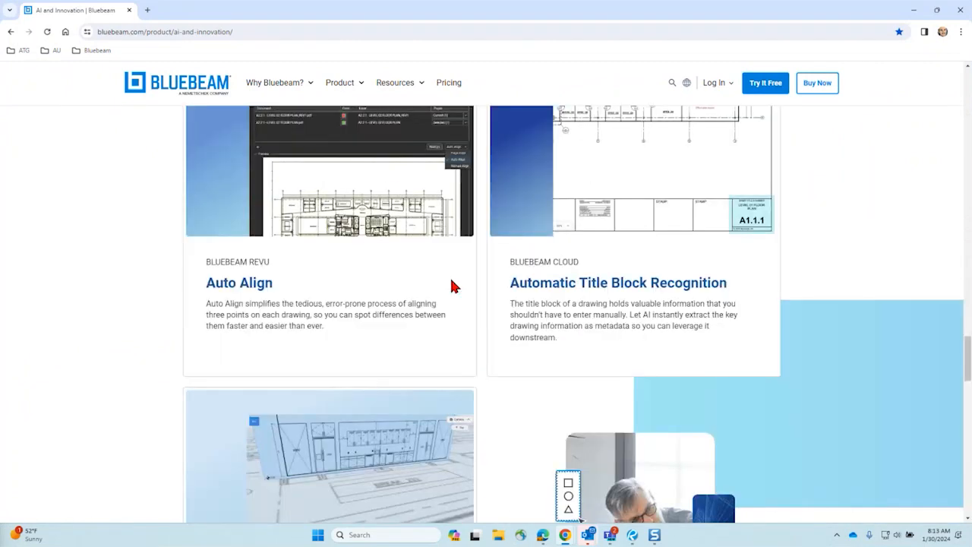
scroll(452, 286, "up", 1)
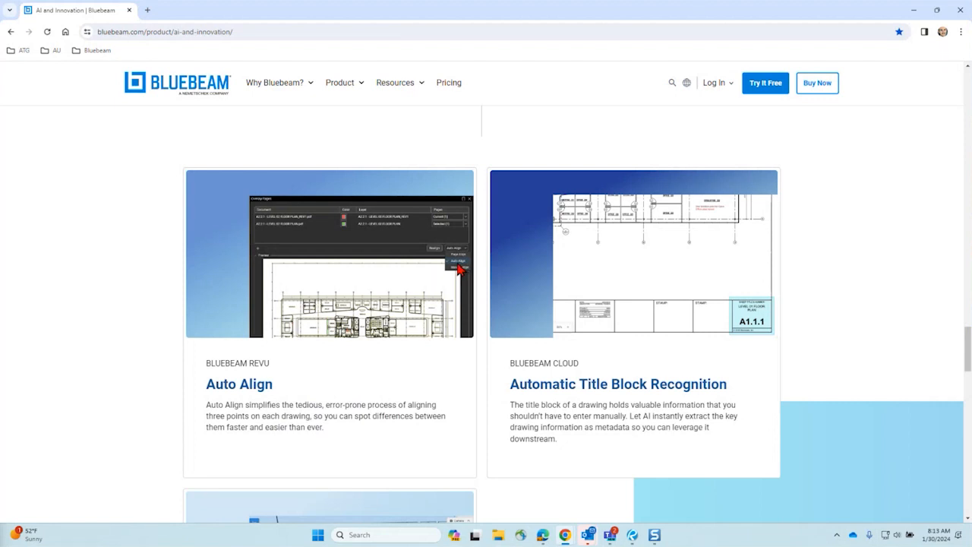
scroll(460, 270, "down", 3)
scroll(459, 269, "up", 3)
Step: Highlight 'Automatic' in the Title Block Recognition heading and scroll down to the 3D Drawings card
left_click_drag(510, 384, 581, 384)
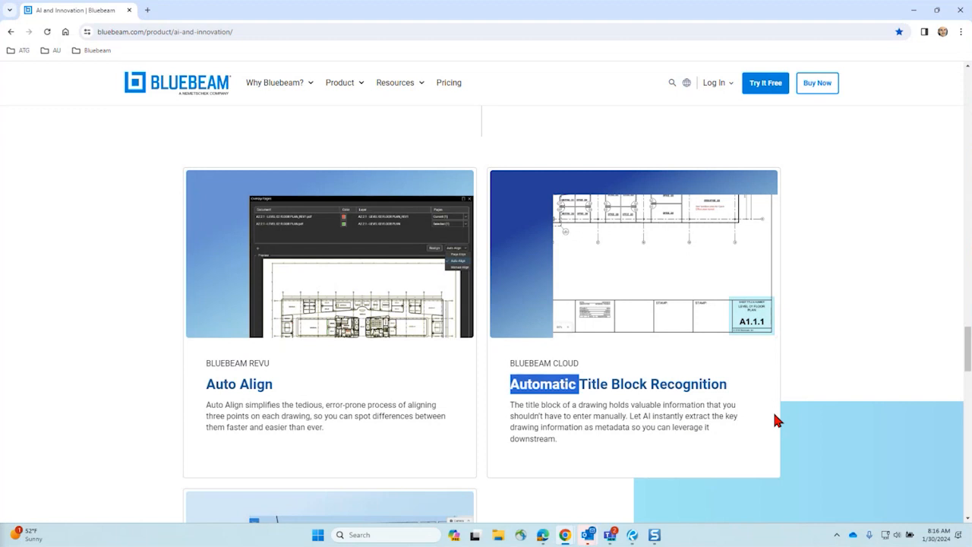
scroll(341, 283, "down", 3)
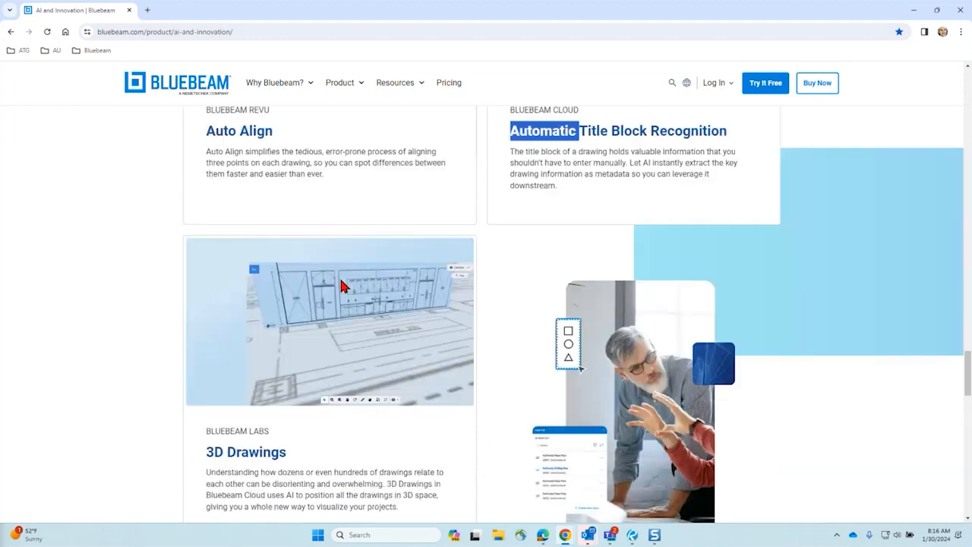
scroll(346, 304, "down", 1)
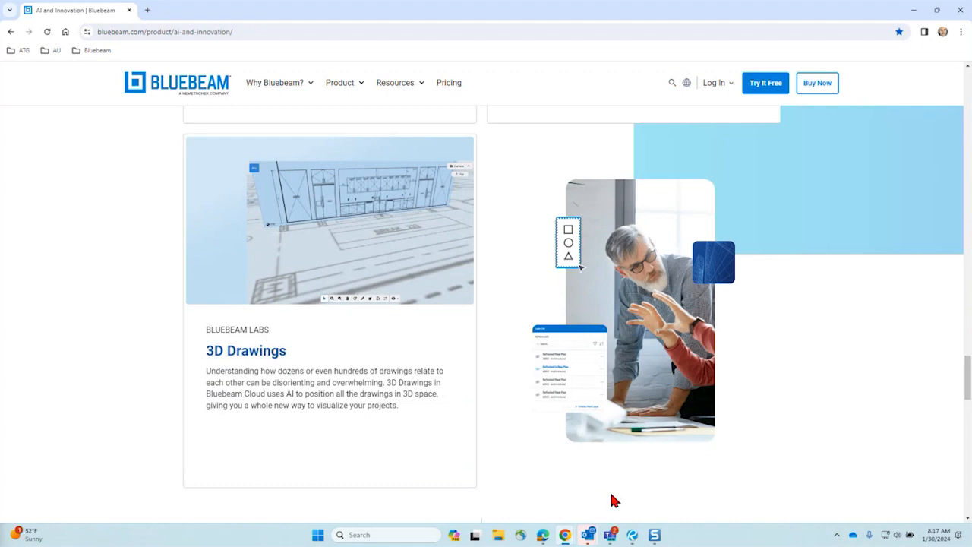
mouse_move(566, 542)
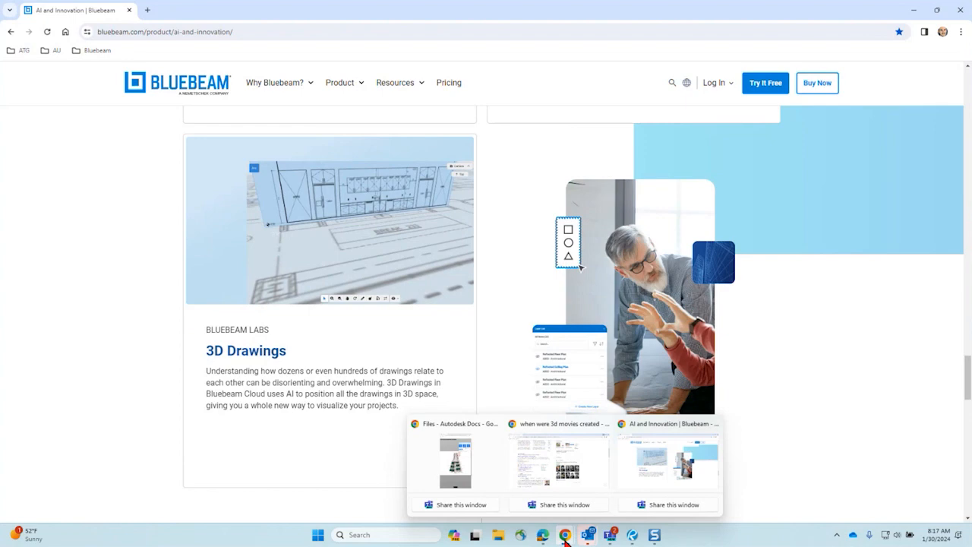
Step: Bring Autodesk Docs forward, zoom in and out on the compared floor plan, then close Compare
left_click_drag(0, 483, 425, 4)
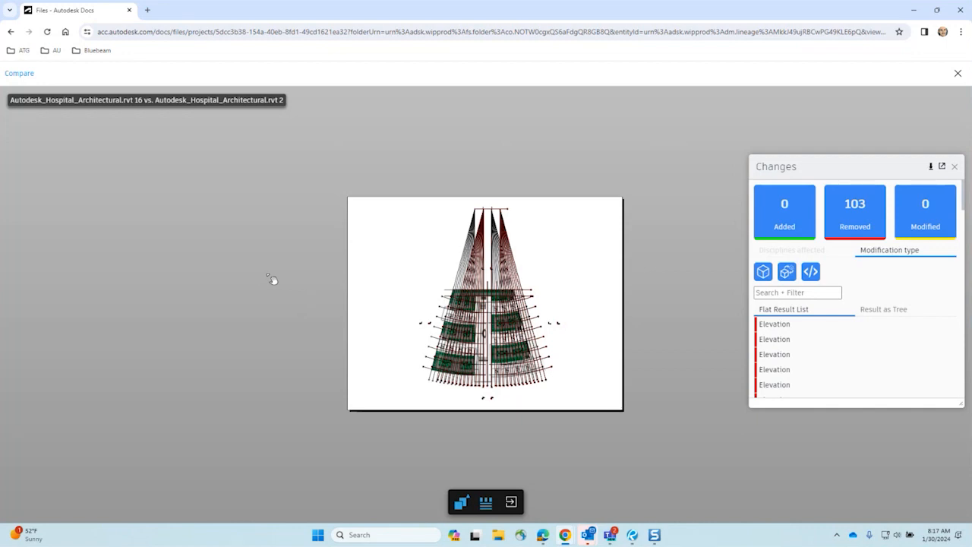
scroll(503, 334, "up", 5)
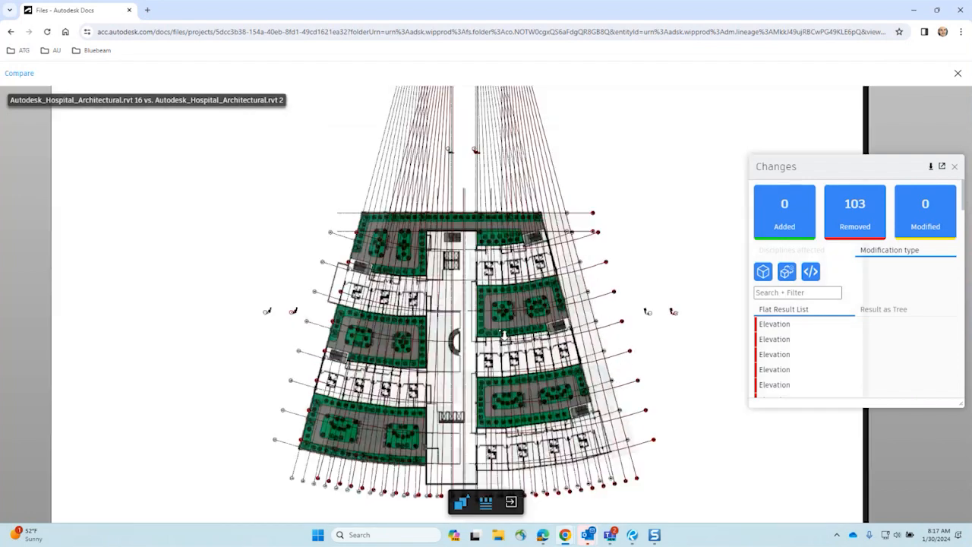
scroll(503, 334, "up", 3)
scroll(436, 152, "down", 3)
scroll(451, 294, "up", 3)
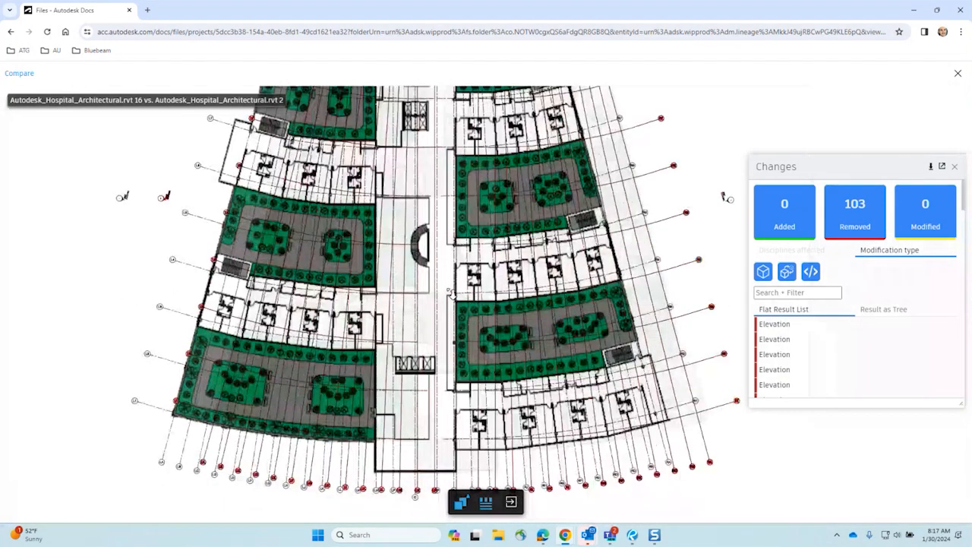
scroll(452, 294, "up", 2)
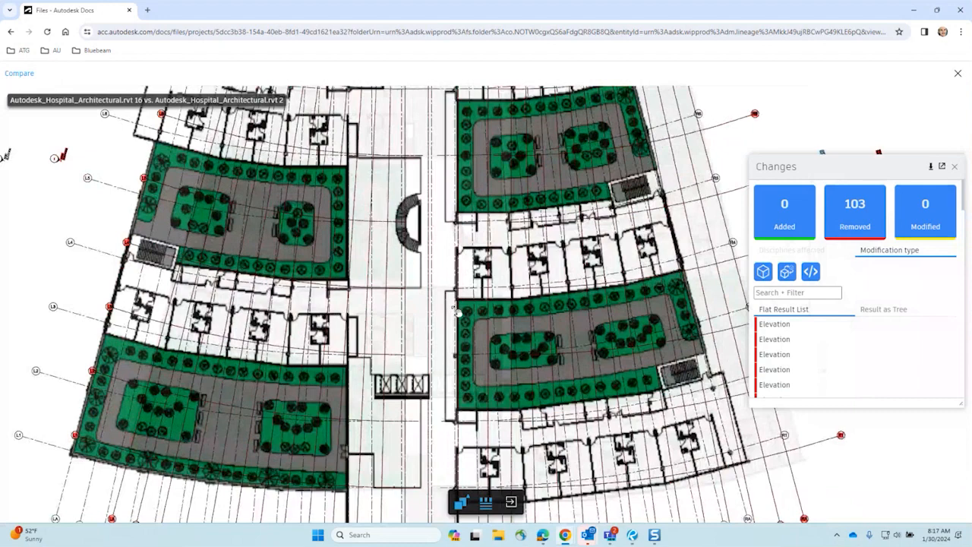
scroll(459, 313, "down", 5)
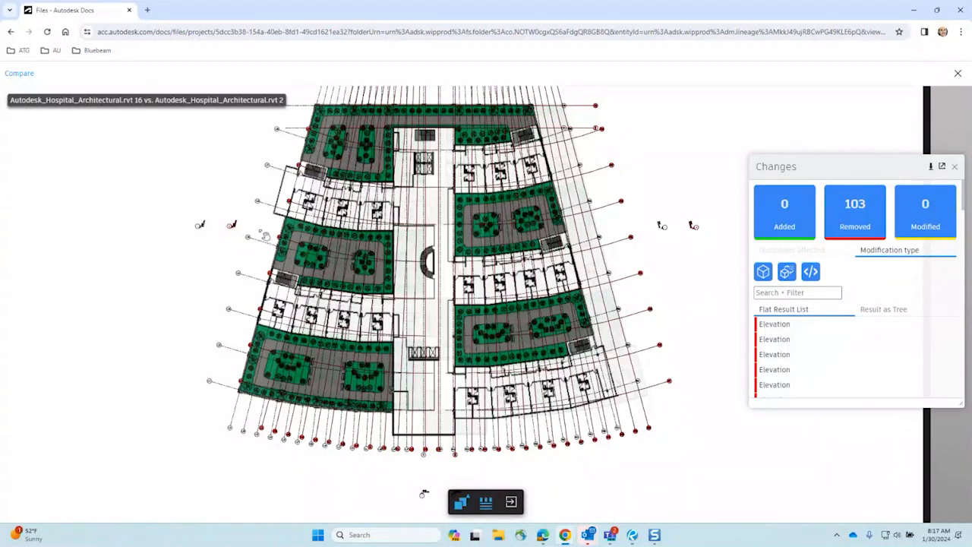
scroll(266, 240, "up", 3)
scroll(265, 236, "up", 2)
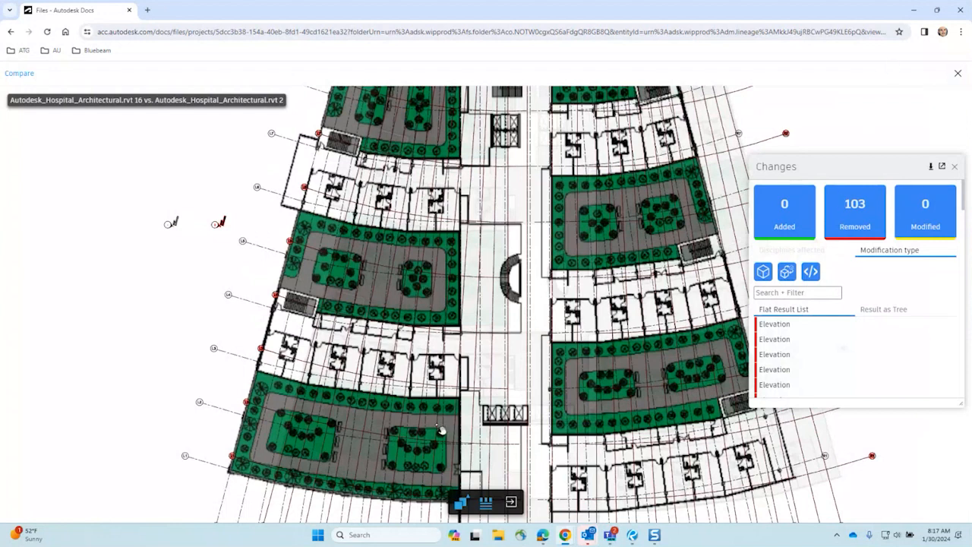
scroll(788, 354, "down", 5)
scroll(788, 347, "up", 5)
left_click(956, 74)
scroll(455, 434, "down", 1)
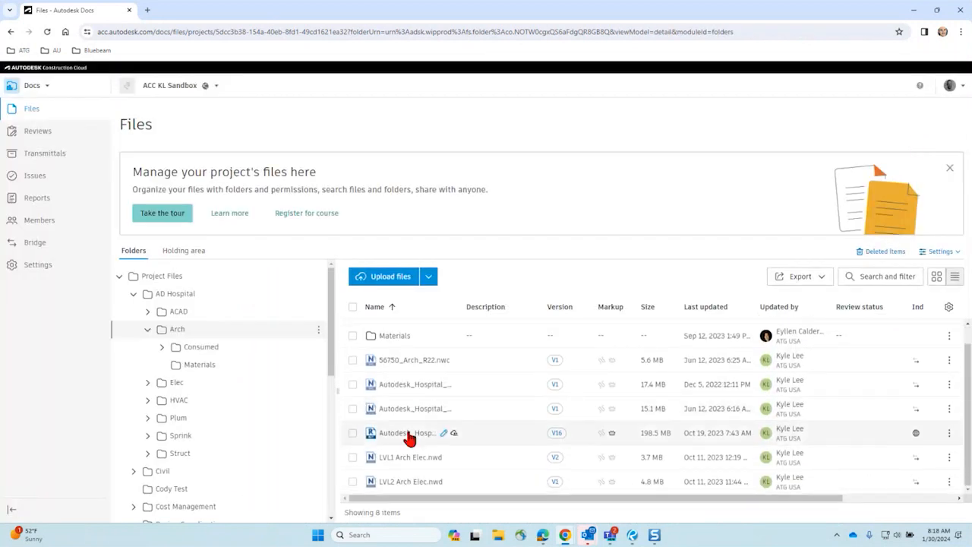
Step: Open Autodesk_Hospital_Architectural.rvt in Compare and set Document A to version v2
left_click(409, 435)
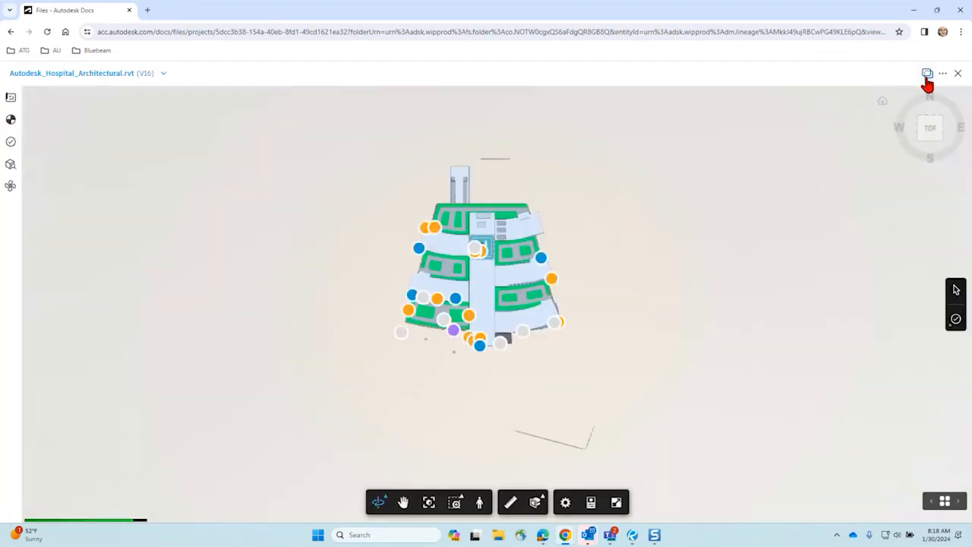
left_click(928, 75)
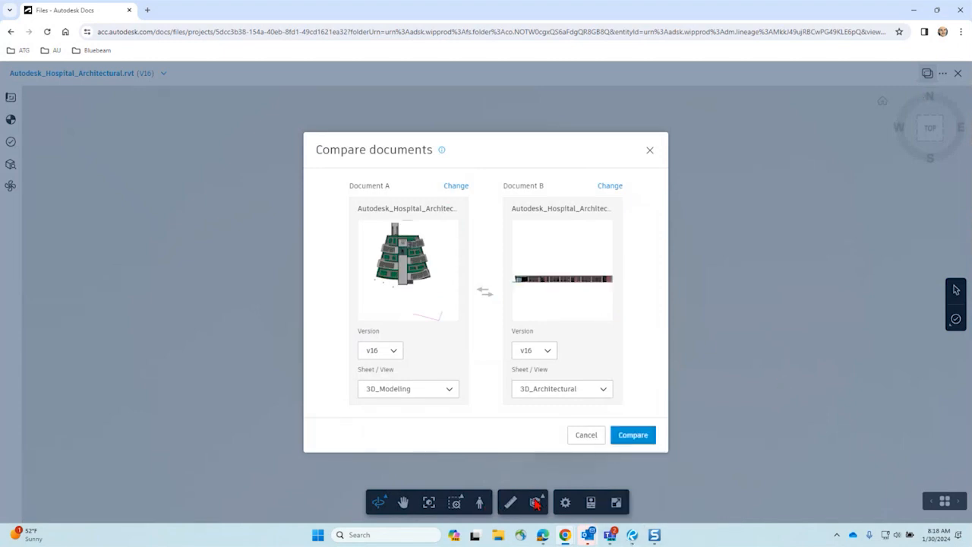
left_click(393, 353)
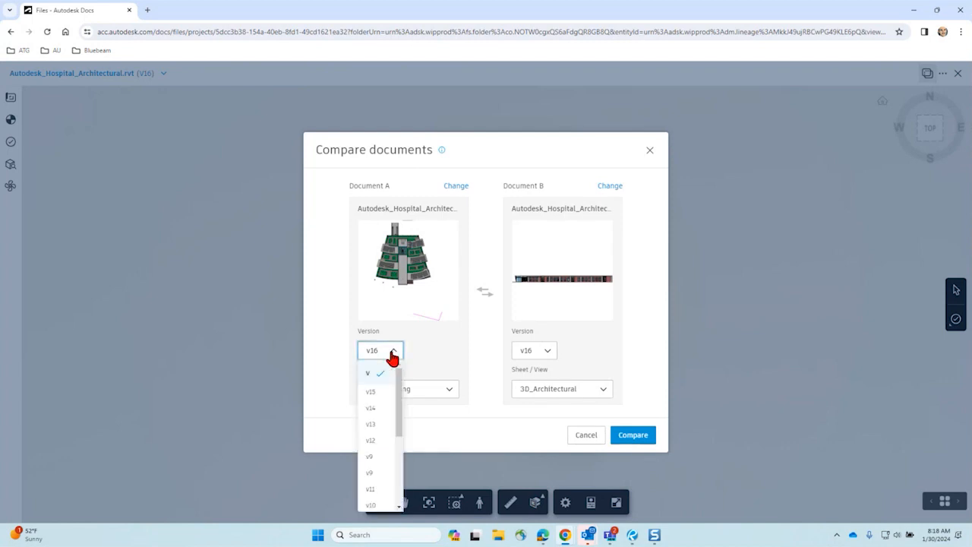
left_click(373, 391)
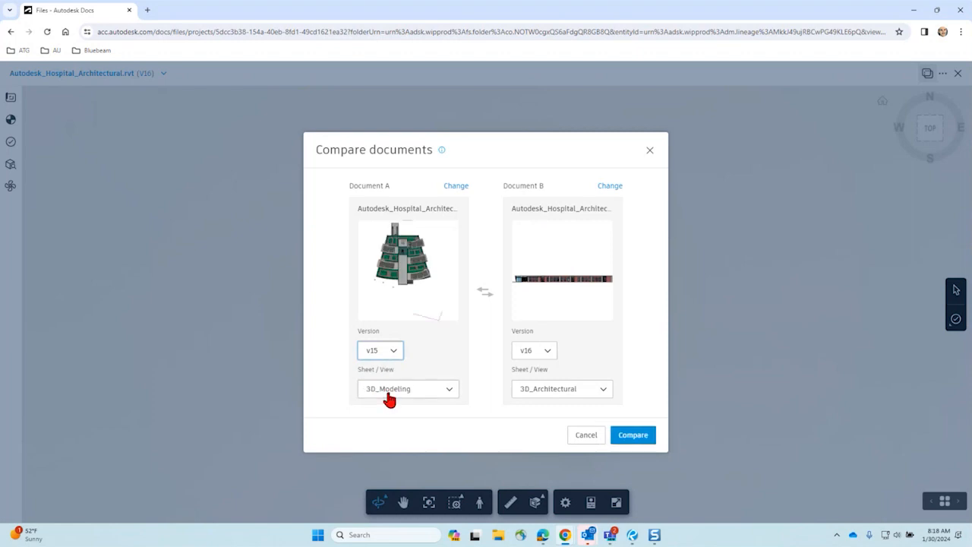
left_click(392, 353)
scroll(378, 455, "down", 3)
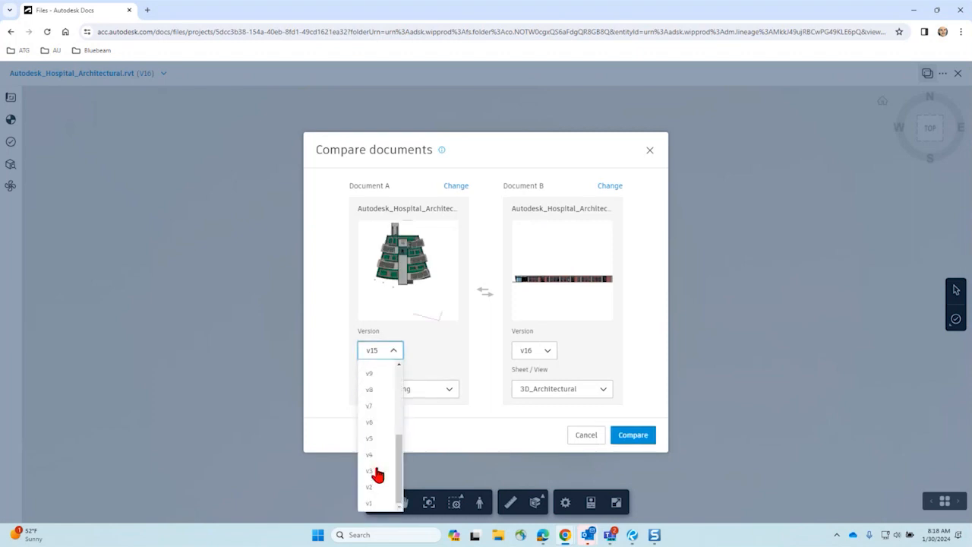
left_click(373, 488)
Step: Select the 3RD FLOOR PLAN sheet for Document A
left_click(416, 389)
scroll(415, 419, "down", 2)
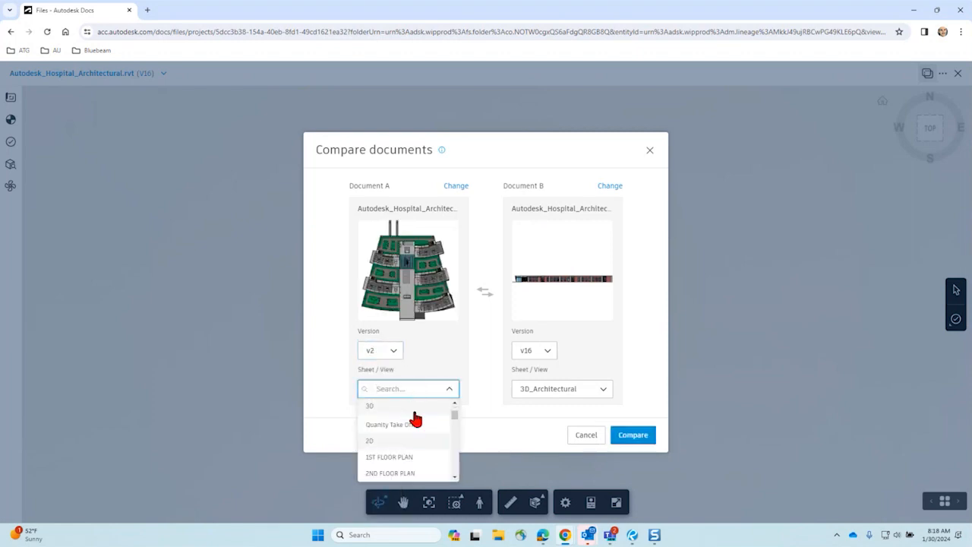
scroll(417, 426, "down", 2)
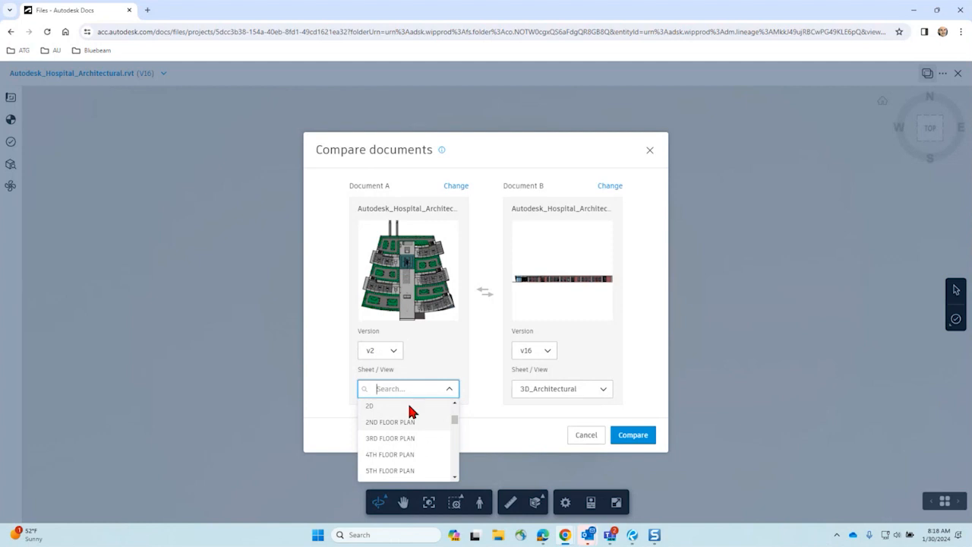
left_click_drag(454, 426, 456, 417)
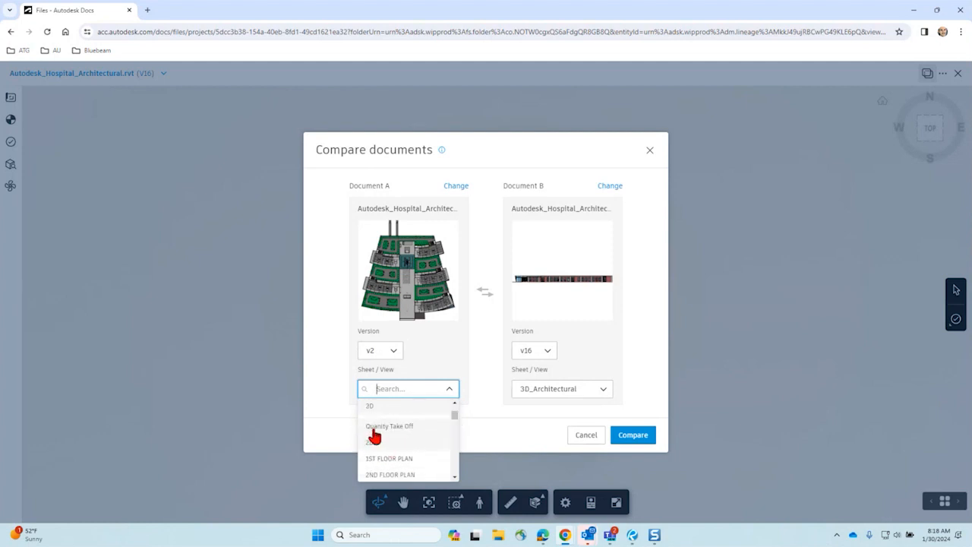
scroll(372, 449, "down", 2)
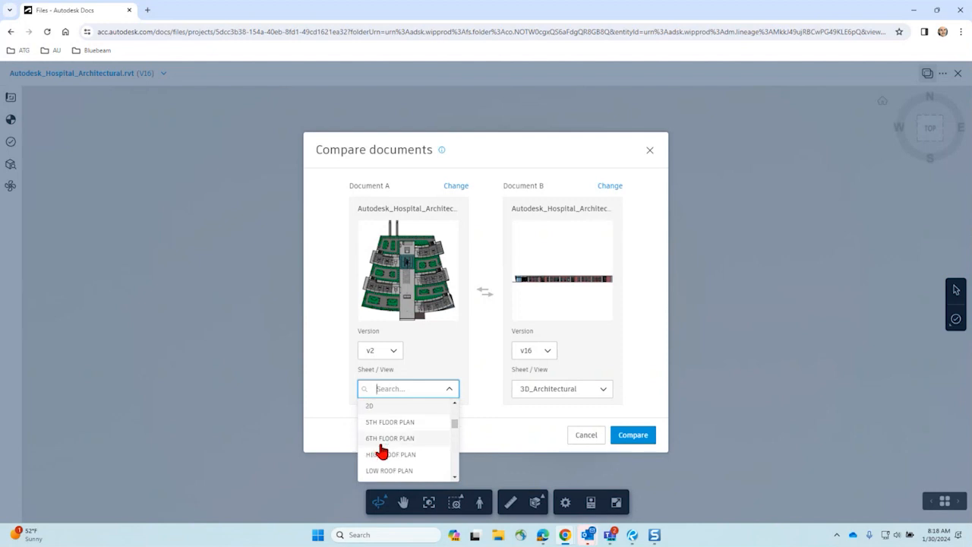
left_click(455, 403)
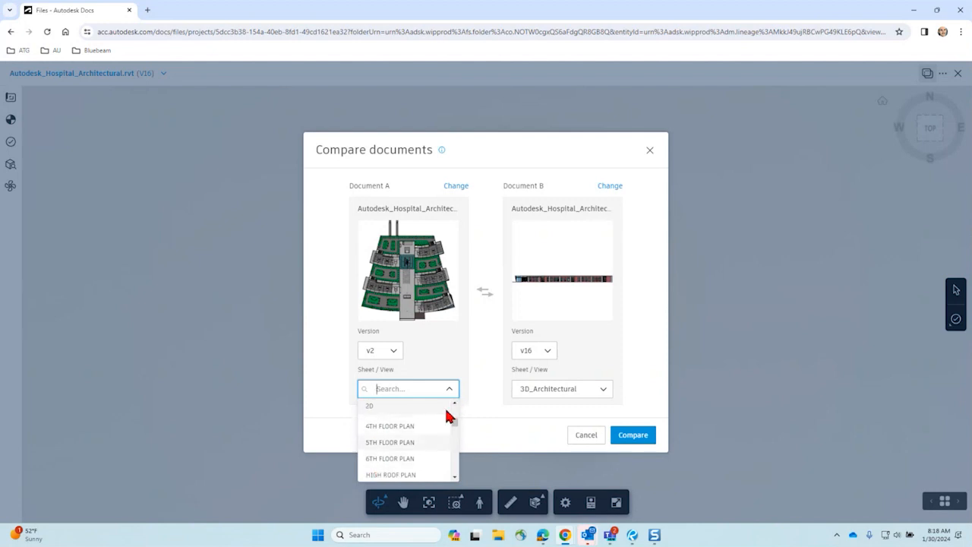
left_click(455, 403)
left_click(385, 428)
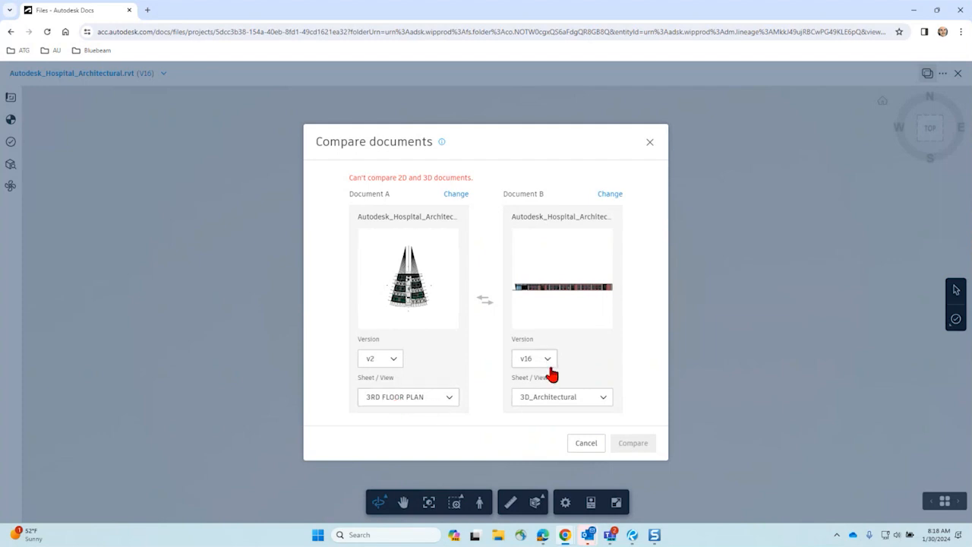
Step: Select 3RD FLOOR PLAN for Document B and run the comparison
left_click(557, 395)
scroll(551, 460, "down", 4)
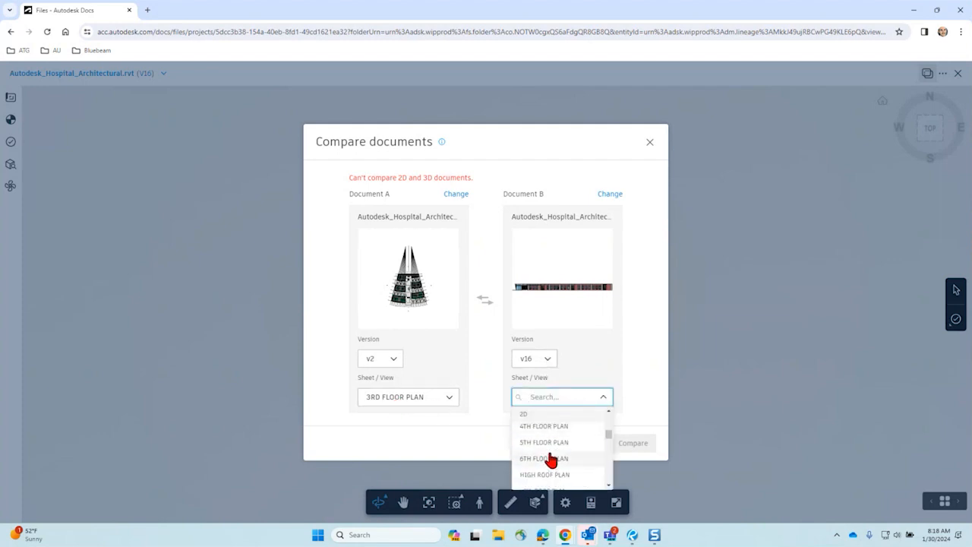
scroll(608, 421, "up", 1)
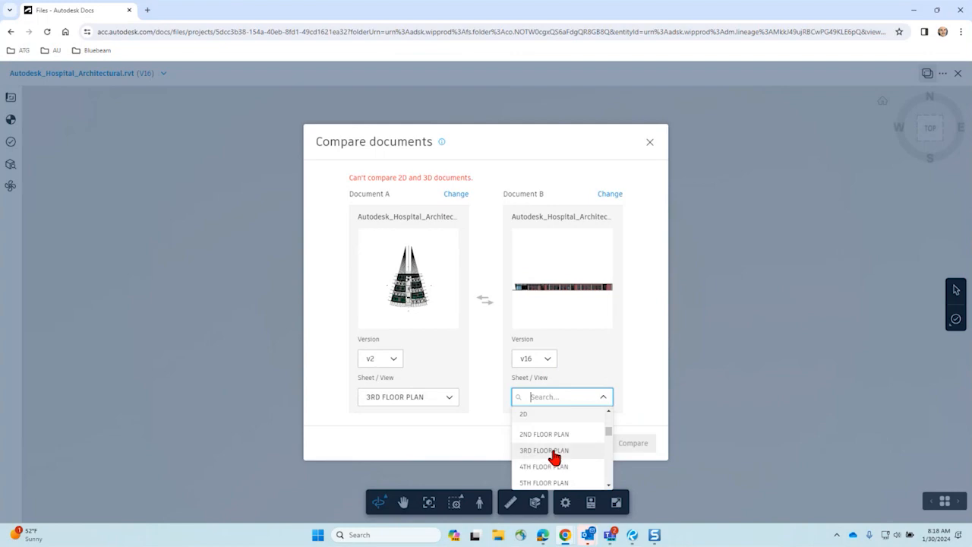
left_click(553, 454)
left_click(630, 440)
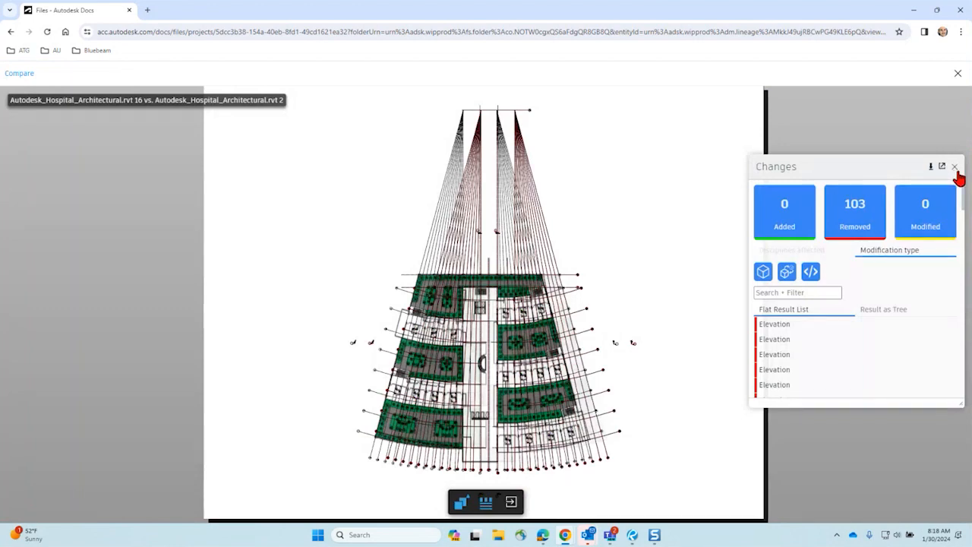
Step: Reopen the hospital model and compare v16's 3D_Modeling view against its 3D_Architectural view
left_click(954, 76)
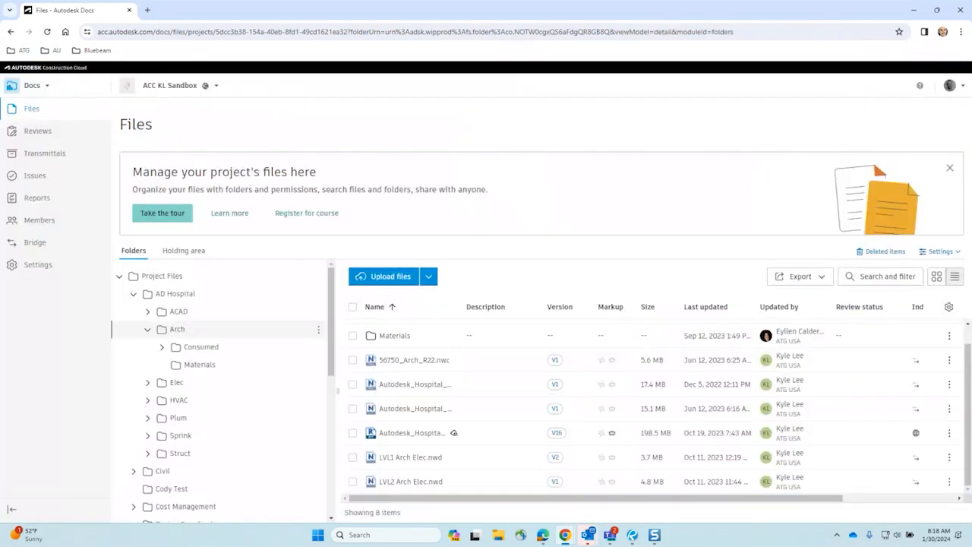
left_click(415, 432)
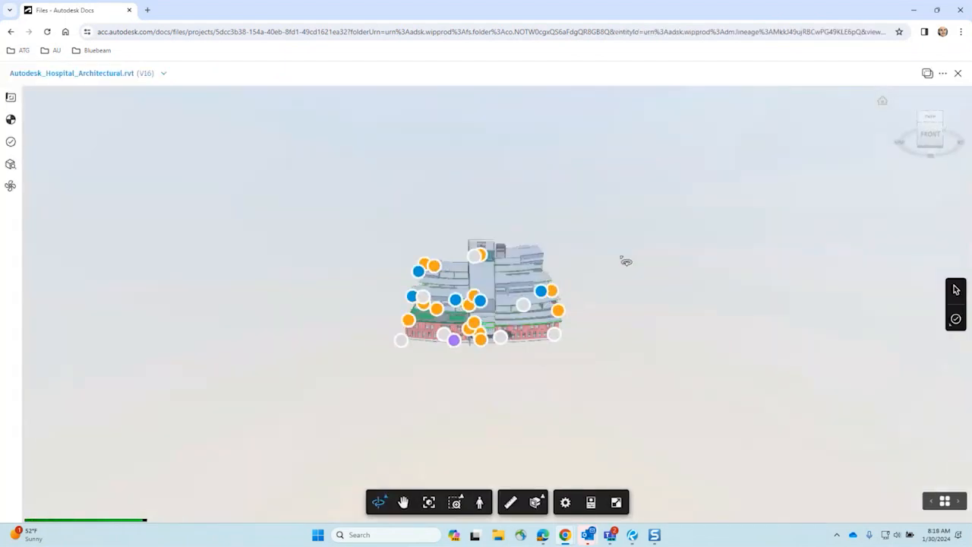
scroll(454, 382, "up", 5)
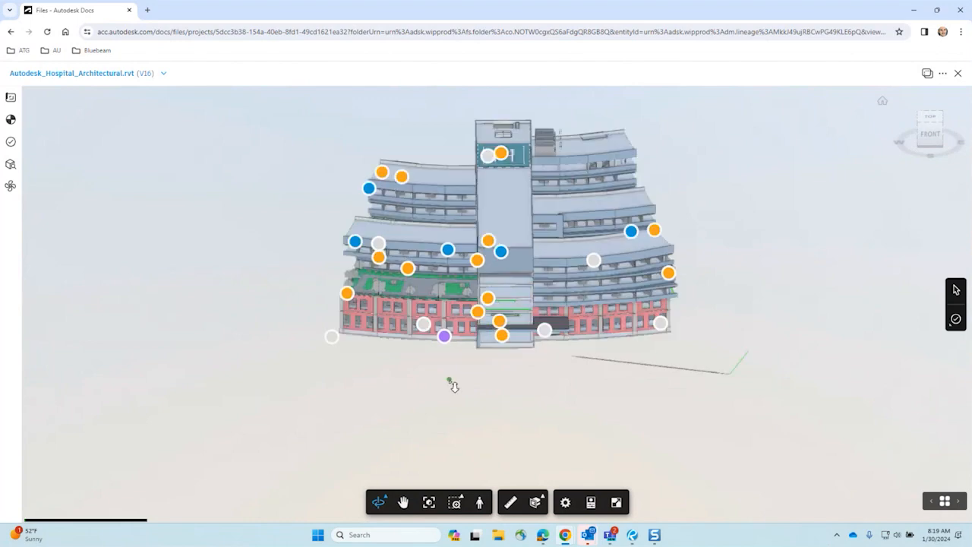
left_click_drag(555, 387, 557, 387)
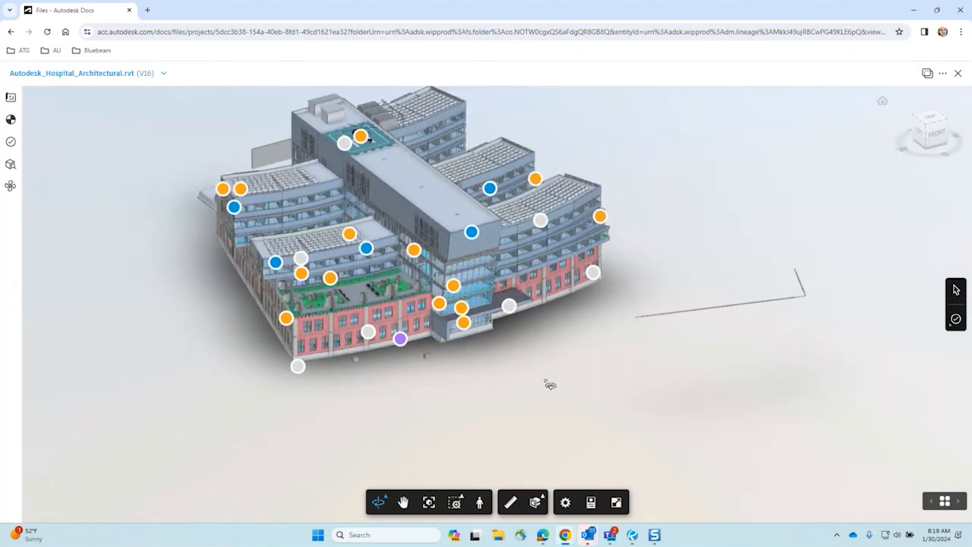
scroll(532, 410, "up", 3)
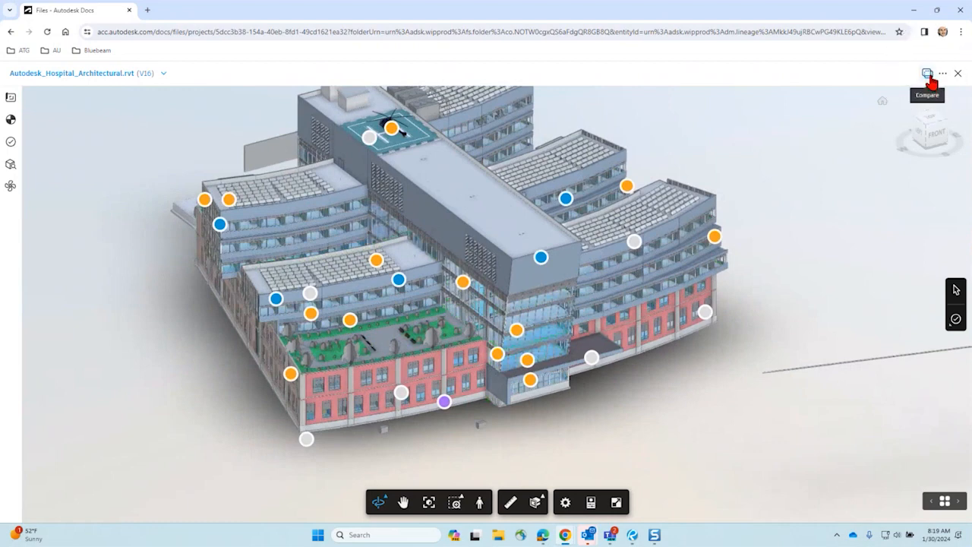
left_click(927, 73)
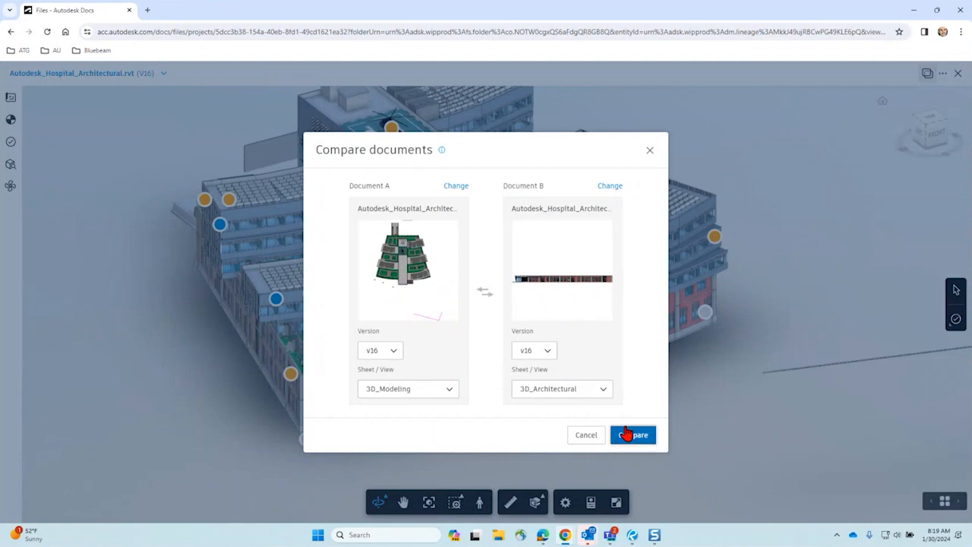
left_click(625, 434)
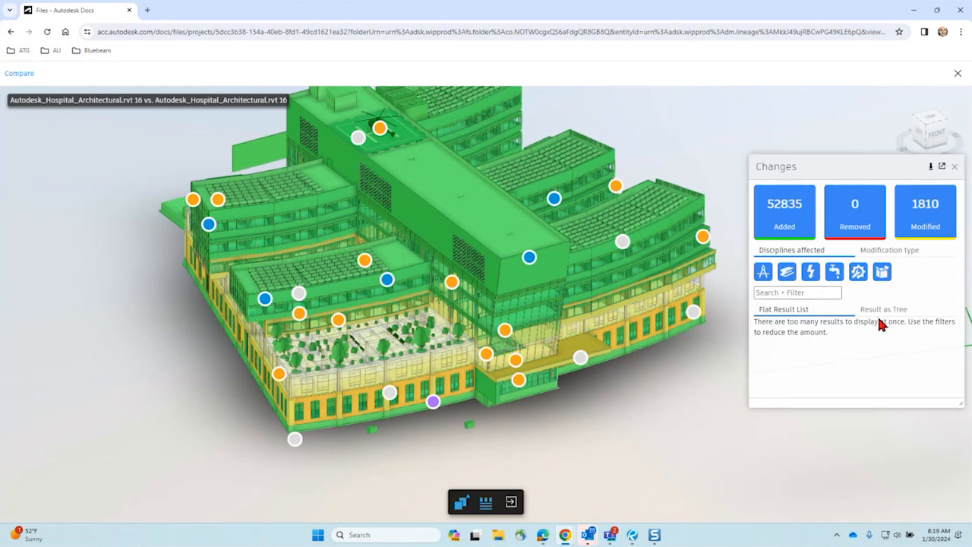
Step: Orbit and shift the compared hospital model to inspect changes, then exit the comparison
left_click_drag(632, 435, 486, 414)
left_click_drag(630, 431, 429, 341)
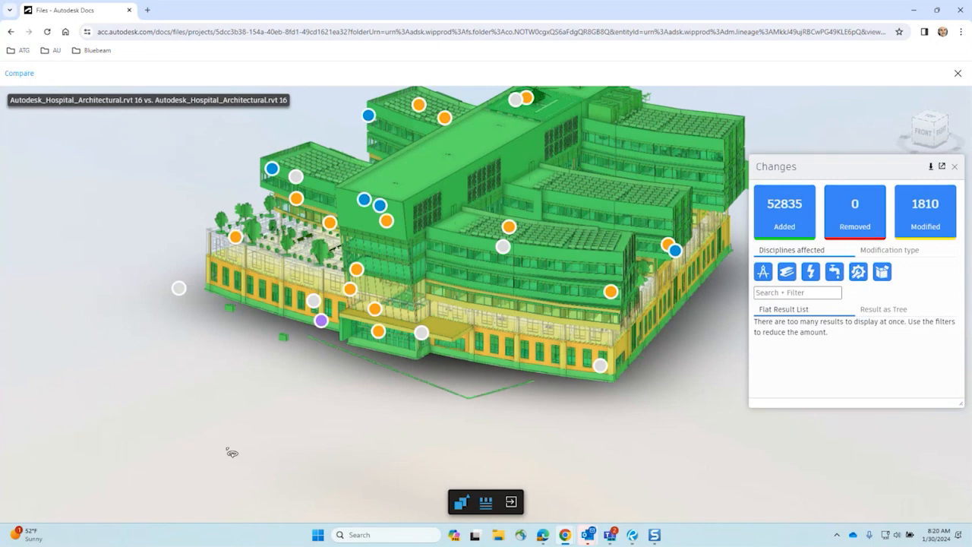
left_click(513, 504)
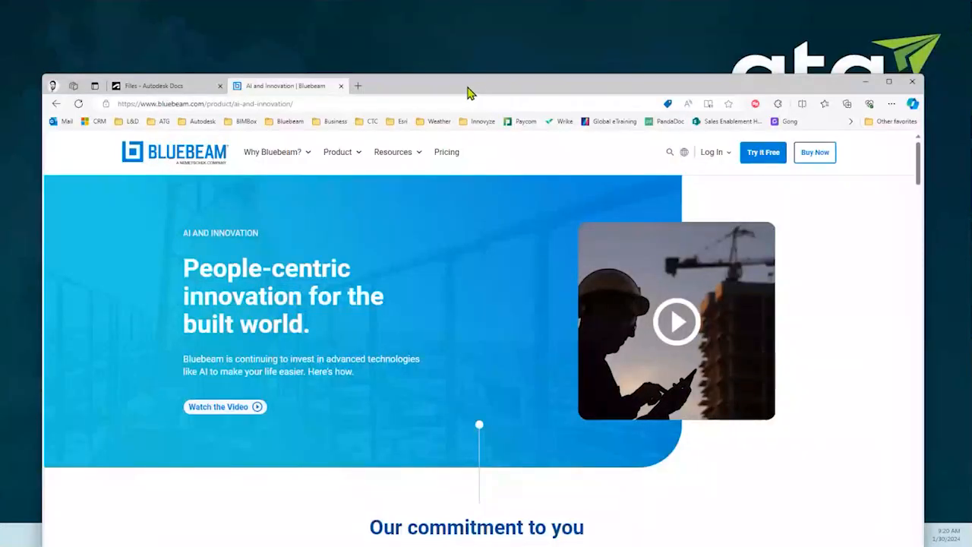
Step: From the Files page, compare versions V2 and V1 of A1.01 - SITE PLAN.pdf
left_click(147, 66)
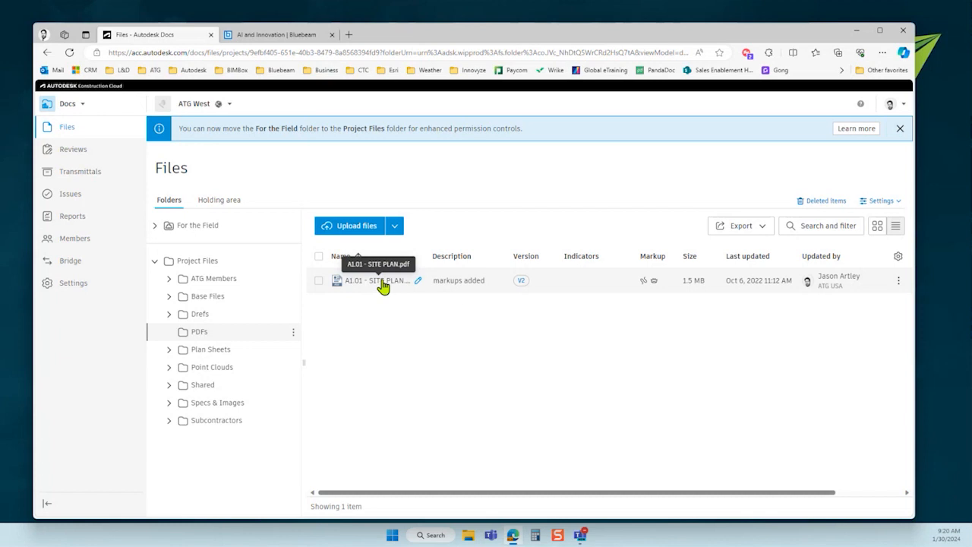
left_click(521, 281)
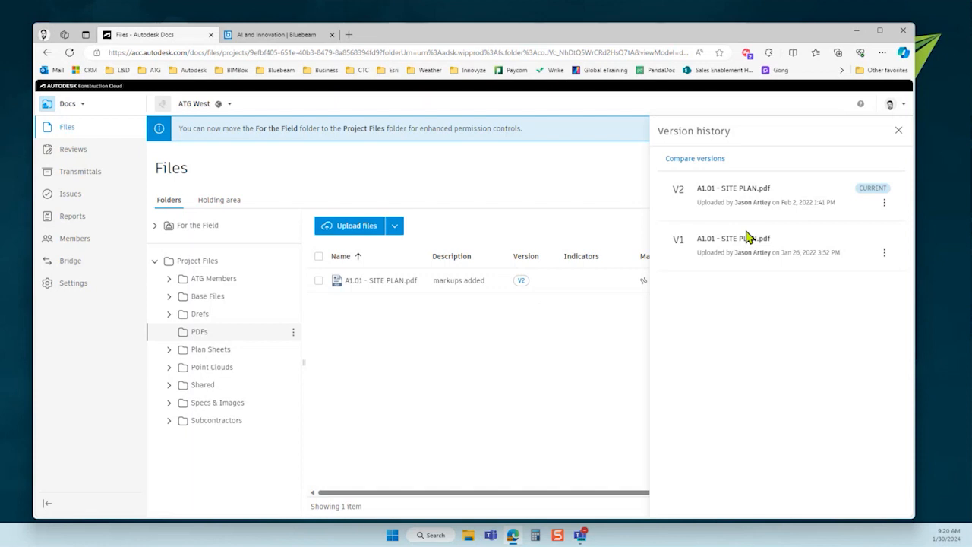
left_click(693, 160)
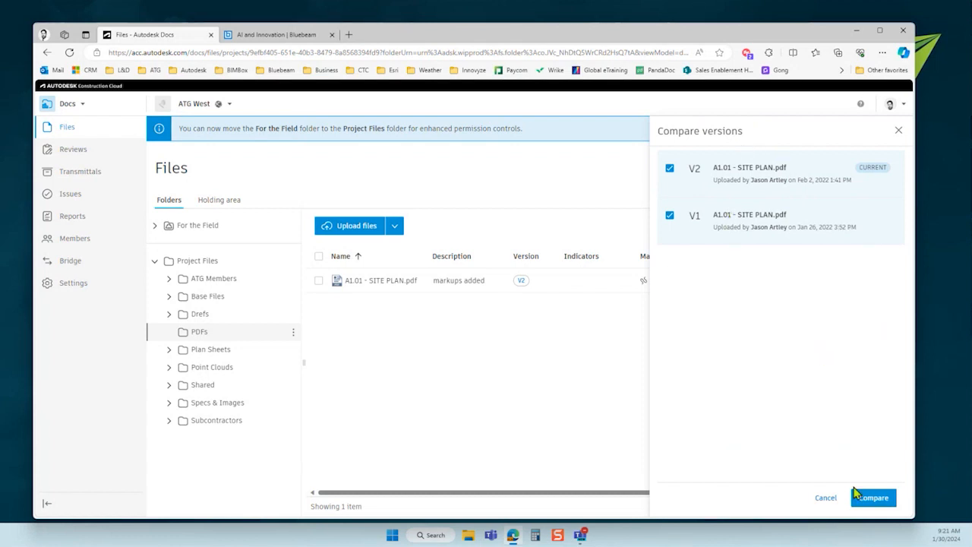
left_click(872, 500)
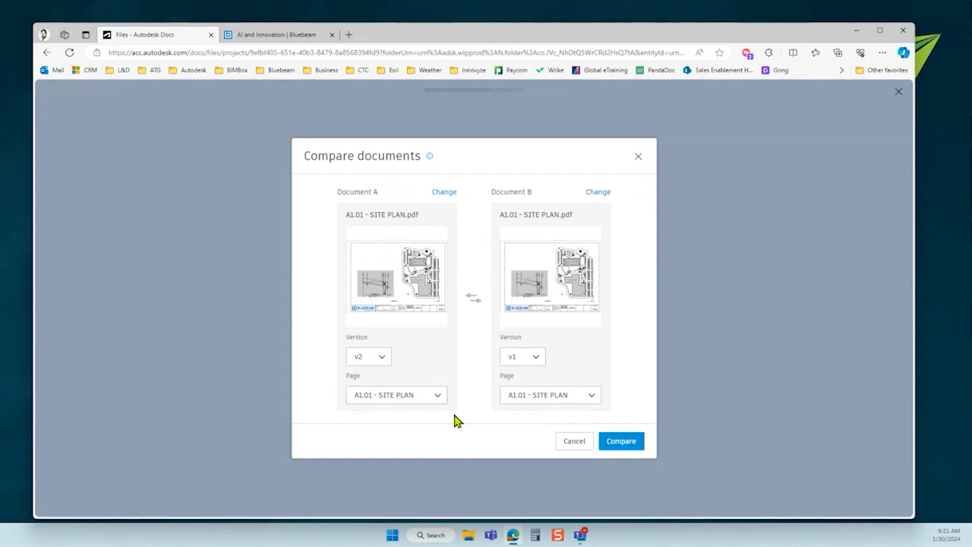
left_click(621, 445)
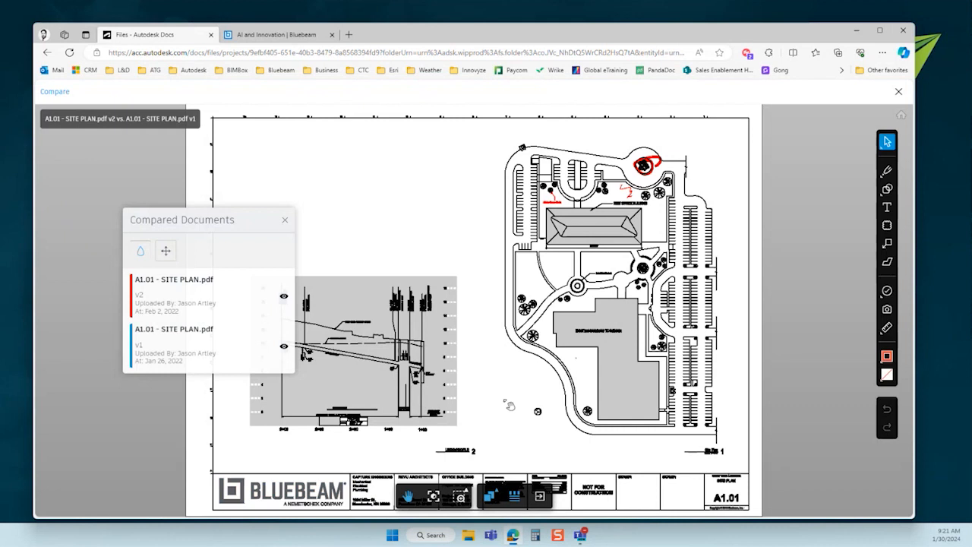
Step: Move the documents list aside and toggle v2 and v1 visibility to view each version alone
left_click_drag(217, 218, 159, 185)
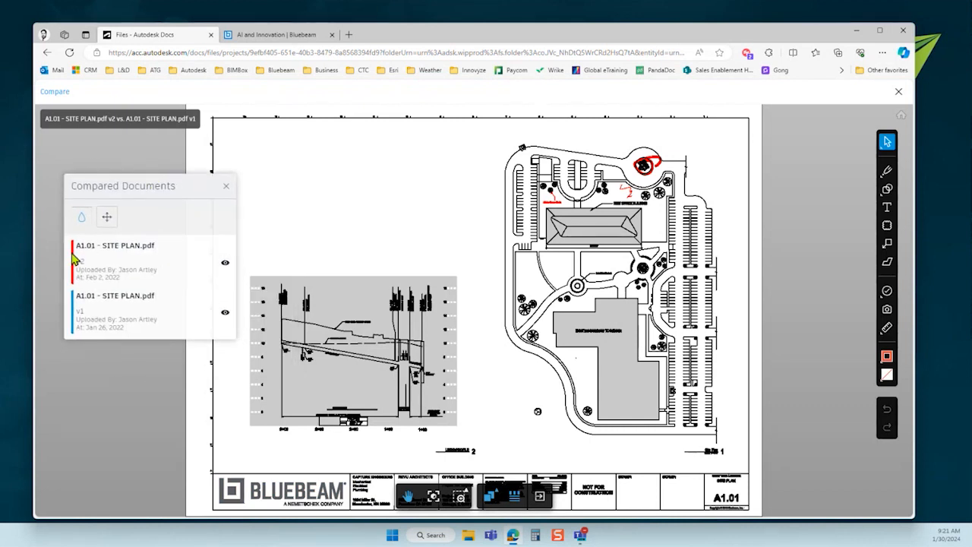
left_click(225, 264)
left_click(225, 264)
left_click(225, 264)
left_click(225, 264)
left_click(225, 264)
left_click(224, 264)
scroll(643, 156, "up", 6)
scroll(617, 185, "down", 5)
left_click(225, 263)
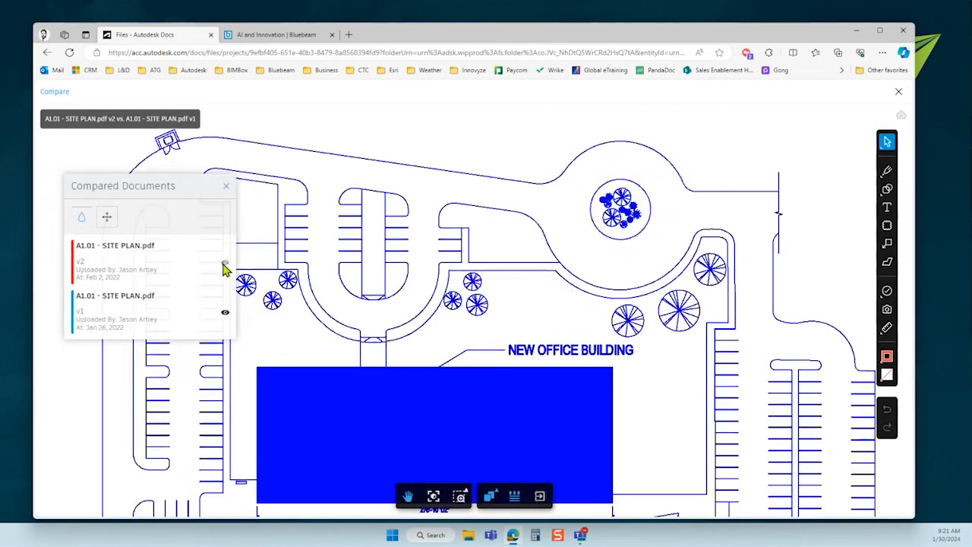
left_click(225, 264)
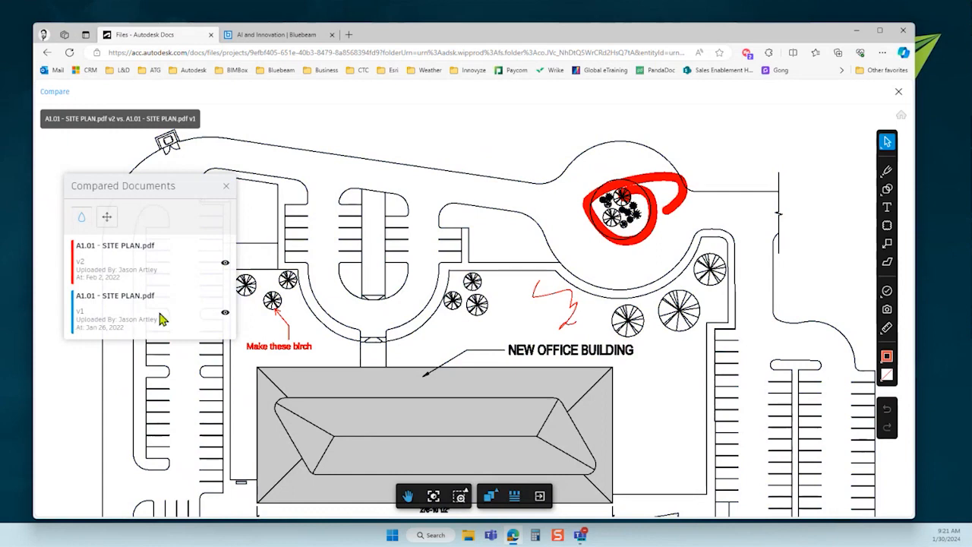
left_click(226, 313)
left_click(225, 313)
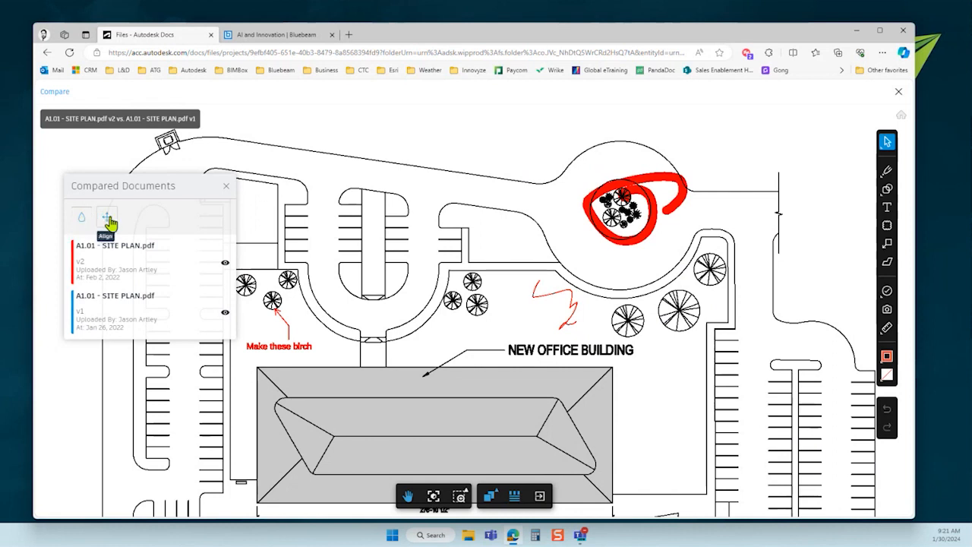
Step: Align the blue v1 drawing onto v2, close the documents list and fit the whole sheet
left_click(108, 221)
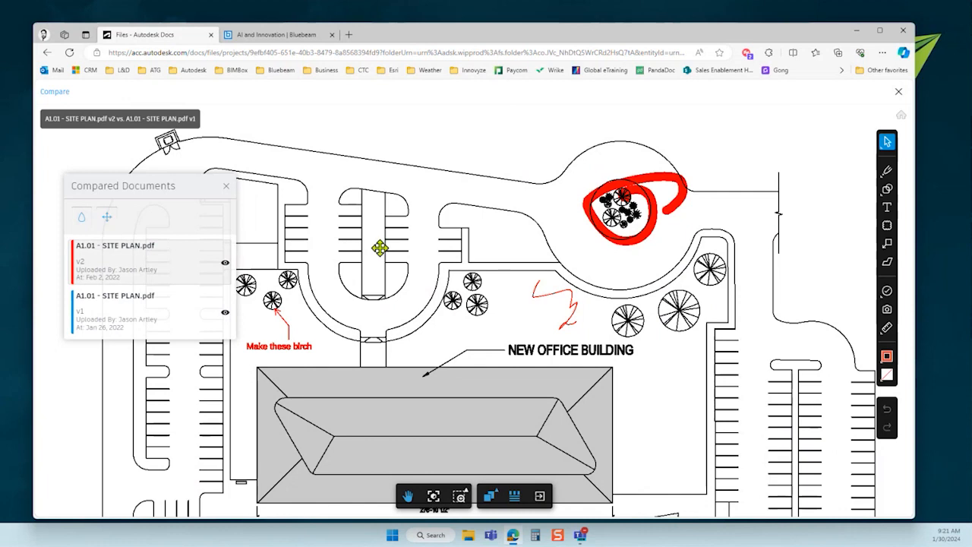
left_click_drag(385, 259, 418, 263)
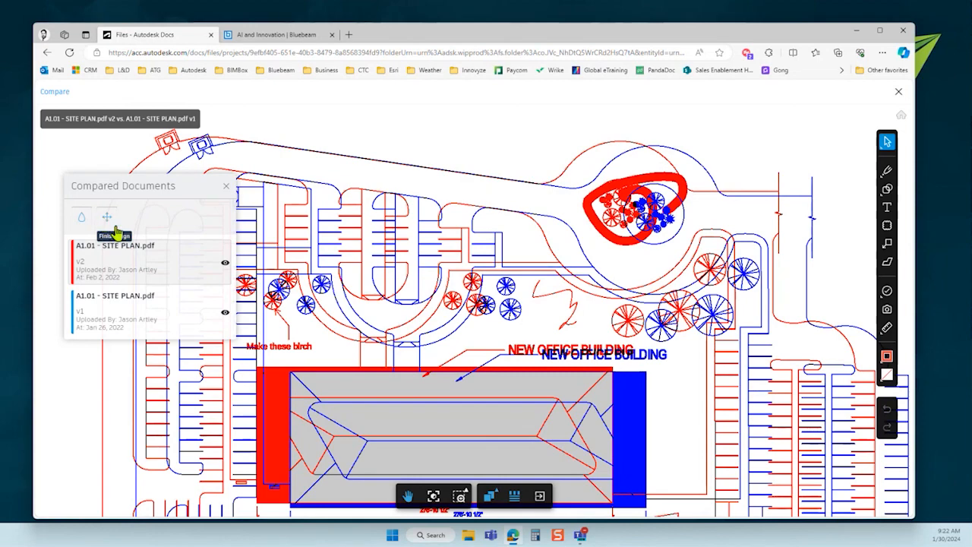
left_click_drag(503, 322, 474, 320)
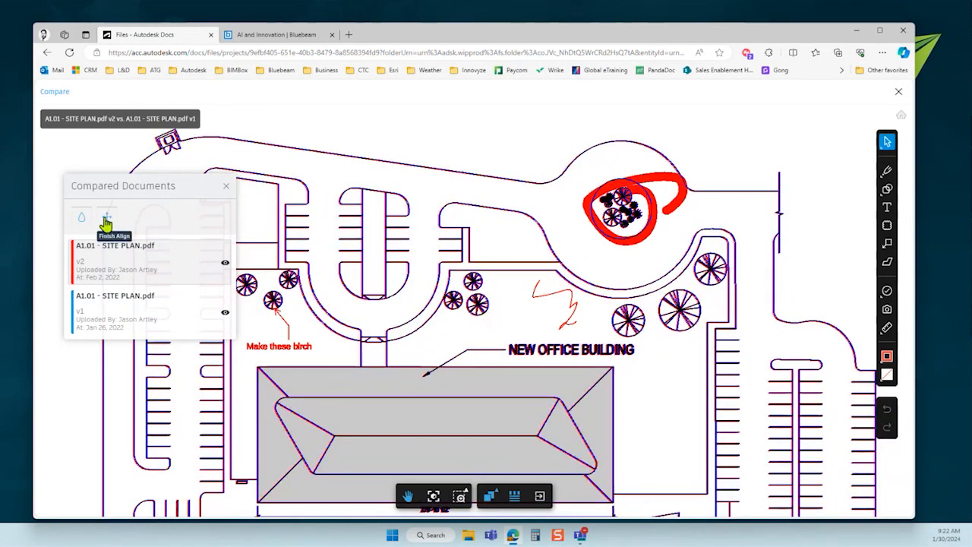
left_click(226, 185)
scroll(697, 279, "down", 2)
scroll(698, 278, "down", 4)
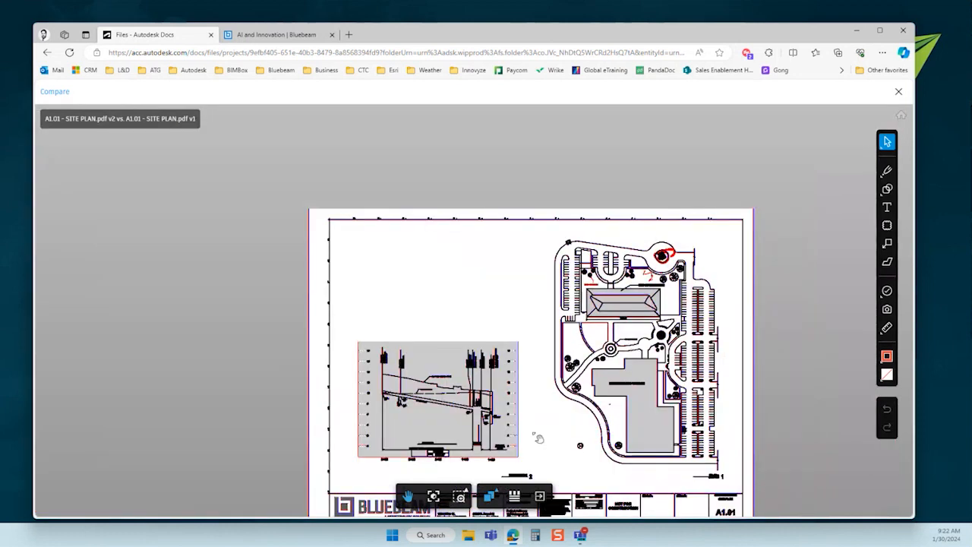
mouse_move(537, 438)
left_mouse_down()
mouse_move(489, 317)
mouse_move(503, 347)
left_mouse_up()
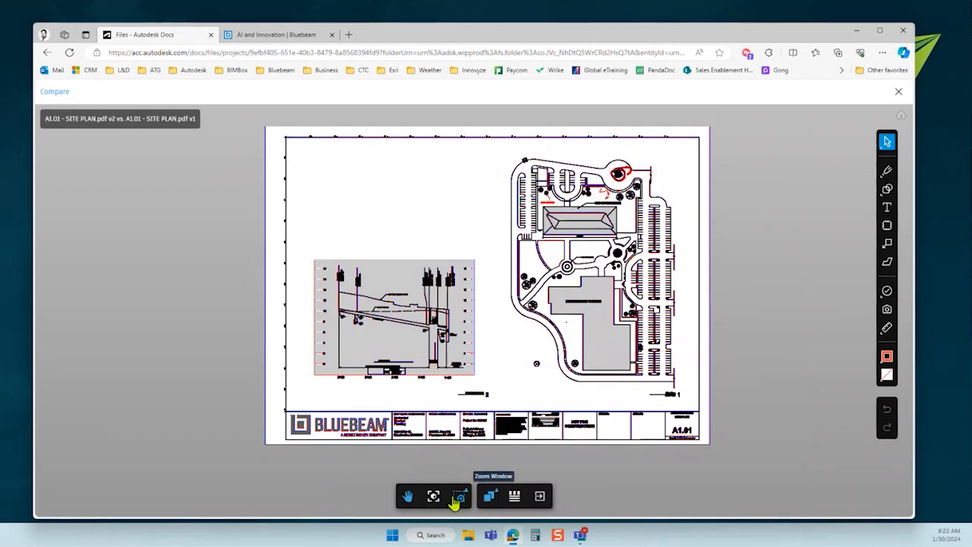
left_click(490, 496)
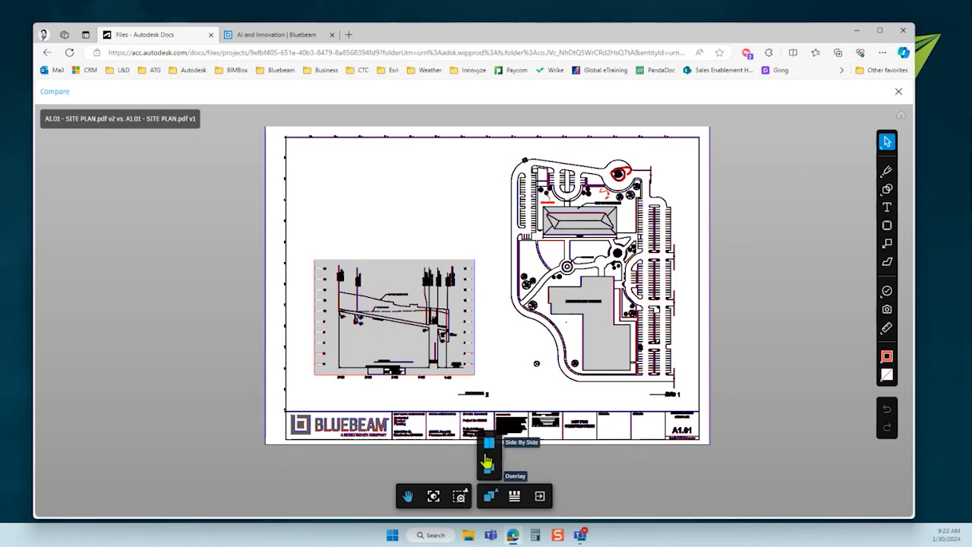
Step: Switch to Side By Side mode and drag the divider to reveal v2 versus v1
left_click(490, 448)
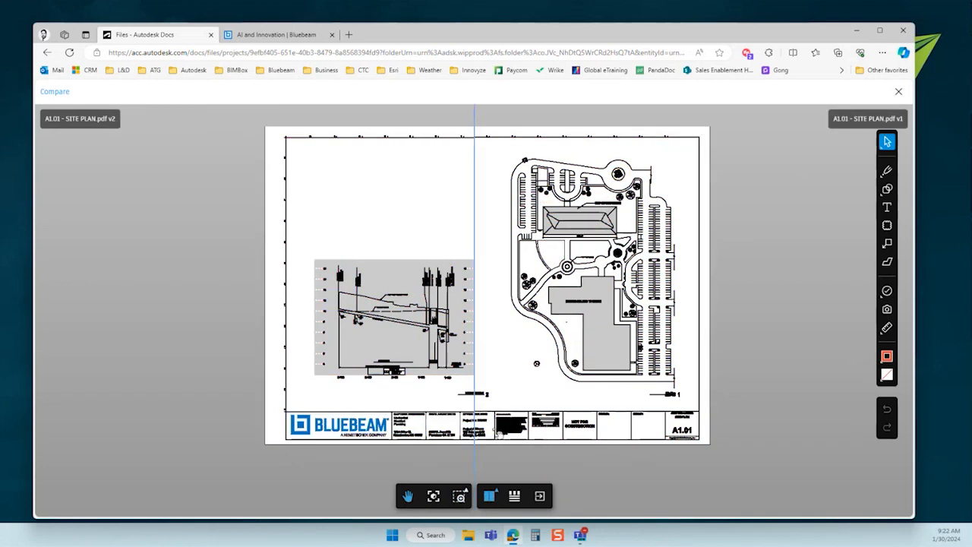
left_click_drag(475, 228, 495, 233)
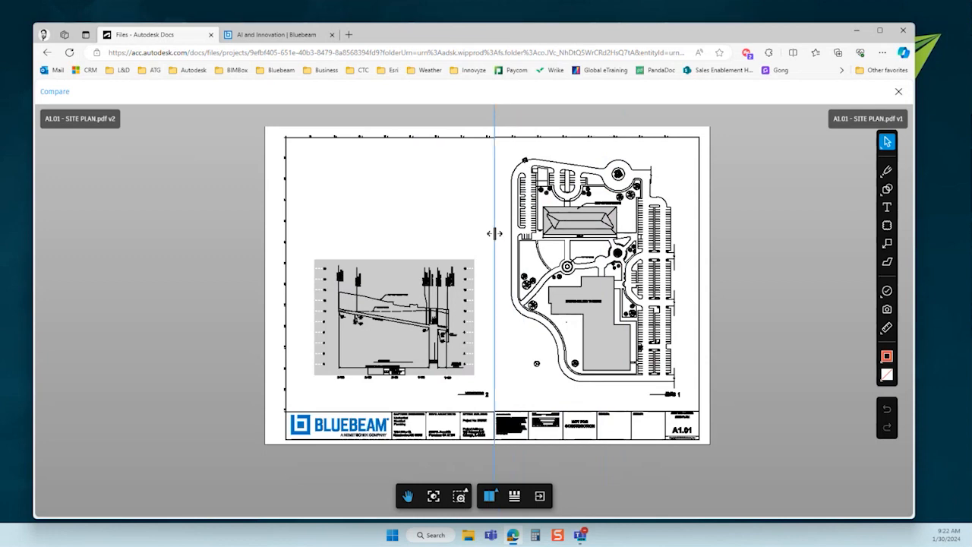
scroll(536, 228, "up", 2)
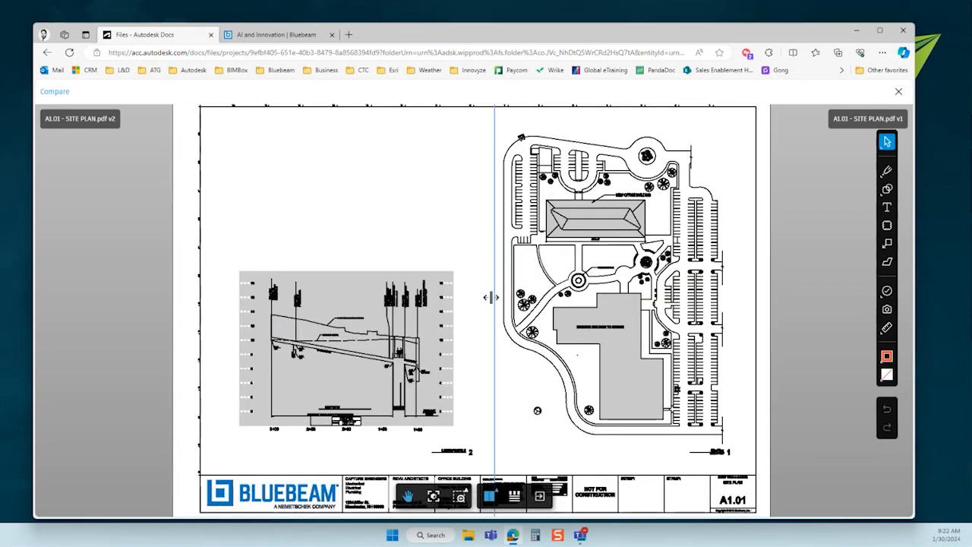
mouse_move(490, 297)
left_mouse_down()
mouse_move(451, 297)
mouse_move(696, 296)
mouse_move(482, 300)
left_mouse_up()
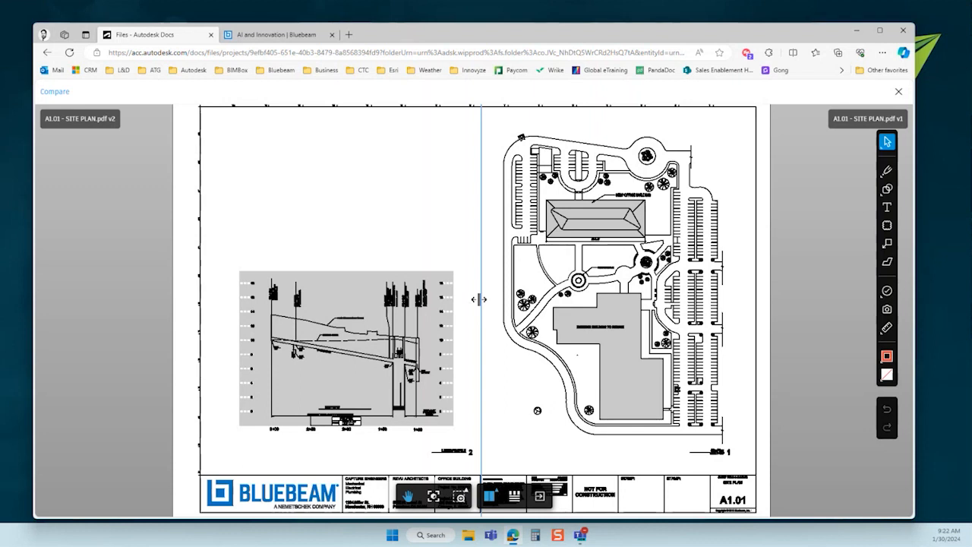
left_click(515, 497)
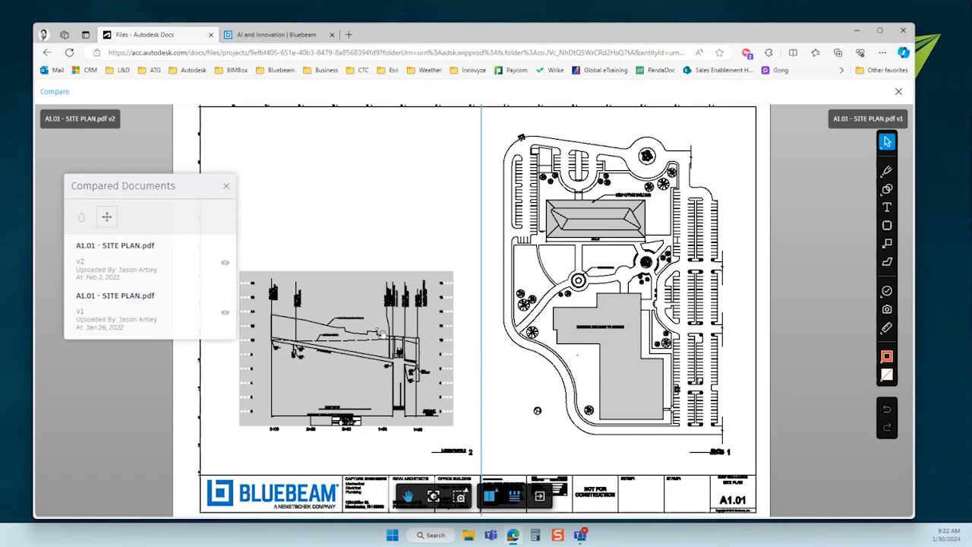
left_click(228, 187)
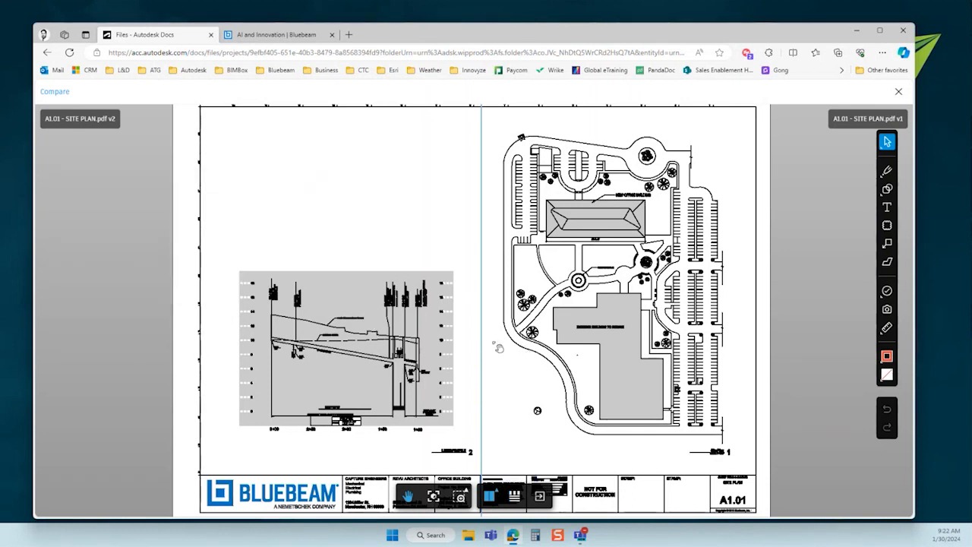
left_click_drag(480, 336, 481, 373)
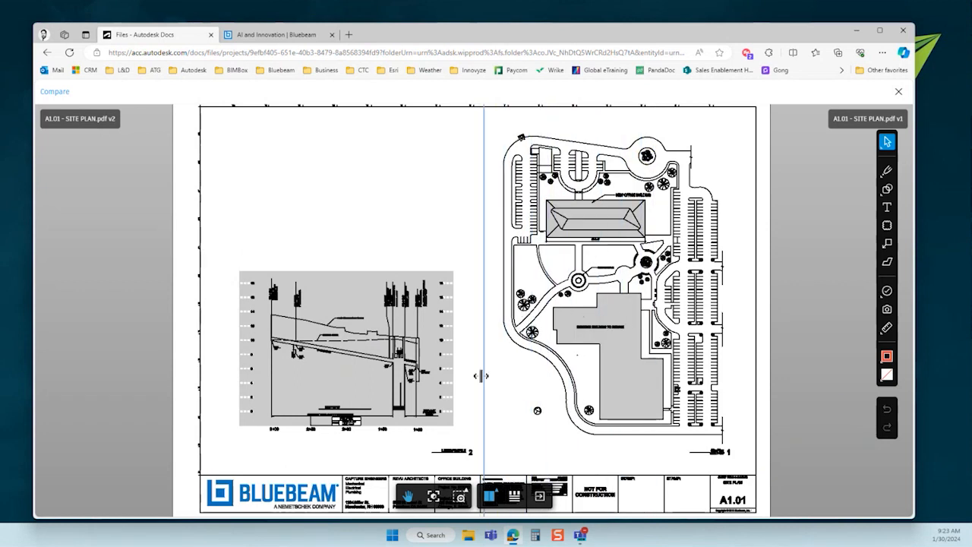
Step: Try Overlay mode, then return to Side By Side and slide the v2/v1 split across the site plan
left_click(490, 496)
left_click(489, 470)
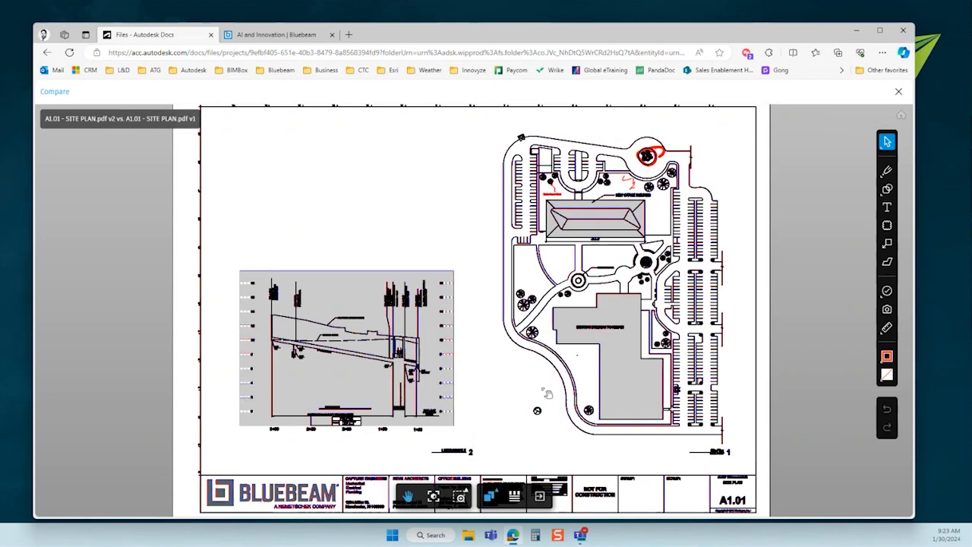
left_click(492, 496)
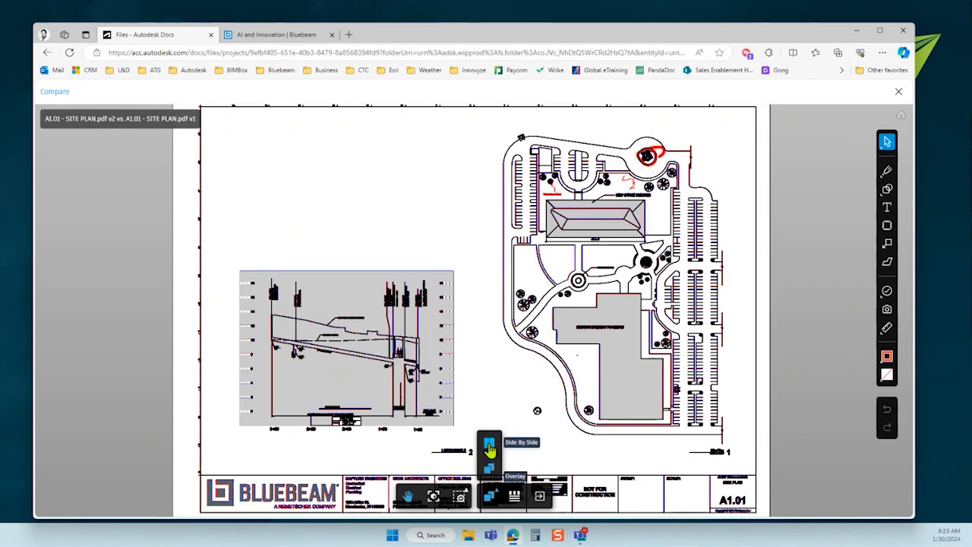
left_click(493, 449)
mouse_move(488, 366)
left_mouse_down()
mouse_move(581, 372)
mouse_move(471, 376)
mouse_move(623, 379)
mouse_move(430, 371)
mouse_move(608, 376)
mouse_move(446, 378)
mouse_move(497, 382)
left_mouse_up()
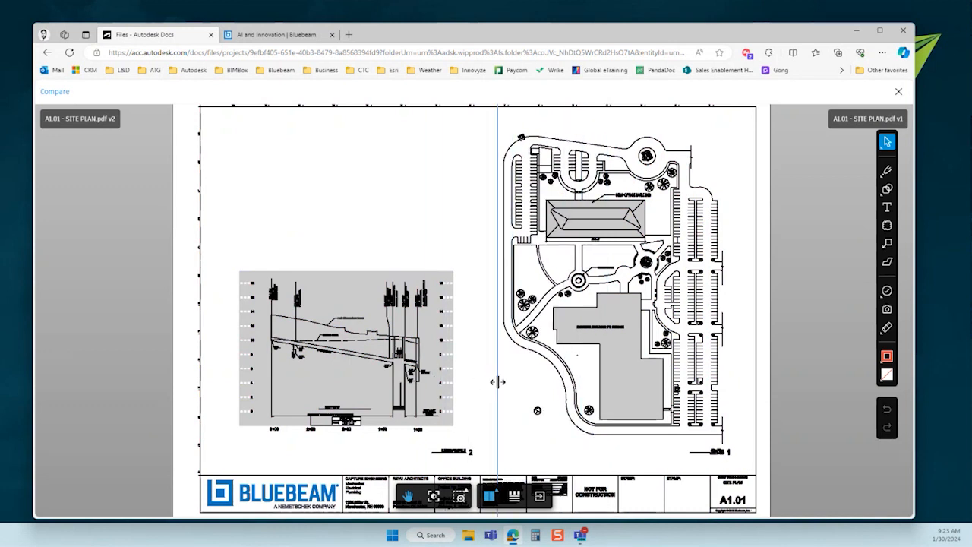
left_click_drag(498, 384, 475, 377)
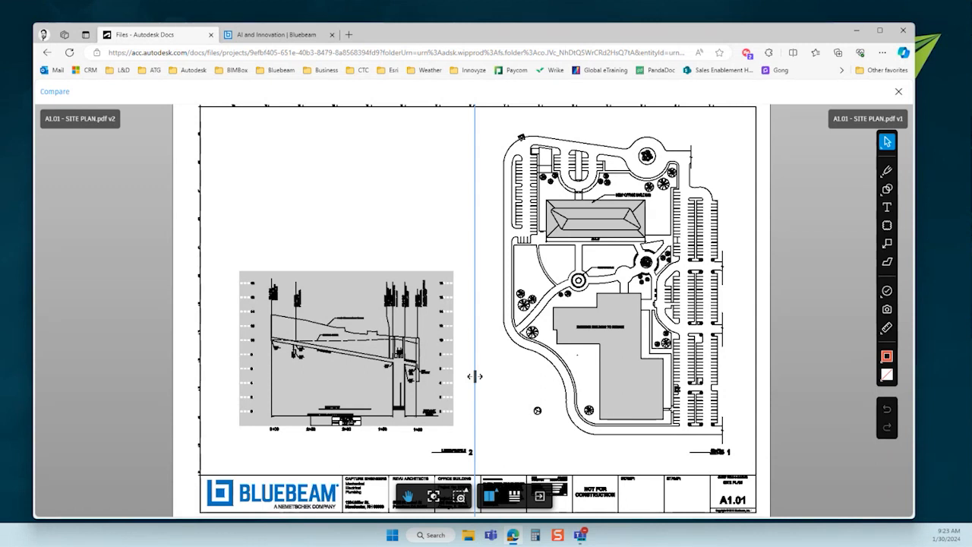
mouse_move(475, 376)
left_mouse_down()
mouse_move(589, 377)
mouse_move(428, 364)
mouse_move(481, 365)
left_mouse_up()
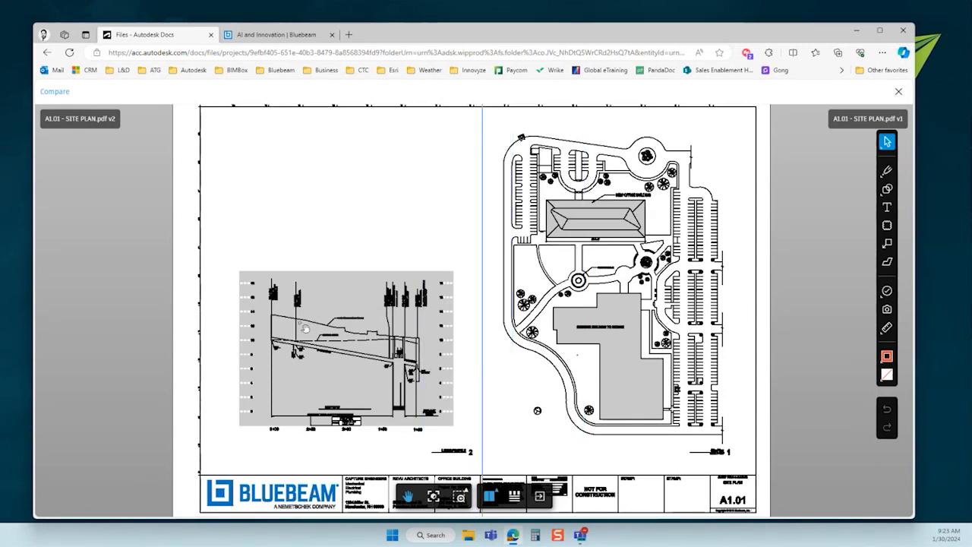
Step: Return from the browser to Bluebeam Revu and cancel the Compare Documents setup
left_click(287, 36)
left_click_drag(399, 36, 393, 31)
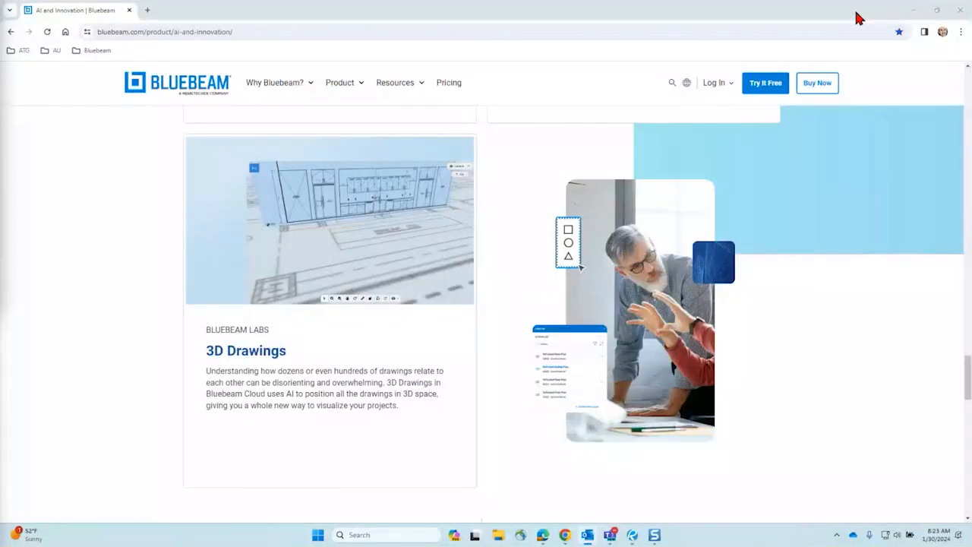
left_click(913, 10)
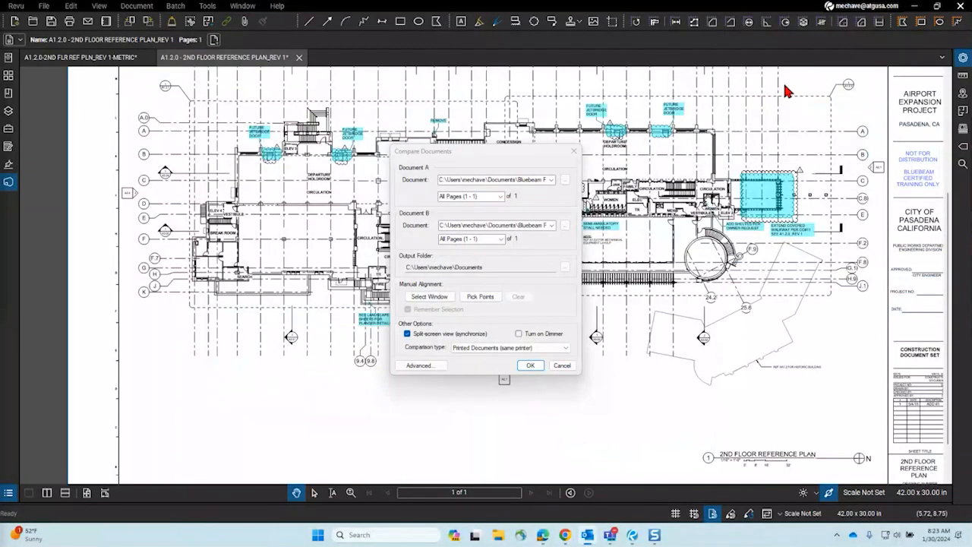
key("Escape")
Step: Close the REV 1 and metric floor plan drawings without saving changes
left_click(298, 57)
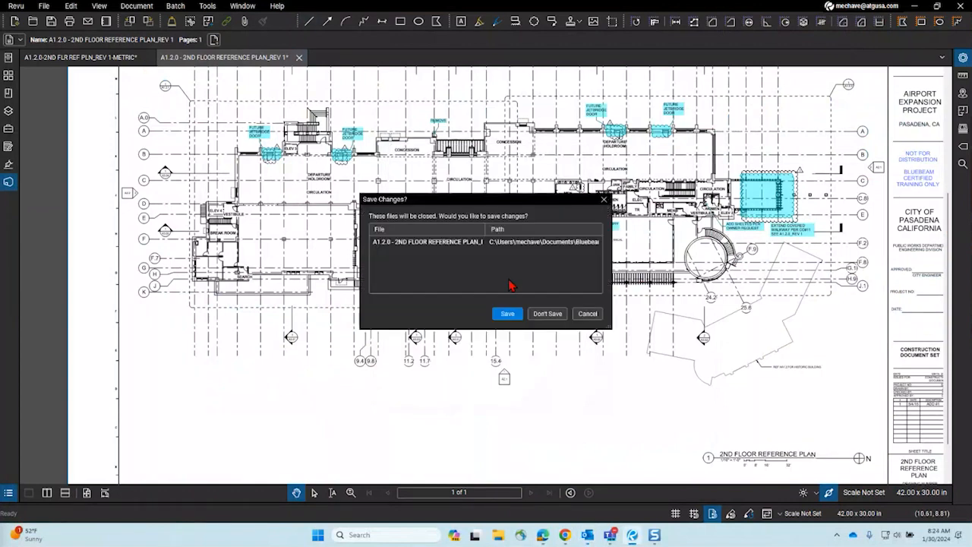
left_click(545, 314)
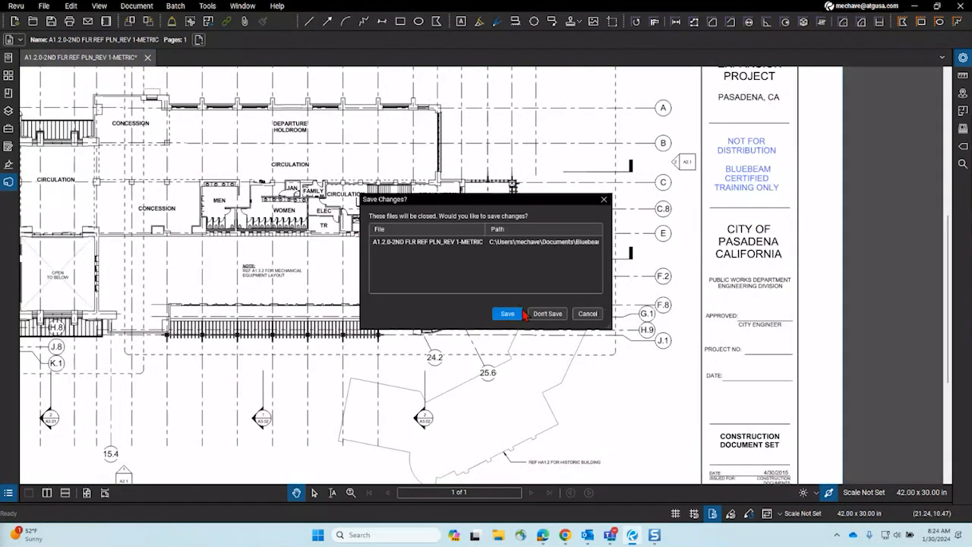
key("ctrl+w")
left_click(175, 6)
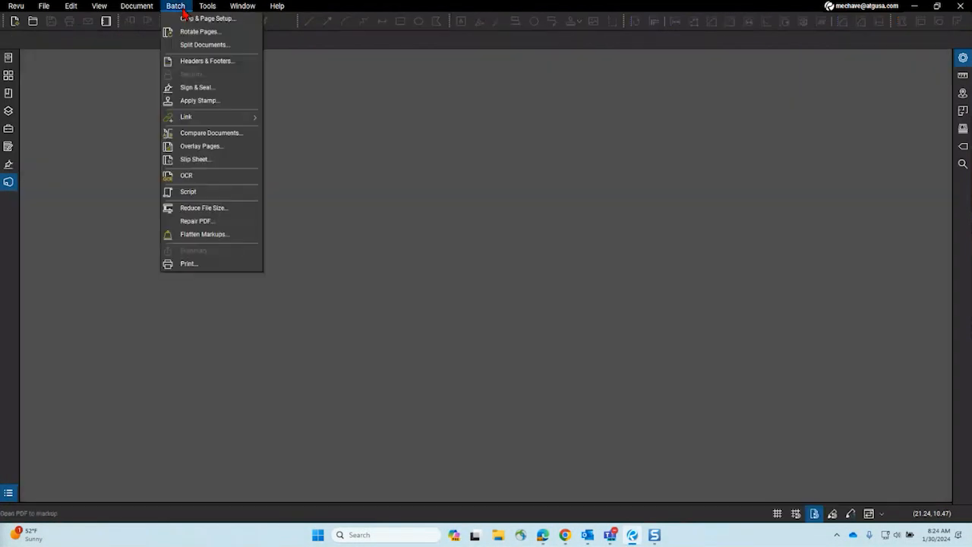
Step: Start a batch Slip Sheet and choose to add individual current files
left_click(209, 161)
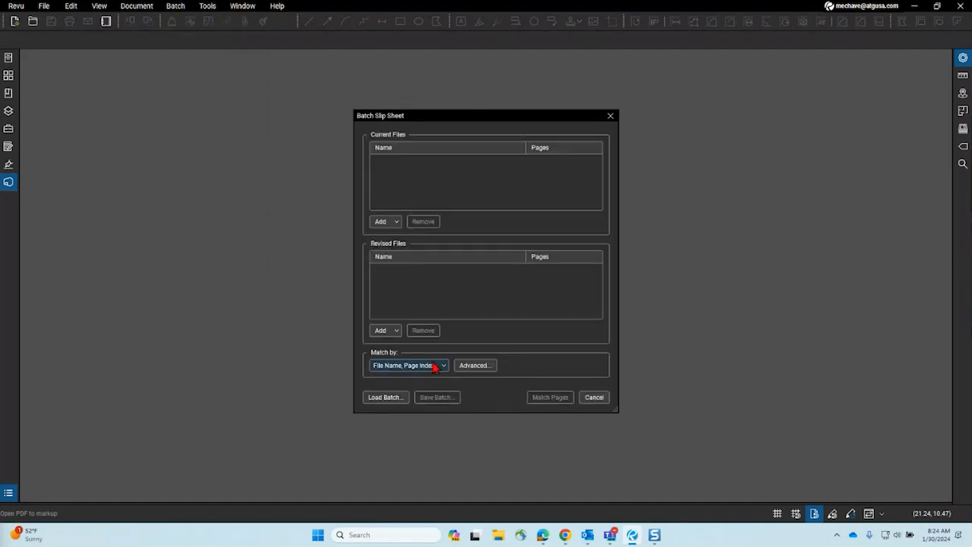
left_click(388, 222)
left_click(409, 237)
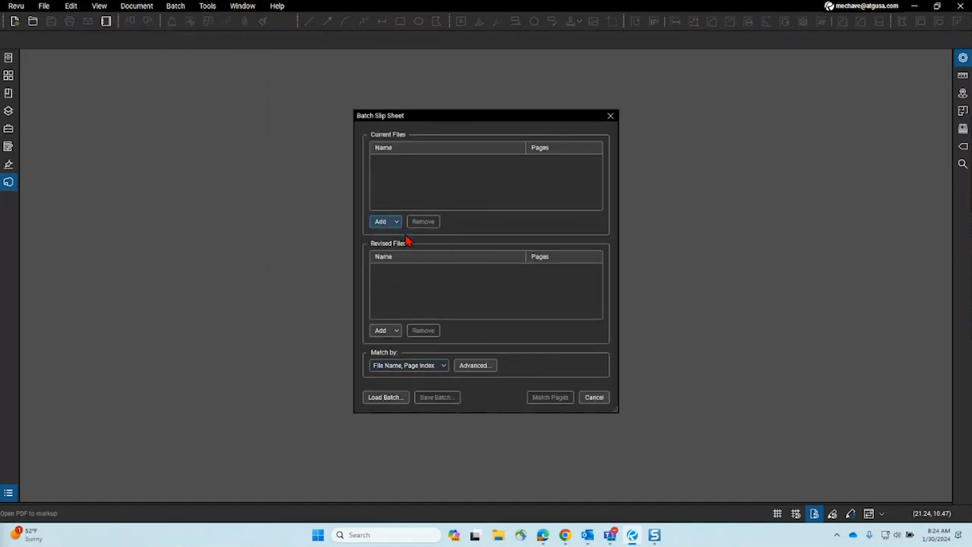
Step: Browse the file picker to Documents\Bluebeam Revu\Slip Sheet, then bring up File Explorer
scroll(335, 243, "down", 5)
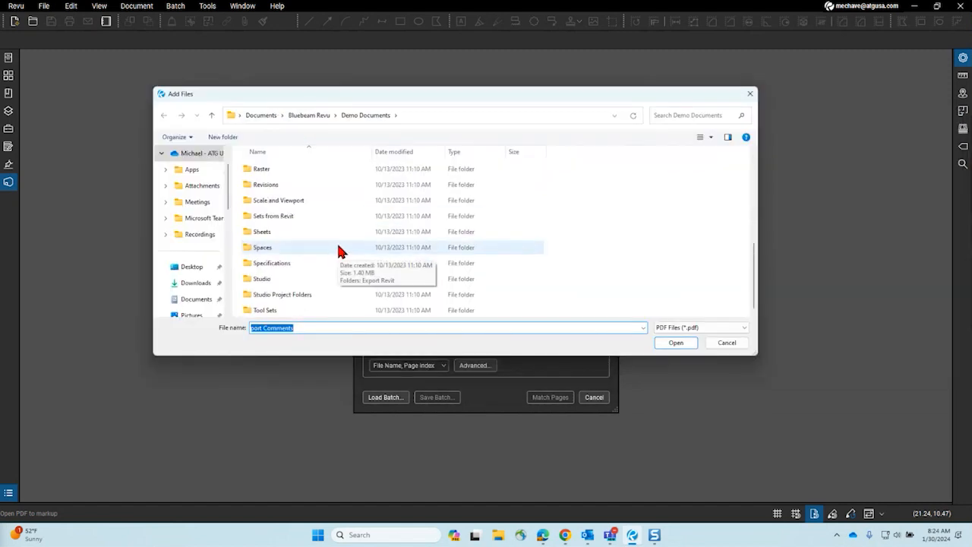
scroll(338, 251, "up", 2)
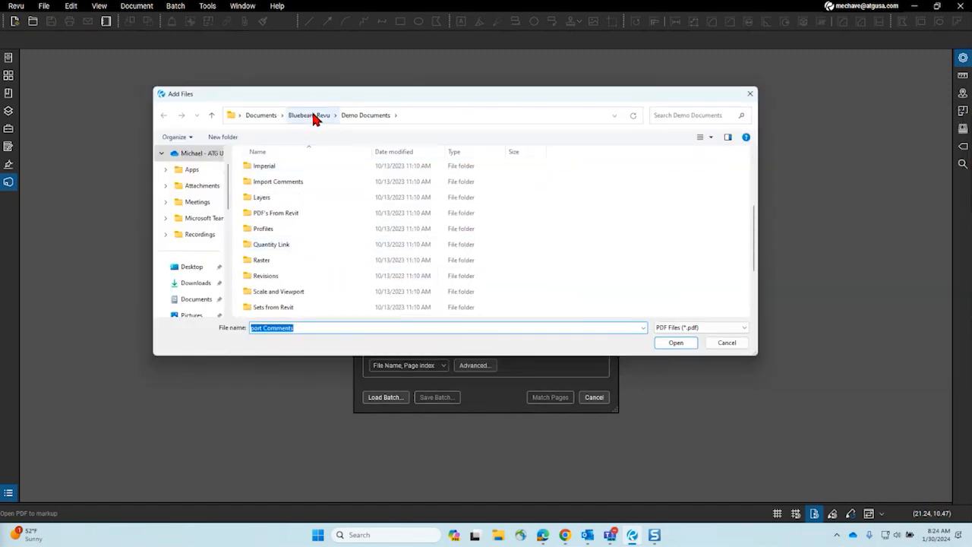
scroll(286, 288, "up", 3)
scroll(287, 288, "down", 5)
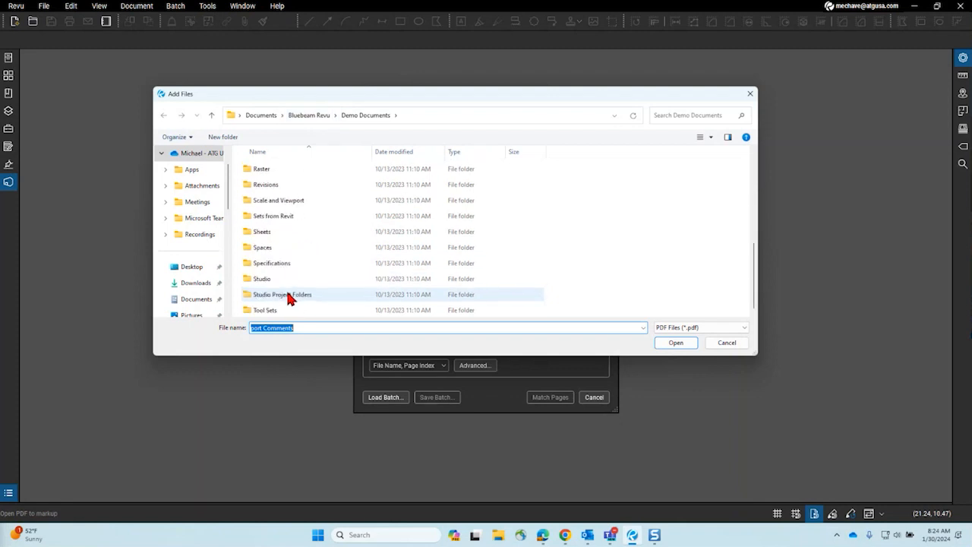
scroll(287, 291, "up", 3)
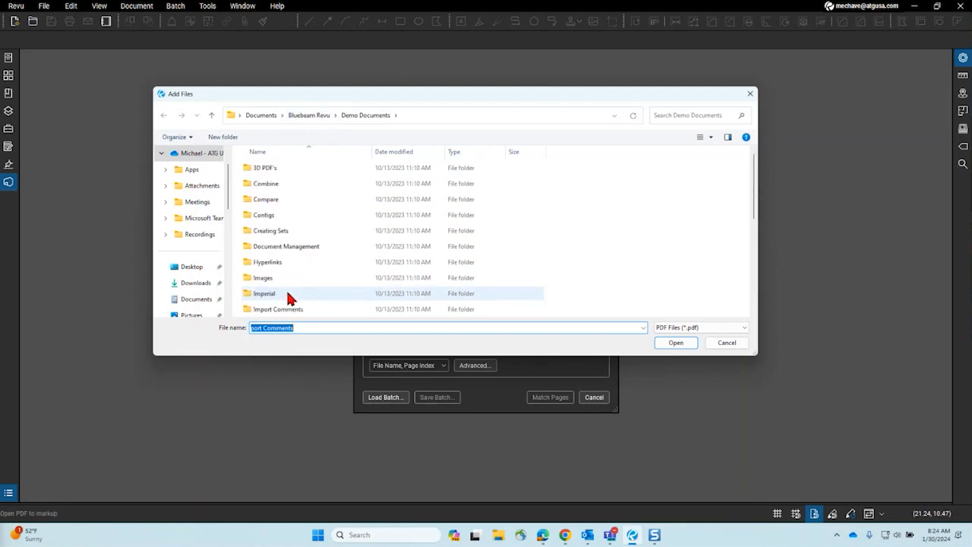
left_click(308, 117)
scroll(320, 252, "down", 6)
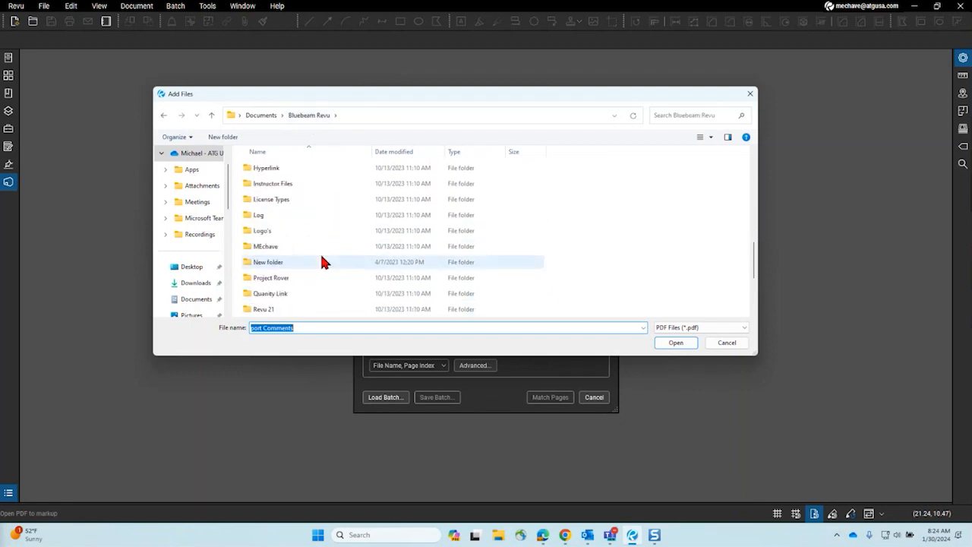
double_click(311, 261)
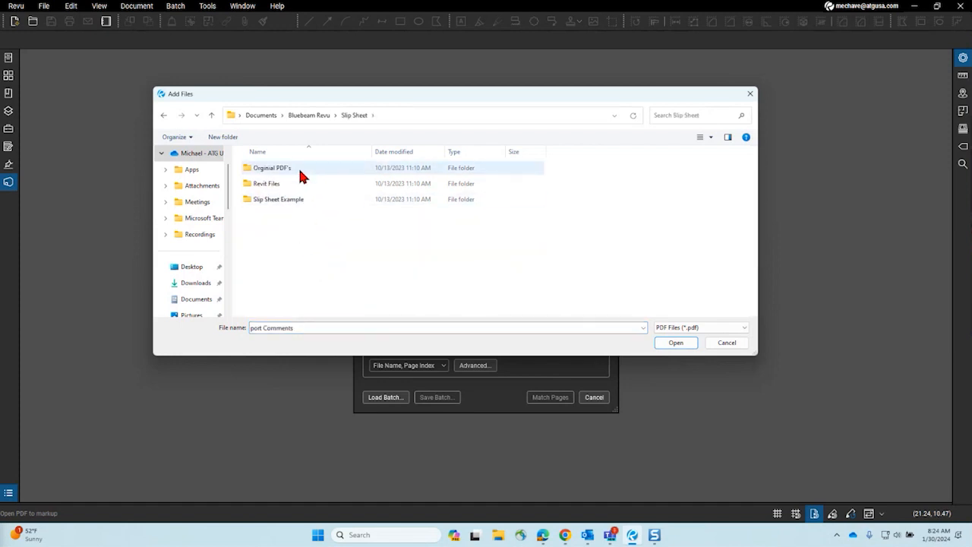
left_click(497, 536)
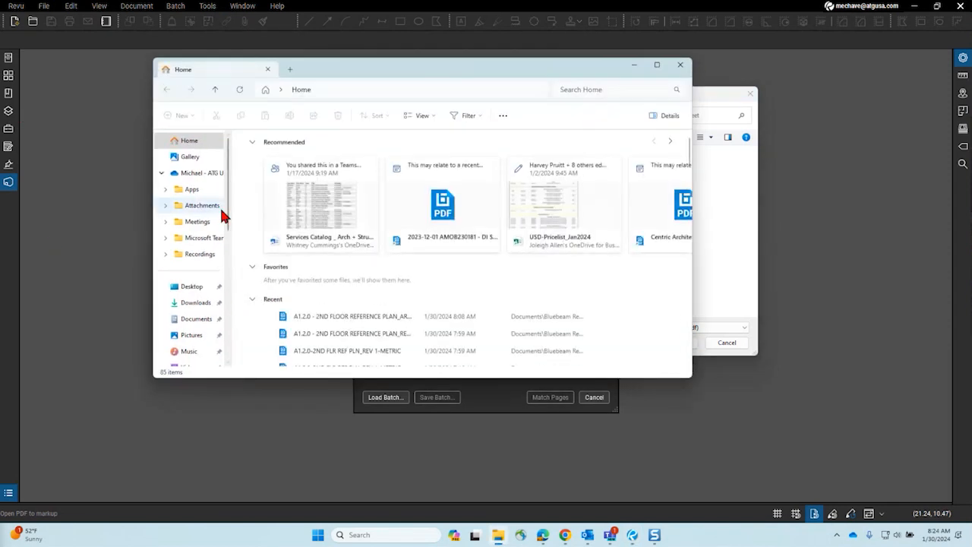
Step: Select Syracuse-Suites-PDFs and Syracuse-Suites-PDFs_Rev in Documents\Bluebeam Revu\Slip Sheet\Orginial PDF's
left_click(200, 319)
scroll(378, 231, "down", 5)
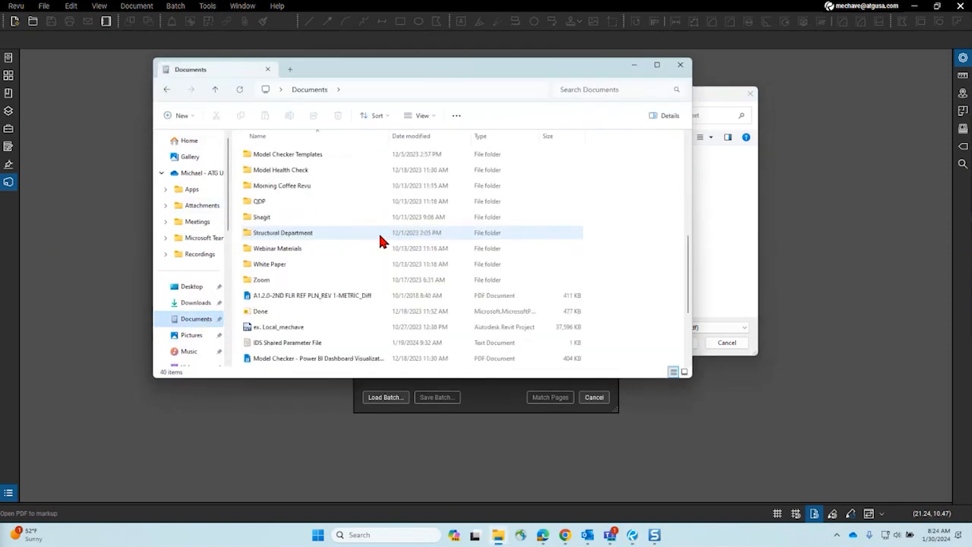
scroll(369, 242, "up", 5)
double_click(289, 229)
scroll(369, 231, "down", 2)
scroll(369, 234, "up", 4)
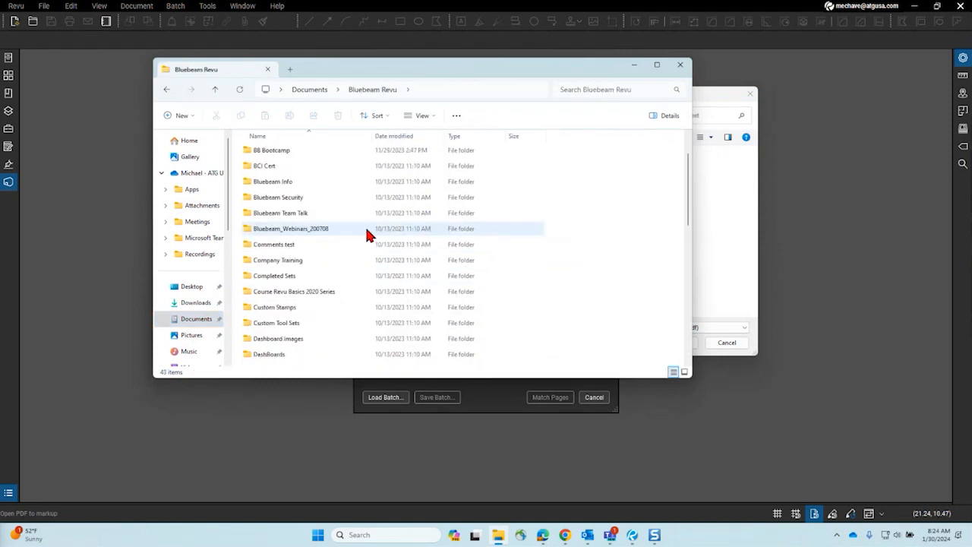
scroll(365, 232, "down", 6)
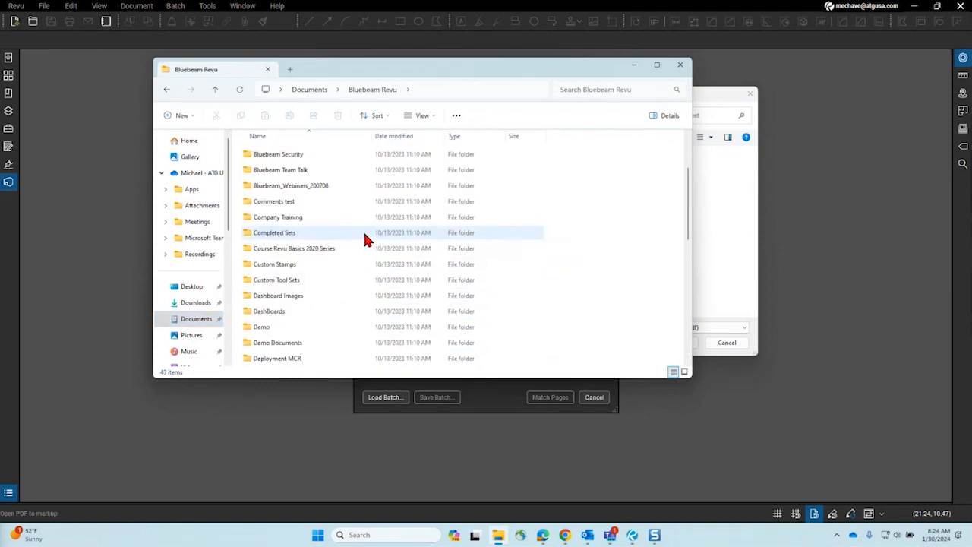
scroll(363, 233, "down", 4)
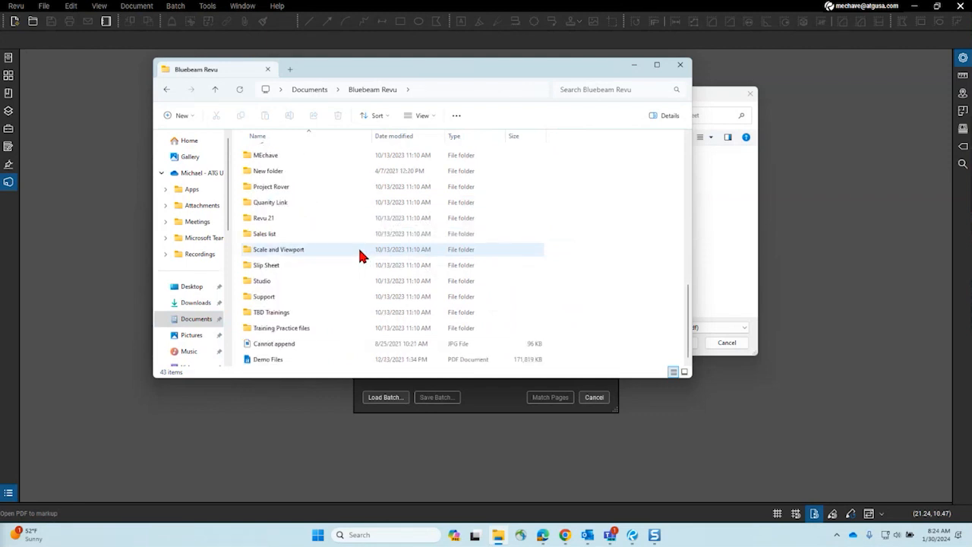
double_click(269, 266)
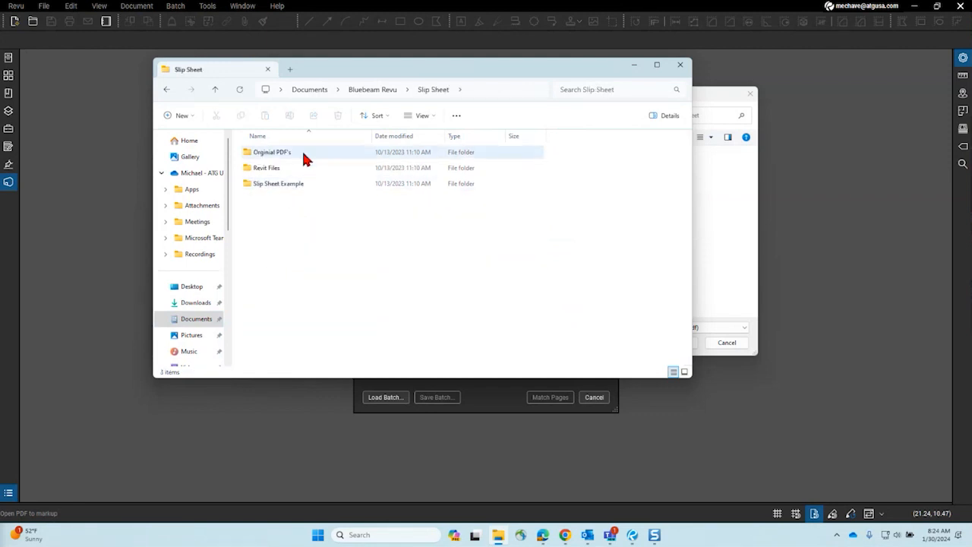
double_click(303, 151)
left_click(303, 153)
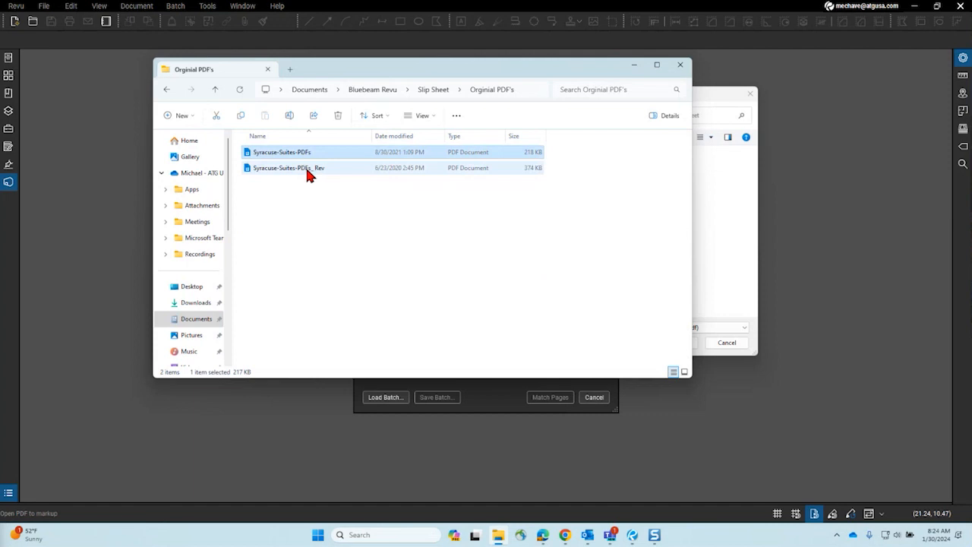
left_click(309, 174, "shift")
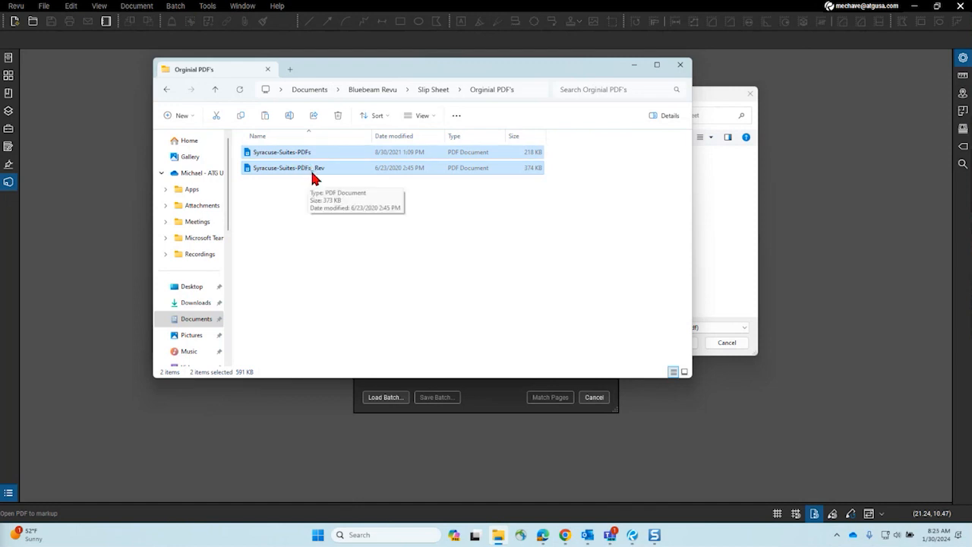
Step: Paste both PDFs into Slip Sheet Example, replacing the older copies, and close Explorer
left_click(433, 89)
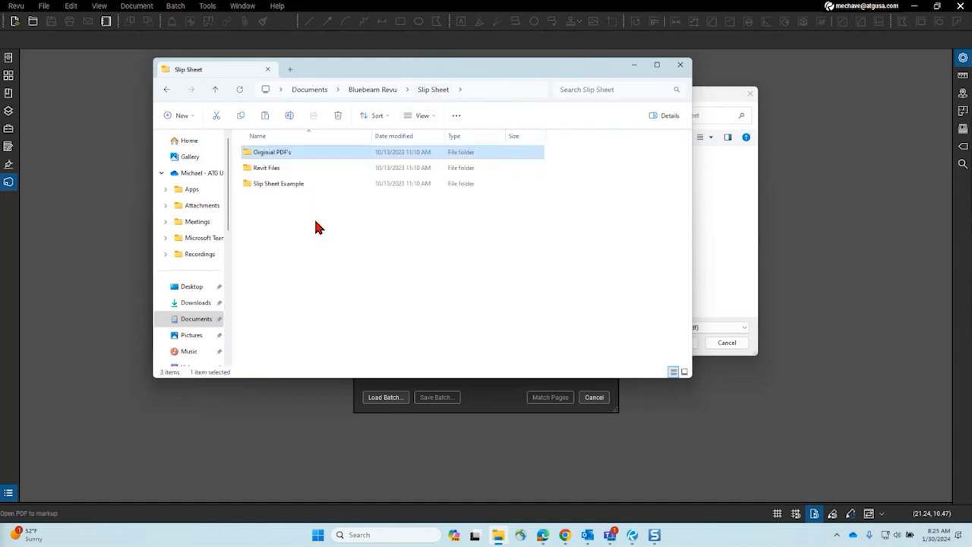
double_click(284, 185)
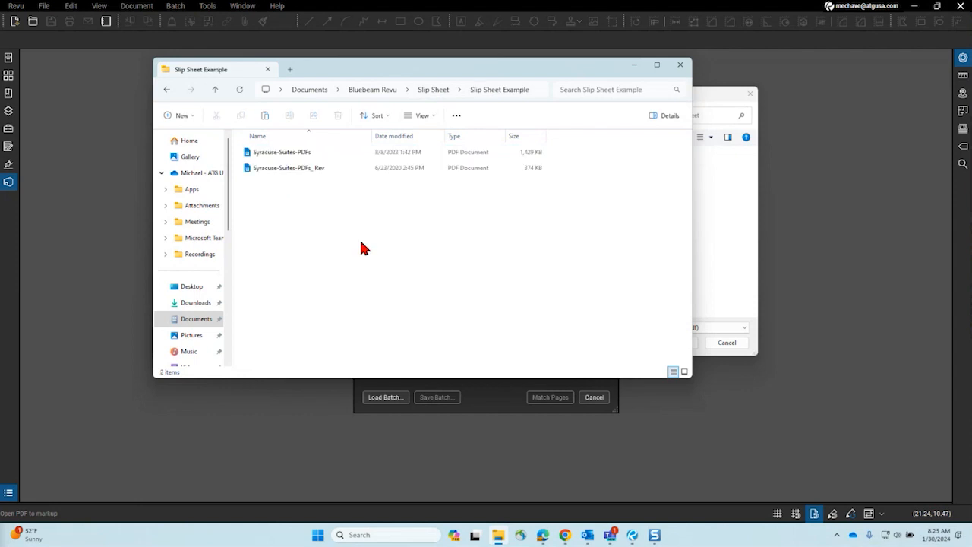
key("ctrl+v")
left_click(330, 190)
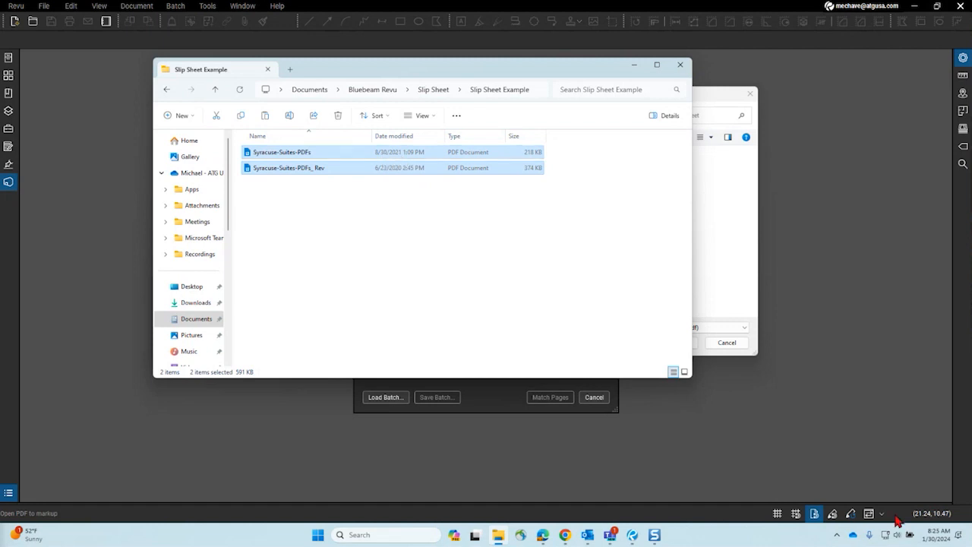
left_click(426, 215)
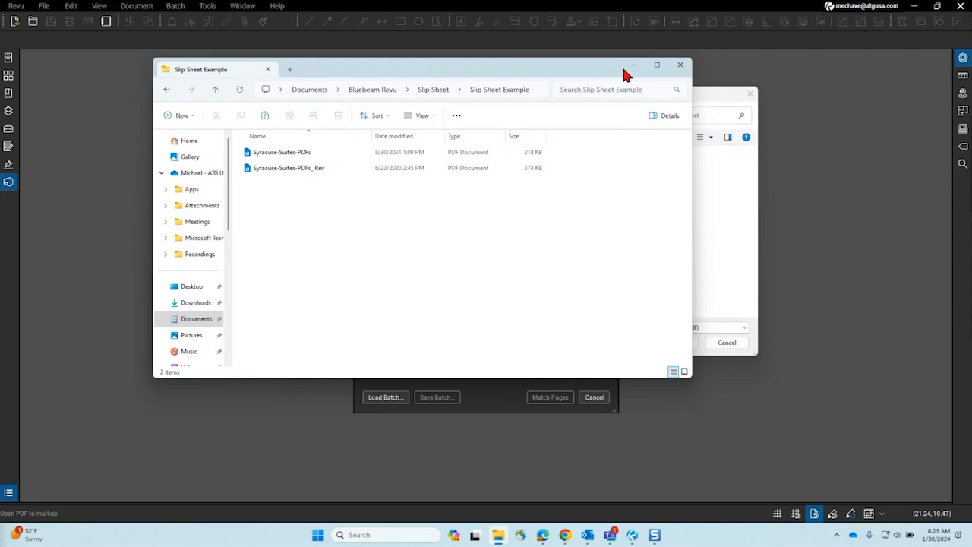
left_click(680, 65)
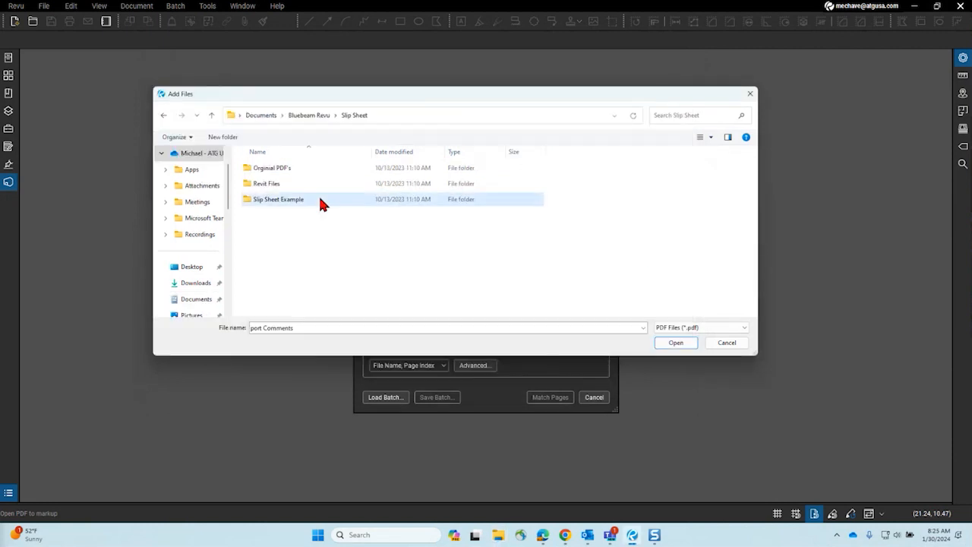
Step: Add Syracuse-Suites-PDFs from Slip Sheet Example as the current file
double_click(320, 201)
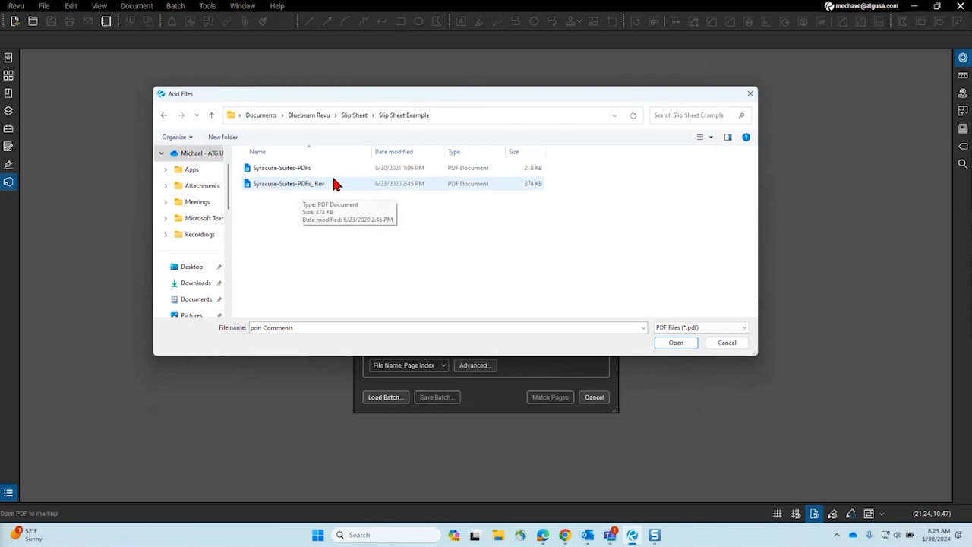
left_click_drag(363, 102, 405, 203)
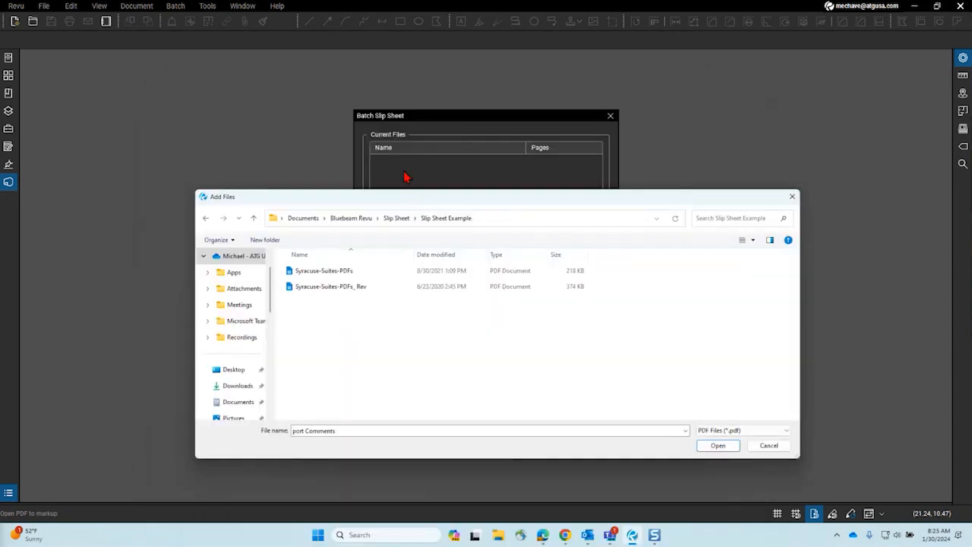
left_click(328, 274)
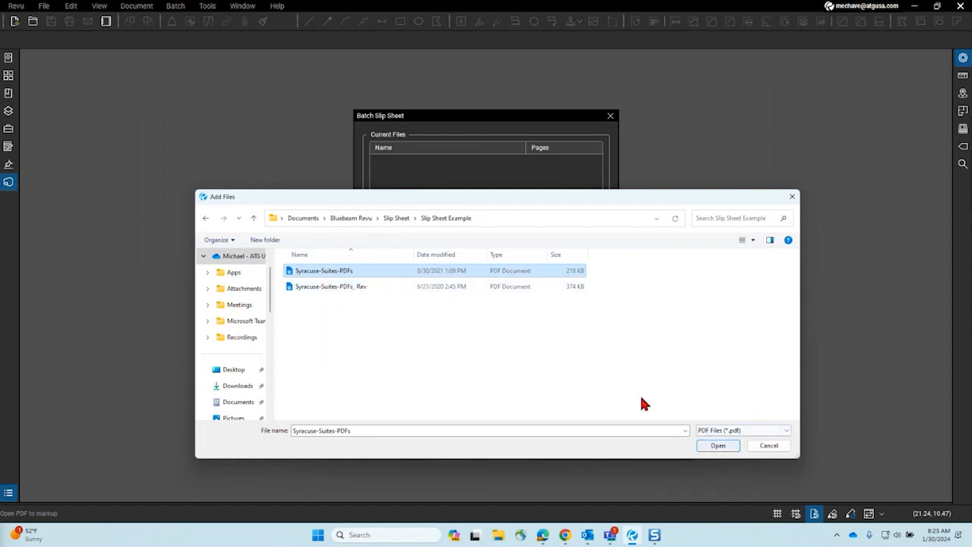
left_click(718, 446)
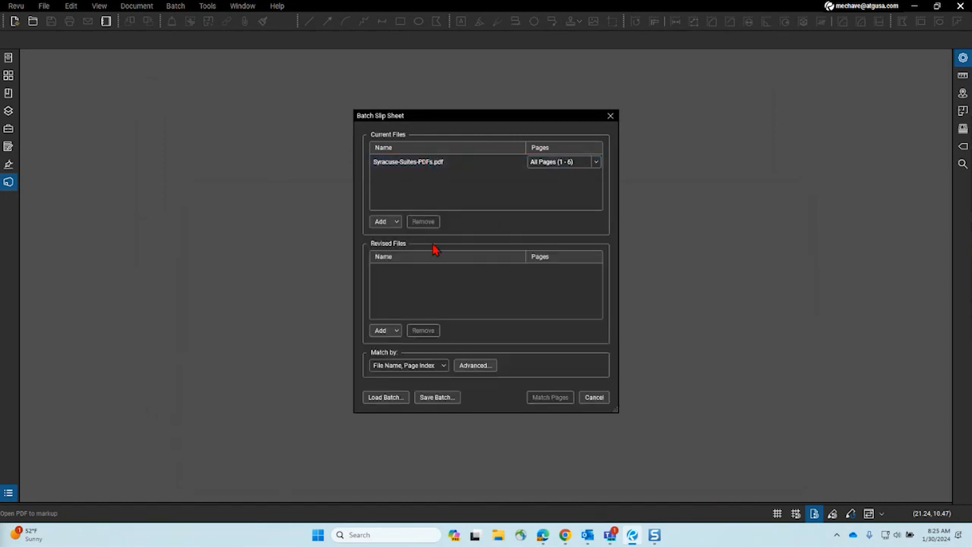
Step: Add Syracuse-Suites-PDFs_Rev from Slip Sheet Example as the revised file
left_click(390, 331)
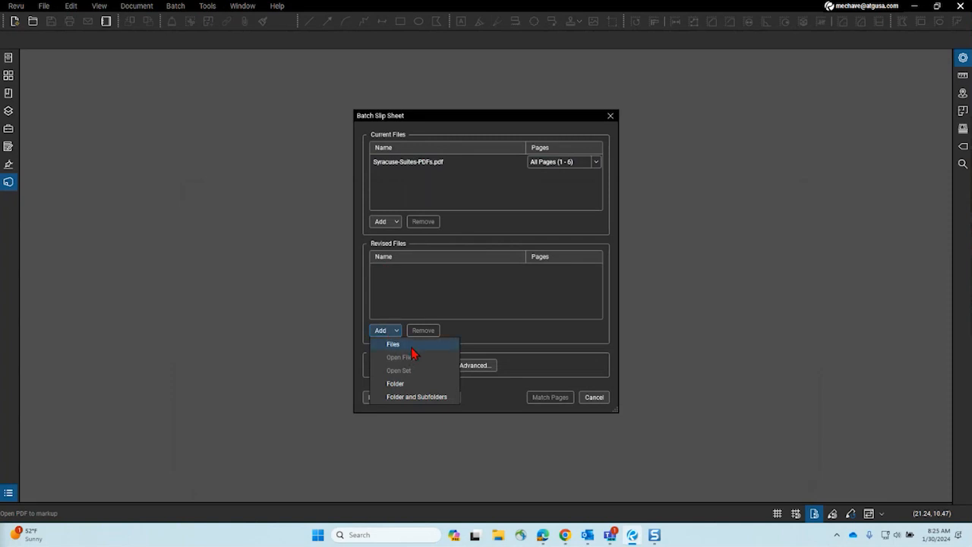
left_click(410, 346)
double_click(315, 302)
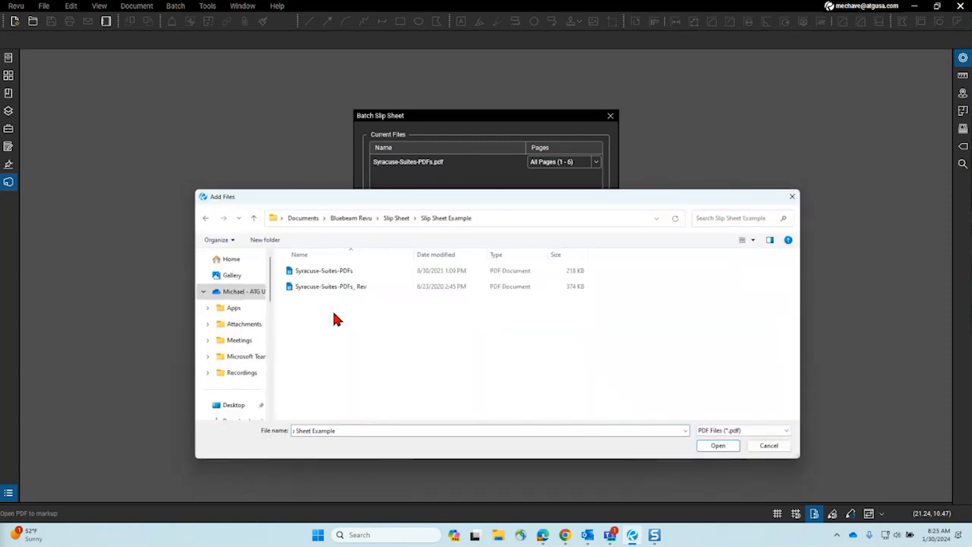
left_click(357, 289)
left_click(718, 446)
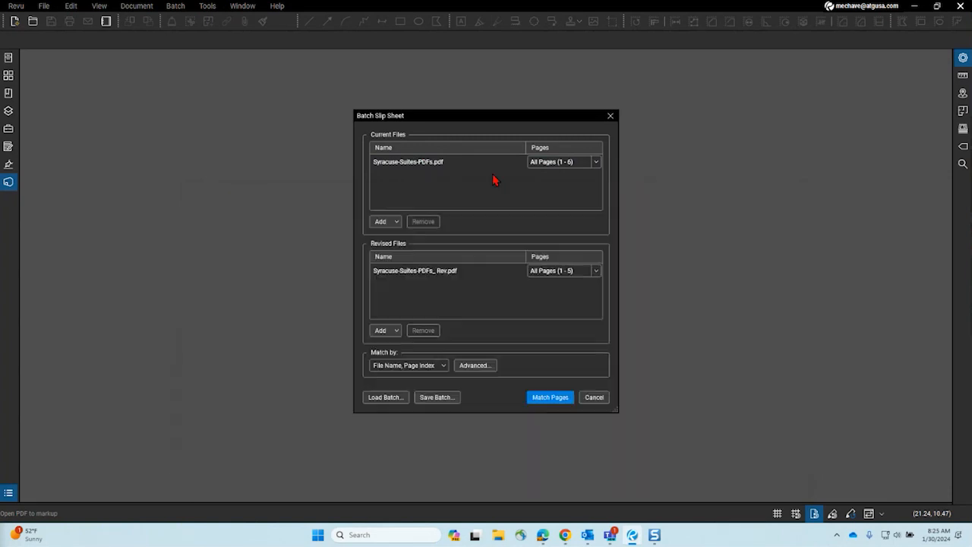
left_click_drag(449, 122, 300, 78)
left_click_drag(398, 80, 423, 82)
left_click(437, 121)
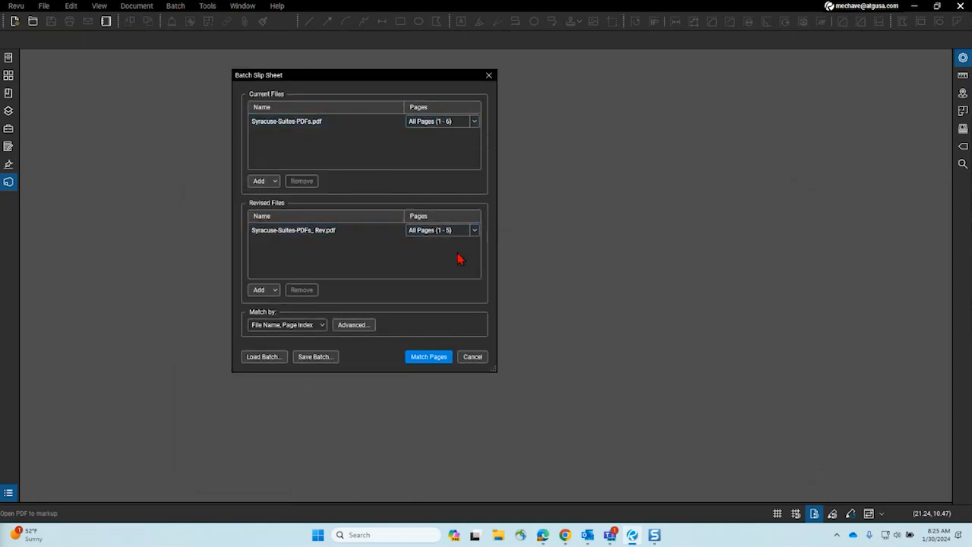
Step: Keep matching by File Name, Page Index and match the pages: 10 matched, 1 unmatched
left_click(312, 326)
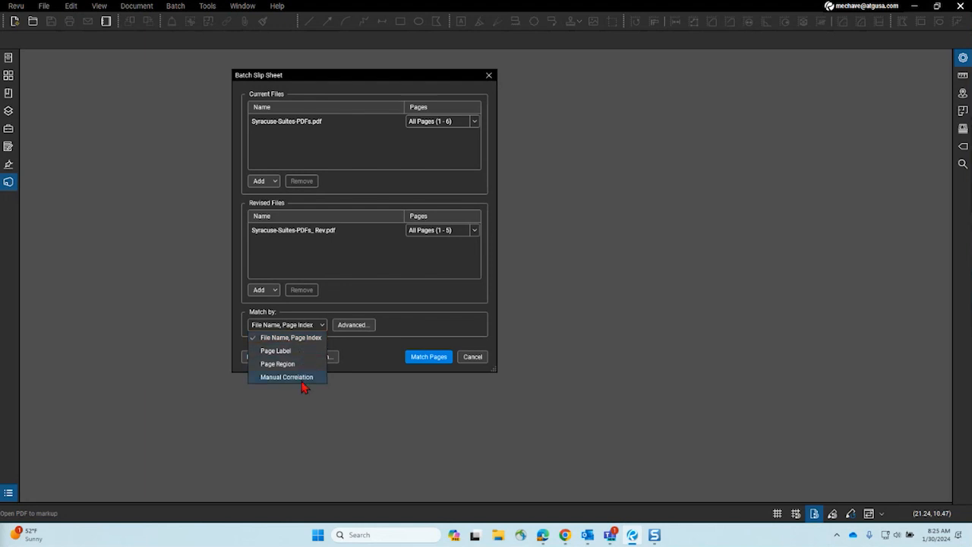
left_click(350, 329)
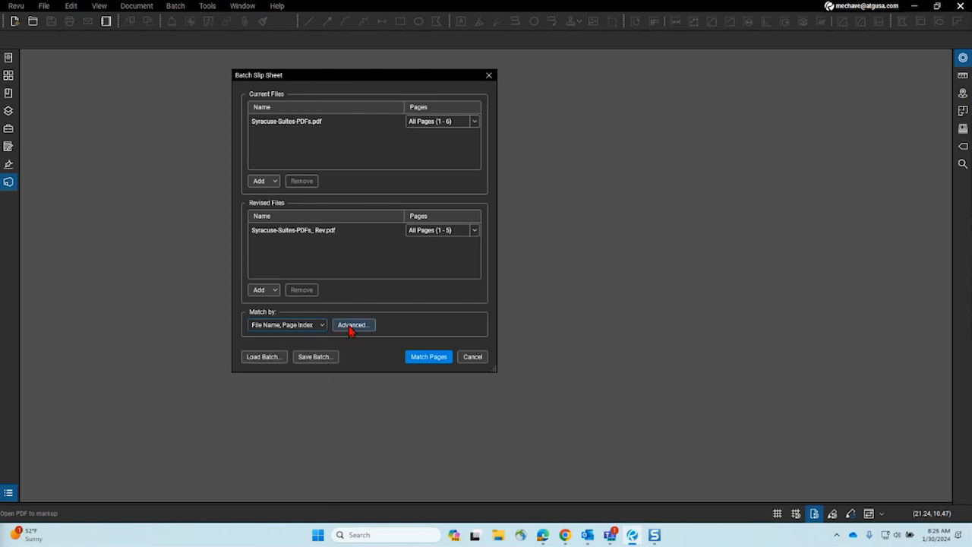
left_click(352, 331)
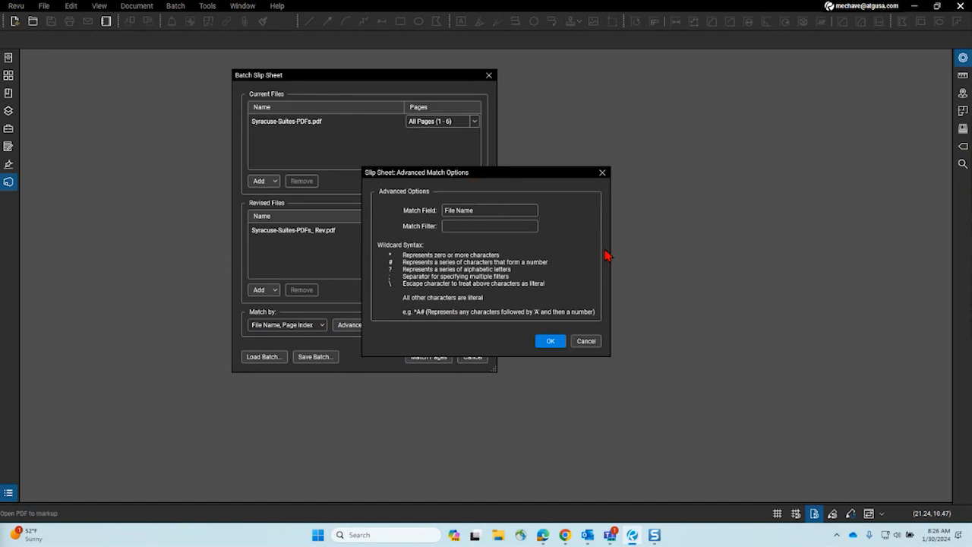
left_click(603, 174)
left_click(430, 362)
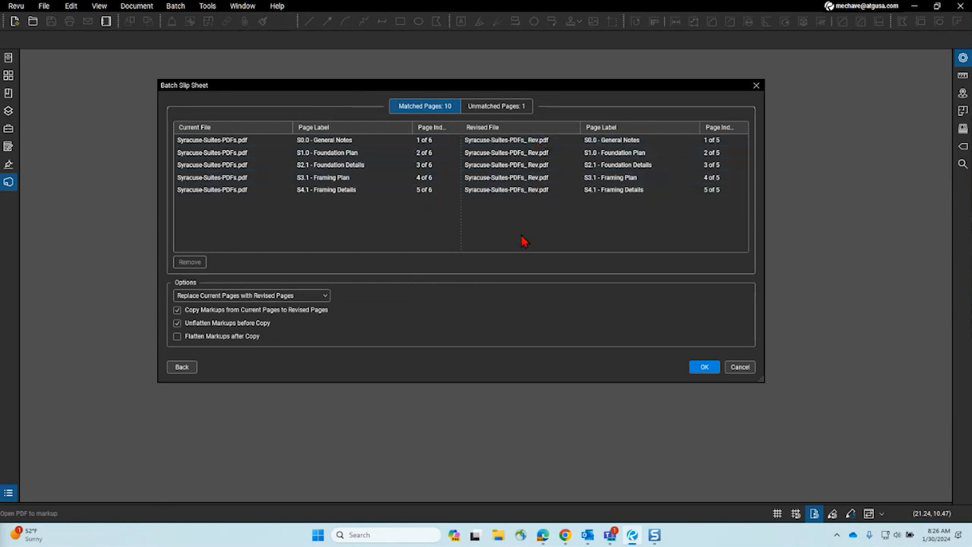
Step: Review the unmatched S4.2 - Framing Details page, then return to the matched page pairs
left_click(511, 110)
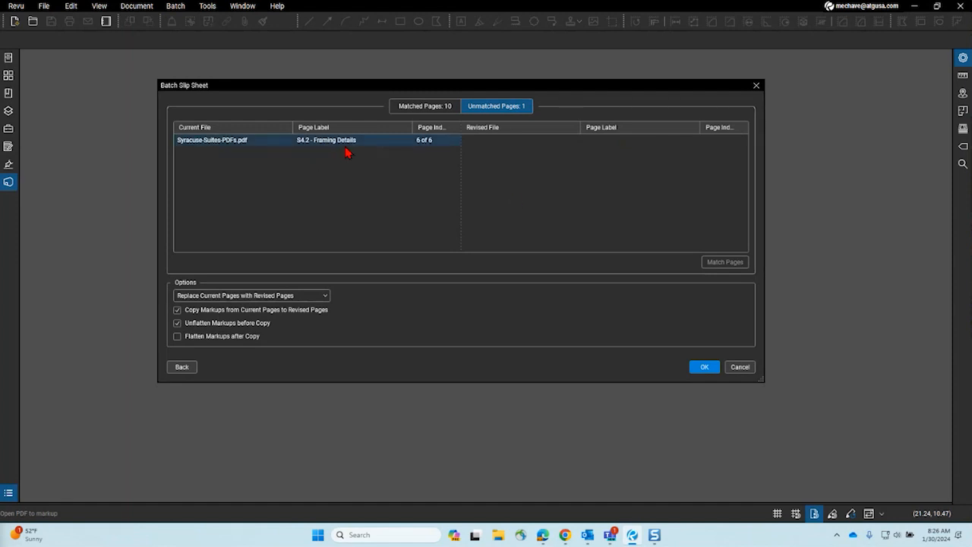
left_click(430, 107)
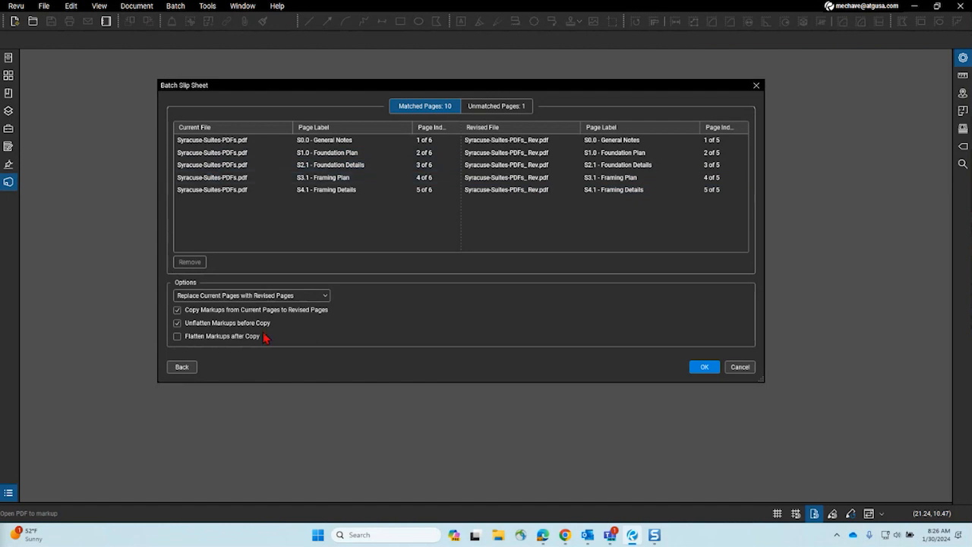
left_click(224, 296)
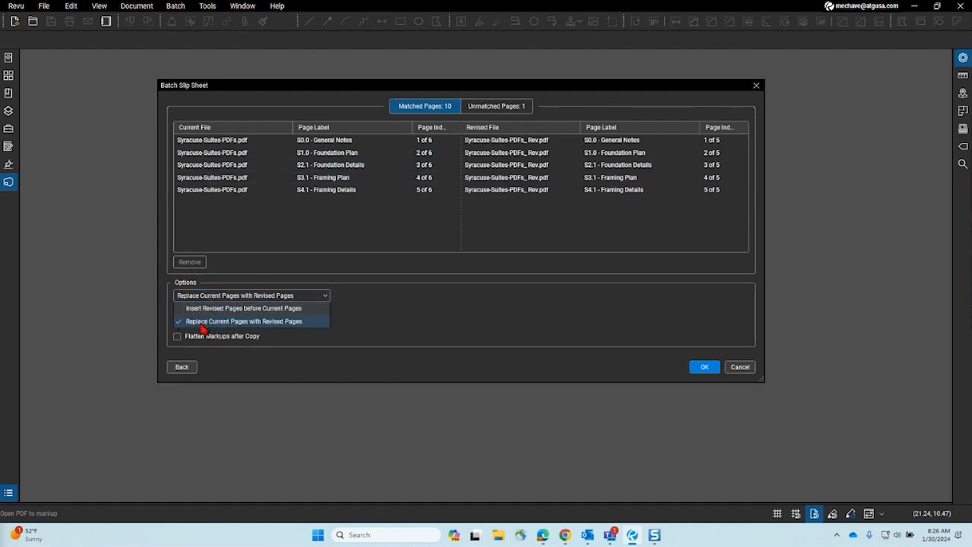
Step: Choose Insert Revised Pages before Current Pages and enable Flatten Markups after Copy
left_click(279, 310)
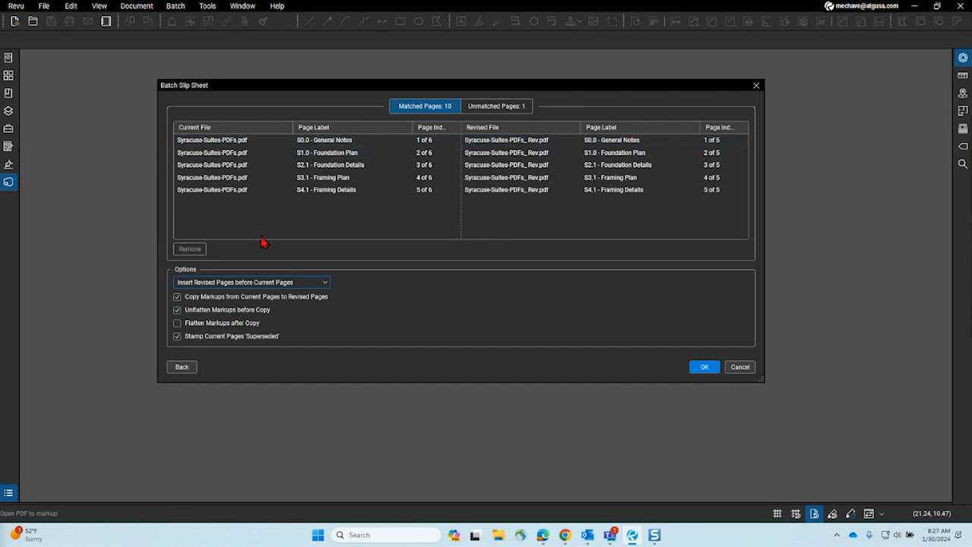
left_click(222, 325)
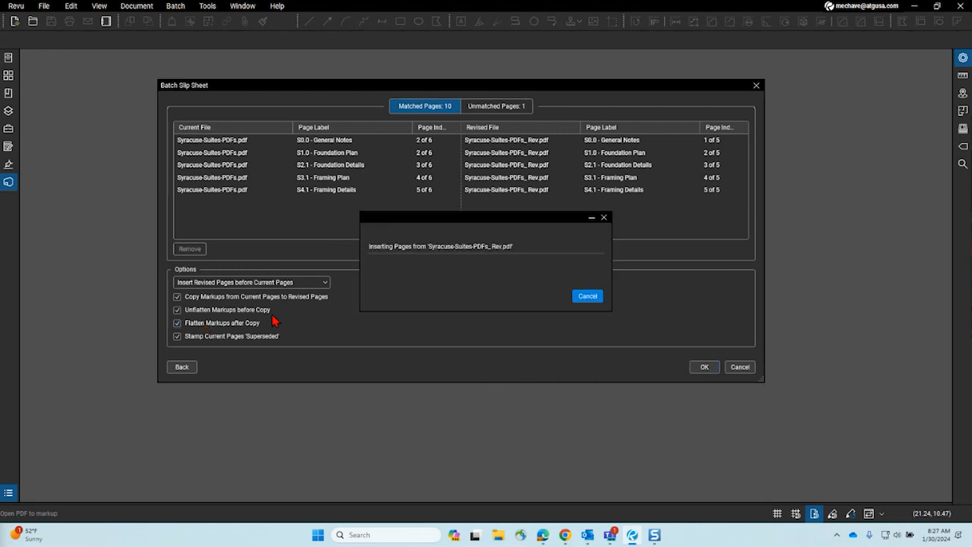
Step: Enable Create detailed report and run the slip sheet to produce the Batch Summary
left_click(522, 352)
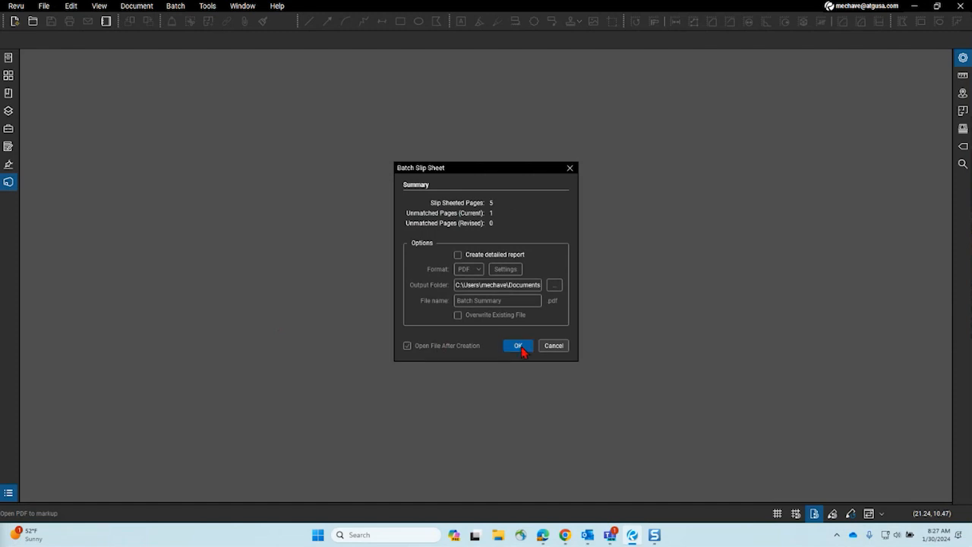
left_click(461, 259)
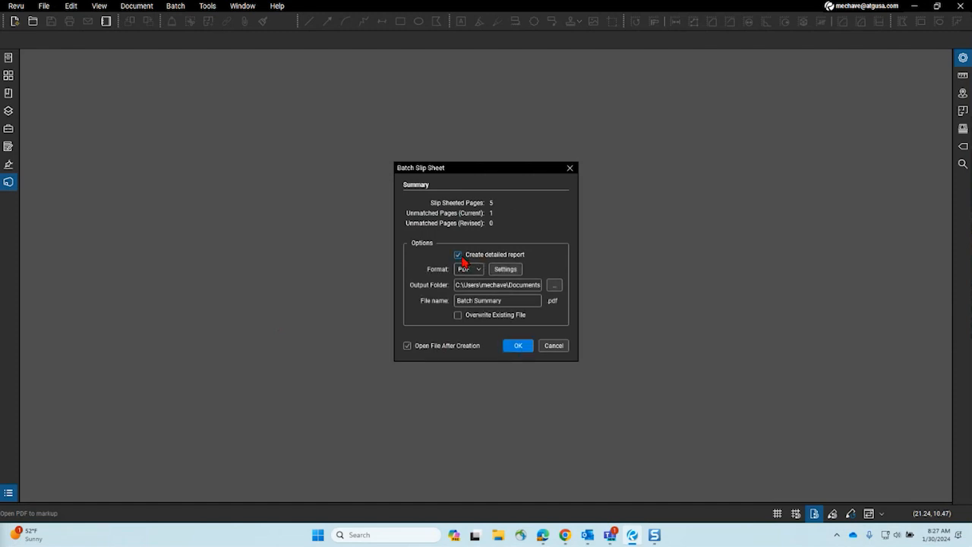
left_click(520, 347)
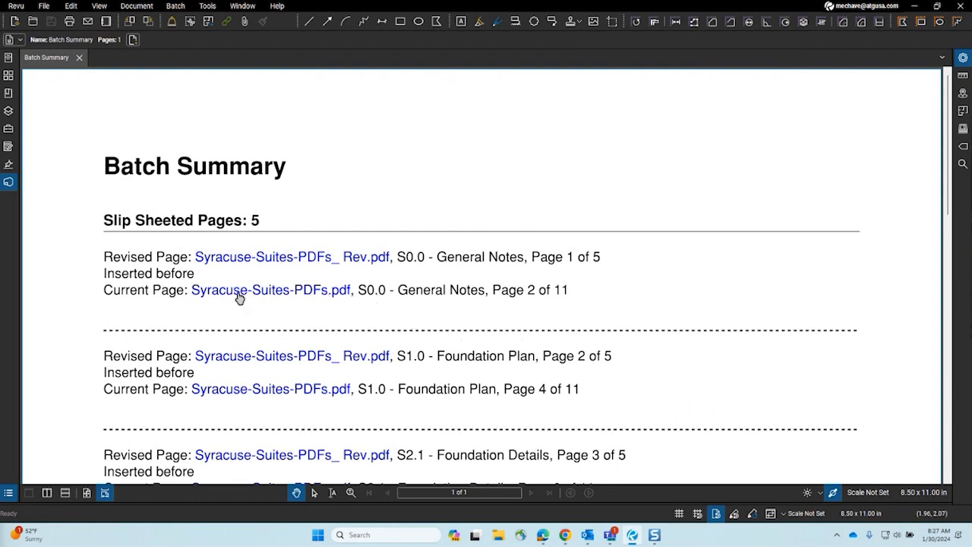
Step: Open the slip-sheeted Syracuse-Suites-PDFs.pdf from the report link and view the SUPERSEDED sheet
left_click(263, 291)
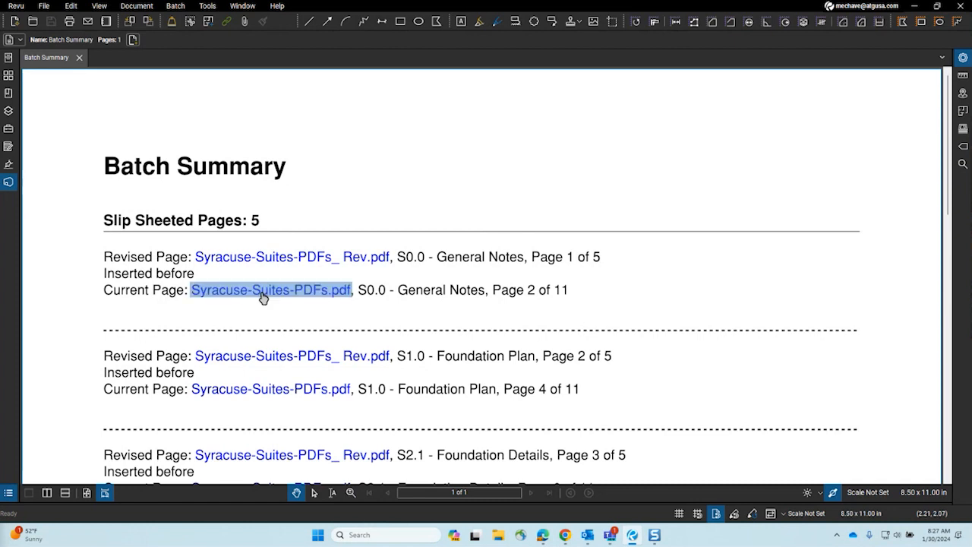
left_click_drag(487, 383, 403, 326)
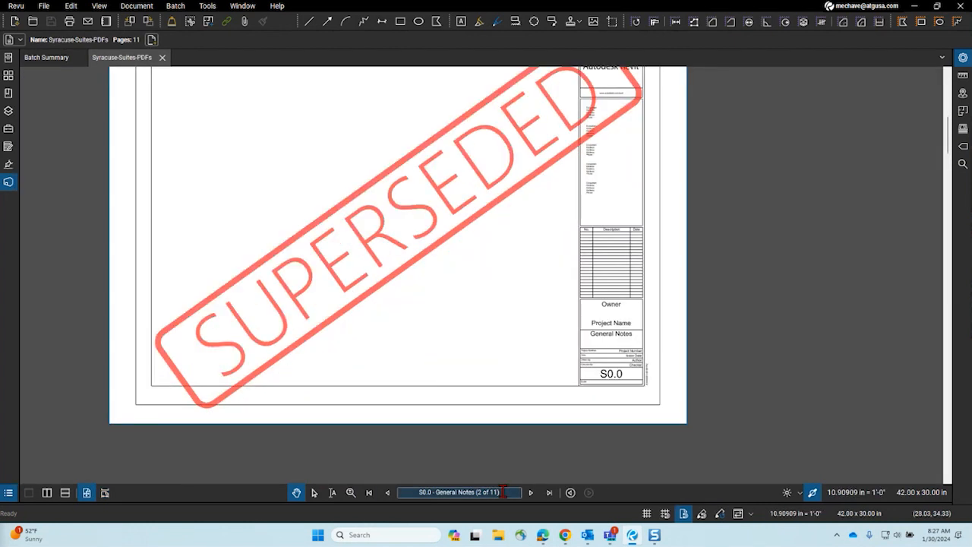
left_click(497, 536)
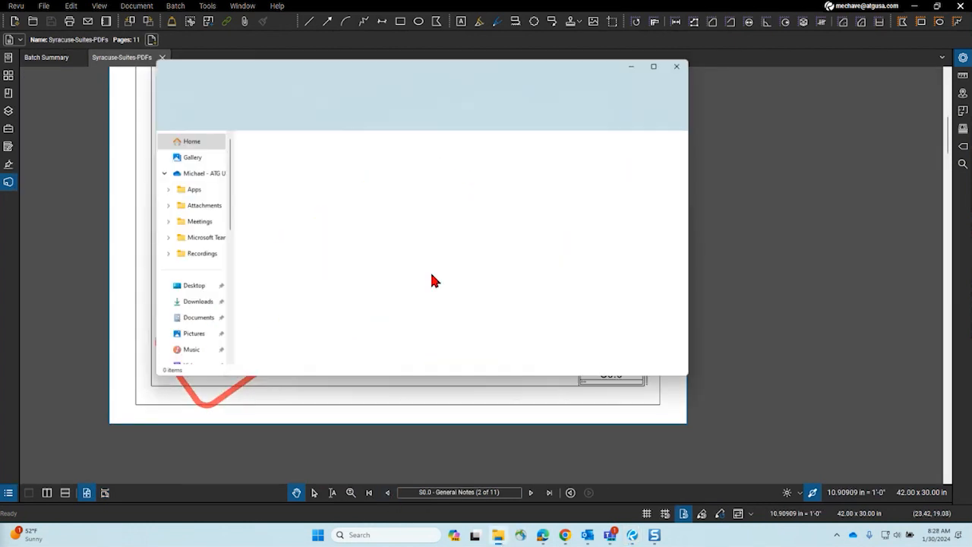
Step: Confirm Syracuse-Suites-PDFs in Slip Sheet Example is now 1,429 KB, then minimize Explorer
left_click(196, 319)
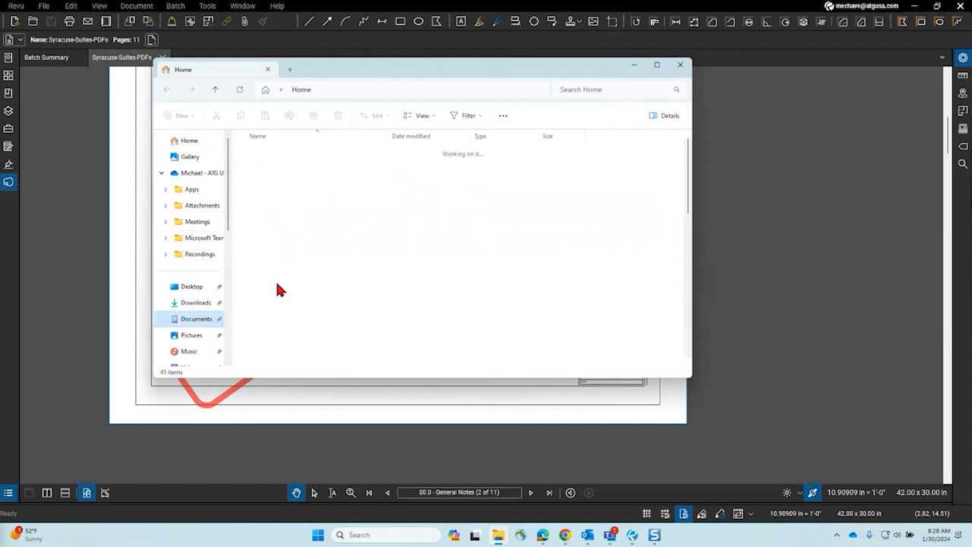
double_click(317, 276)
scroll(350, 289, "down", 8)
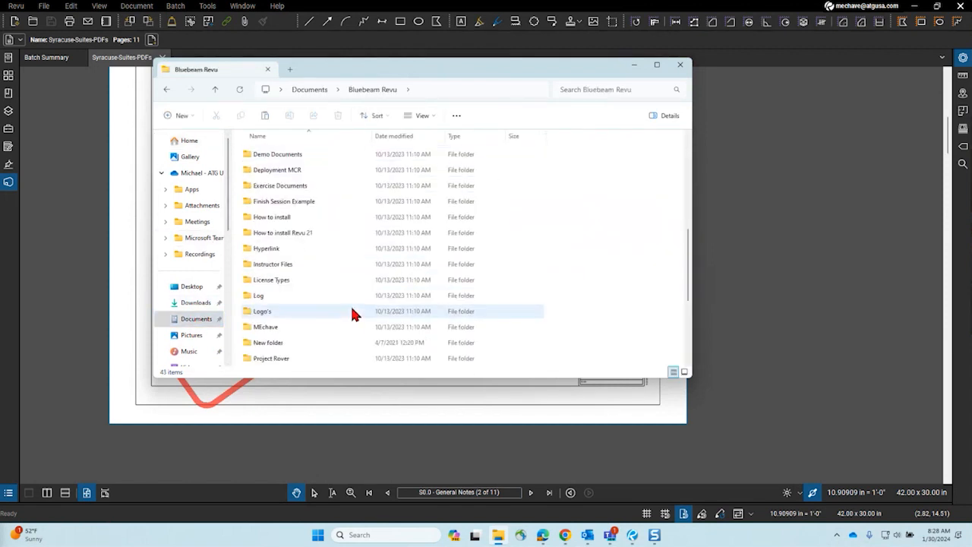
double_click(291, 266)
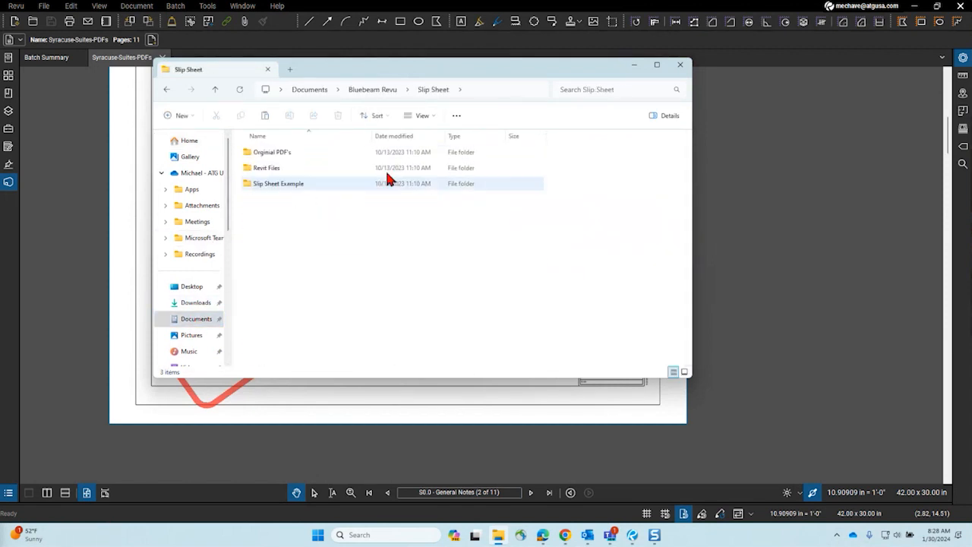
double_click(299, 184)
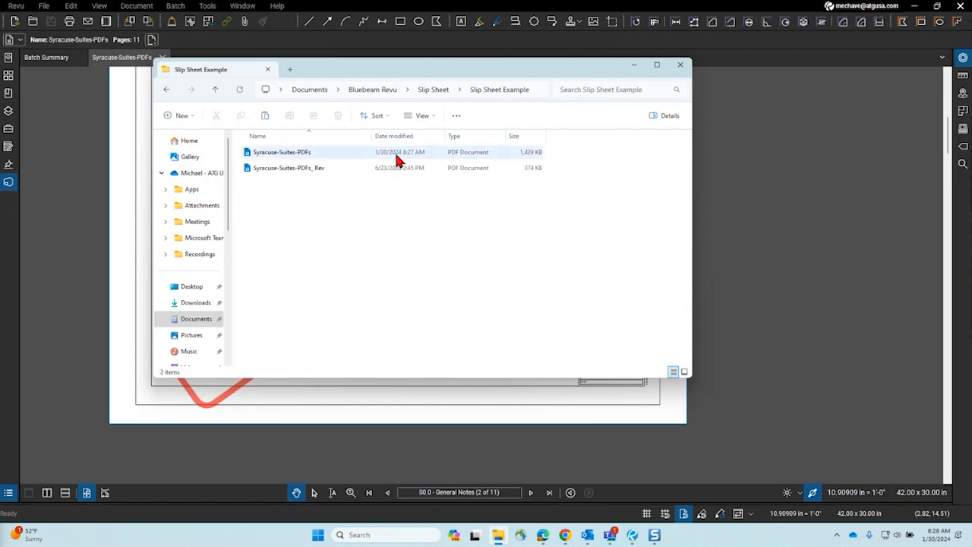
left_click(635, 64)
scroll(554, 263, "down", 4)
scroll(511, 215, "up", 4)
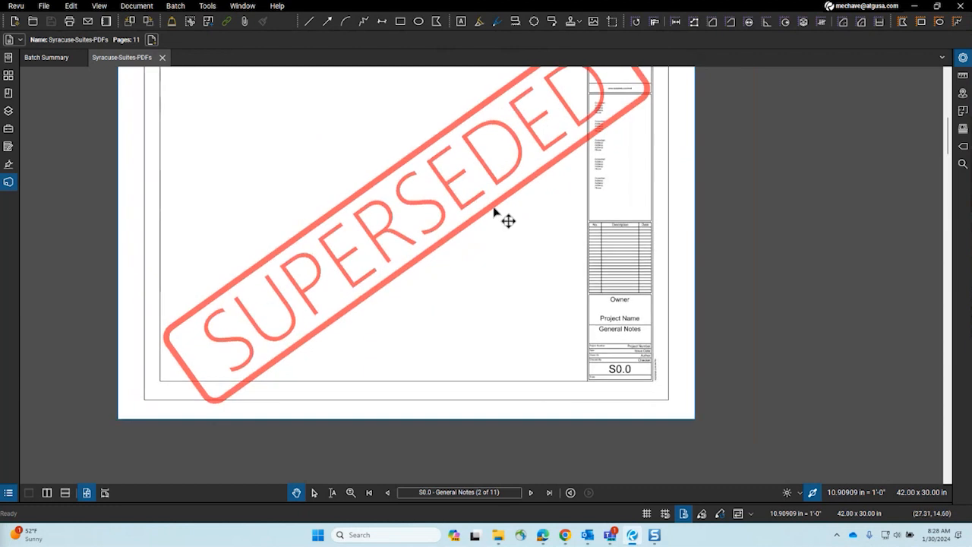
Step: Split the view into two panes and page through the slip sheet and SUPERSEDED General Notes
left_click(47, 493)
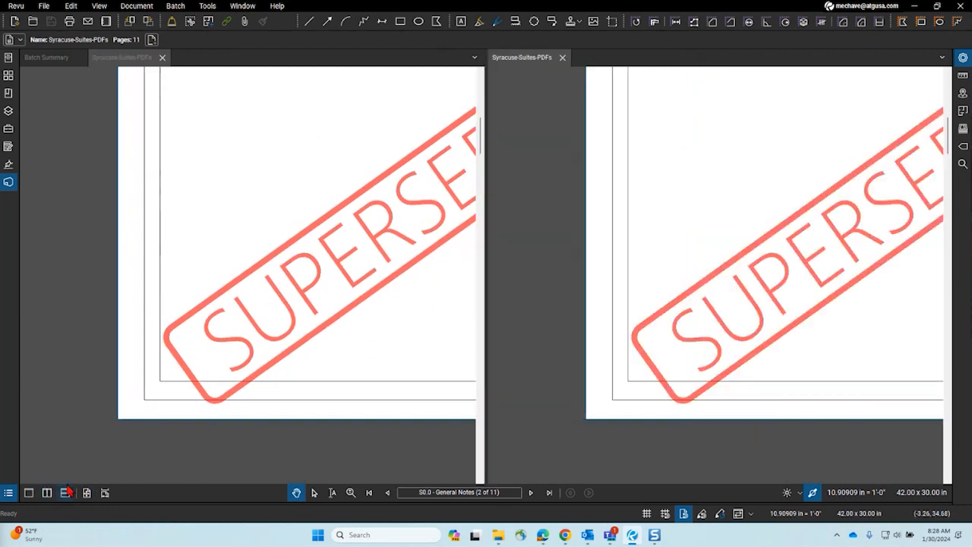
scroll(174, 322, "down", 6)
scroll(228, 309, "up", 3)
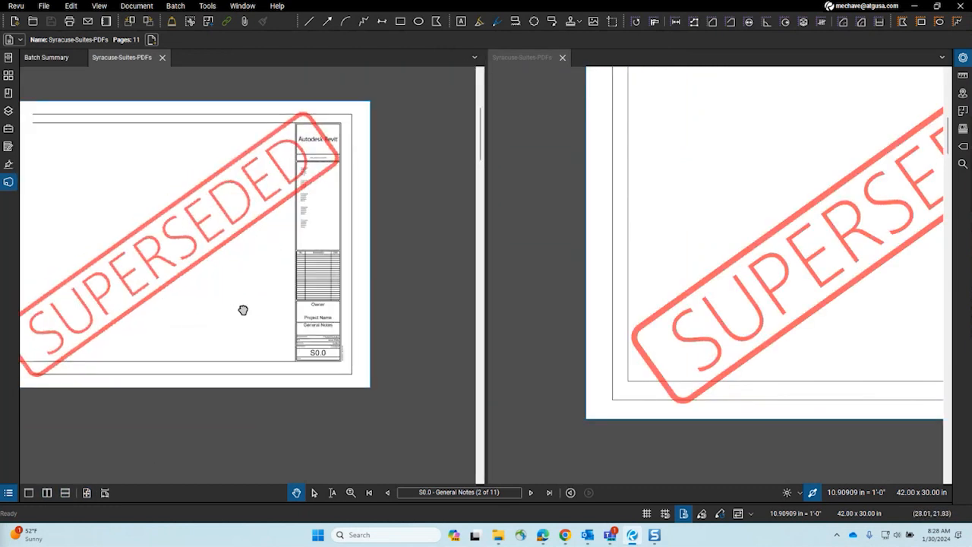
scroll(589, 387, "down", 1)
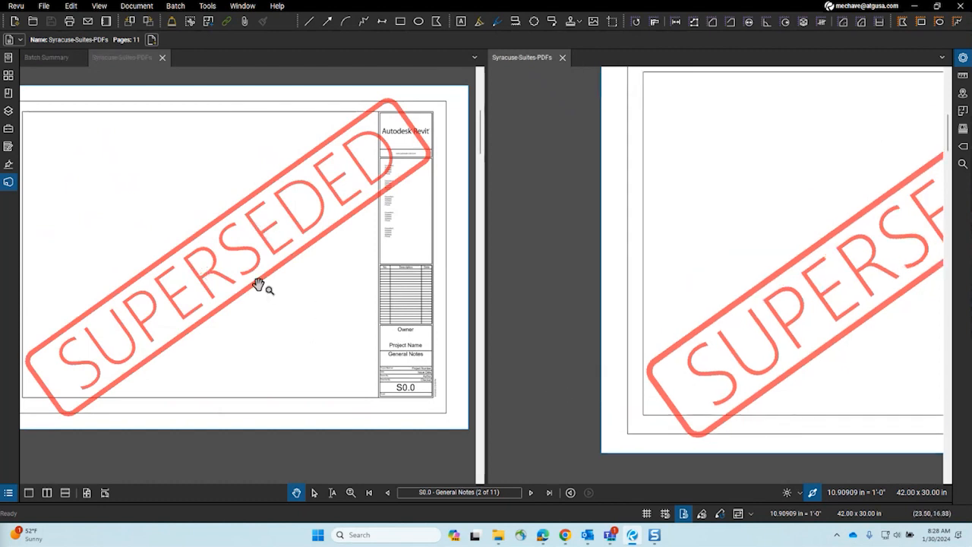
left_click(531, 493)
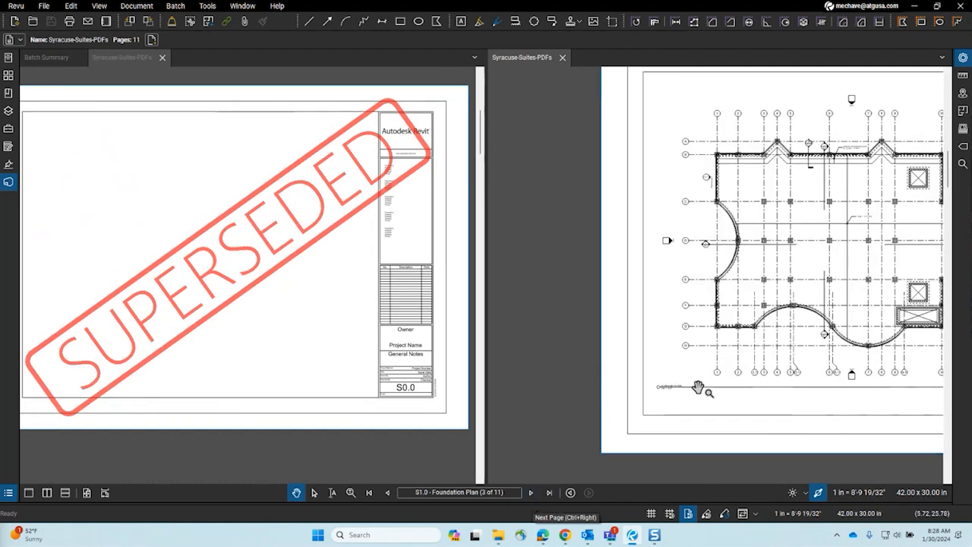
scroll(562, 399, "down", 4)
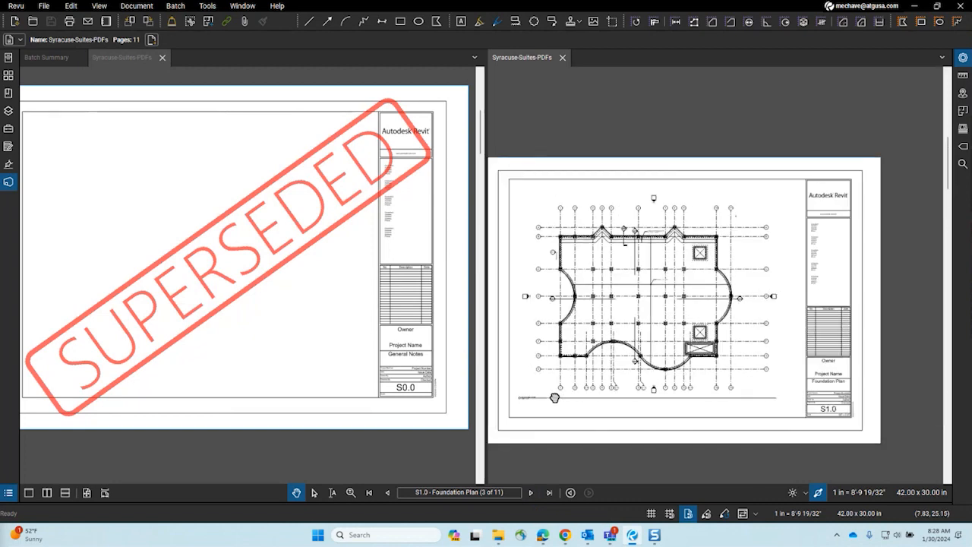
left_click(389, 496)
left_click(388, 496)
scroll(608, 382, "up", 3)
scroll(601, 363, "down", 2)
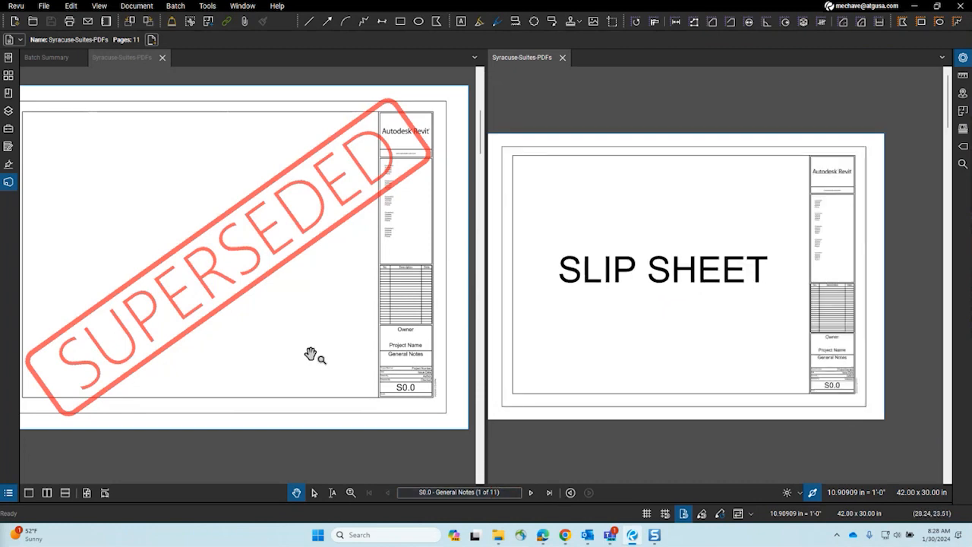
left_click(531, 495)
left_click(532, 495)
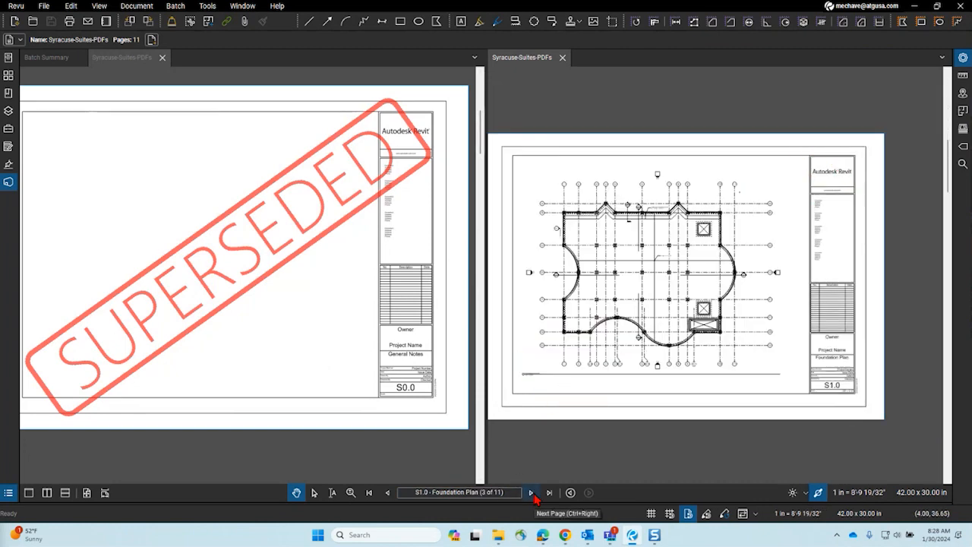
Step: Show the revised S1.0 Foundation Plan on the left beside its SUPERSEDED original on the right
left_click(330, 362)
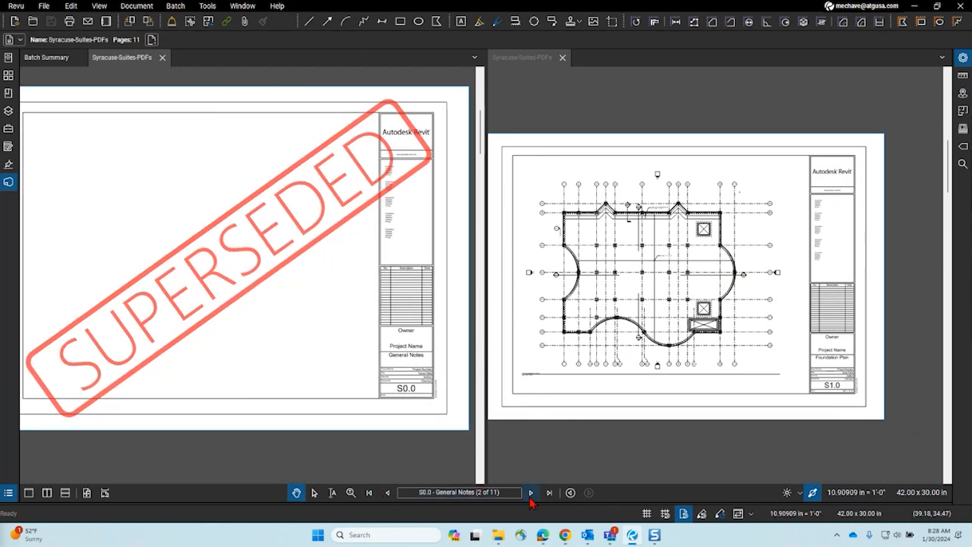
left_click(531, 498)
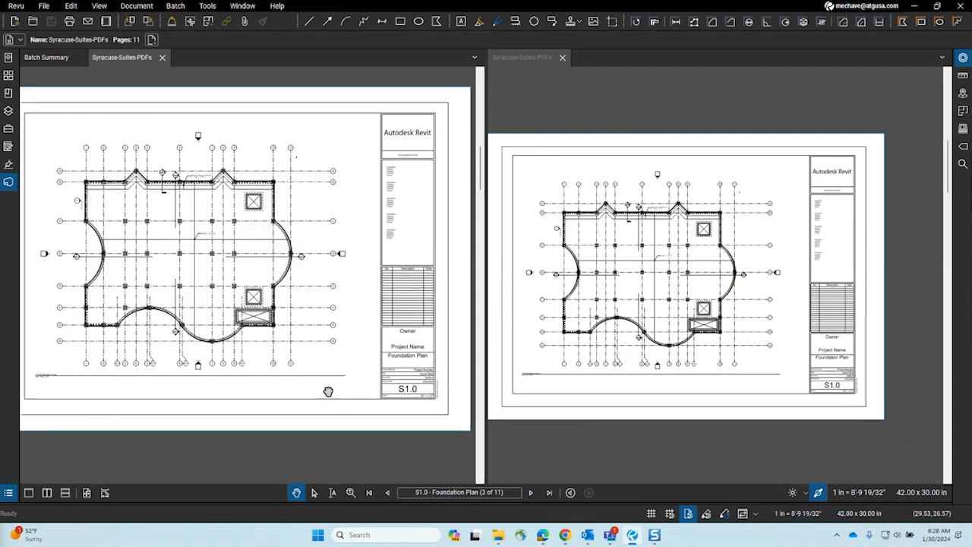
left_click_drag(329, 392, 351, 396)
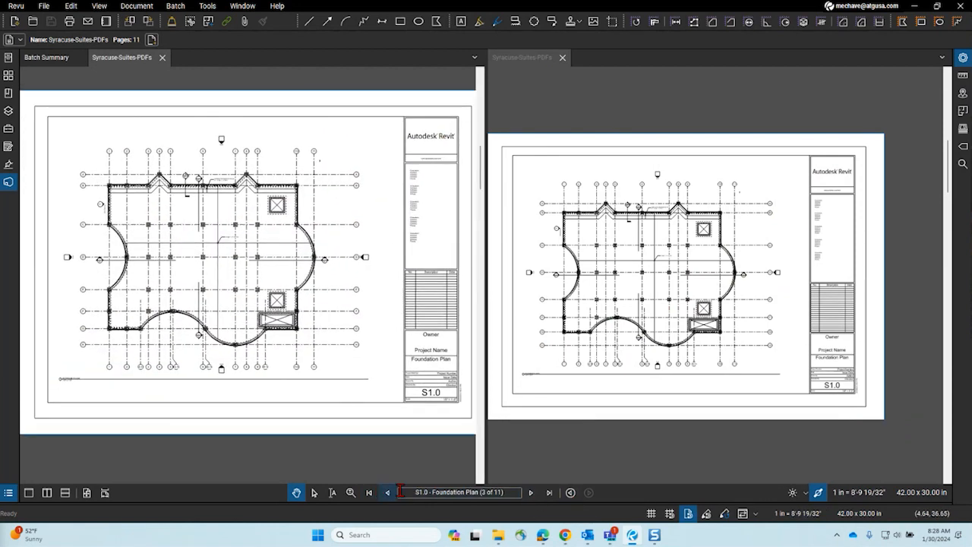
left_click(583, 358)
left_click(532, 494)
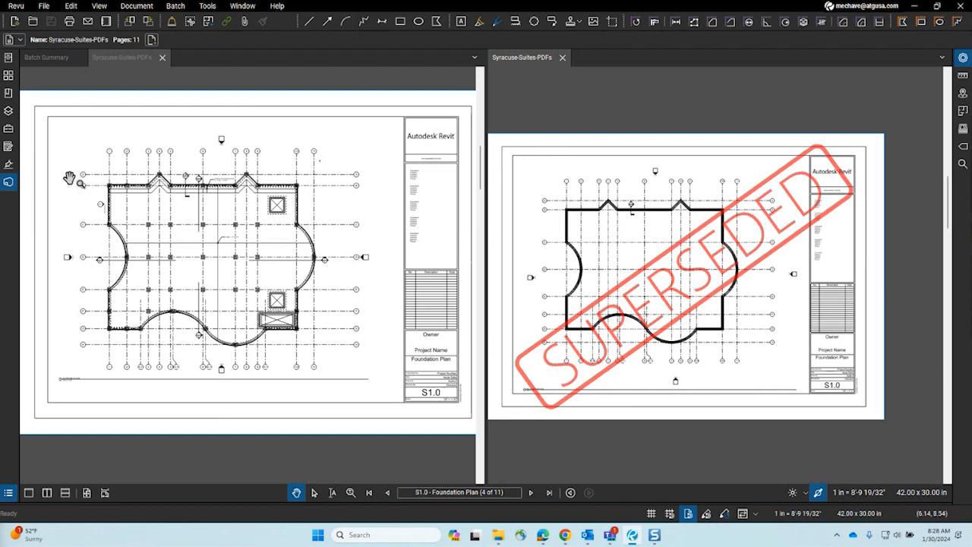
Step: Show the page thumbnails in a widened panel at a larger thumbnail size
left_click(8, 75)
left_click_drag(256, 137, 691, 178)
left_click_drag(197, 495, 655, 534)
Step: Scroll the thumbnail pairs through S4.2, then hide the Thumbnails panel
scroll(347, 351, "up", 2)
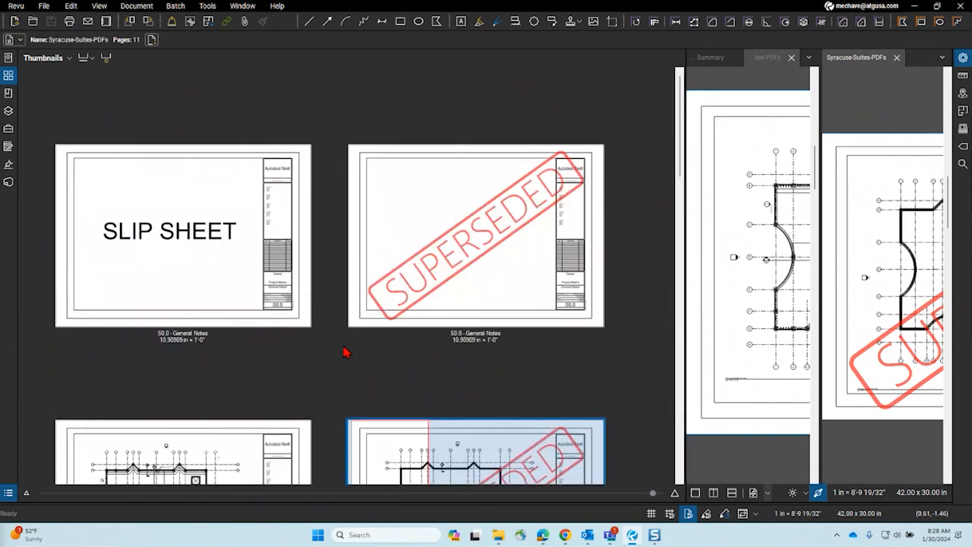
scroll(455, 297, "down", 5)
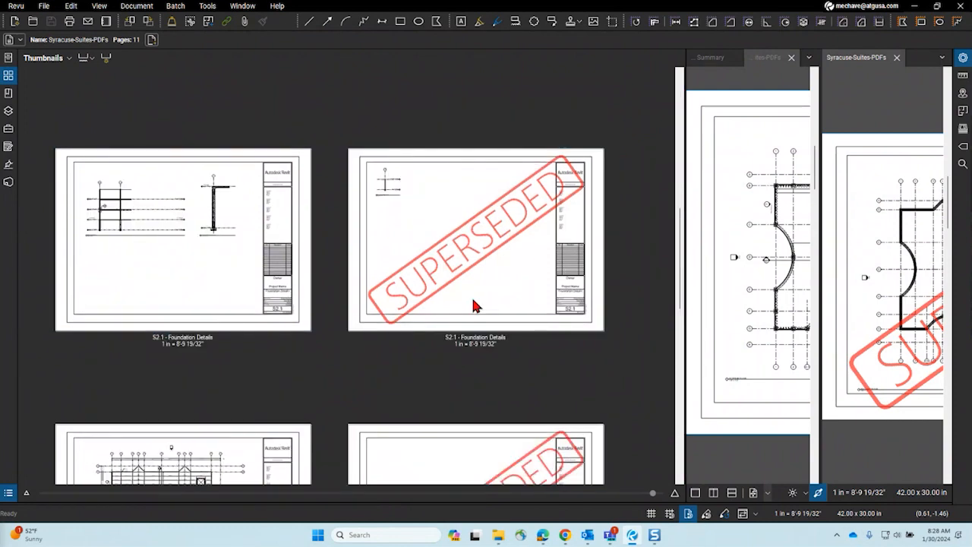
scroll(408, 304, "down", 3)
scroll(410, 353, "down", 3)
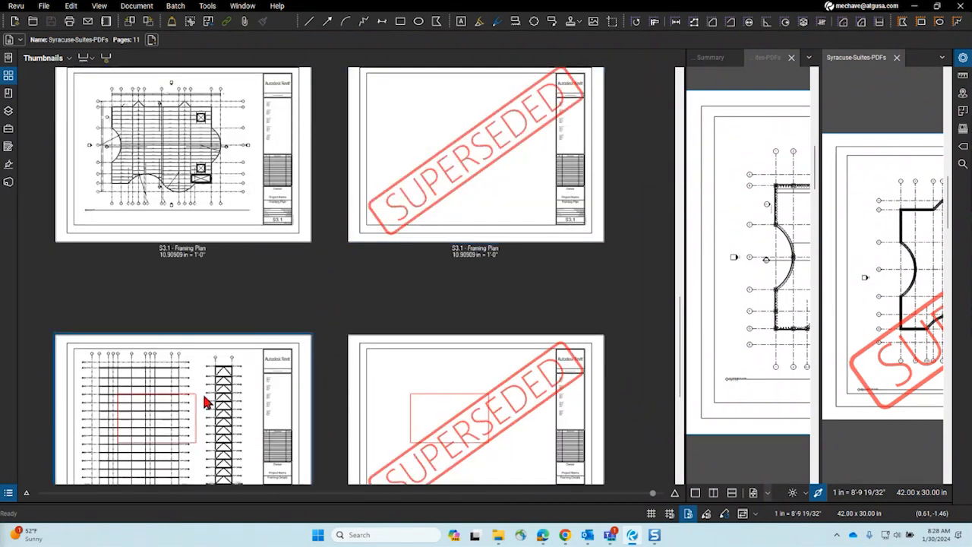
scroll(456, 211, "down", 3)
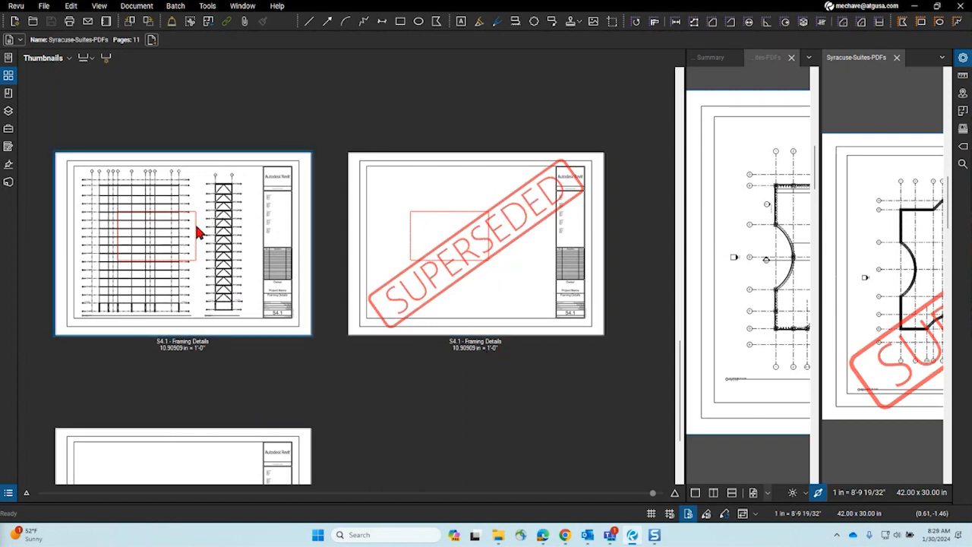
scroll(267, 334, "up", 10)
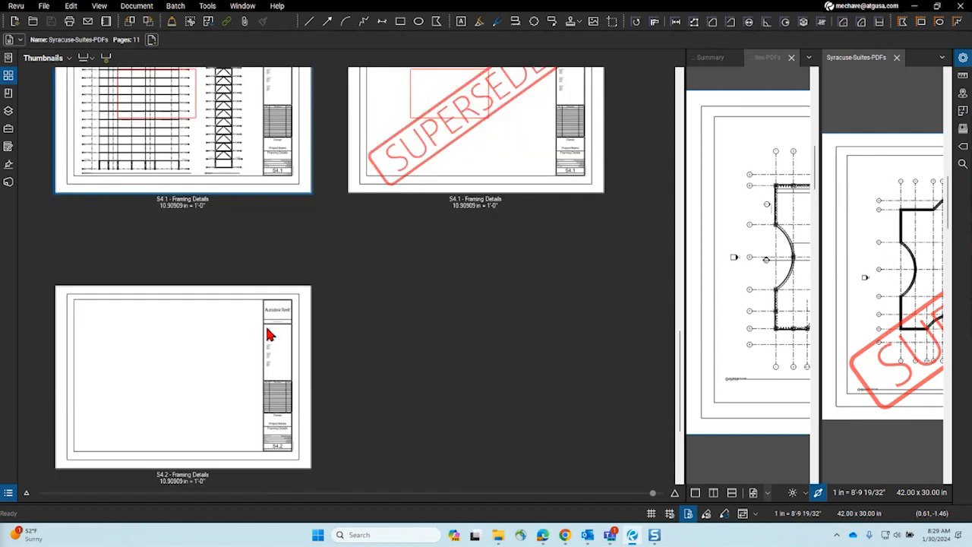
scroll(267, 334, "up", 3)
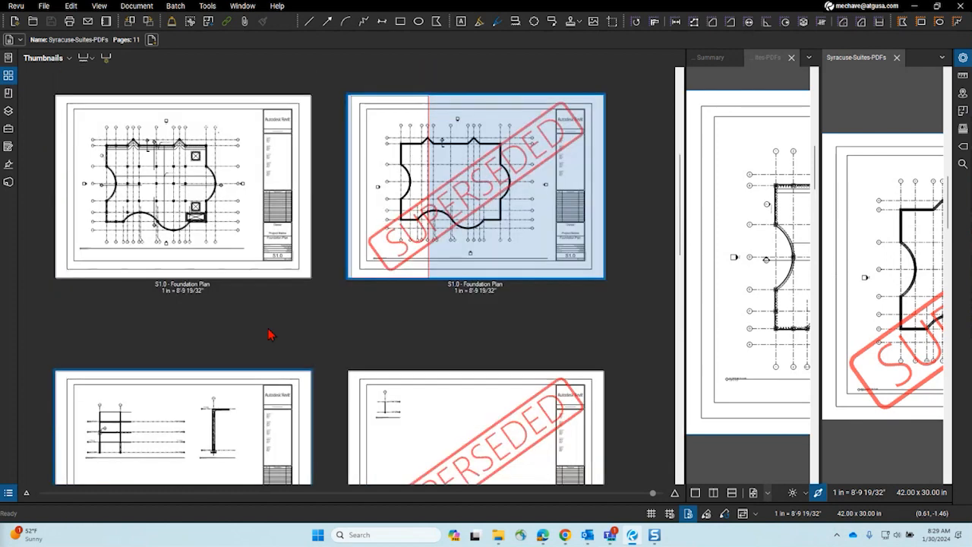
scroll(267, 334, "up", 4)
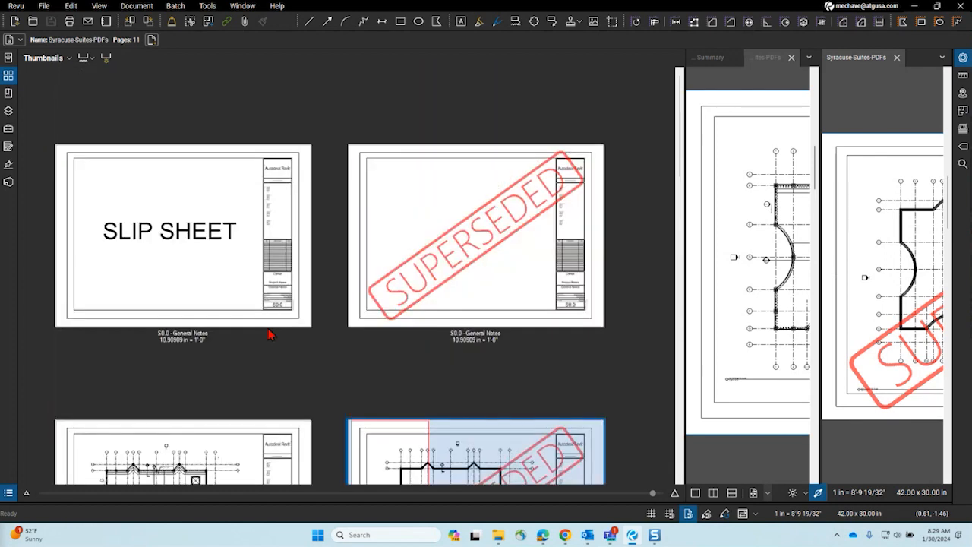
scroll(267, 334, "down", 4)
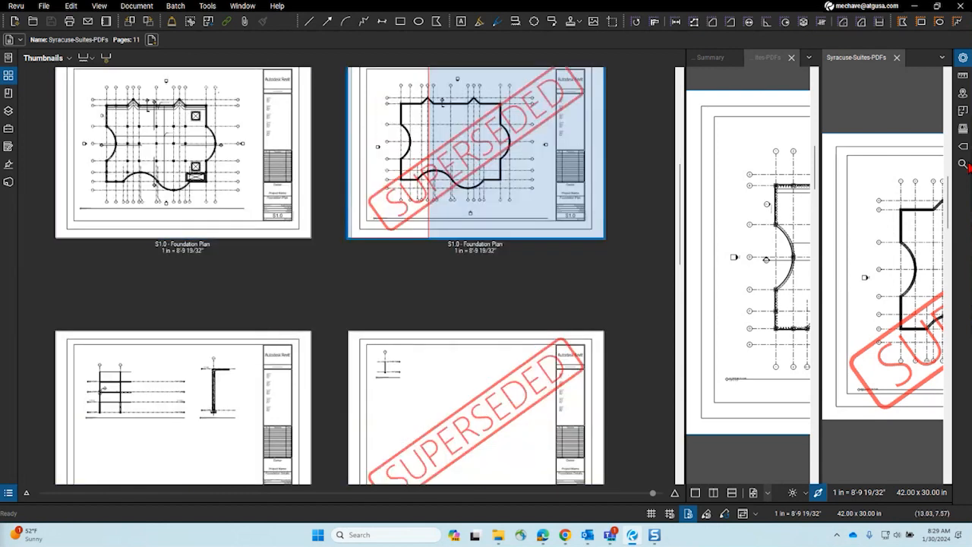
left_click(14, 76)
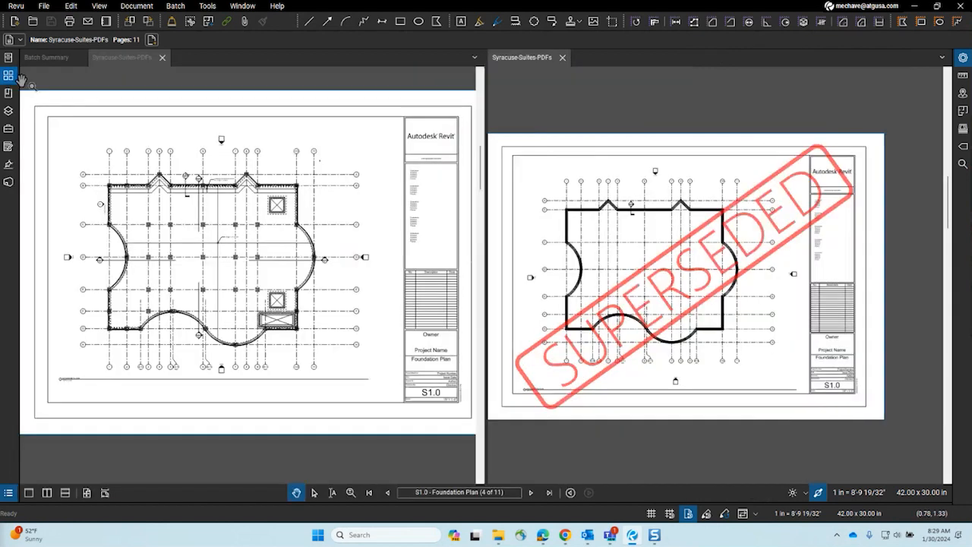
Step: Close the right and left Syracuse-Suites-PDFs documents and the Batch Summary report
left_click(562, 58)
left_click(162, 58)
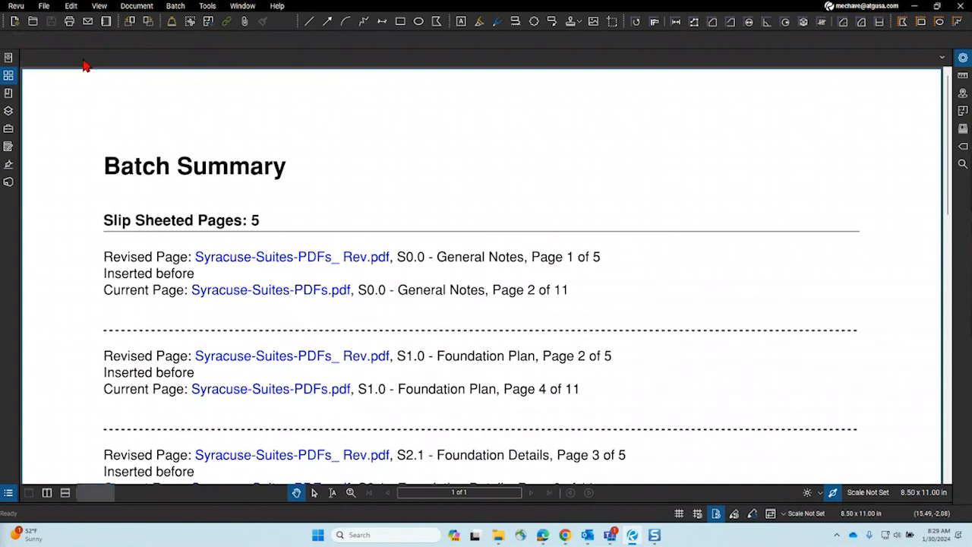
left_click(80, 59)
Step: Open and dismiss the Batch menu, then minimize Revu to reveal the Windows desktop
left_click(175, 6)
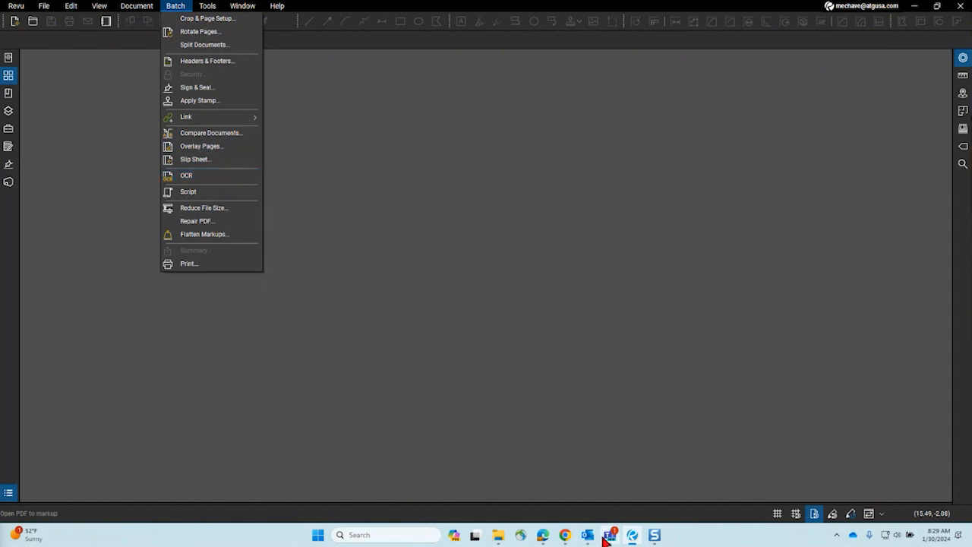
left_click(509, 345)
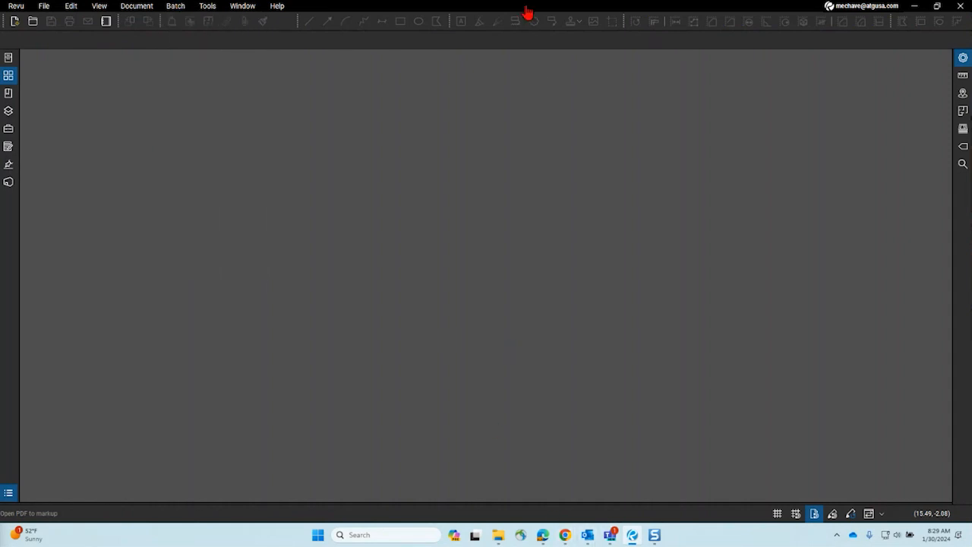
mouse_move(565, 535)
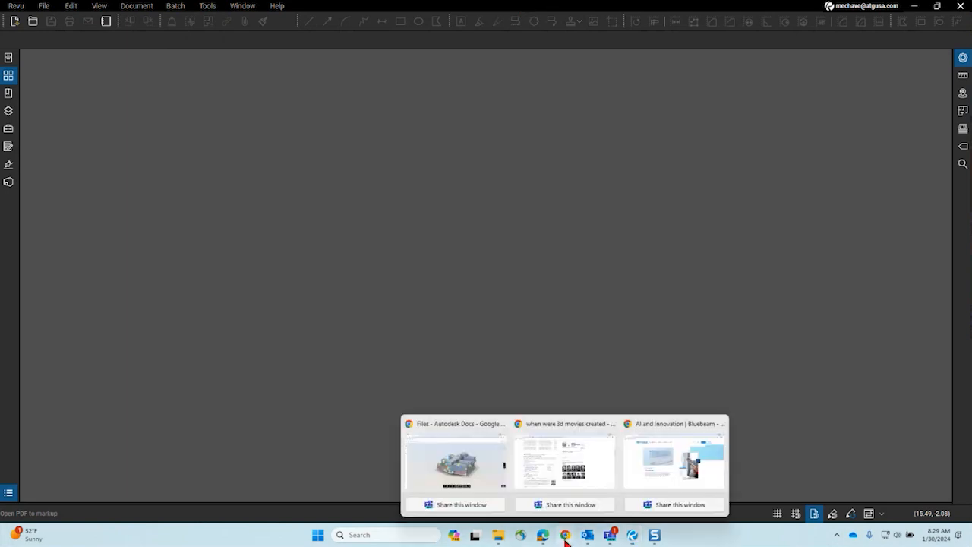
mouse_move(591, 475)
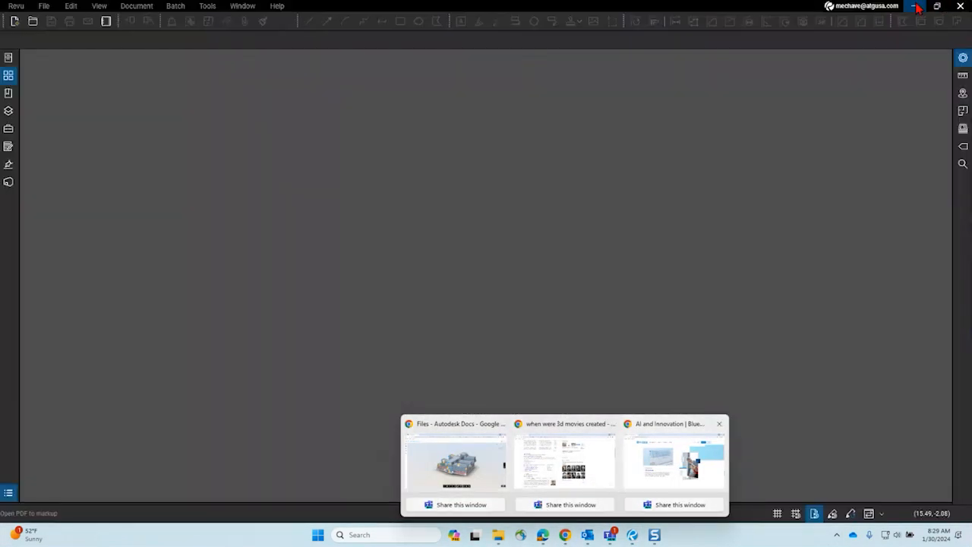
left_click(917, 6)
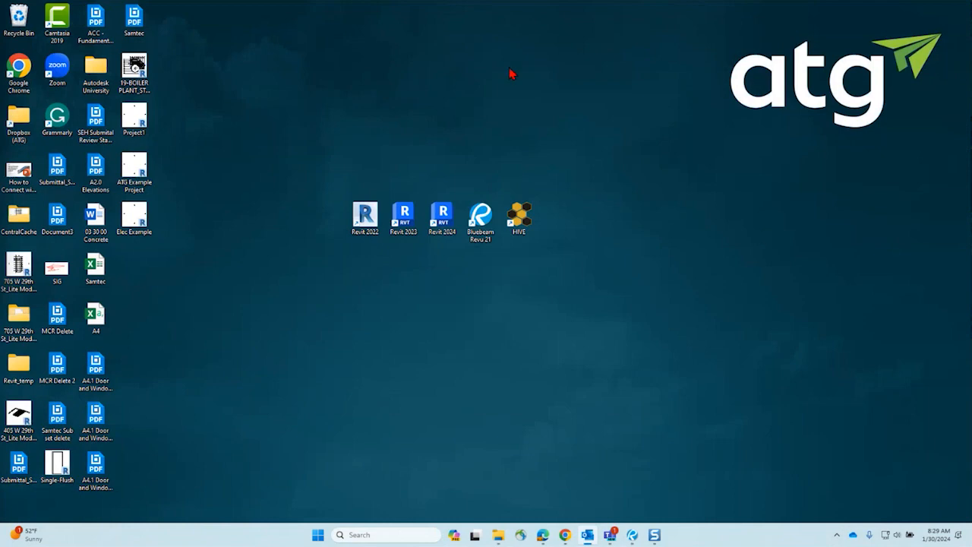